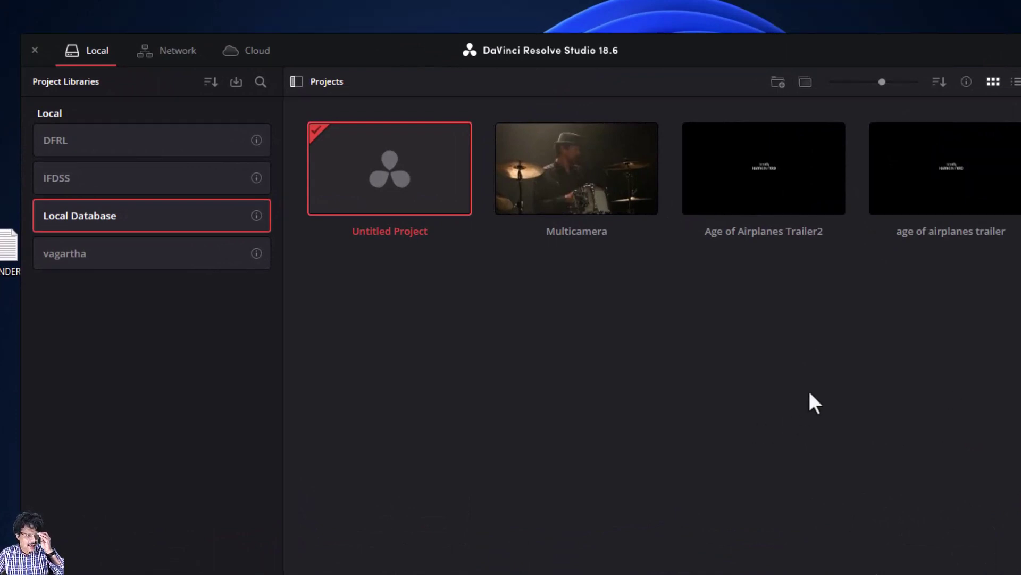
# - Open the Multicamera project from the Local Database project library
pyautogui.rightClick(599, 350)
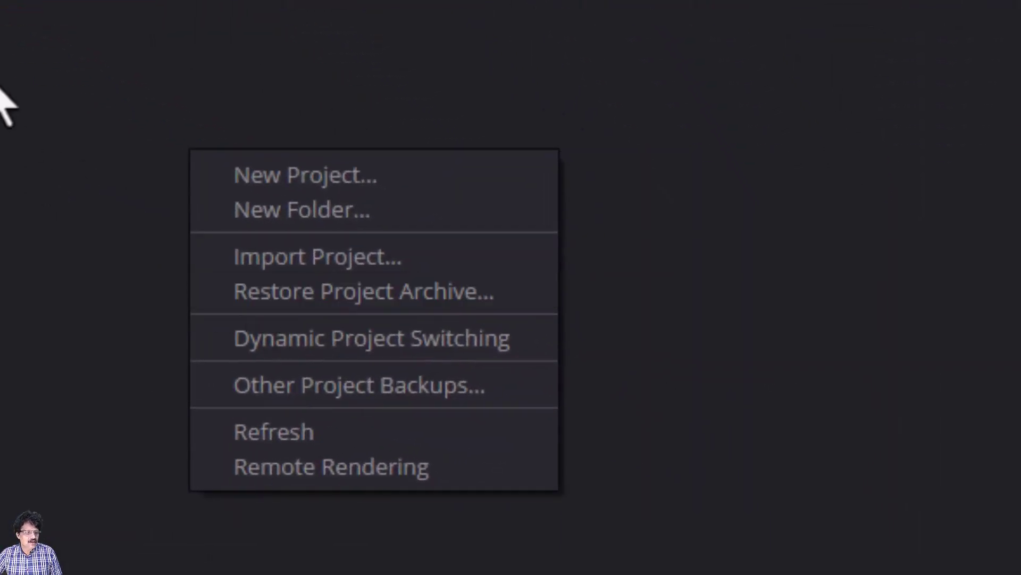
pyautogui.click(2, 86)
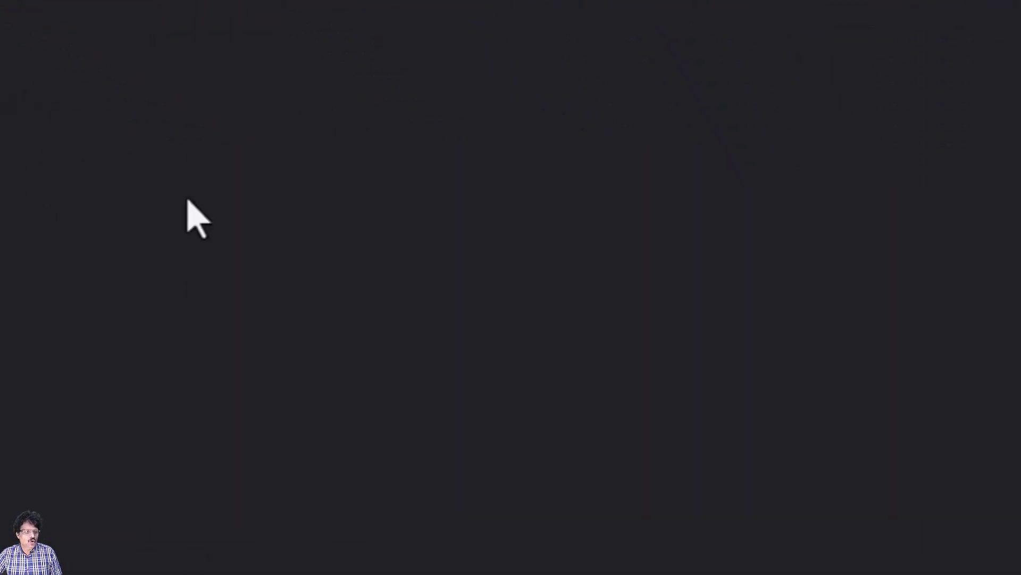
pyautogui.click(524, 146)
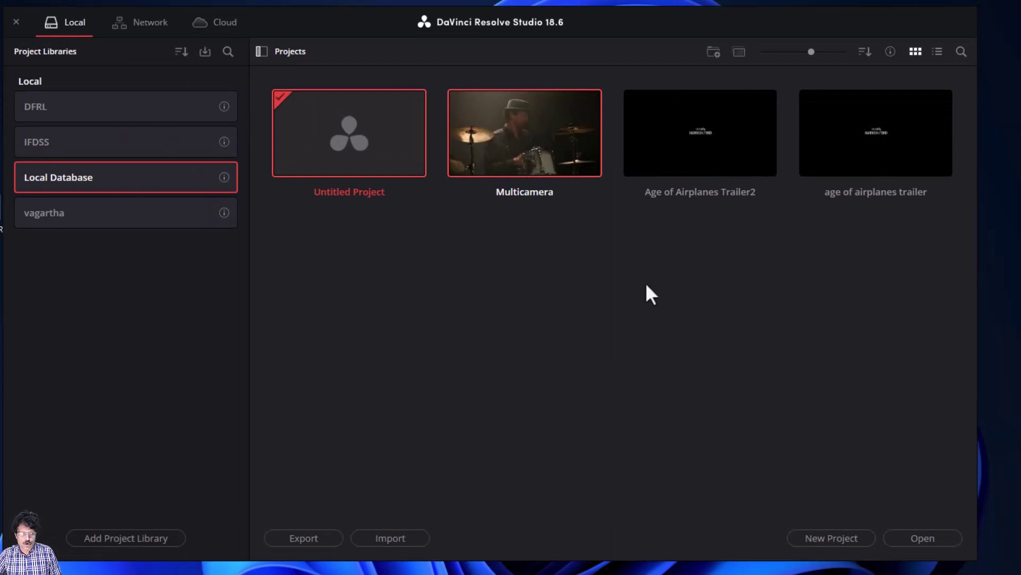
pyautogui.doubleClick(517, 148)
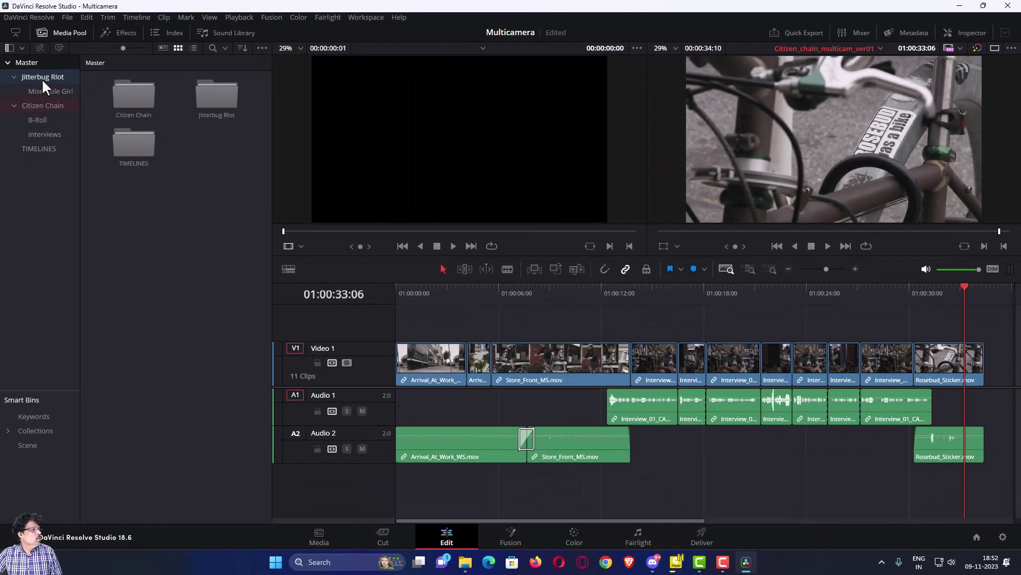
# - Display the clips of the Miserable Girl bin inside the Jitterbug RIot bin
pyautogui.click(43, 80)
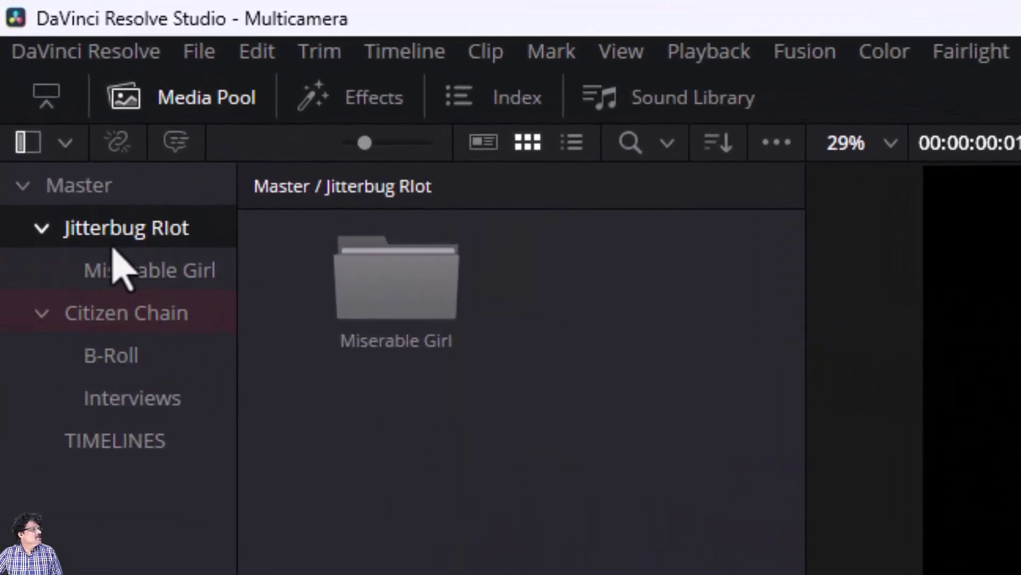
pyautogui.click(155, 273)
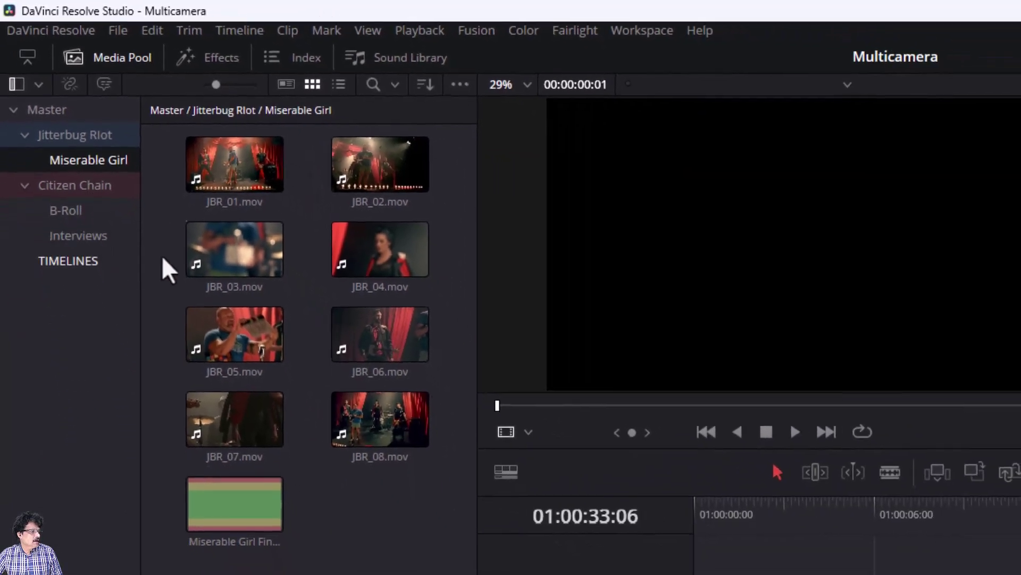
pyautogui.click(445, 261)
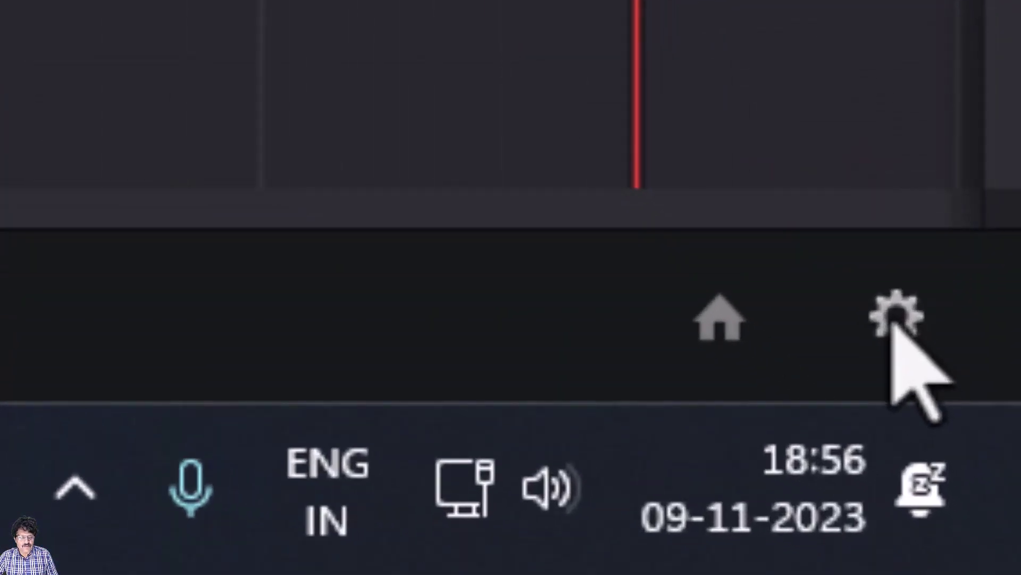
# - In the project's master settings, set both the proxy media resolution and the optimized media resolution to Half
pyautogui.click(896, 320)
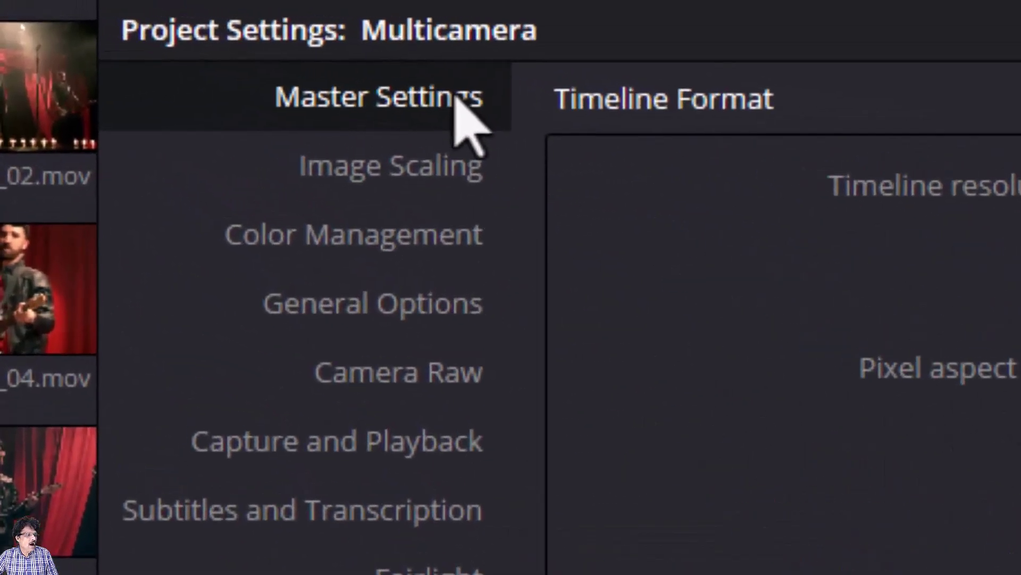
pyautogui.scroll(-10, 1011, 564)
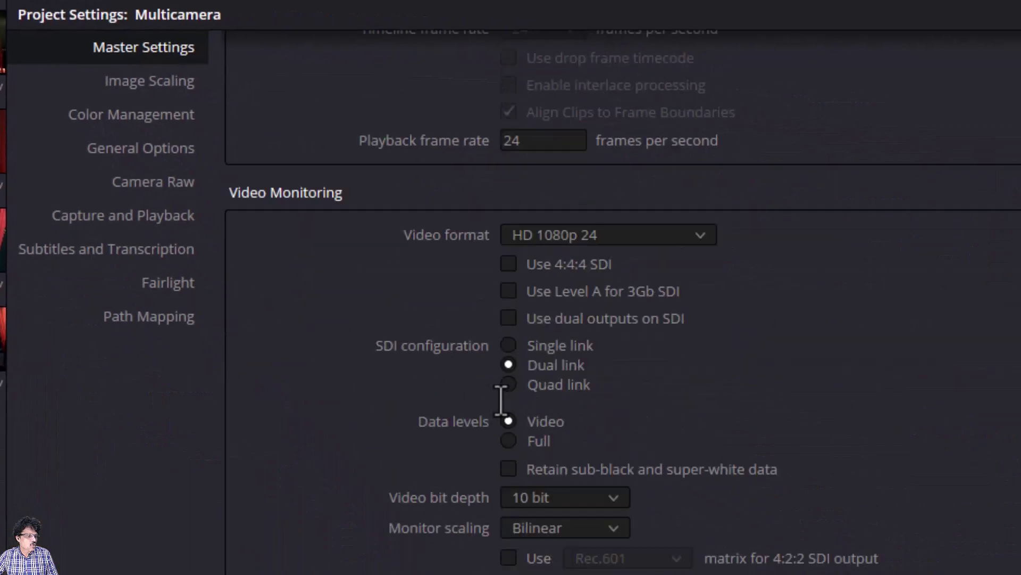
pyautogui.scroll(-5, 501, 400)
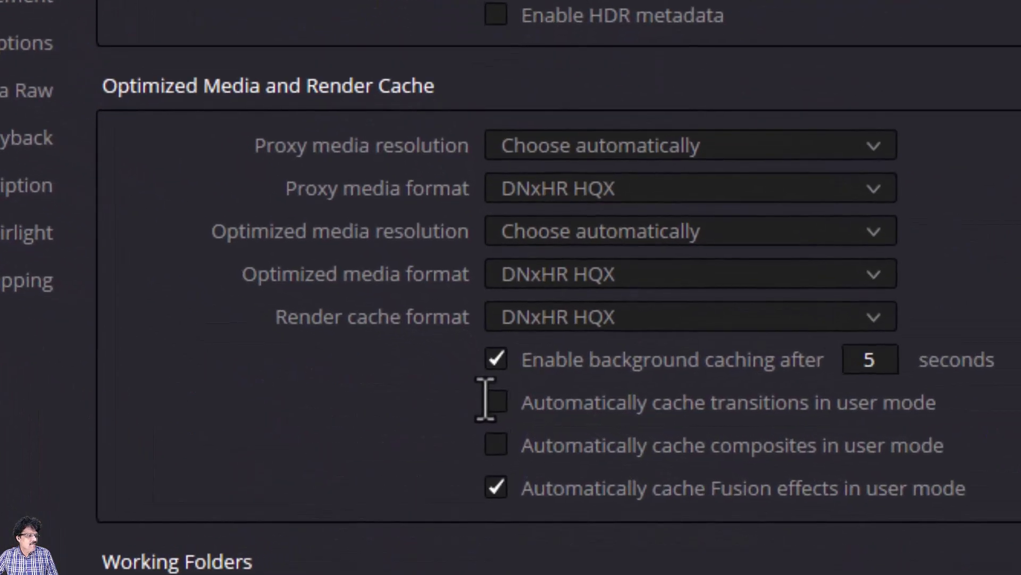
pyautogui.scroll(3, 485, 399)
pyautogui.scroll(-3, 485, 399)
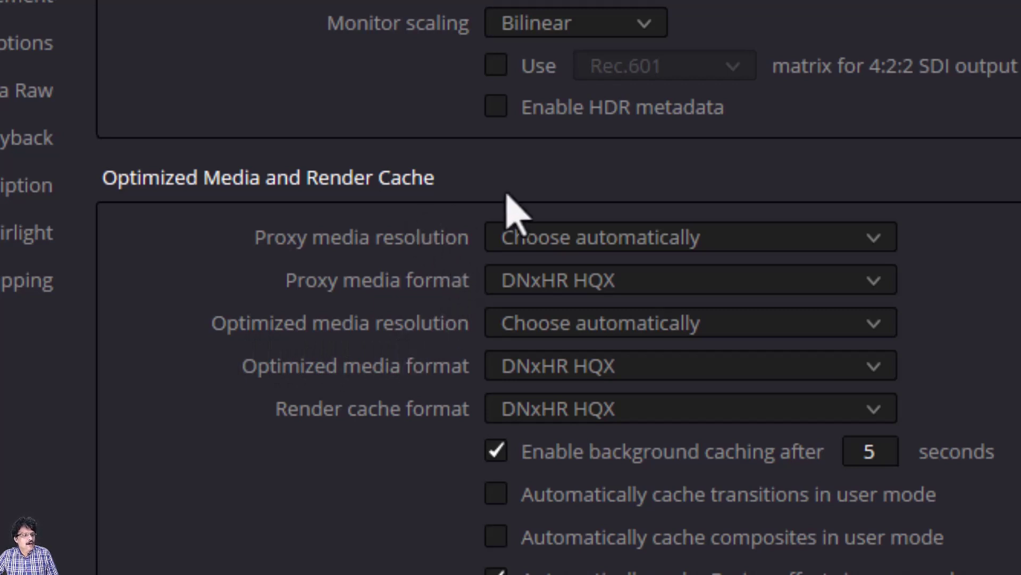
pyautogui.click(539, 243)
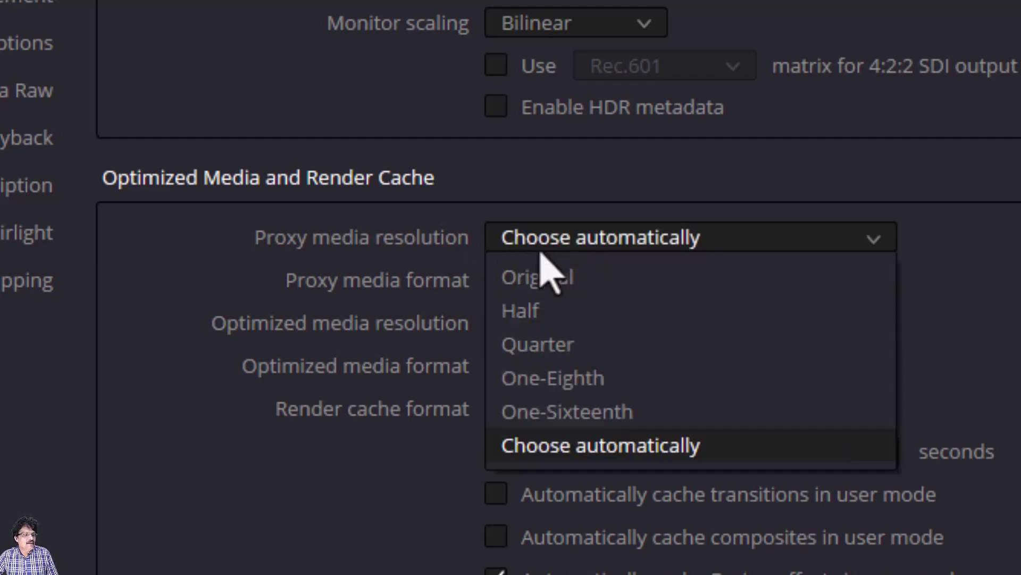
pyautogui.click(551, 318)
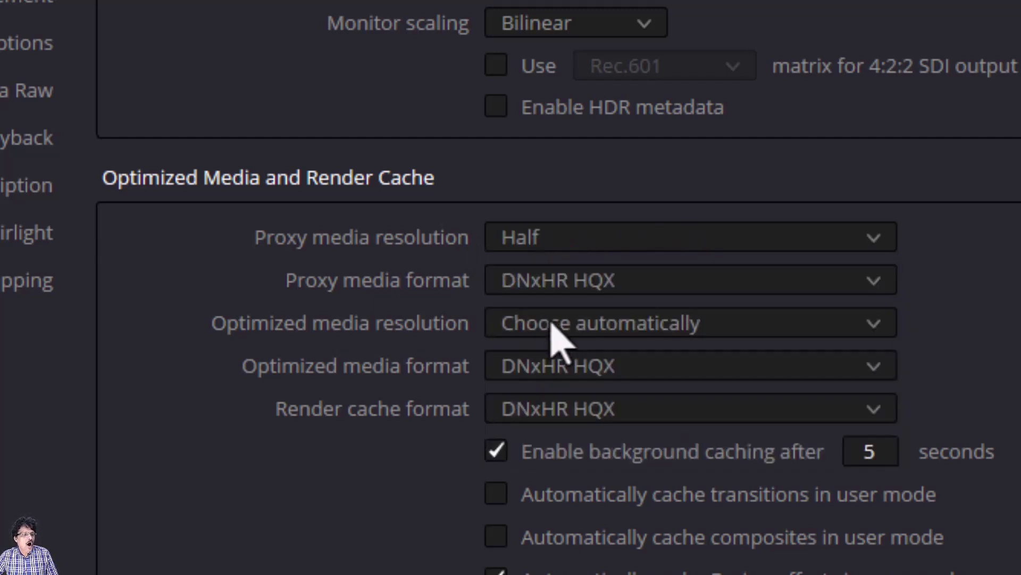
pyautogui.click(587, 237)
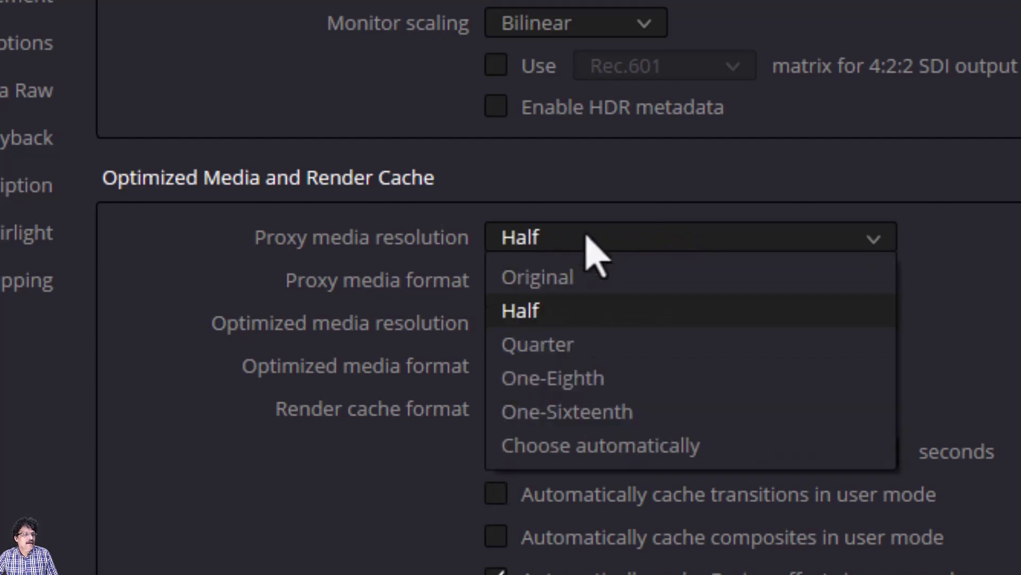
pyautogui.click(587, 237)
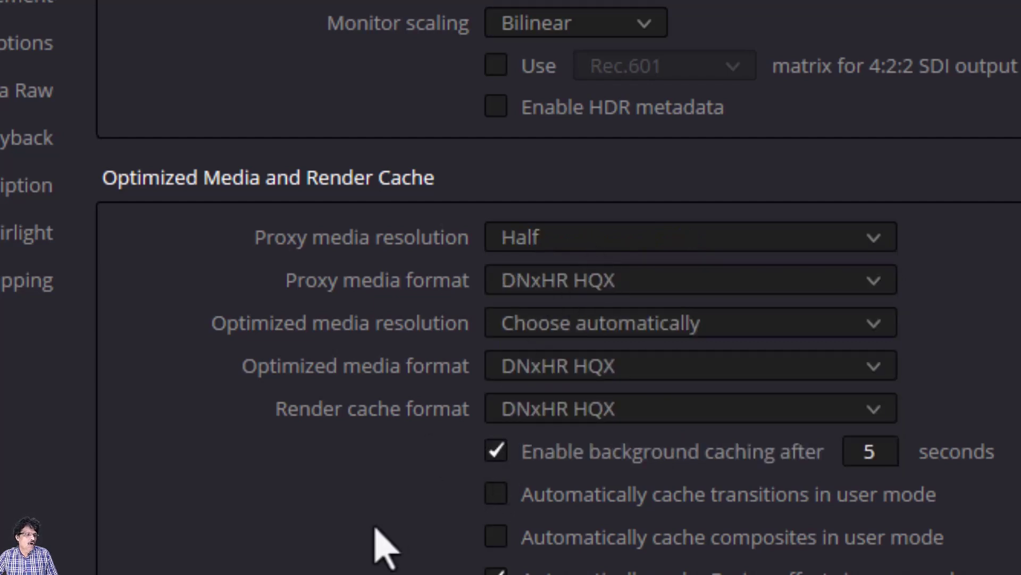
pyautogui.click(605, 322)
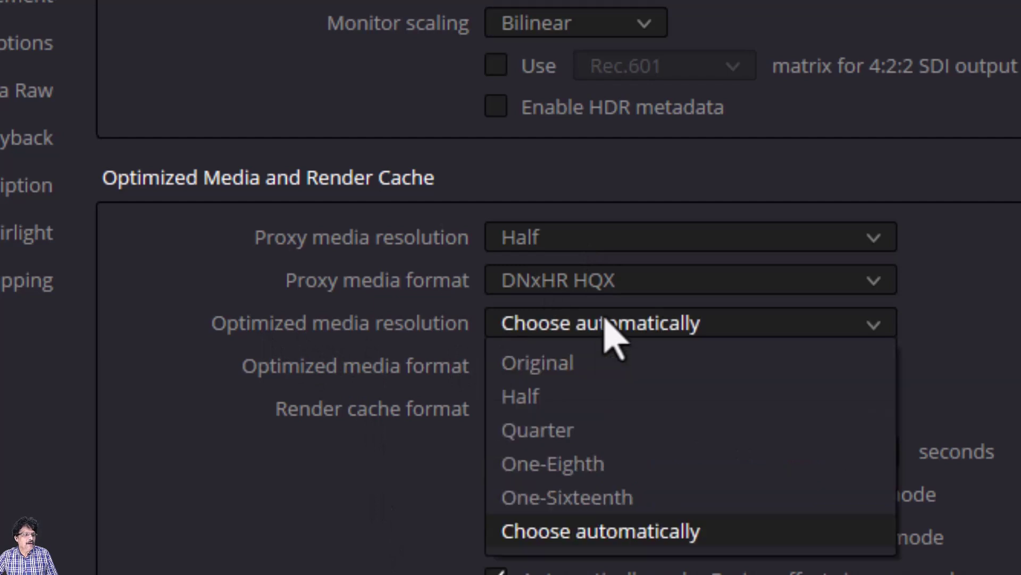
pyautogui.click(573, 399)
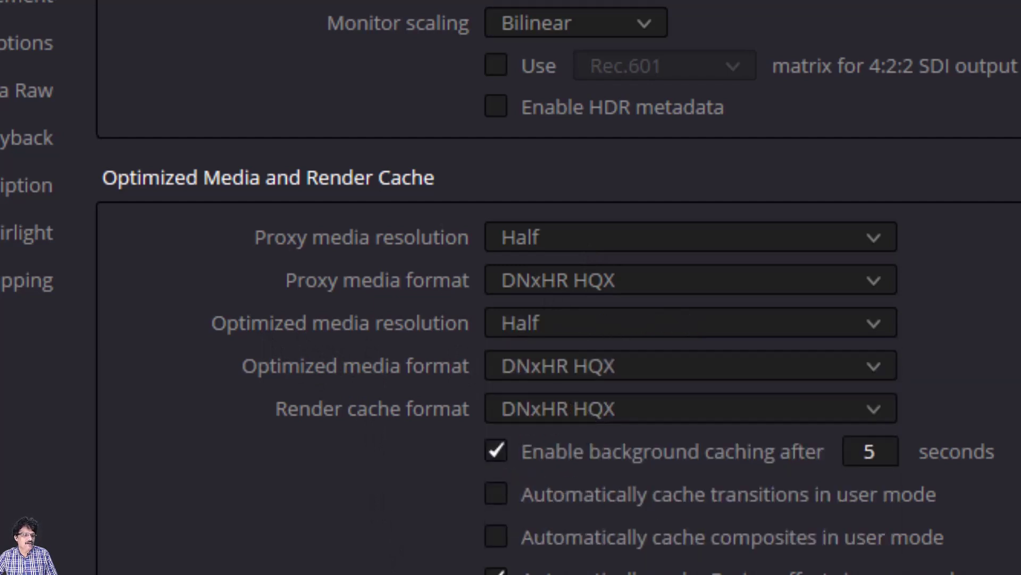
# - Choose DNxHR HQX as the proxy media format, optimized media format and render cache format
pyautogui.click(550, 291)
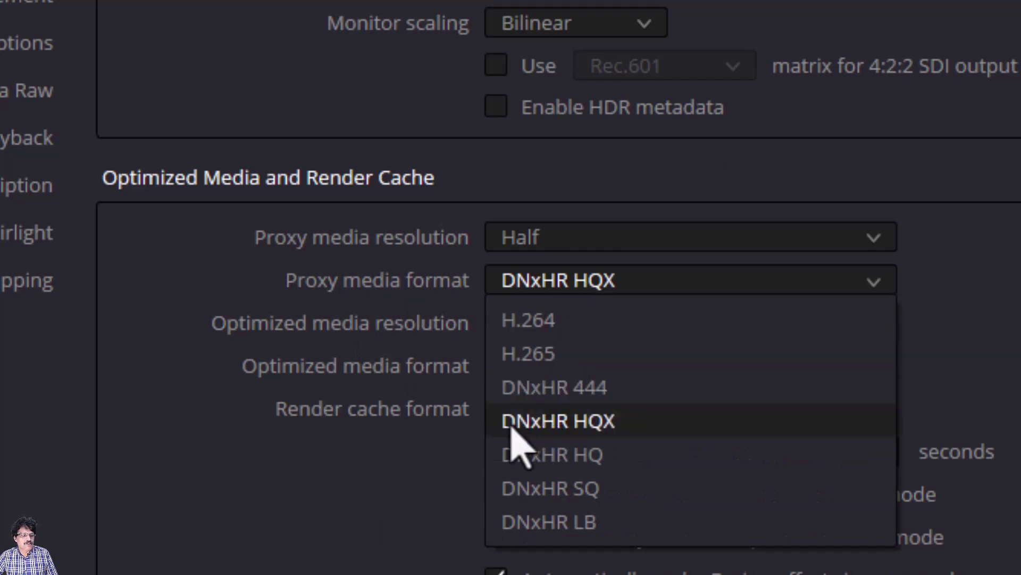
pyautogui.click(572, 423)
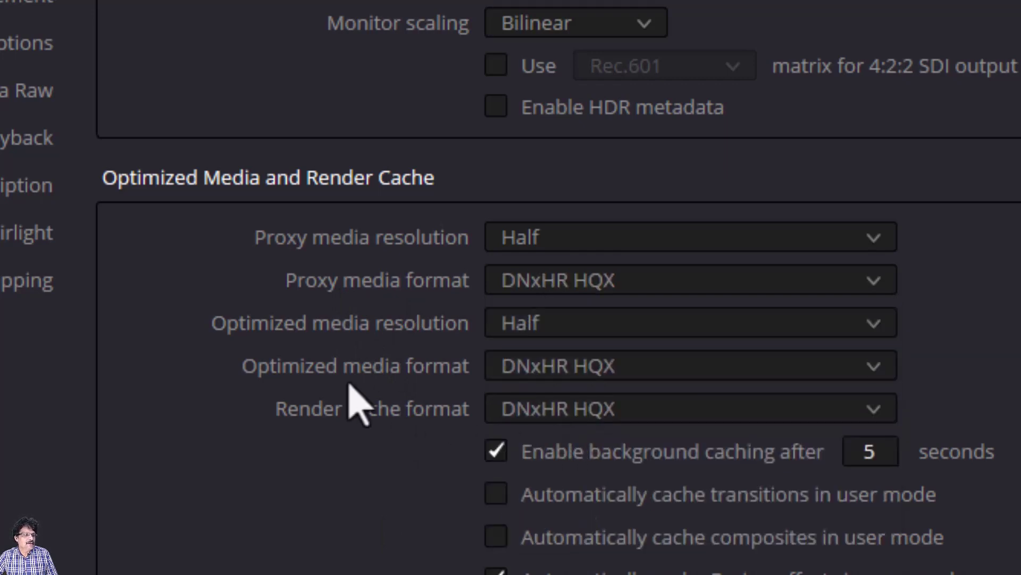
pyautogui.click(554, 364)
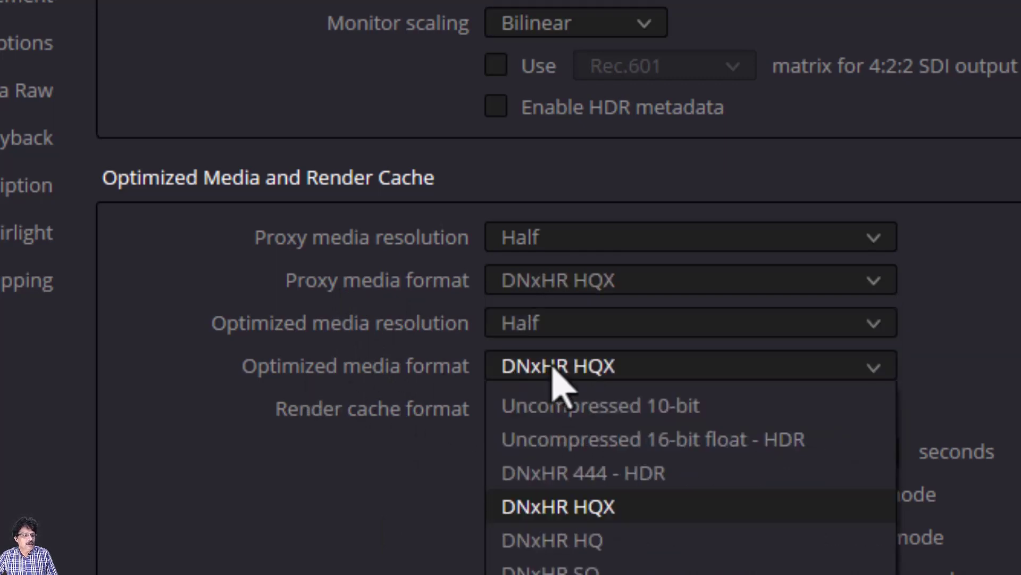
pyautogui.click(553, 508)
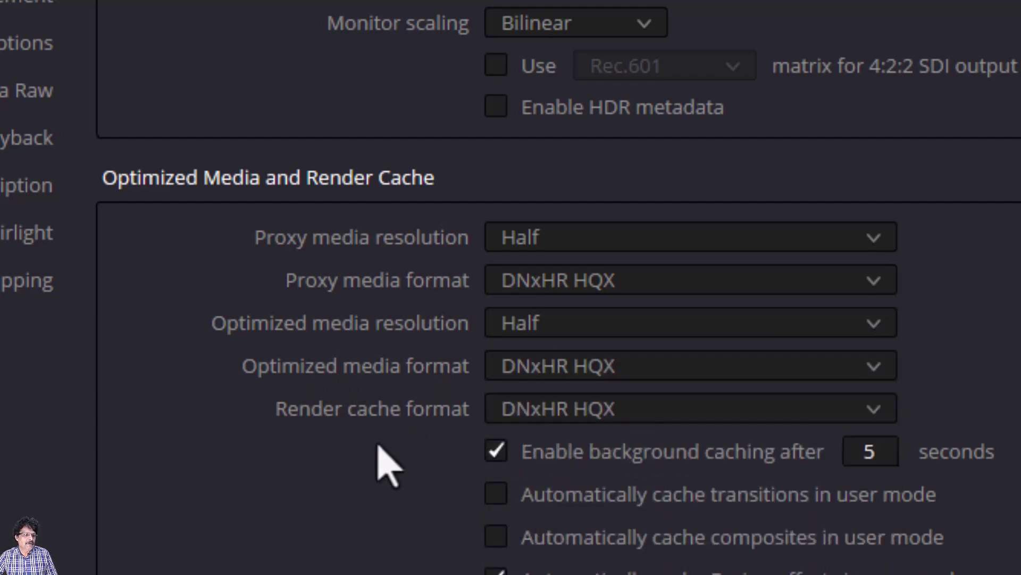
pyautogui.click(612, 409)
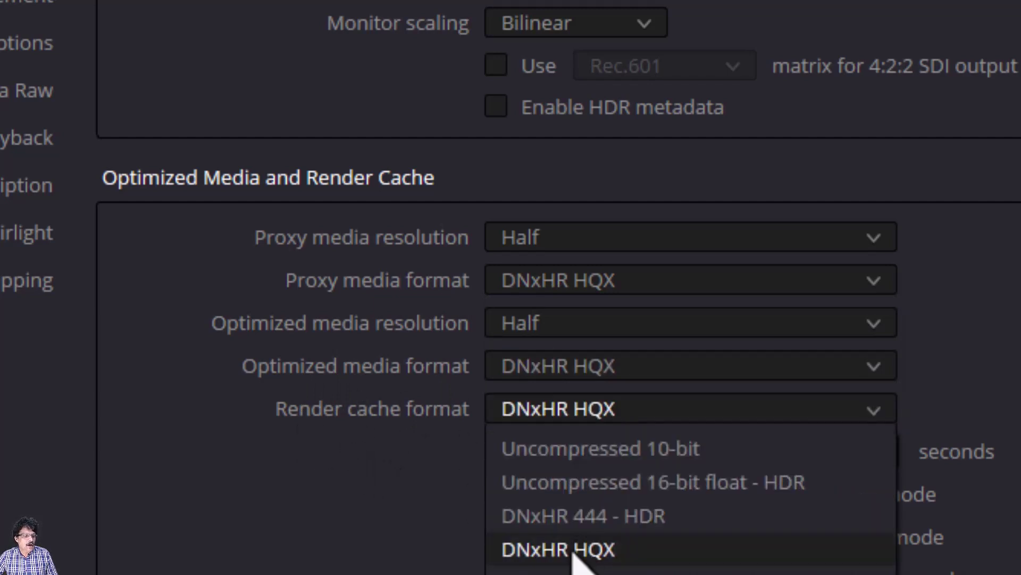
pyautogui.click(576, 451)
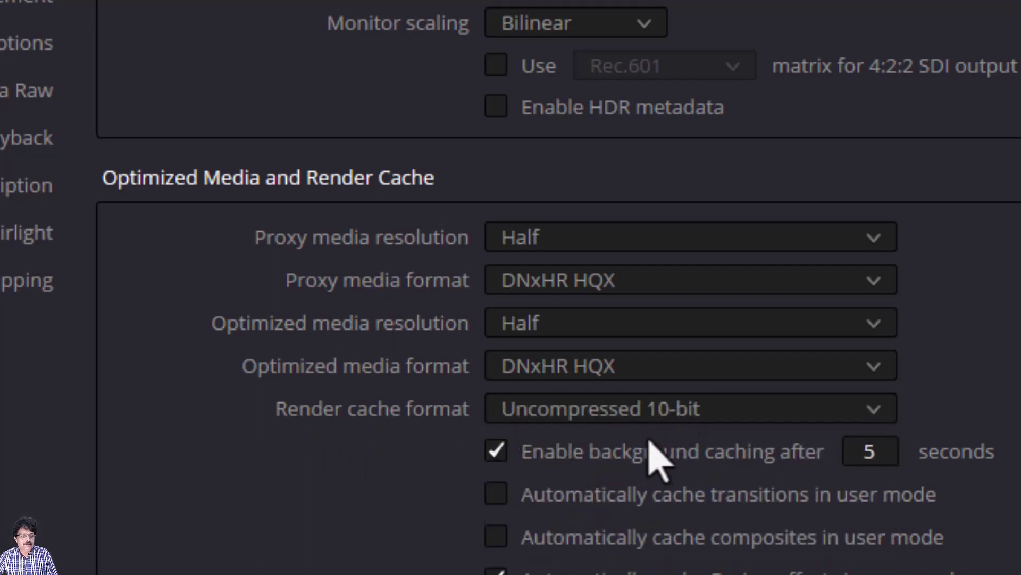
pyautogui.click(660, 409)
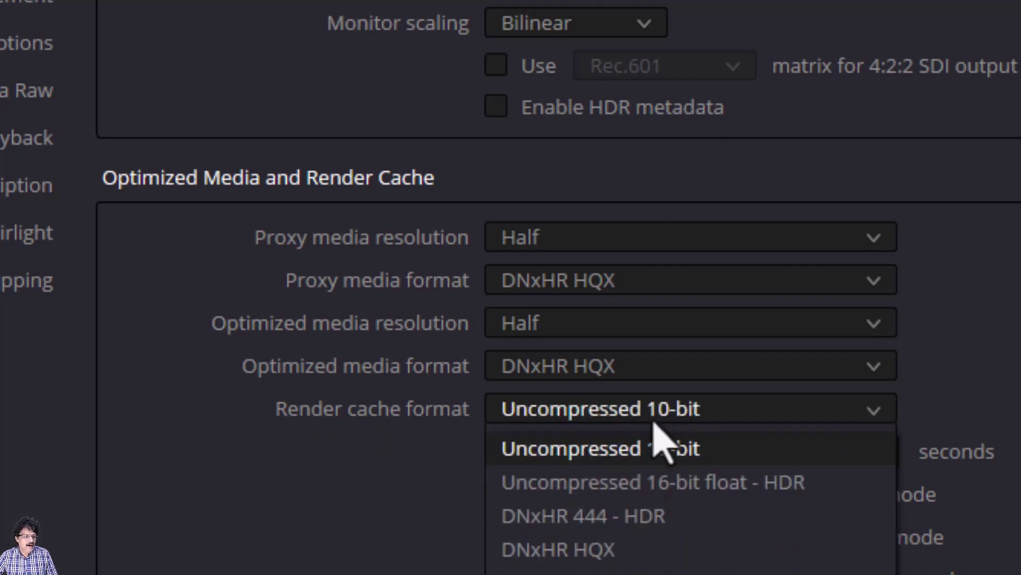
pyautogui.click(583, 553)
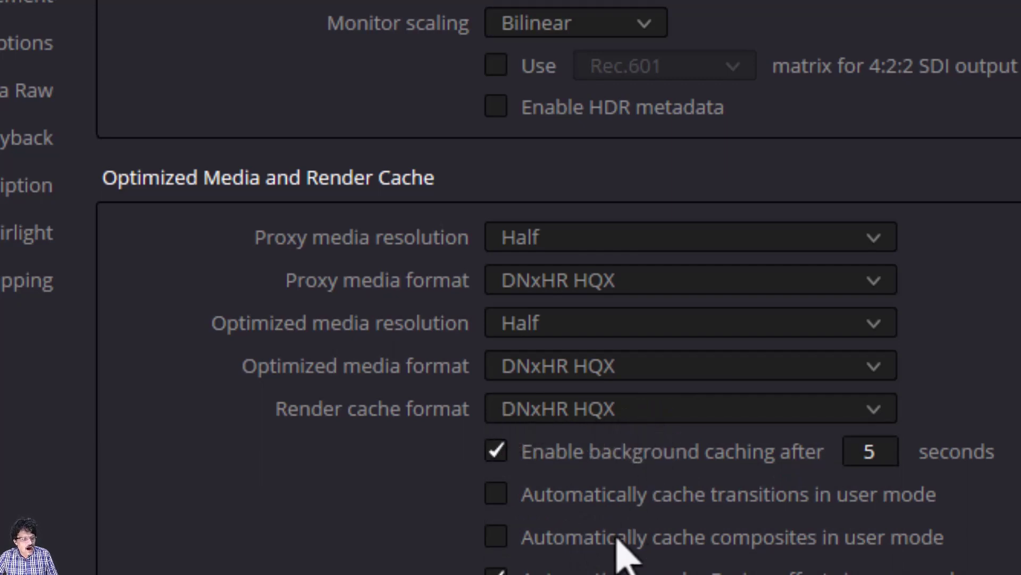
# - Set the proxy generation location to the ProxyMedia folder inside Resolve on the D: drive
pyautogui.scroll(-2, 621, 547)
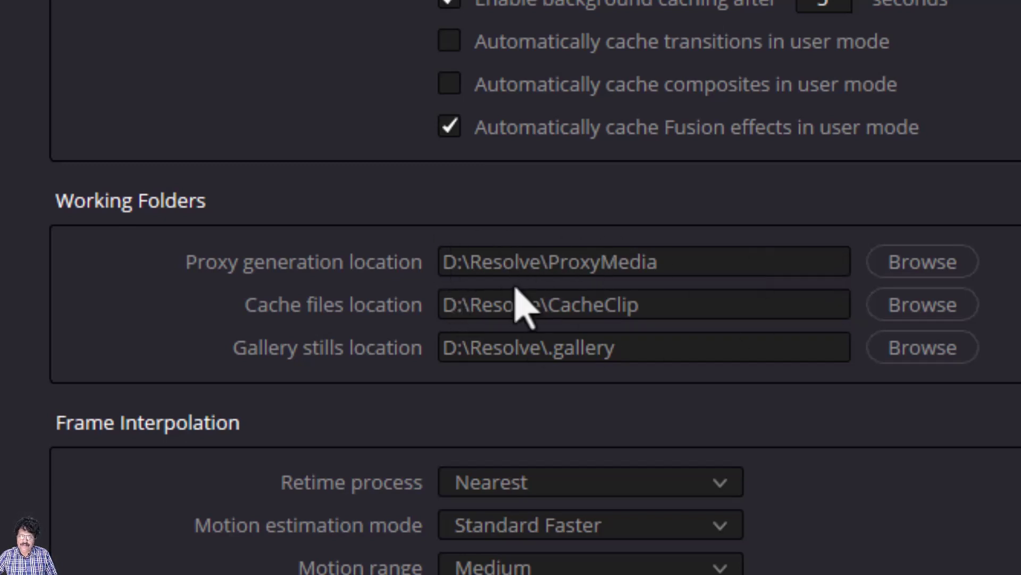
pyautogui.click(916, 268)
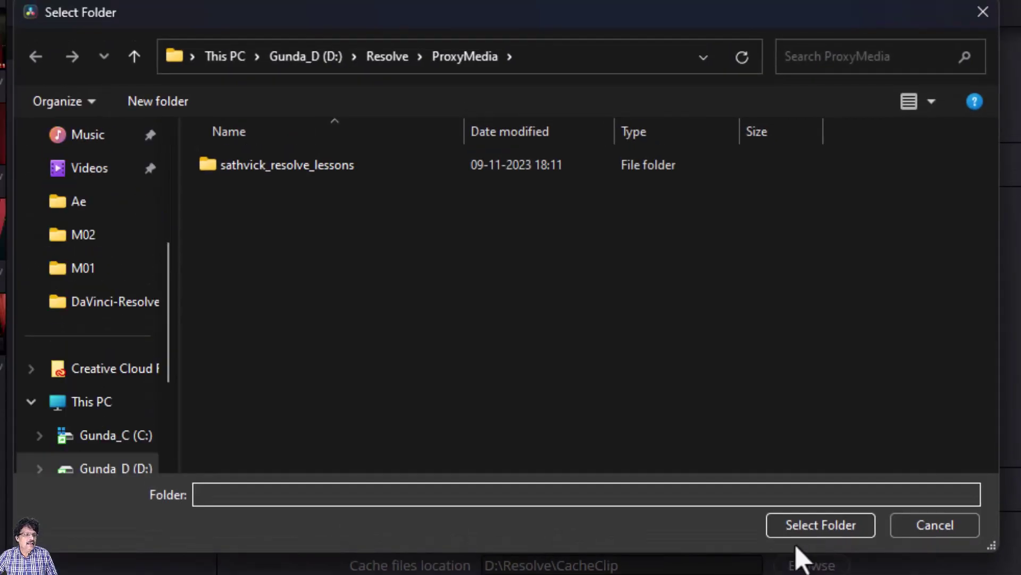
pyautogui.click(107, 418)
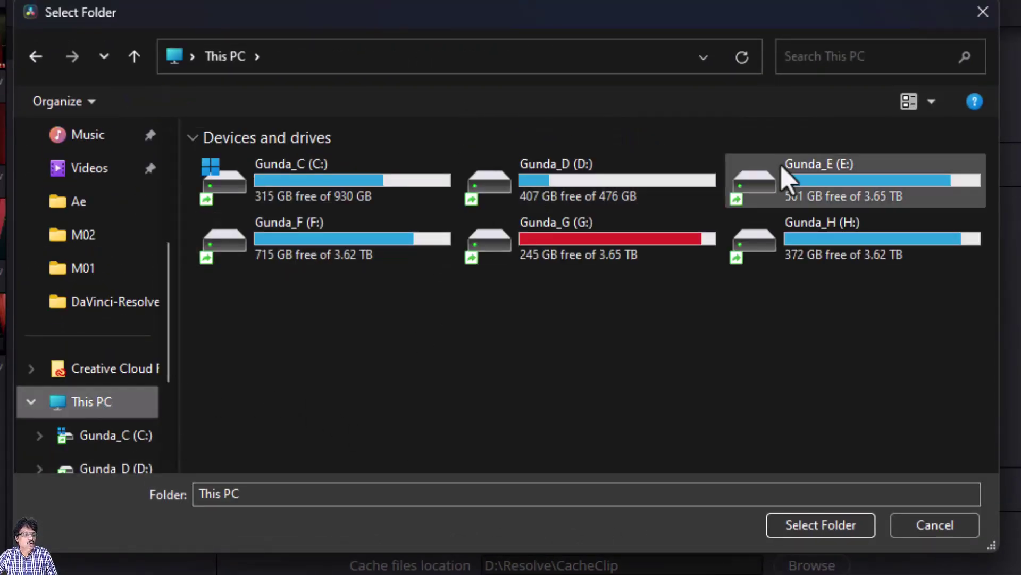
pyautogui.doubleClick(572, 171)
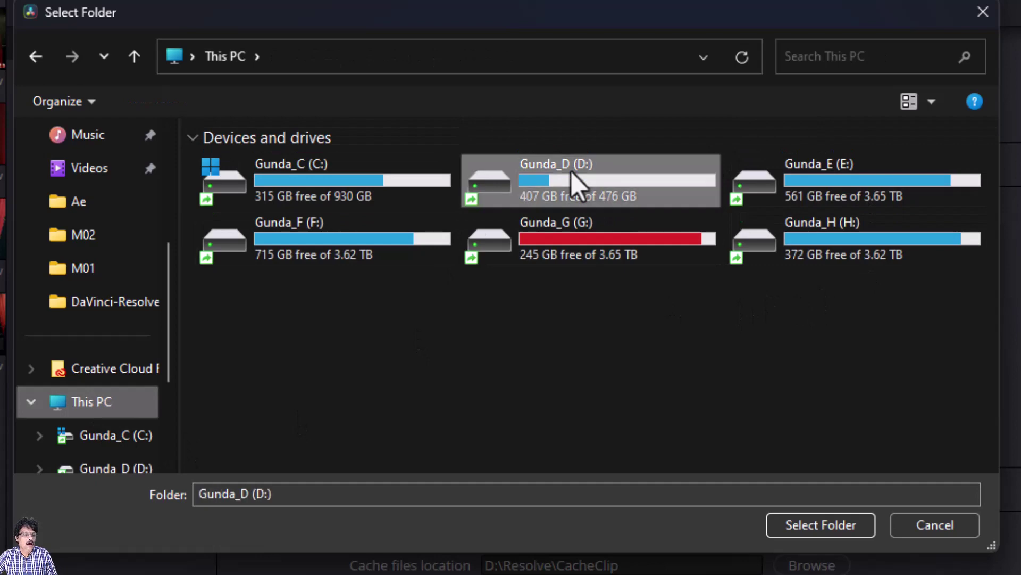
pyautogui.doubleClick(364, 327)
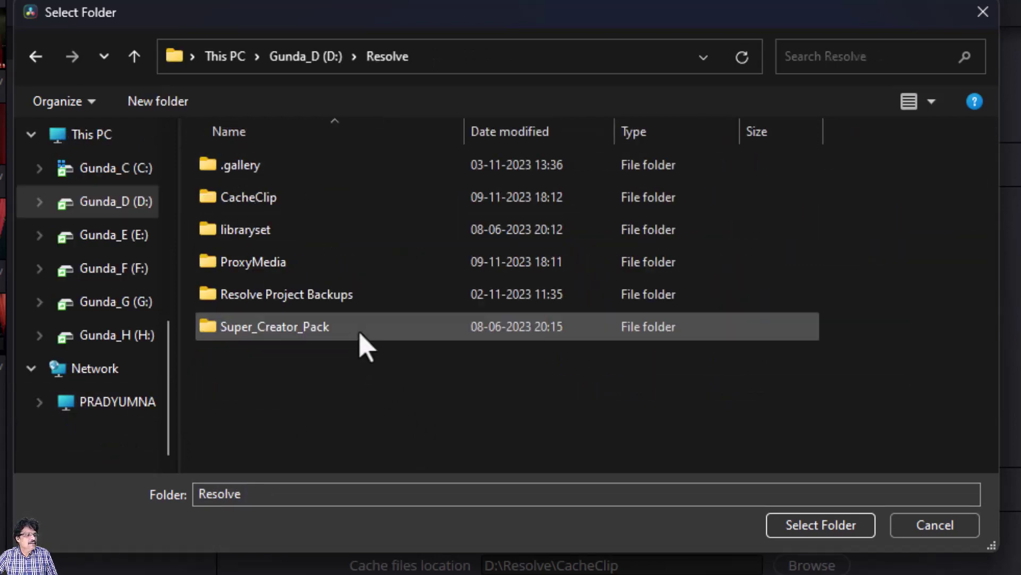
pyautogui.click(819, 526)
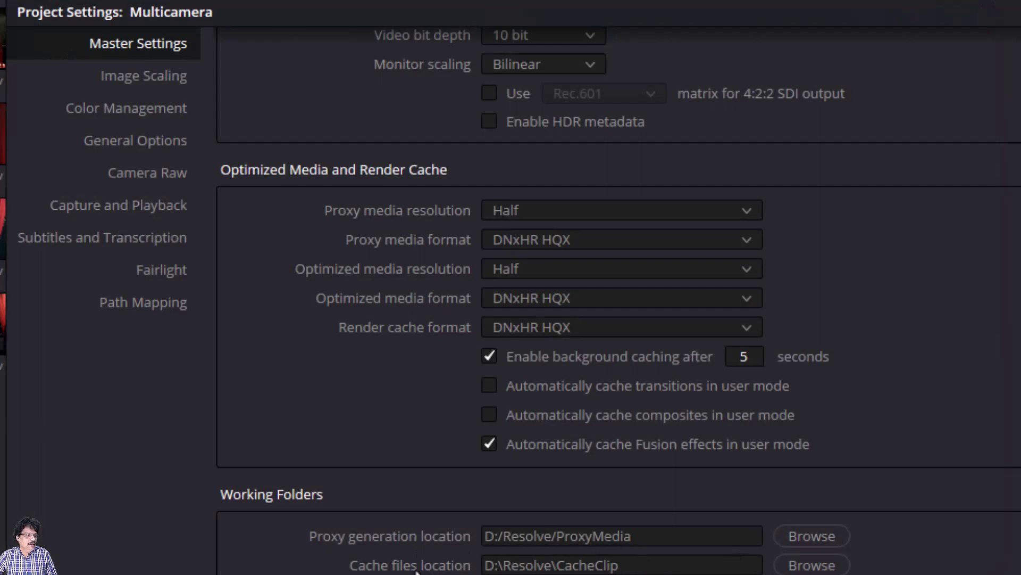
# - Set the cache files location to D:/Resolve/CacheClip and save the project settings
pyautogui.click(813, 564)
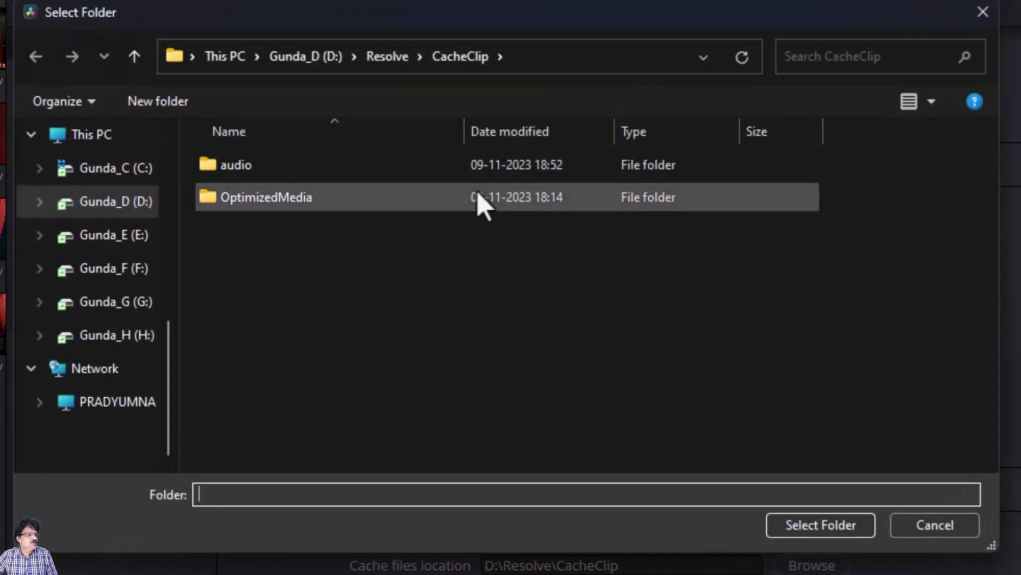
pyautogui.click(399, 56)
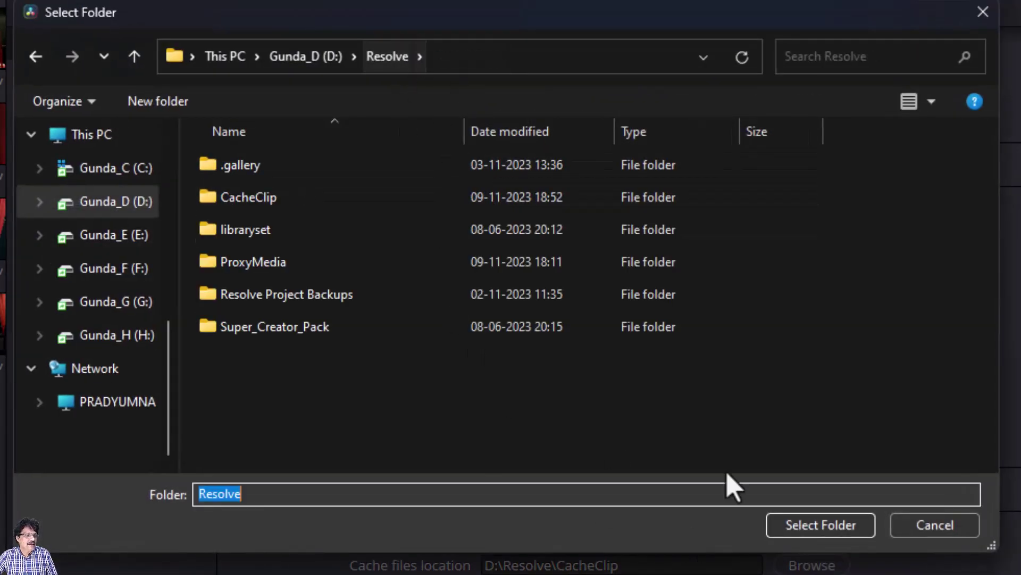
pyautogui.click(750, 495)
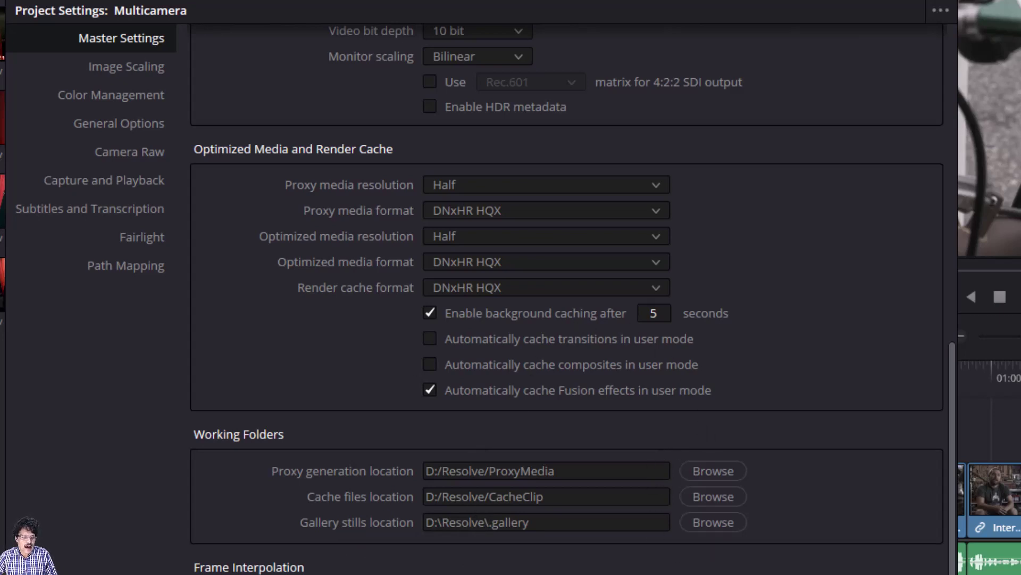
pyautogui.press('Return')
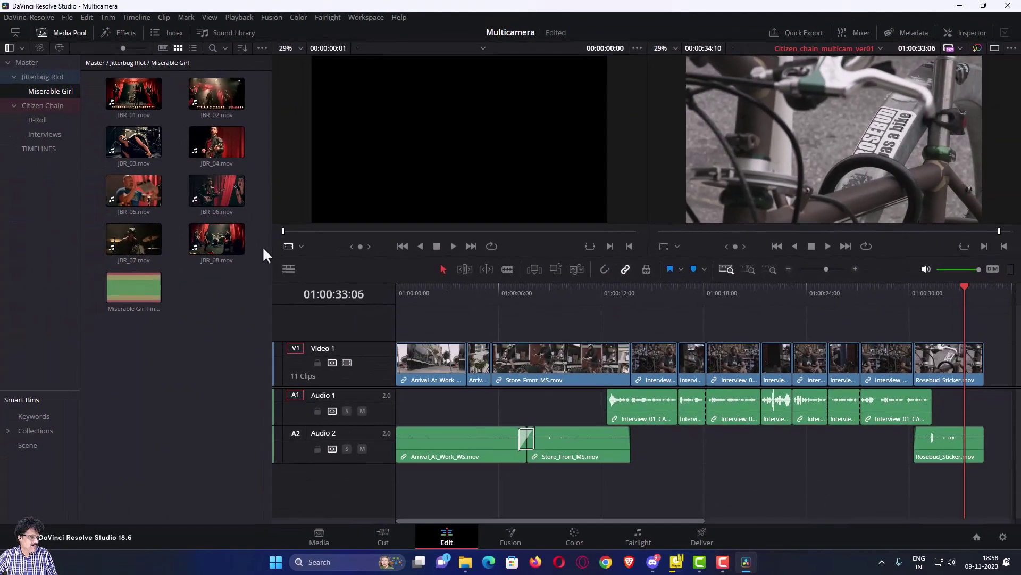
# - Generate proxy media for the clips JBR_01.mov to JBR_08.mov in the Miserable Girl bin
pyautogui.moveTo(260, 244); pyautogui.dragTo(125, 119)
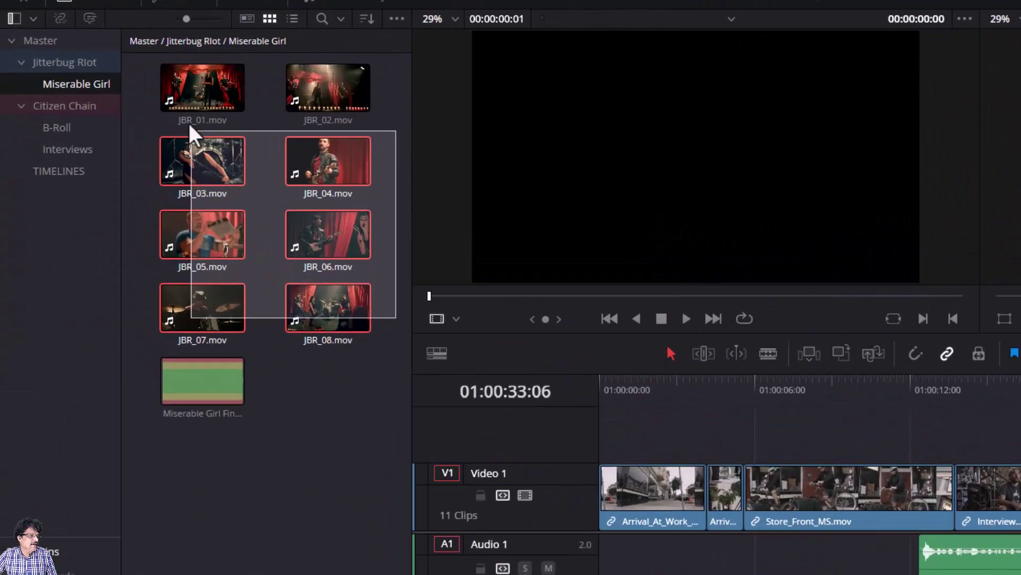
pyautogui.moveTo(190, 126); pyautogui.dragTo(183, 93)
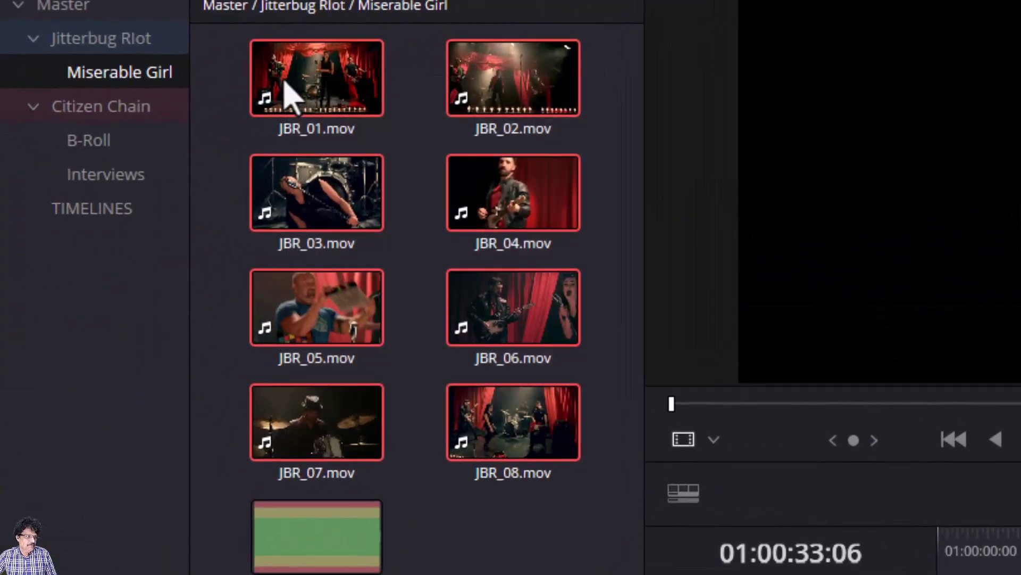
pyautogui.rightClick(291, 97)
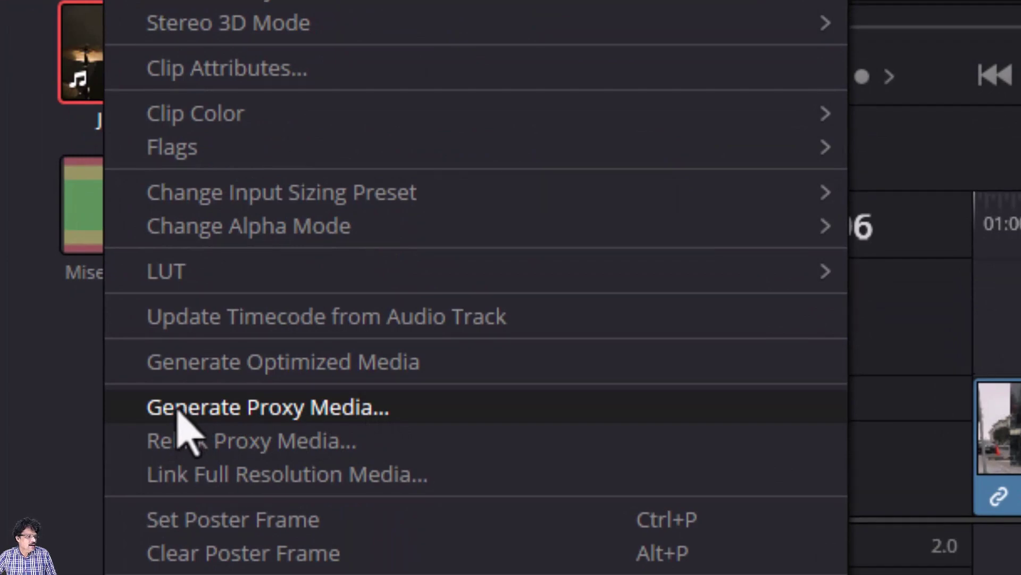
pyautogui.click(334, 408)
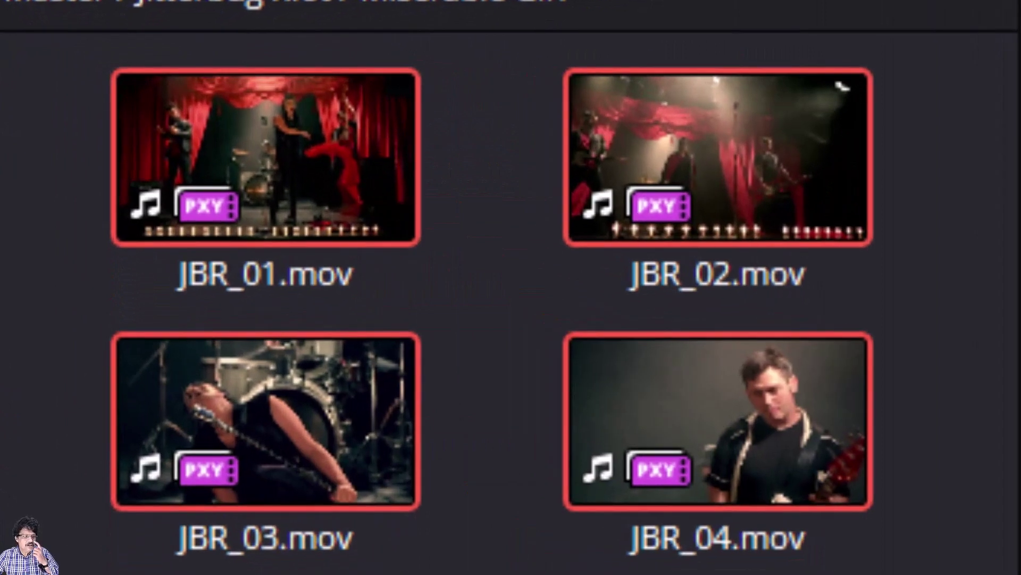
# - Open the file location of the original JBR_07.mov clip in File Explorer
pyautogui.click(149, 473)
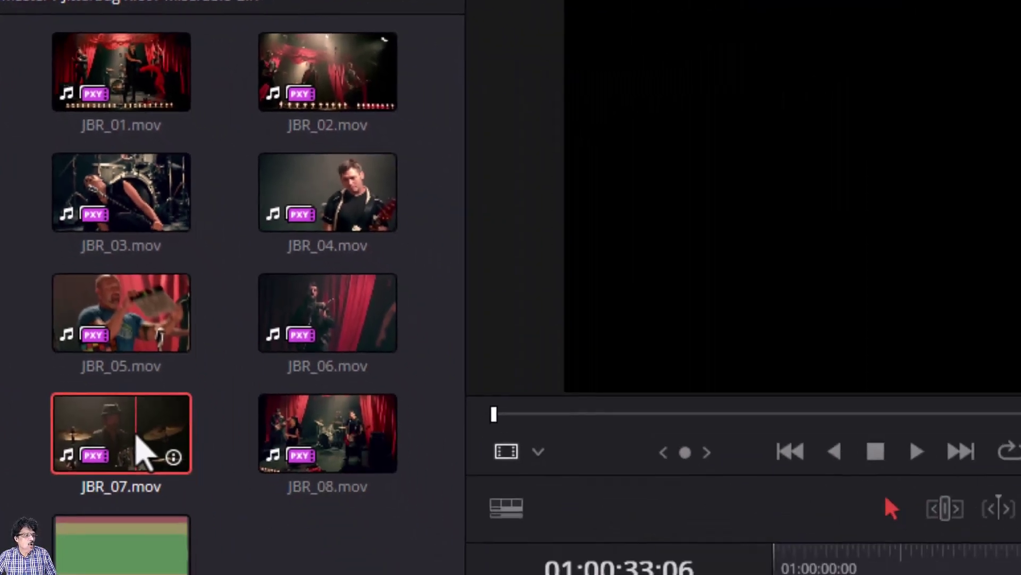
pyautogui.rightClick(136, 434)
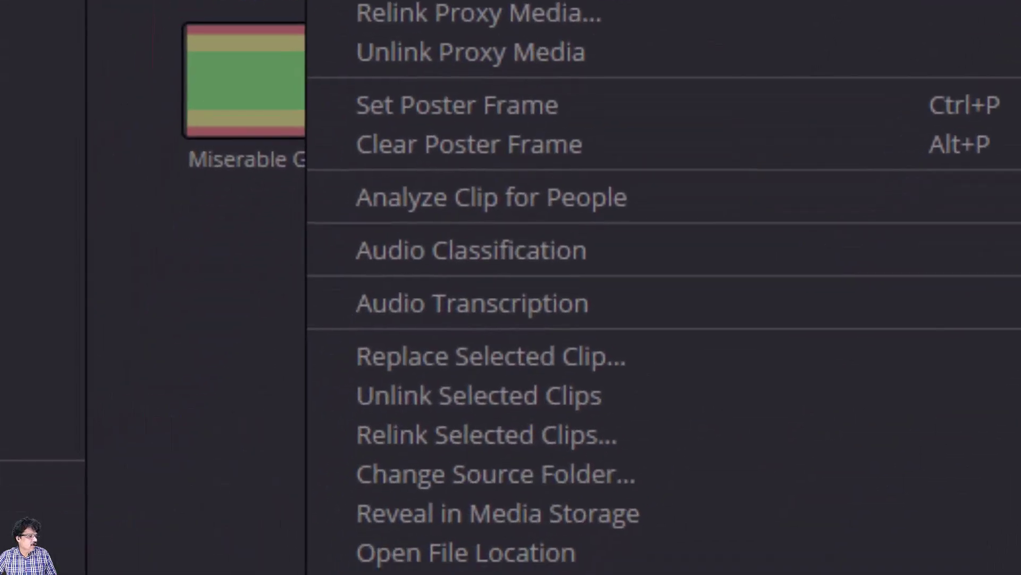
pyautogui.click(407, 561)
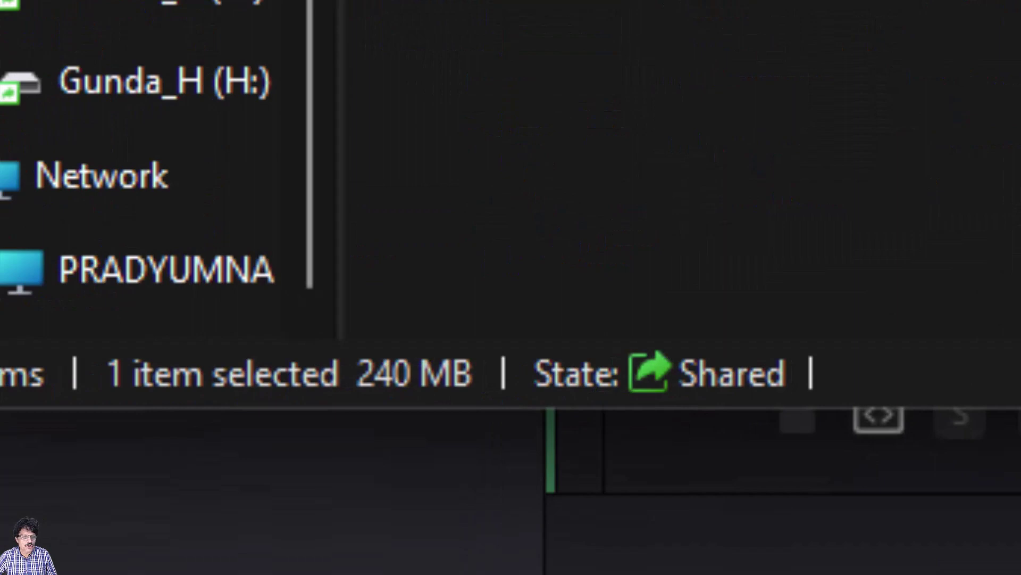
# - Check the size, frame dimensions and data rate in the original JBR_07.mov's file properties, and close them
pyautogui.rightClick(752, 103)
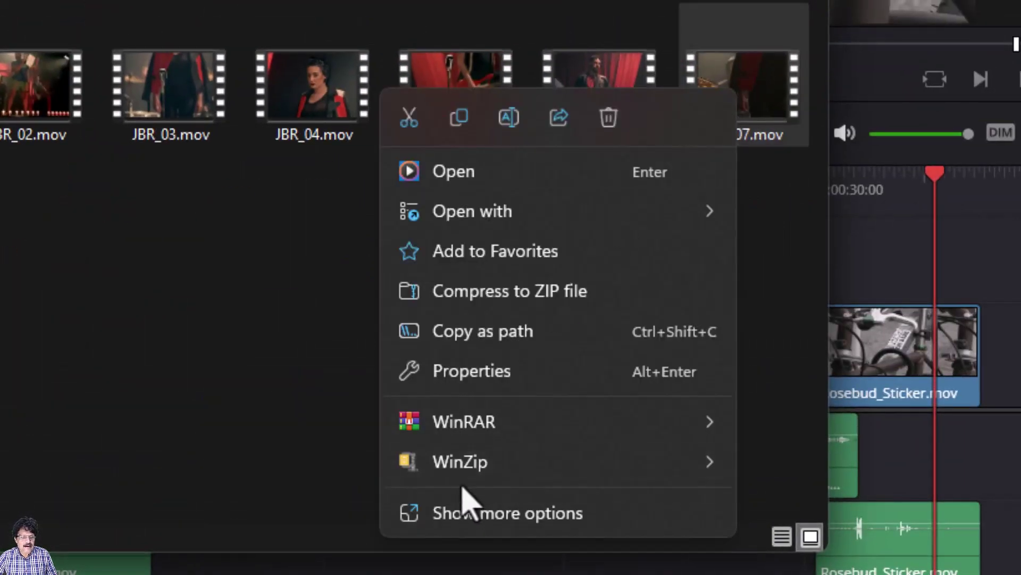
pyautogui.click(462, 513)
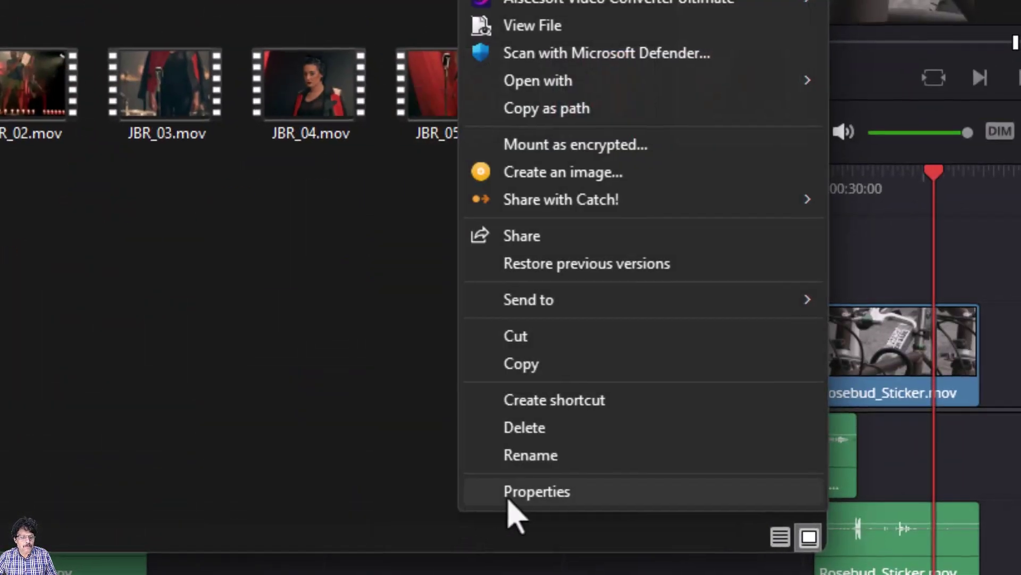
pyautogui.click(508, 492)
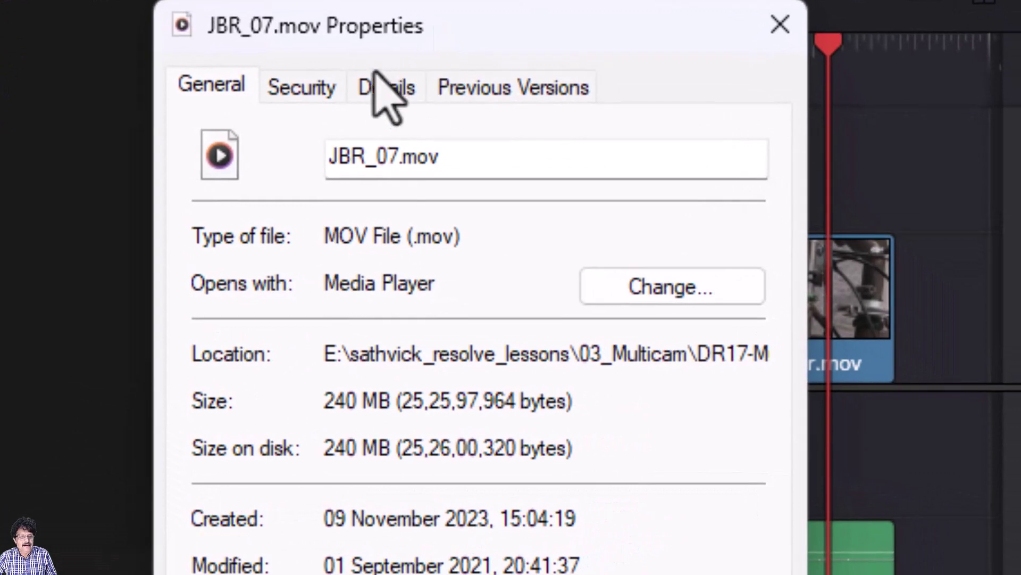
pyautogui.click(378, 85)
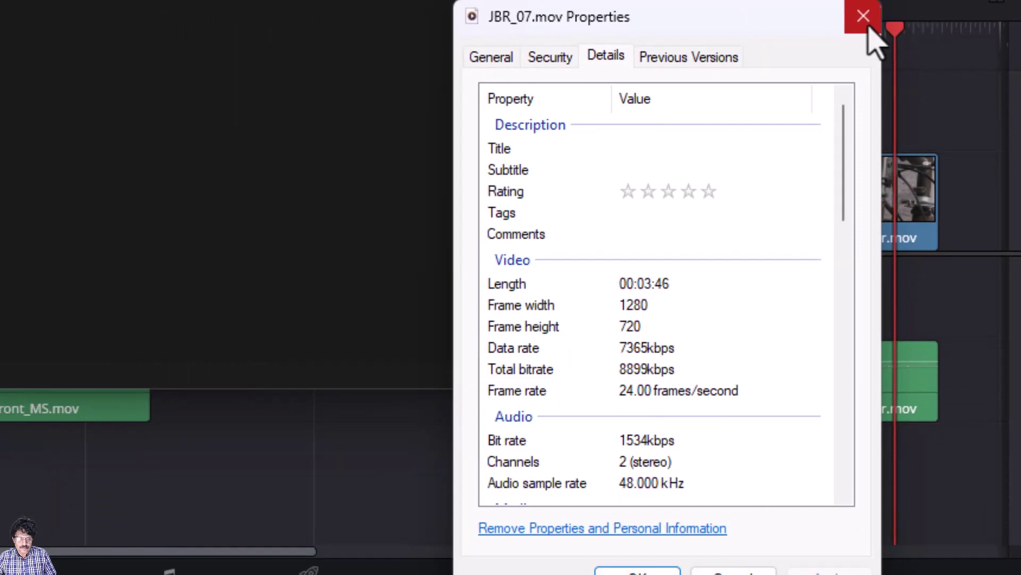
pyautogui.click(869, 26)
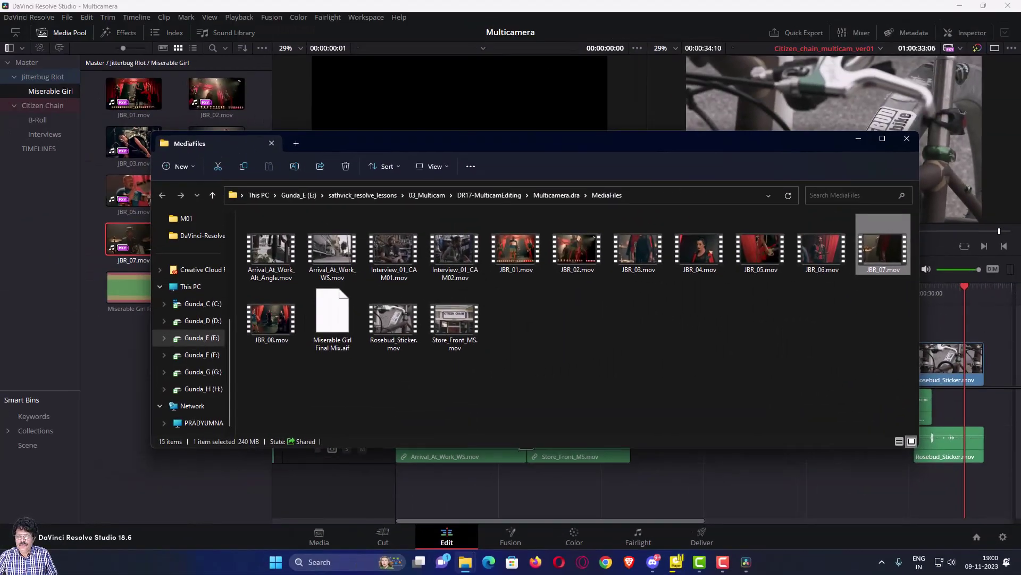
# - In a second File Explorer window, browse from Resolve/ProxyMedia on the D: drive down to the proxies' MediaFiles folder in Multicamera.dra
pyautogui.moveTo(1020, 234); pyautogui.dragTo(352, 199)
pyautogui.click(292, 256)
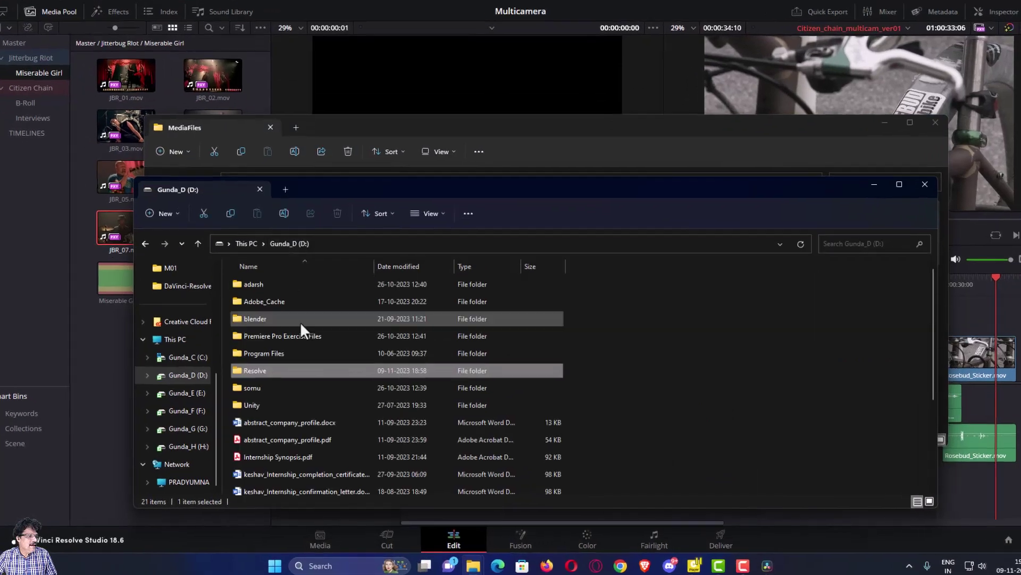
pyautogui.doubleClick(264, 373)
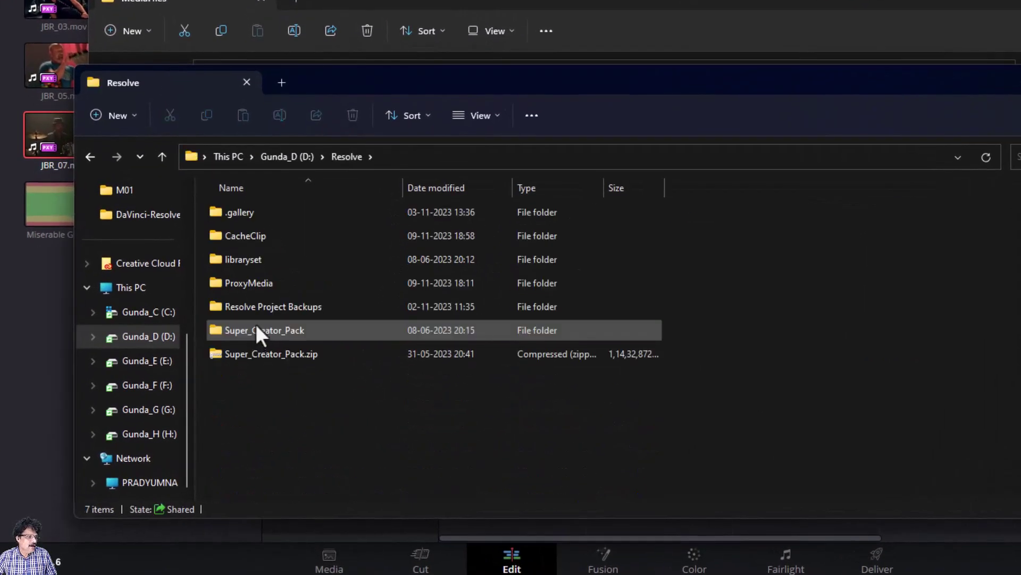
pyautogui.doubleClick(257, 283)
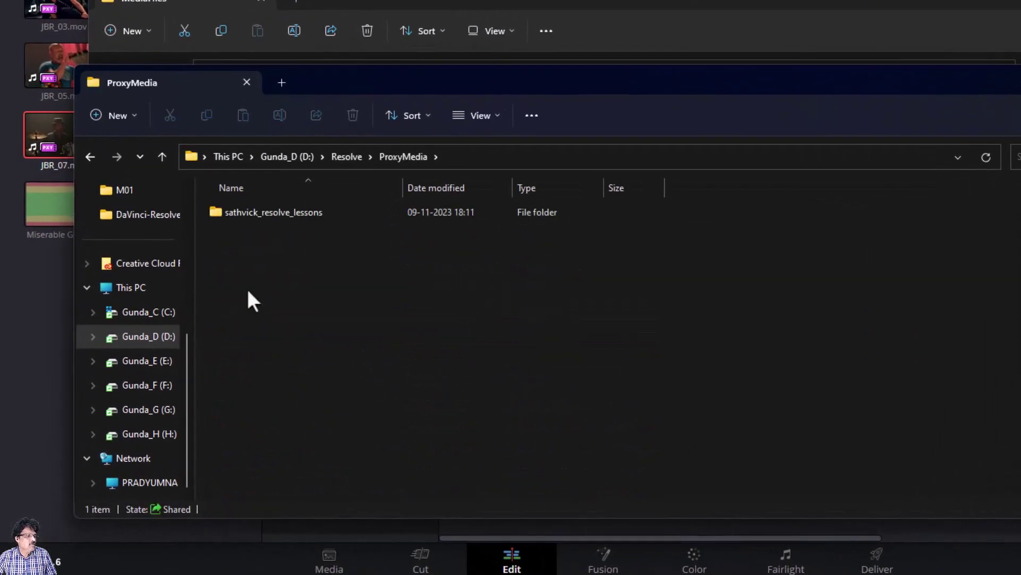
pyautogui.doubleClick(225, 209)
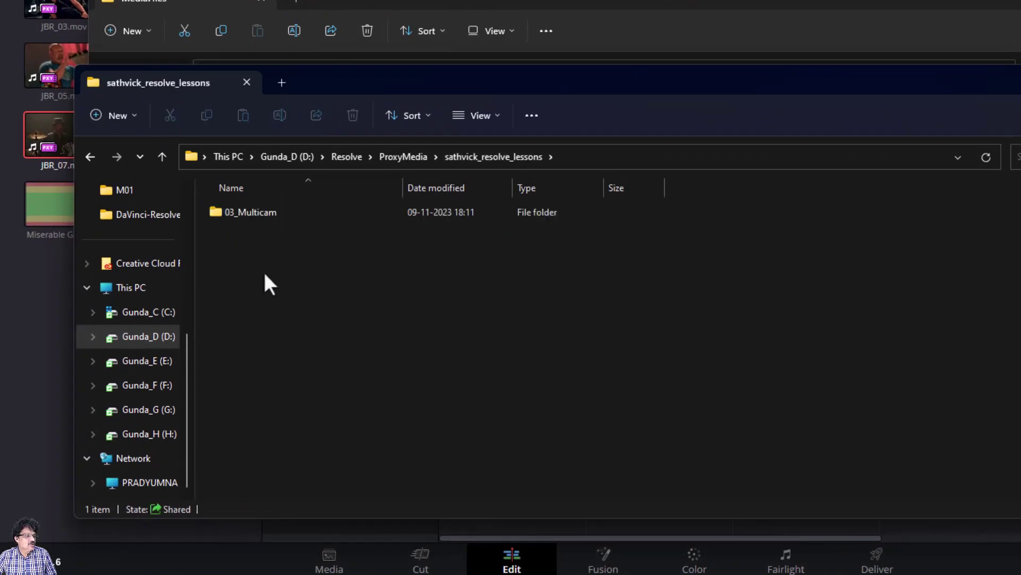
pyautogui.doubleClick(257, 215)
pyautogui.doubleClick(280, 212)
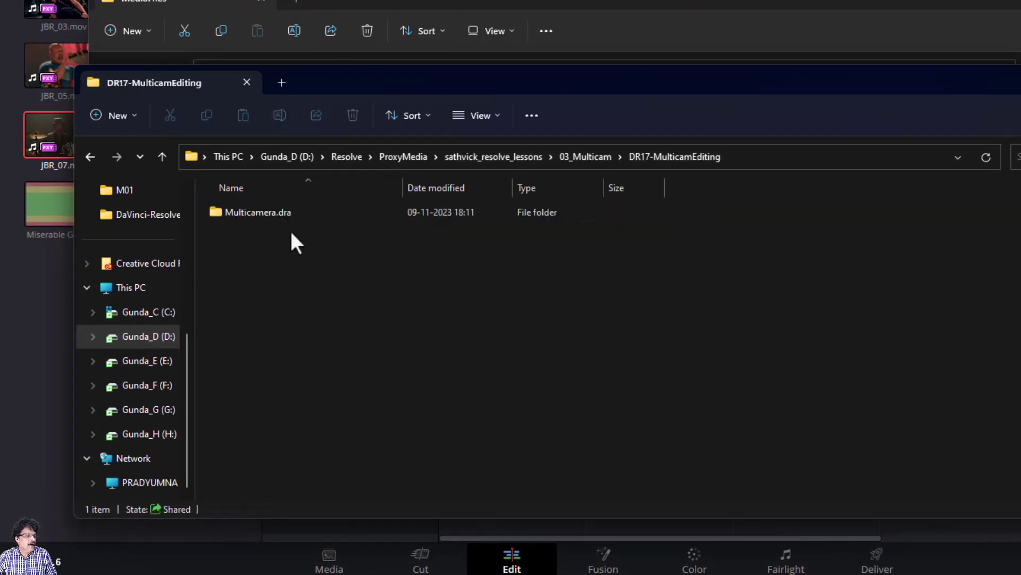
pyautogui.doubleClick(260, 209)
pyautogui.doubleClick(261, 213)
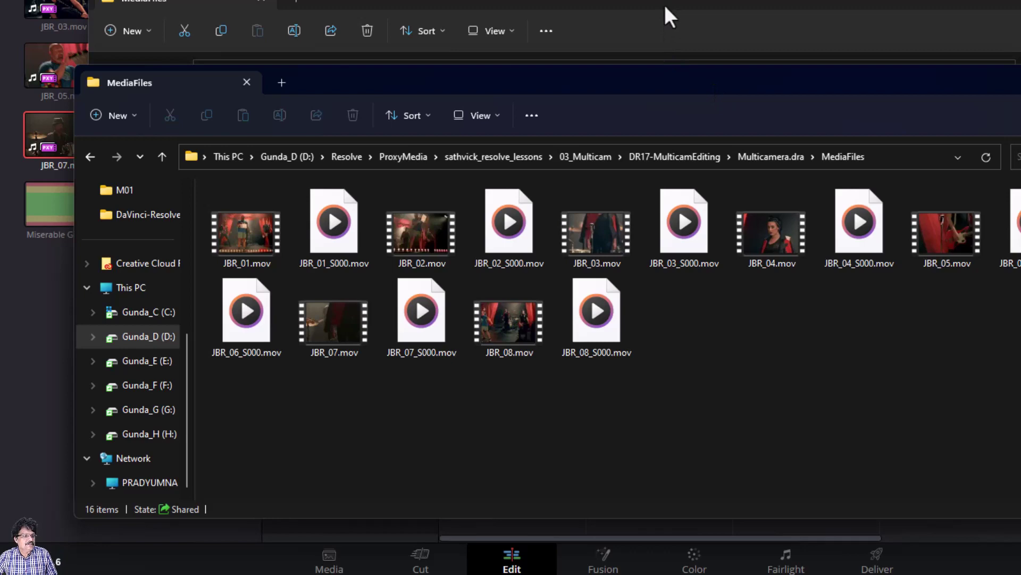
# - Arrange the two MediaFiles windows and compare the file size of the JBR_07.mov proxy with that of the original
pyautogui.moveTo(637, 96); pyautogui.dragTo(563, 191)
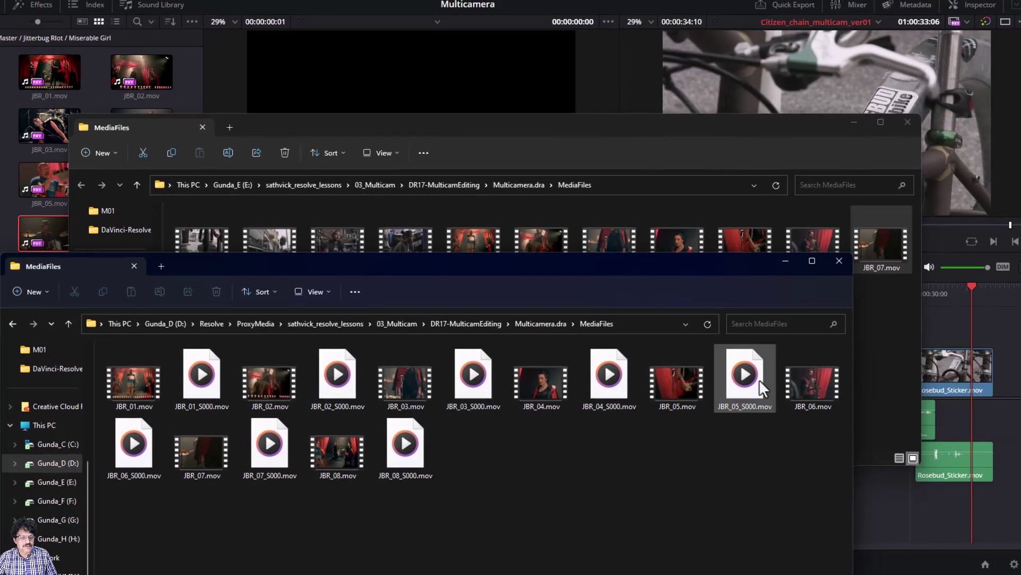
pyautogui.click(175, 471)
pyautogui.moveTo(277, 265); pyautogui.dragTo(320, 164)
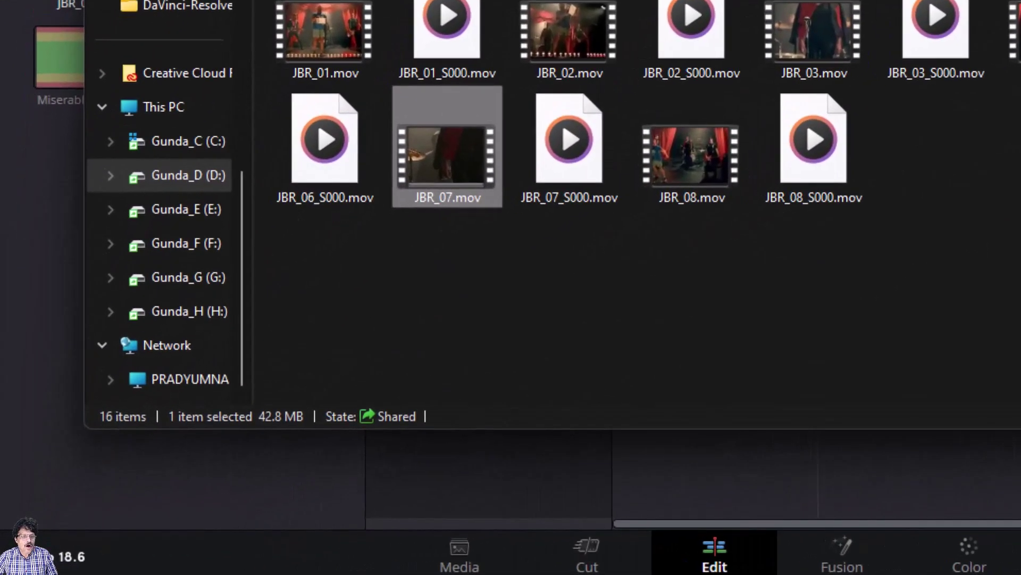
pyautogui.click(426, 128)
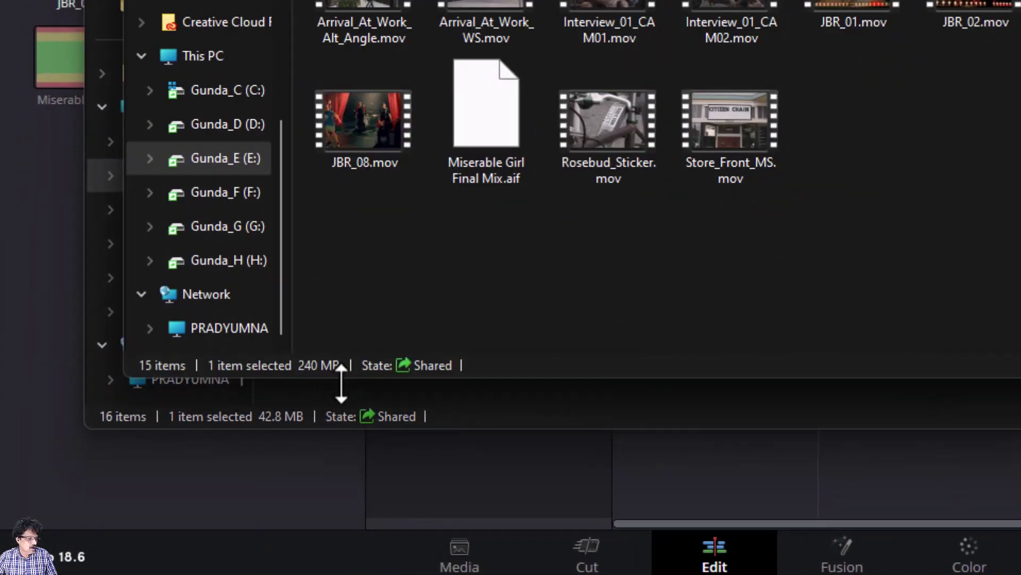
pyautogui.click(806, 419)
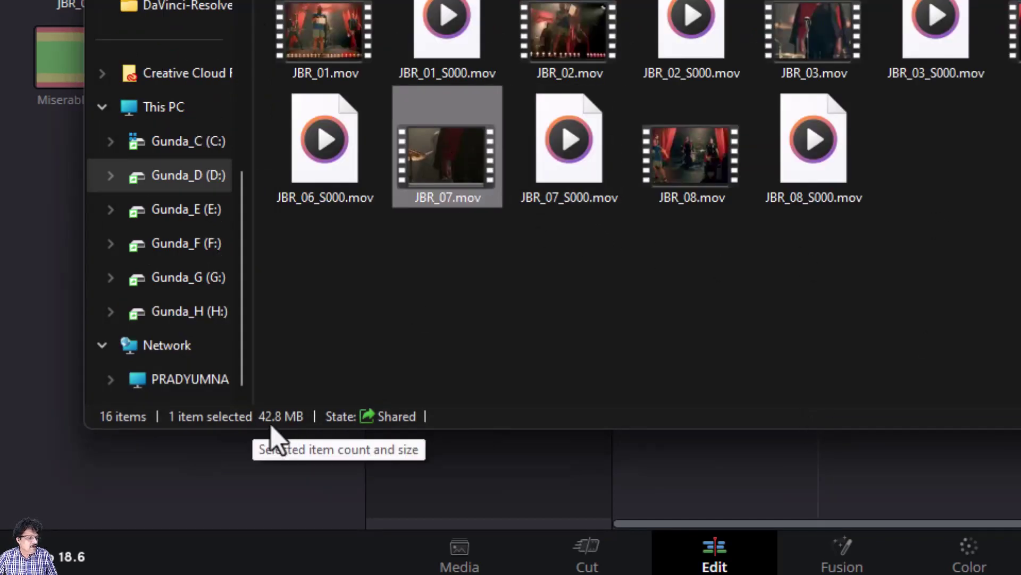
# - Check the frame dimensions and data rate in the JBR_07.mov proxy's file properties, and close them
pyautogui.rightClick(429, 146)
pyautogui.click(537, 120)
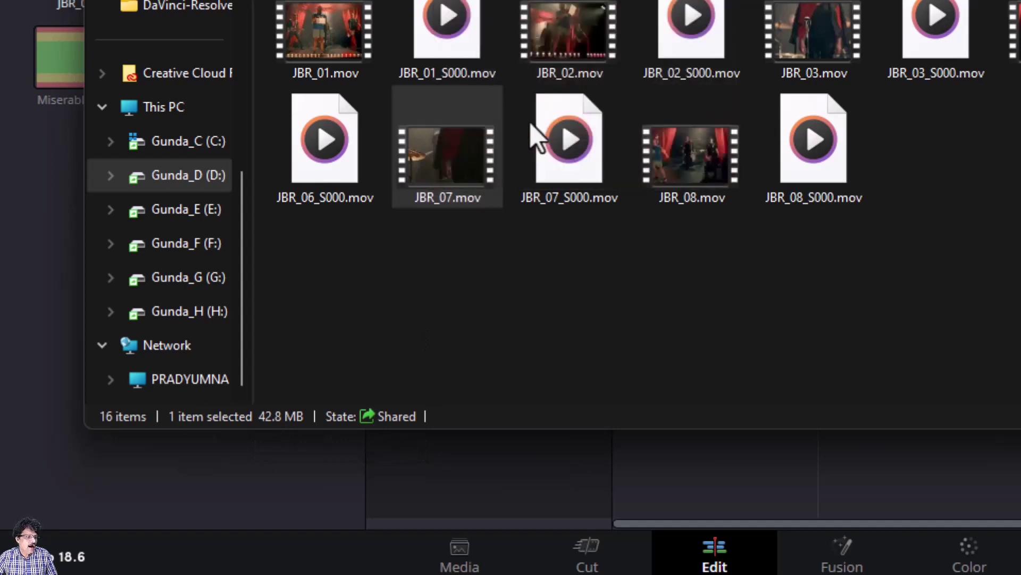
pyautogui.click(635, 563)
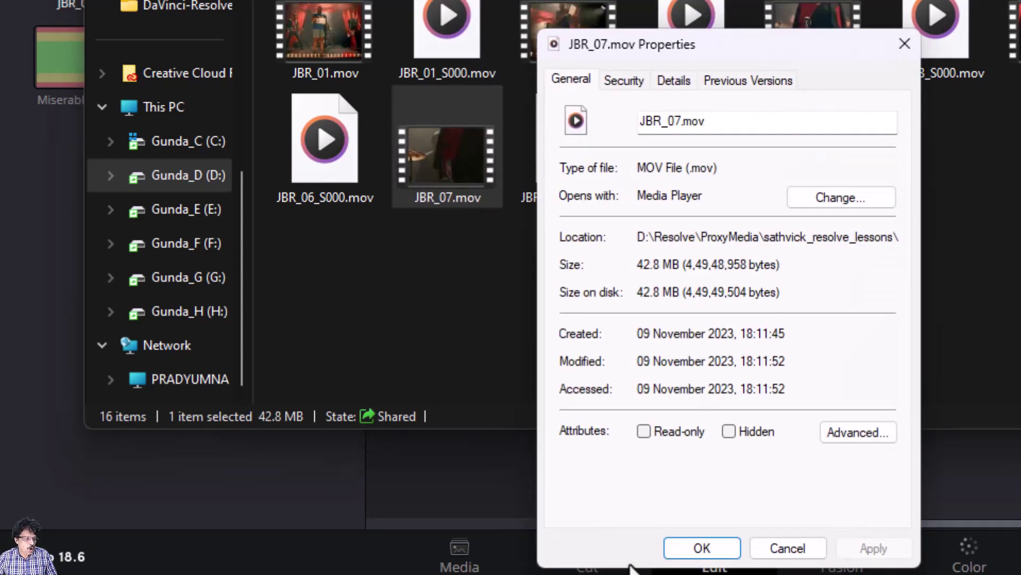
pyautogui.click(673, 80)
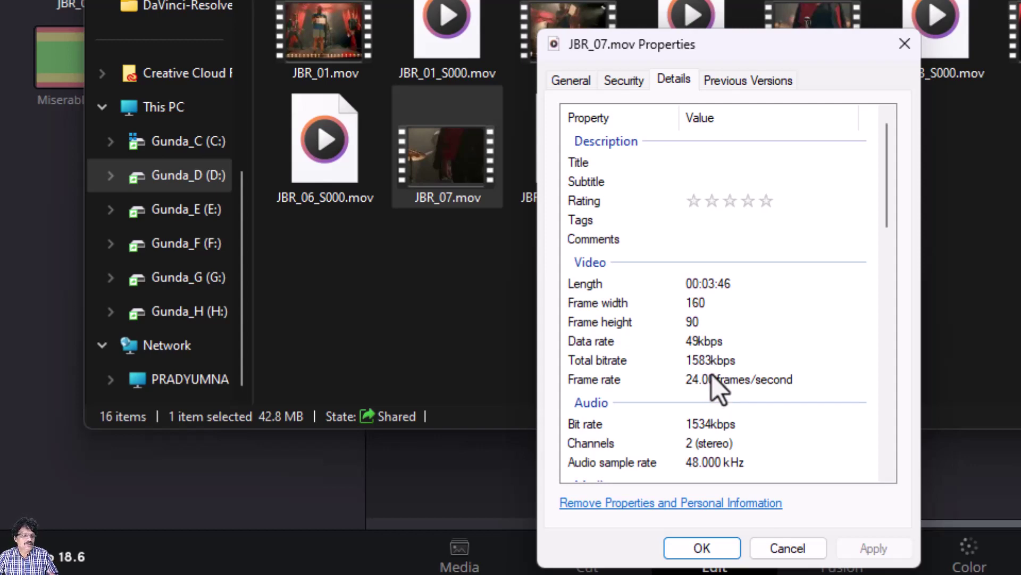
pyautogui.click(703, 548)
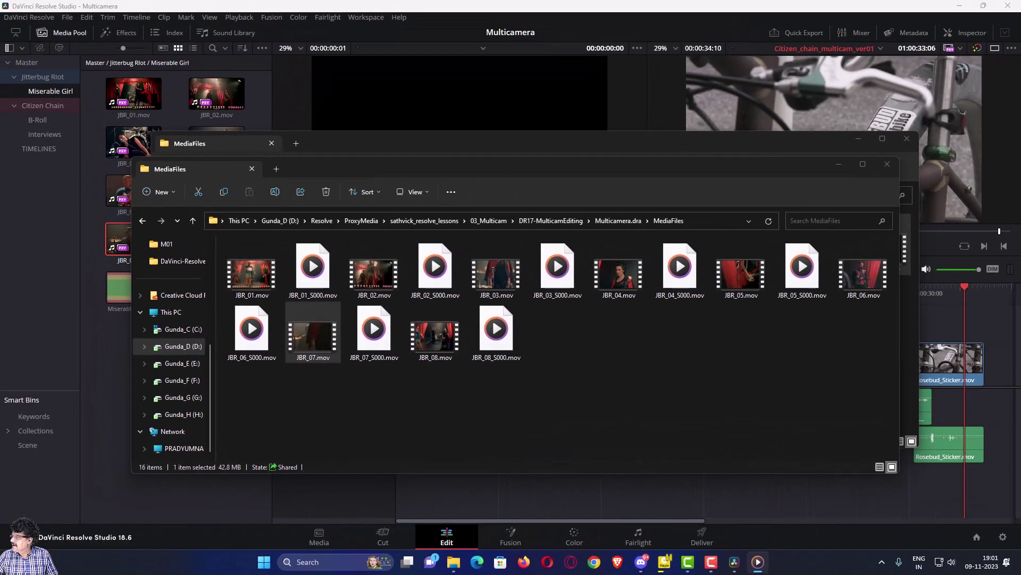
# - Play the JBR_07.mov proxy in Media Player, skip to about 30 seconds, pause to inspect its quality, and close the player
pyautogui.press('Return')
pyautogui.moveTo(827, 92); pyautogui.dragTo(652, 62)
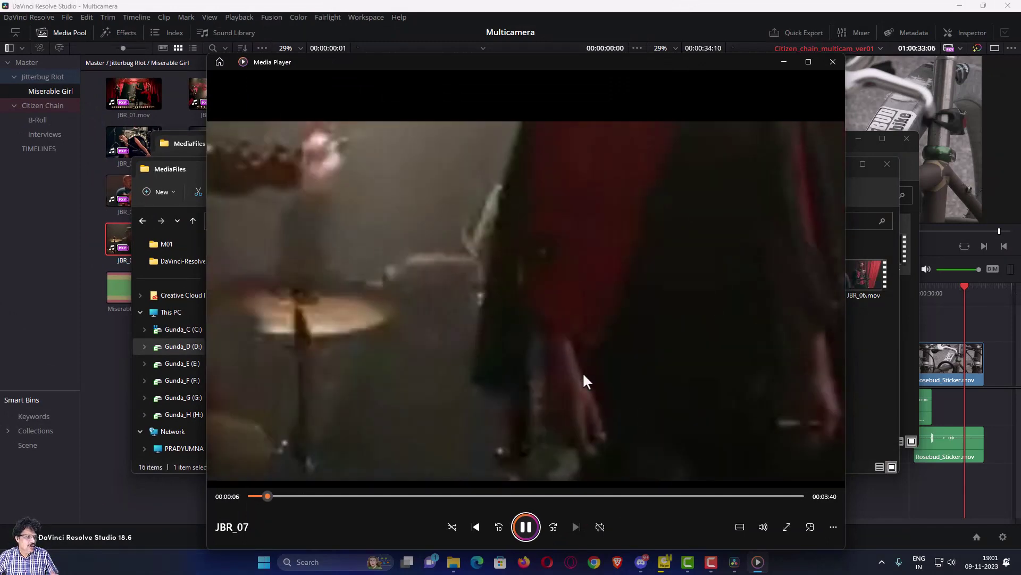
pyautogui.click(324, 496)
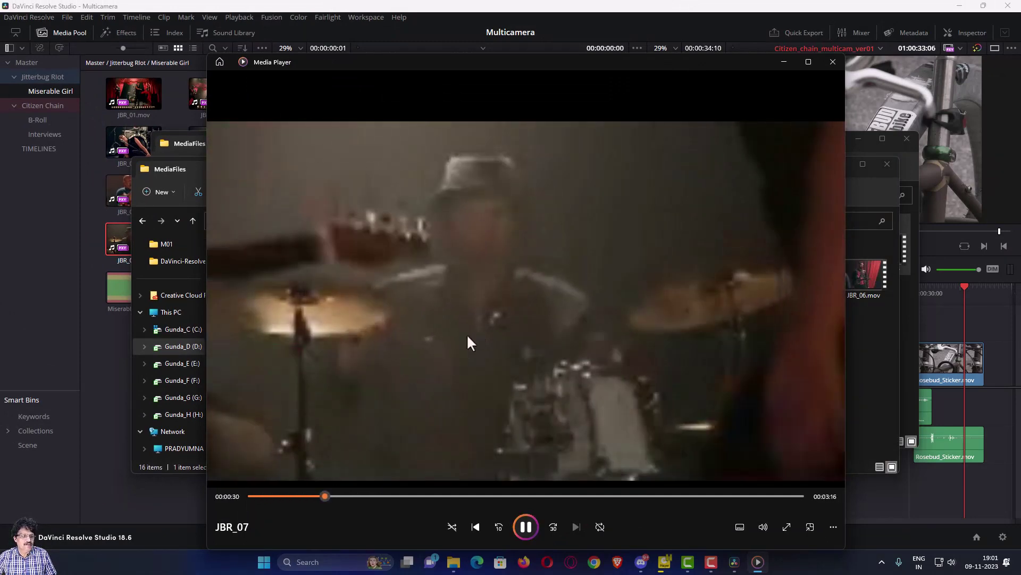
pyautogui.press('space')
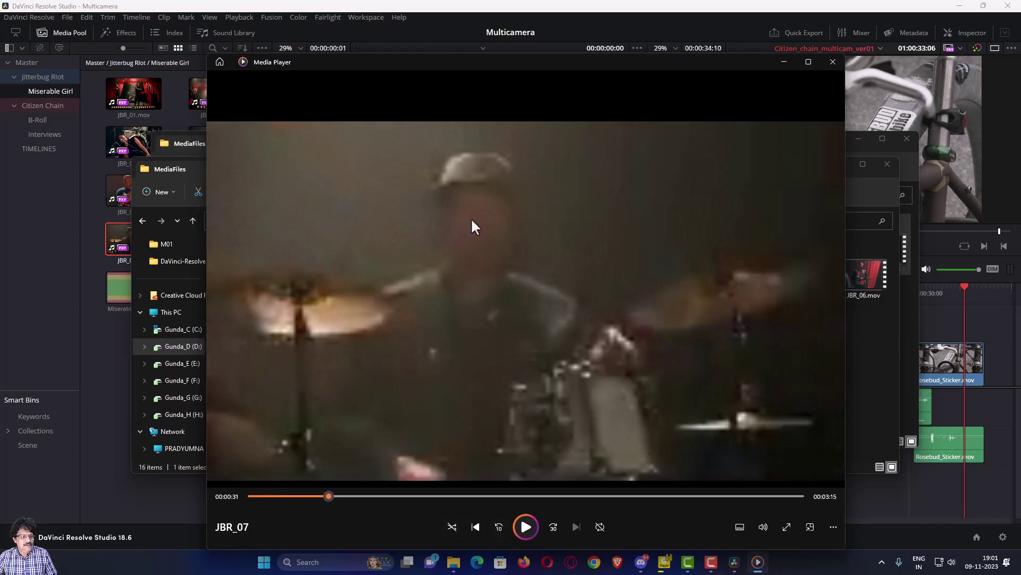
pyautogui.click(833, 62)
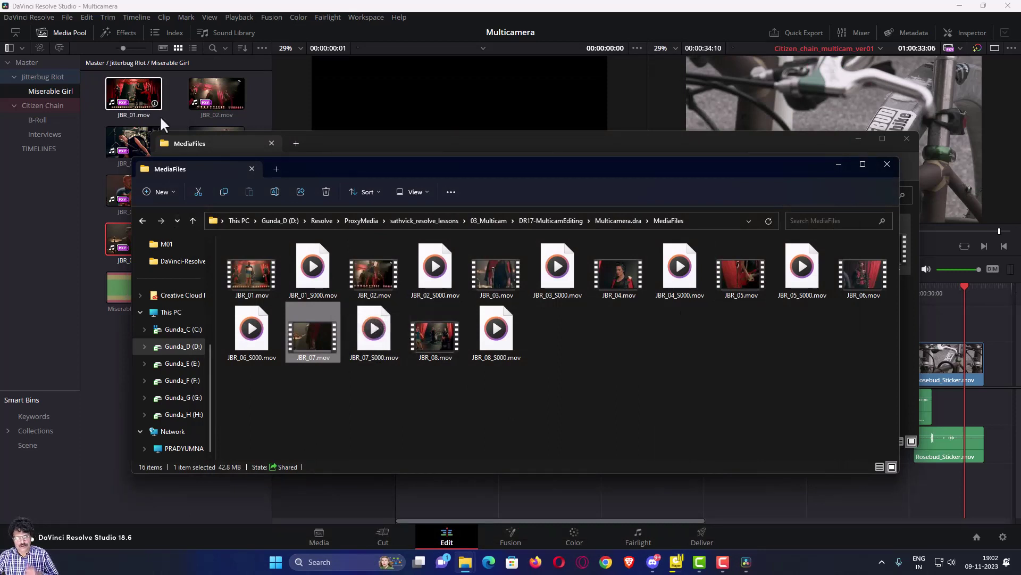
# - Return to DaVinci Resolve and generate optimized media for the clips JBR_01.mov to JBR_08.mov
pyautogui.click(143, 90)
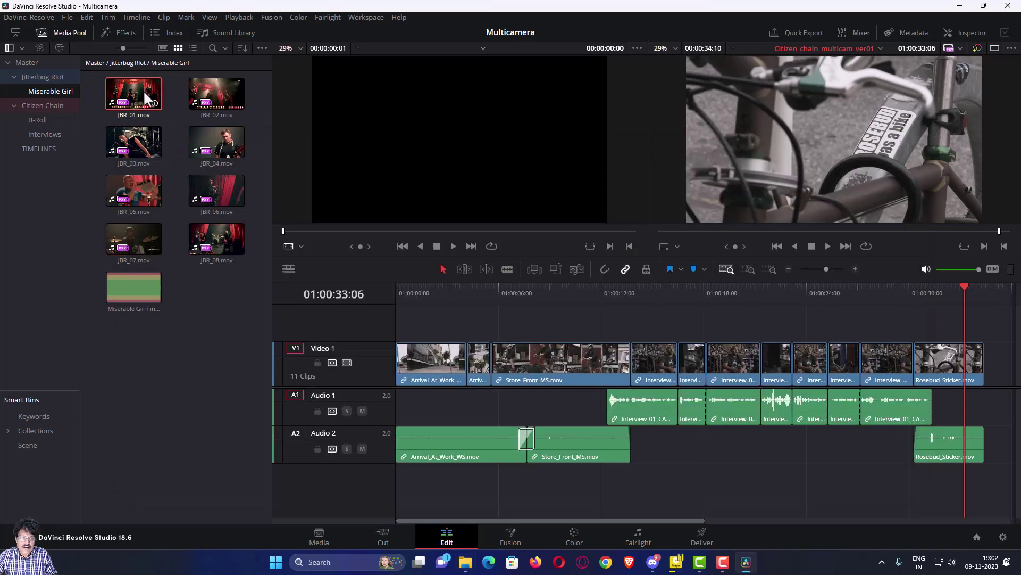
pyautogui.moveTo(262, 238); pyautogui.dragTo(121, 90)
pyautogui.rightClick(129, 91)
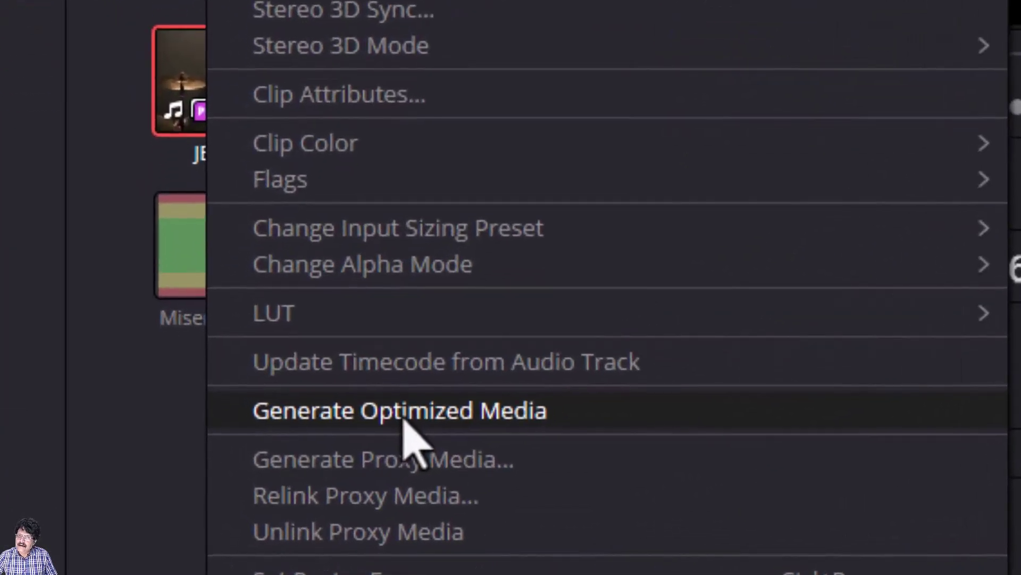
pyautogui.click(403, 420)
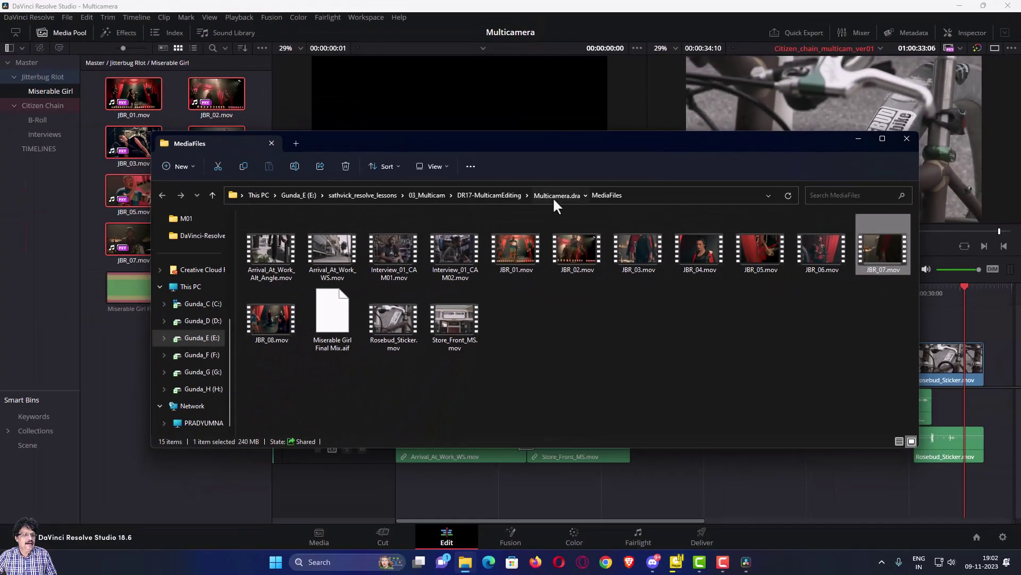
# - Check the total size of the original MediaFiles folder in its properties, close them, and select JBR_01.mov inside the folder
pyautogui.click(553, 196)
pyautogui.rightClick(305, 233)
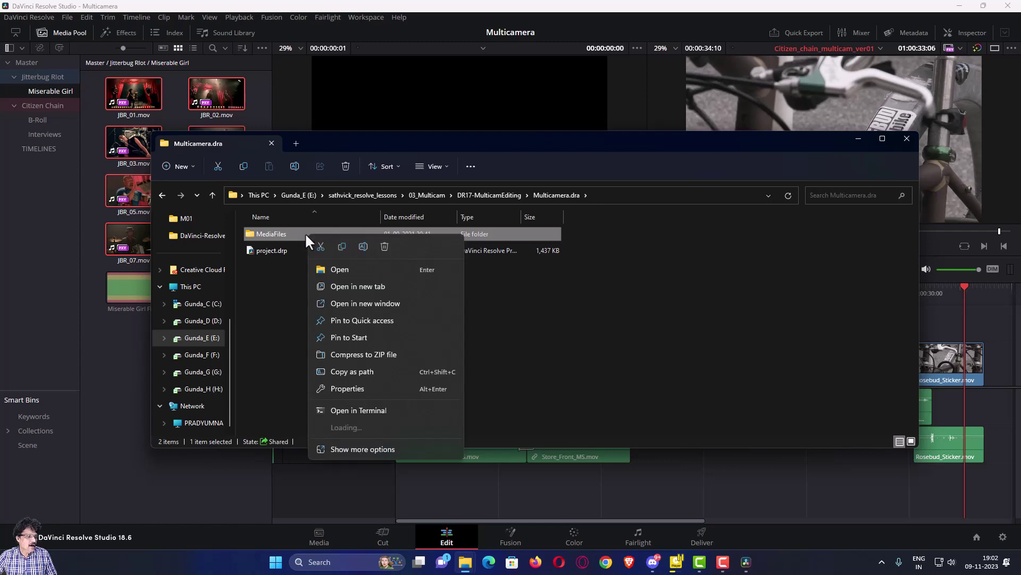
pyautogui.click(343, 467)
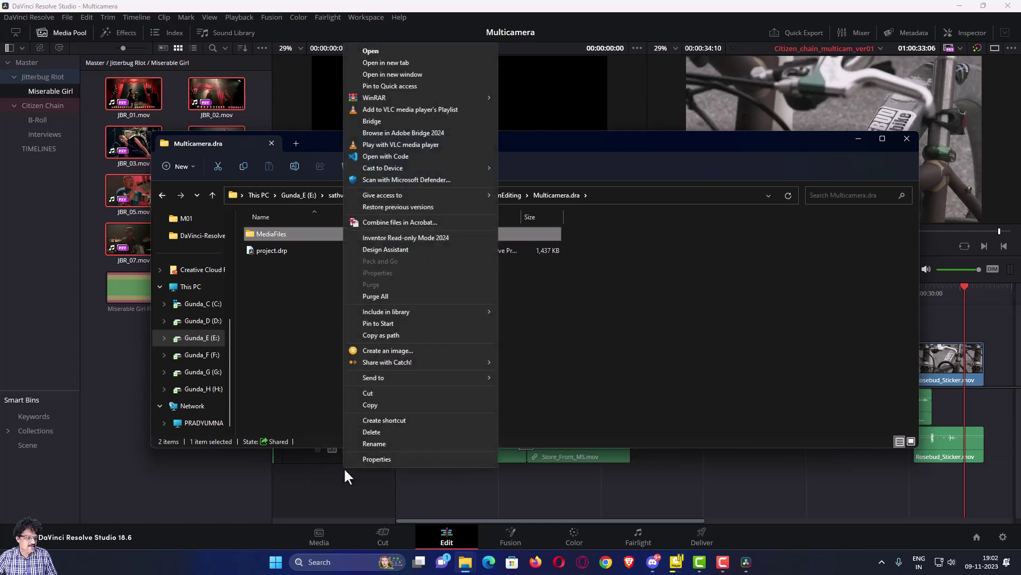
pyautogui.click(371, 459)
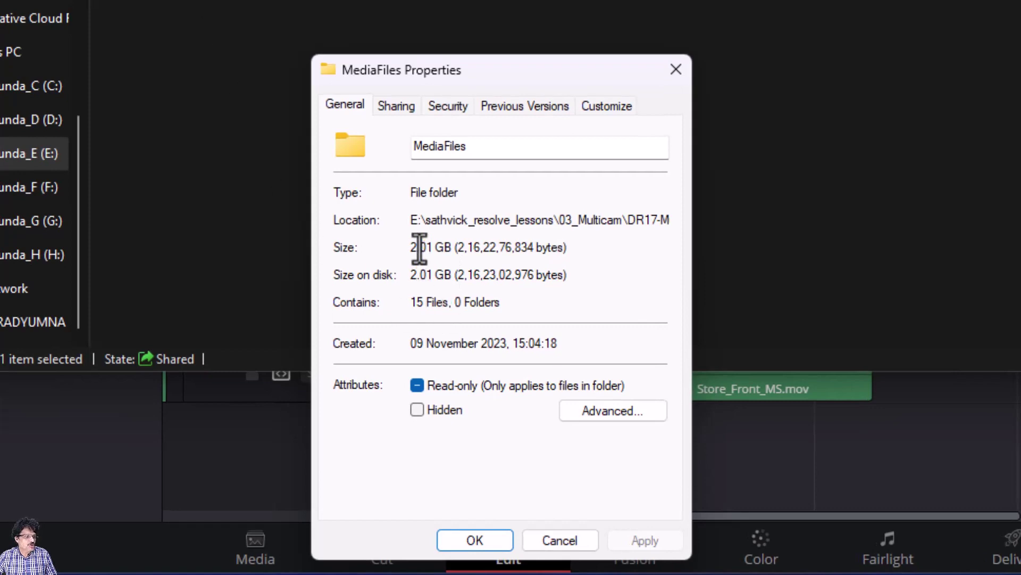
pyautogui.click(475, 540)
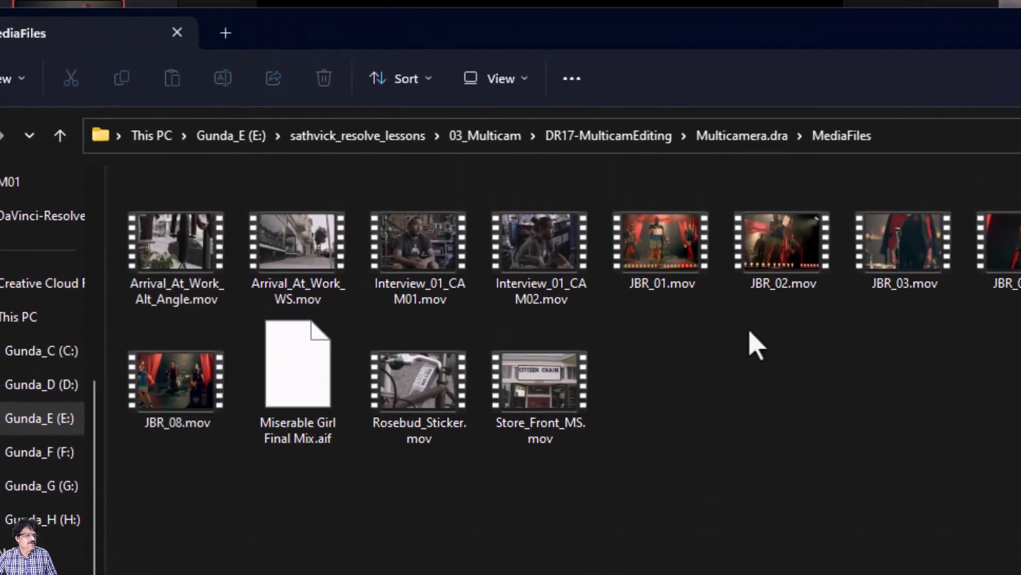
pyautogui.click(630, 249)
pyautogui.keyDown('ctrl'); pyautogui.click(568, 381); pyautogui.keyUp('ctrl')
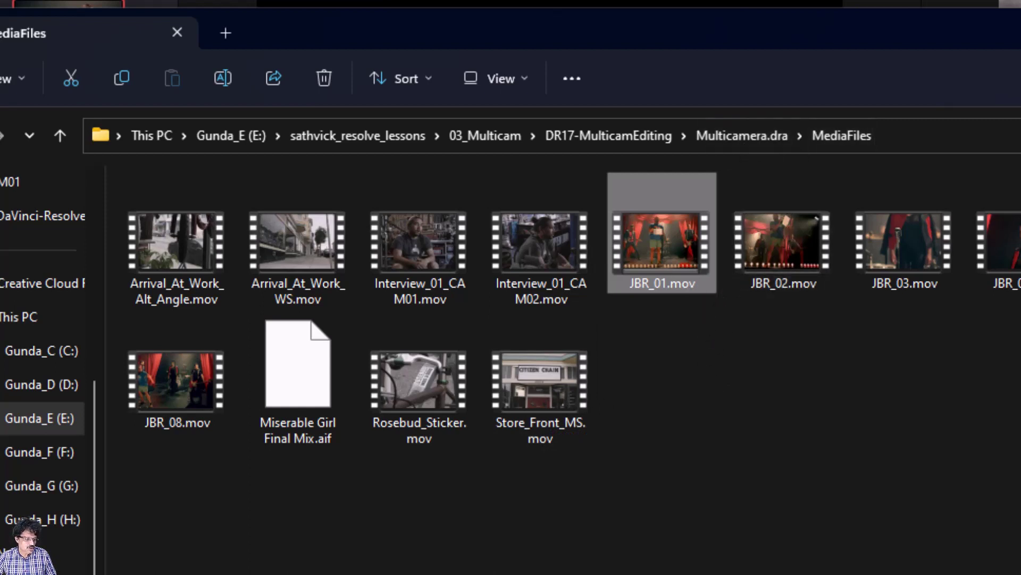
# - Switch to the ProxyMedia window, check the total size of its MediaFiles folder in the properties, and close them
pyautogui.click(508, 574)
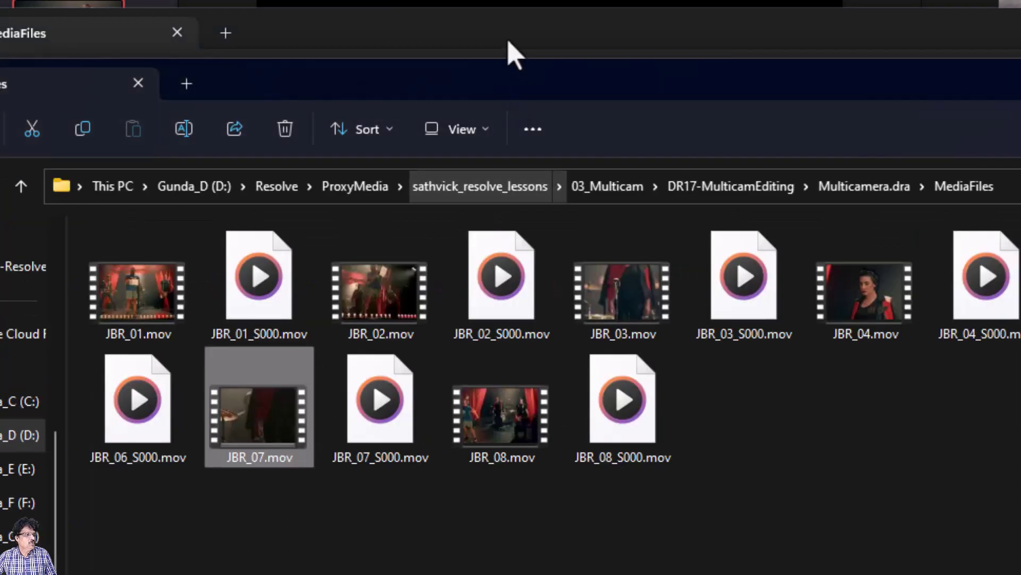
pyautogui.click(867, 187)
pyautogui.rightClick(181, 277)
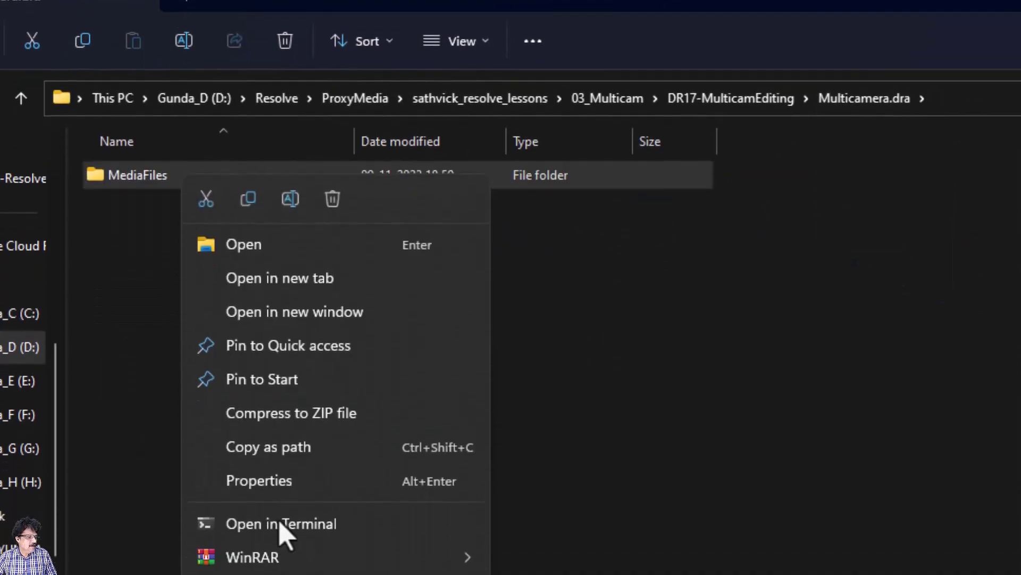
pyautogui.click(264, 506)
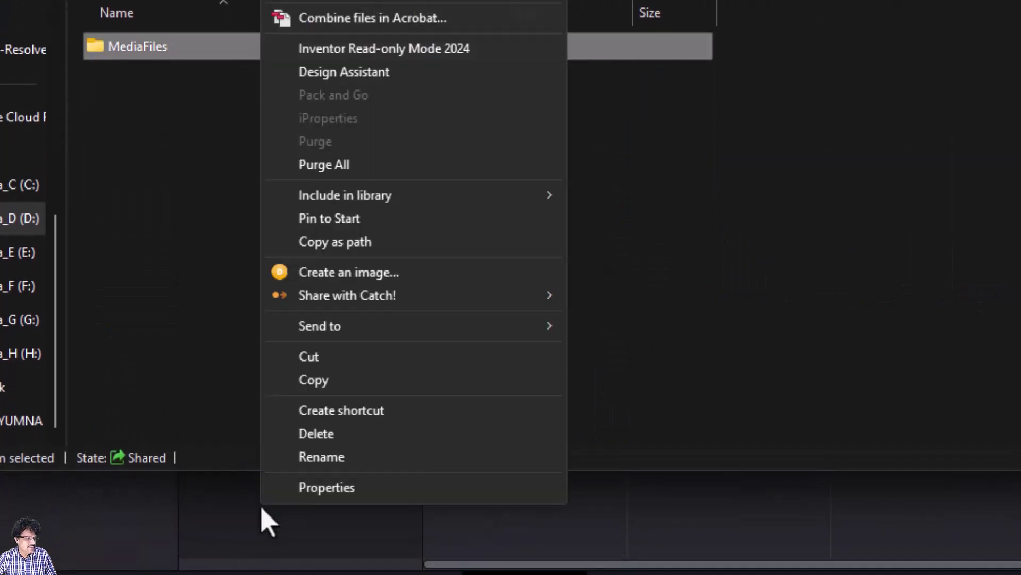
pyautogui.click(317, 487)
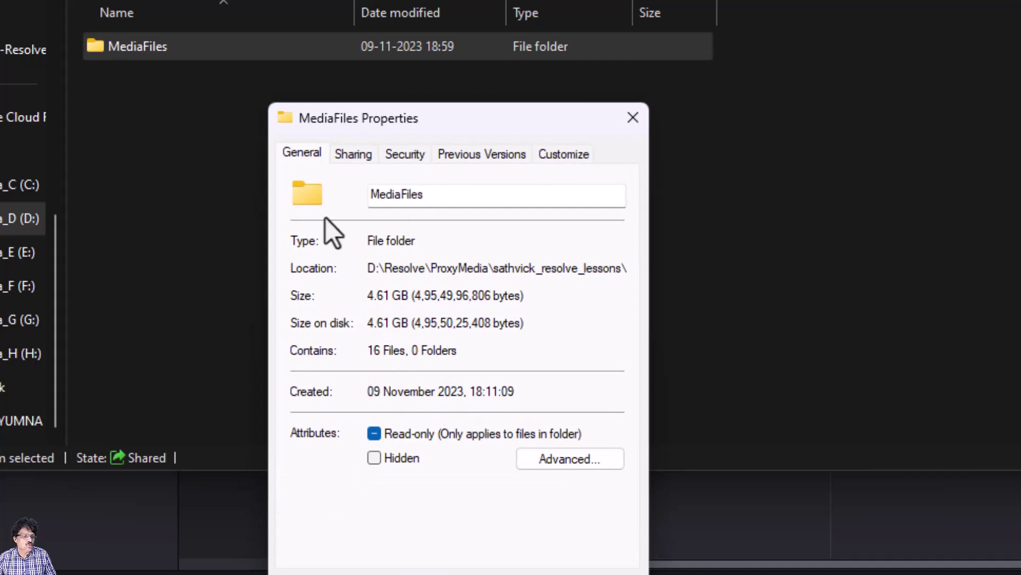
pyautogui.press('Escape')
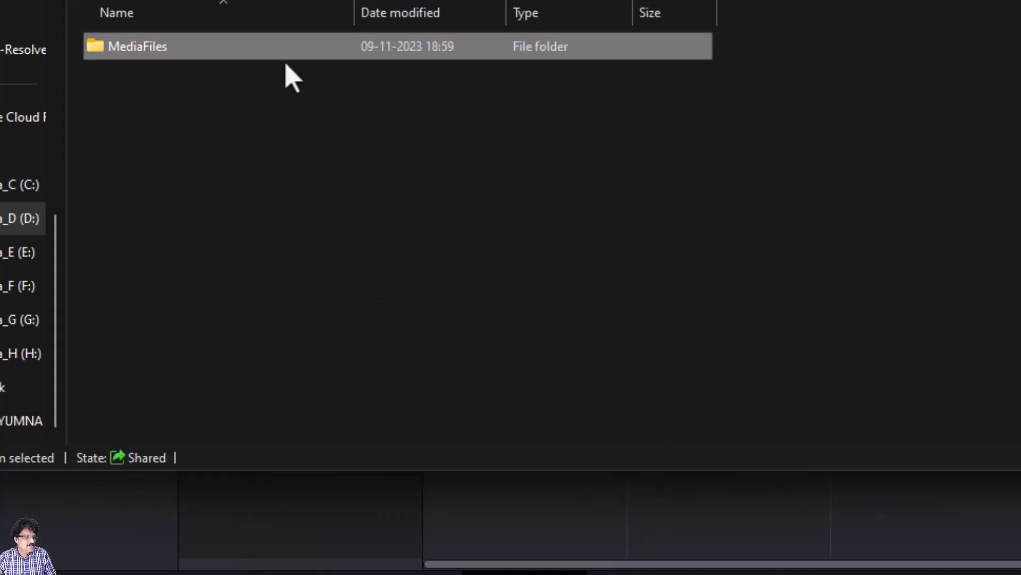
# - Open the proxy MediaFiles folder and compare the file sizes of the JBR clips with those of the _S000 versions
pyautogui.doubleClick(247, 45)
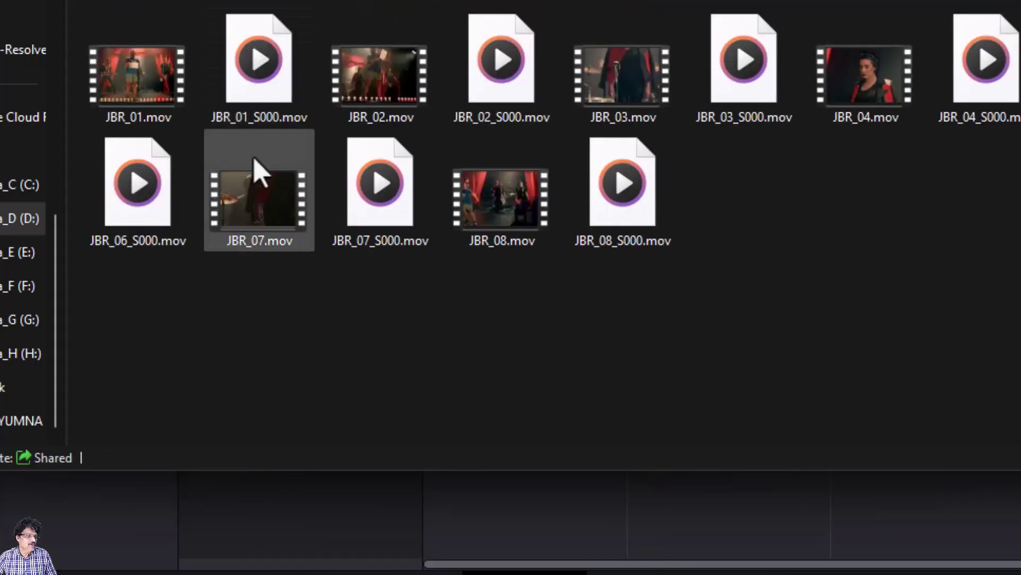
pyautogui.click(154, 87)
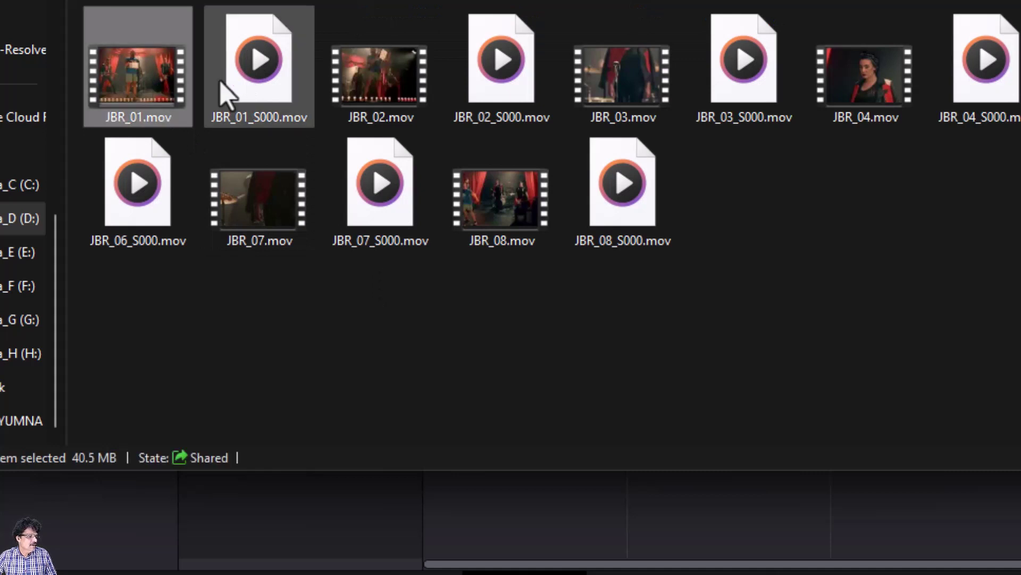
pyautogui.click(239, 56)
pyautogui.click(142, 80)
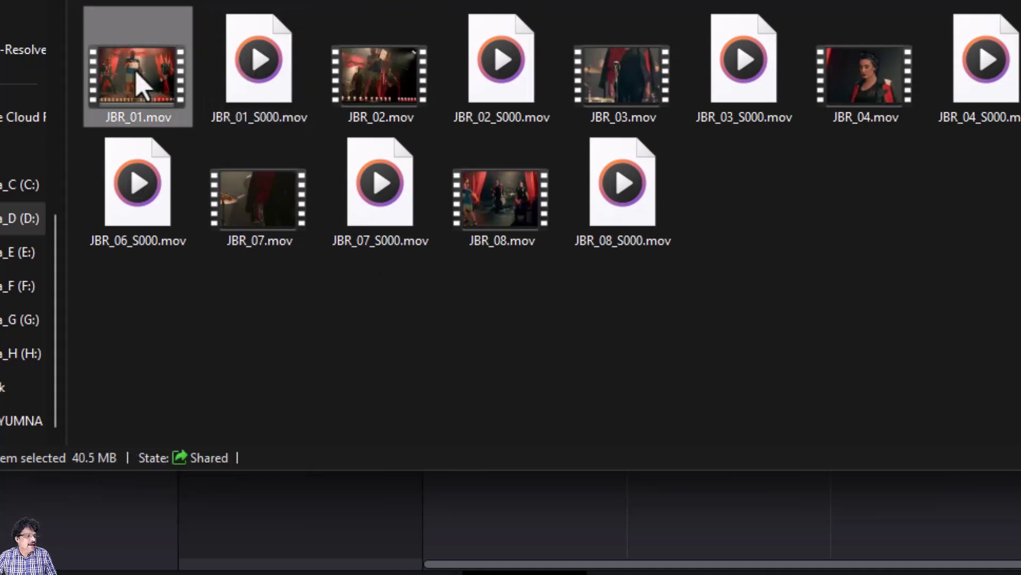
pyautogui.click(266, 70)
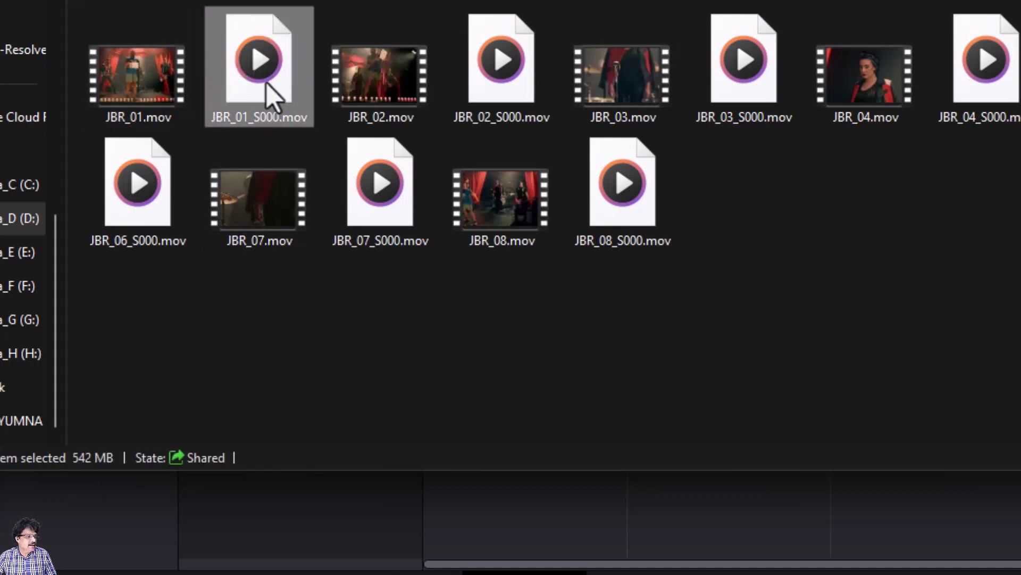
pyautogui.click(397, 205)
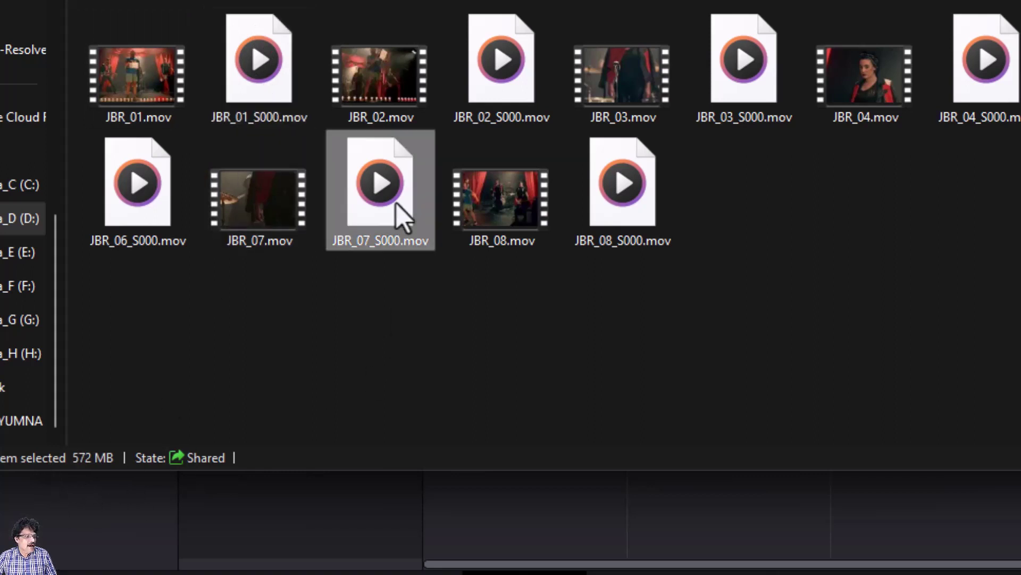
pyautogui.click(177, 107)
pyautogui.click(257, 68)
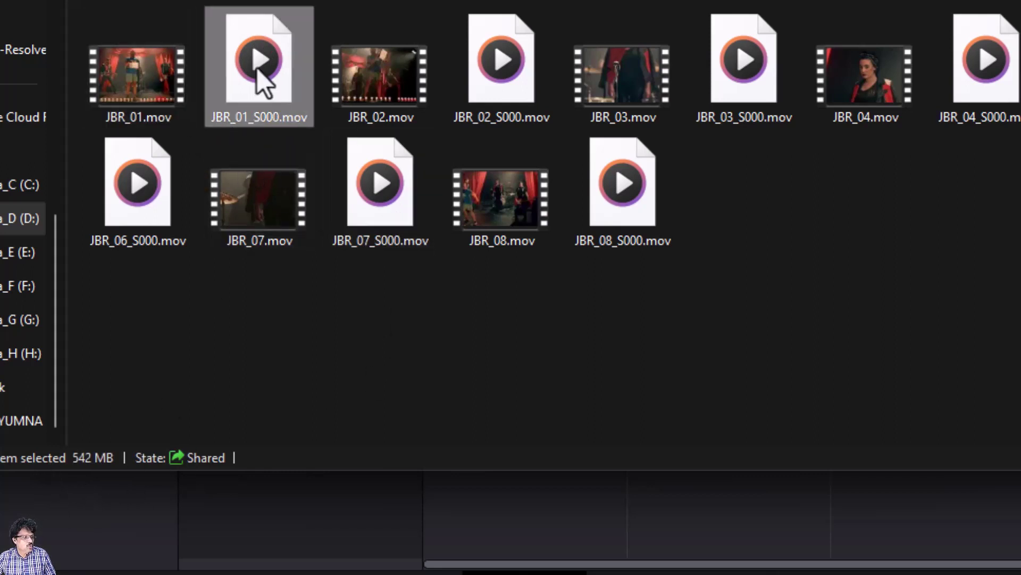
pyautogui.click(365, 82)
pyautogui.click(521, 69)
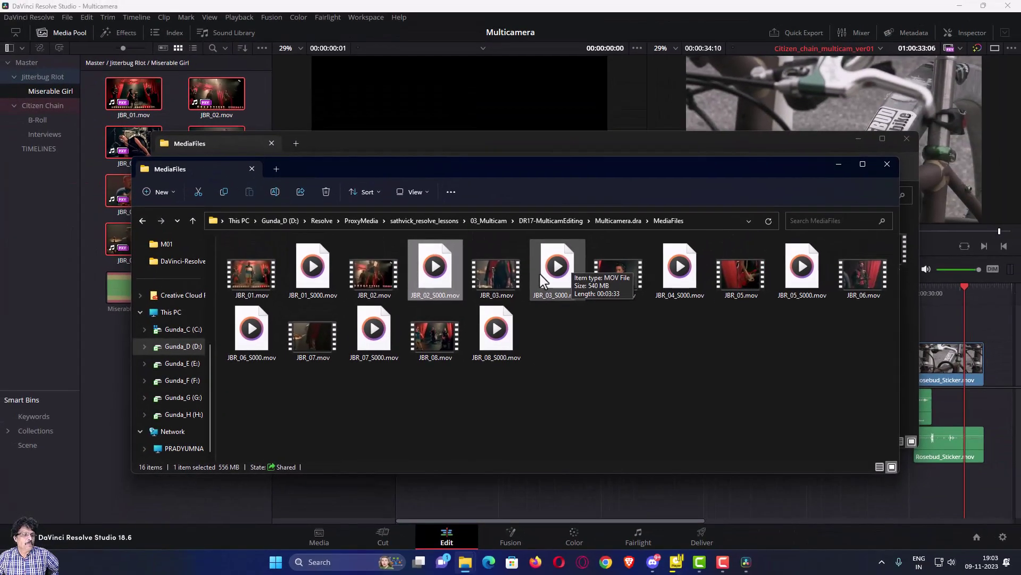
# - Return to the proxy files window and locate the OptimizedMedia folder inside D:\Resolve\CacheClip
pyautogui.click(501, 34)
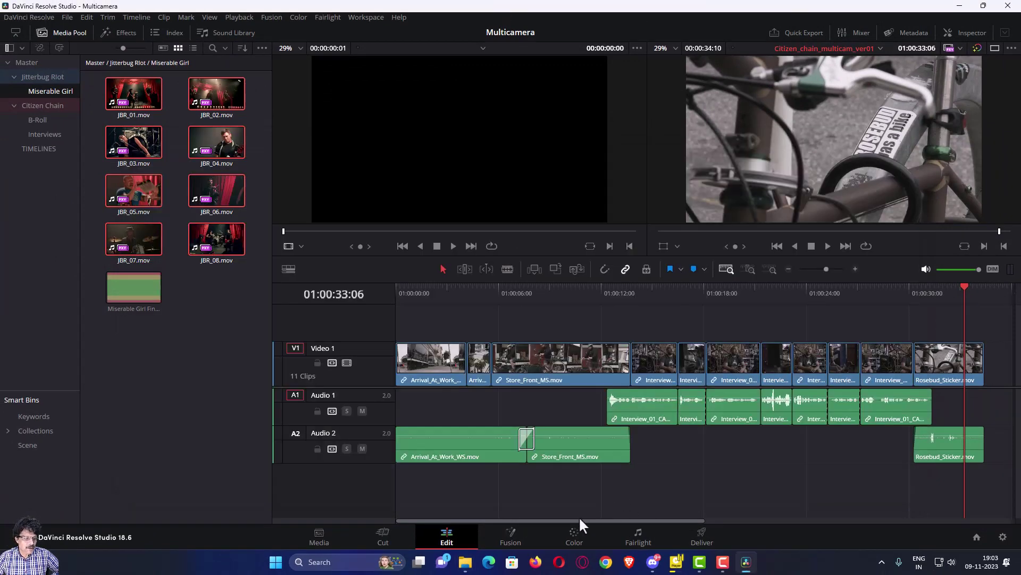
pyautogui.moveTo(460, 563)
pyautogui.click(490, 531)
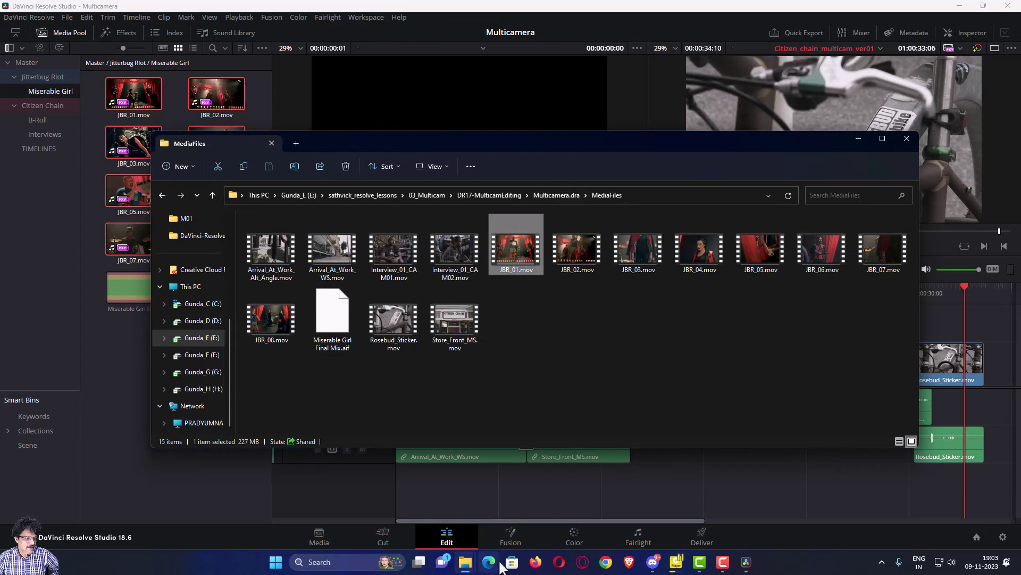
pyautogui.moveTo(466, 565)
pyautogui.click(390, 518)
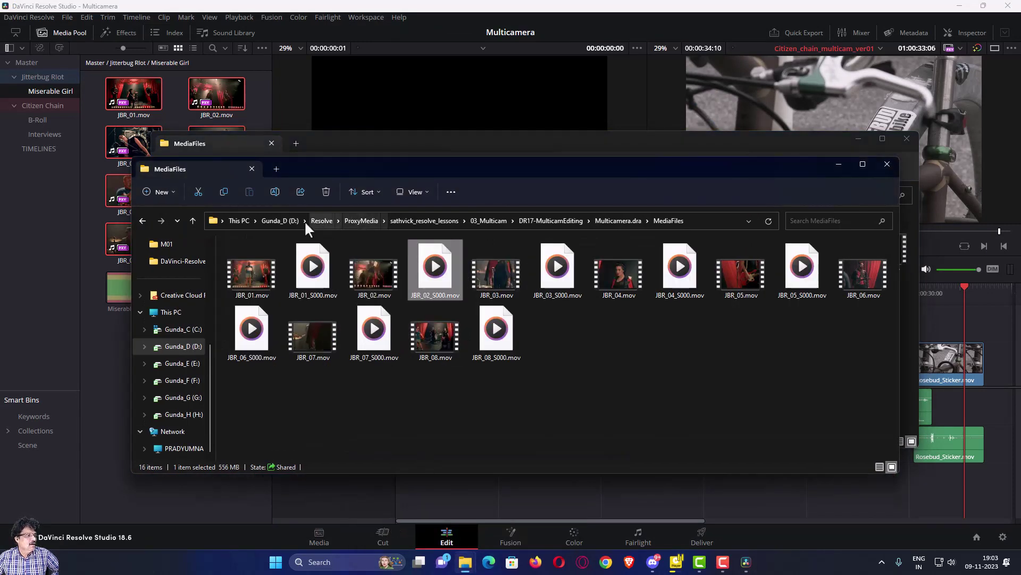
pyautogui.click(321, 221)
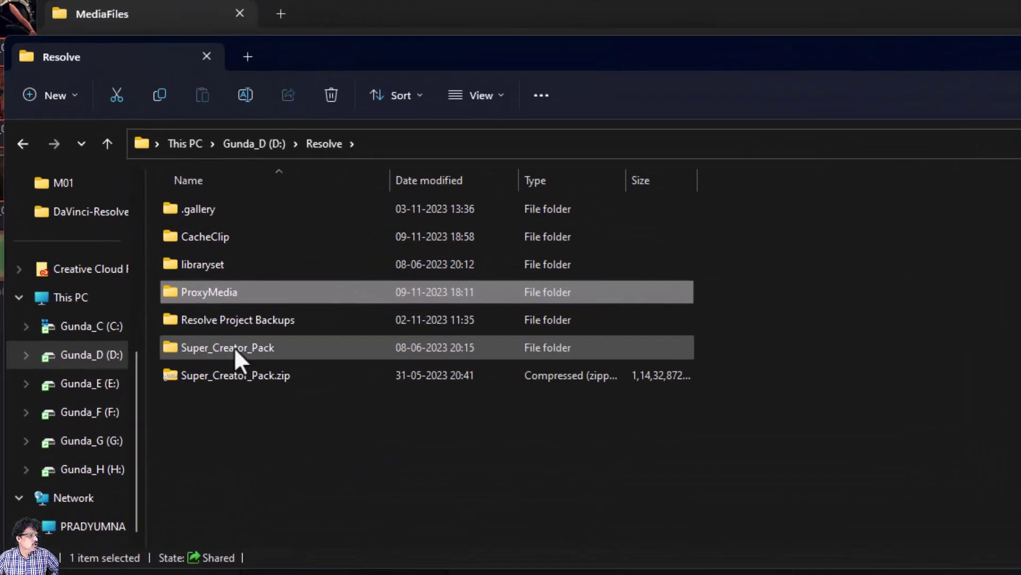
pyautogui.doubleClick(231, 240)
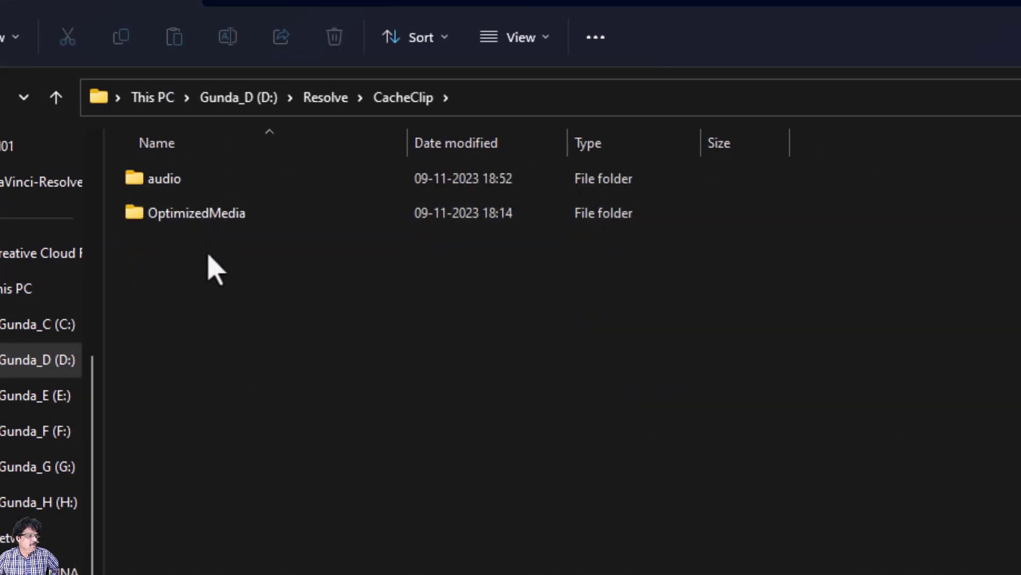
pyautogui.doubleClick(203, 216)
pyautogui.click(403, 110)
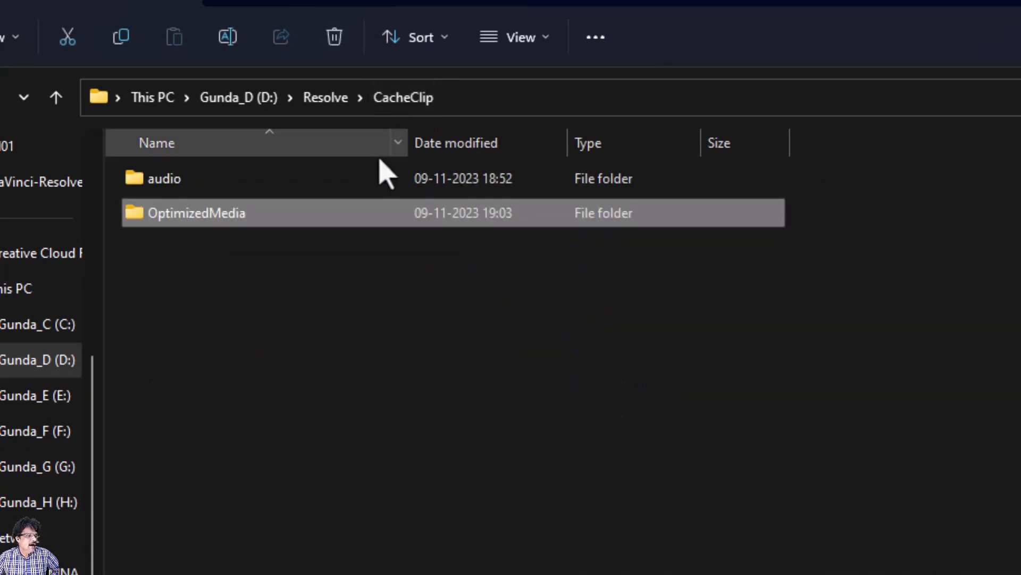
# - Check the total size of the OptimizedMedia folder in its properties, and close them
pyautogui.rightClick(272, 216)
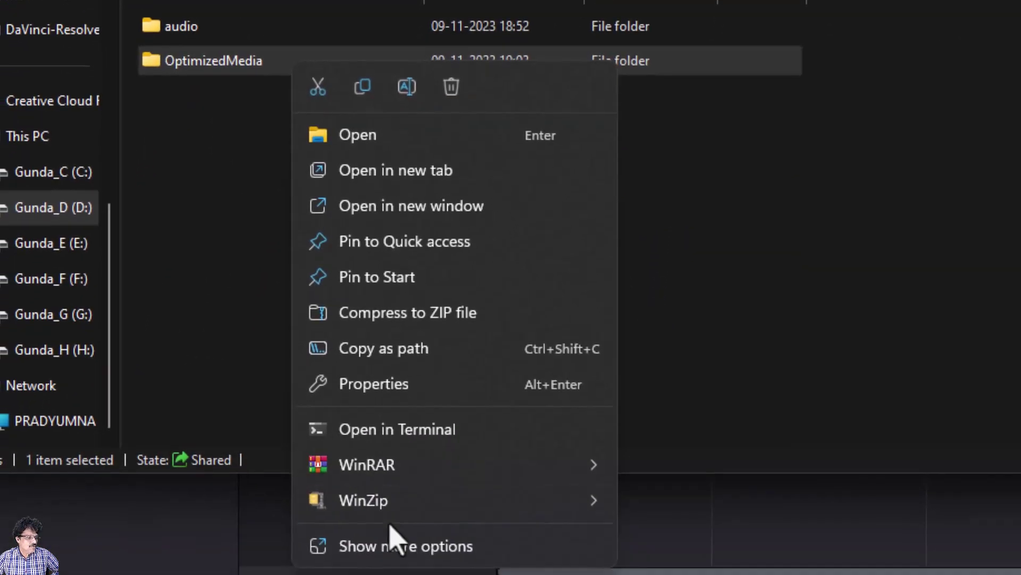
pyautogui.click(388, 574)
pyautogui.click(445, 530)
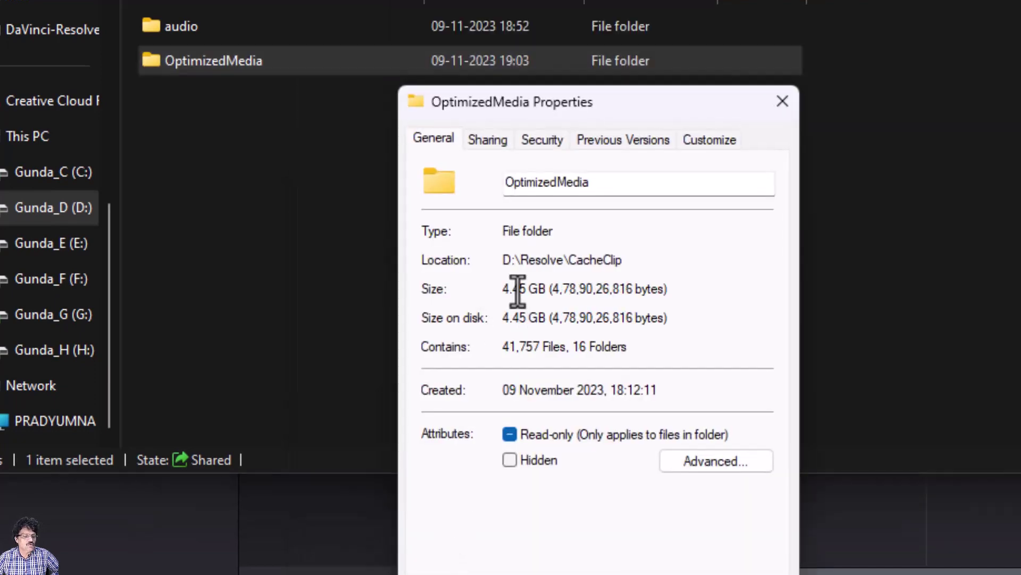
pyautogui.click(638, 574)
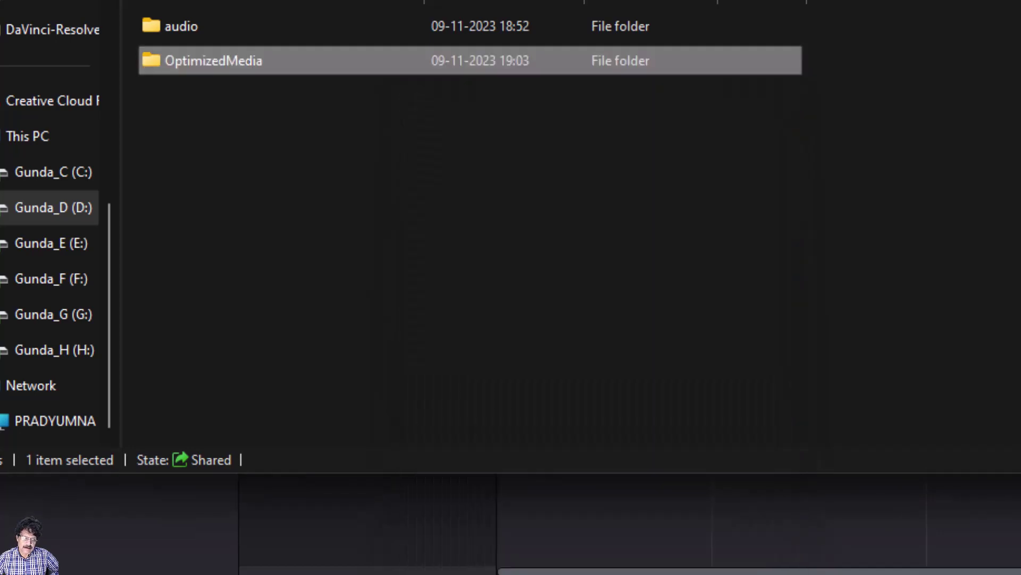
# - Examine the .dvcc files inside the first OptimizedMedia subfolder, and go back to the CacheClip folder
pyautogui.doubleClick(317, 67)
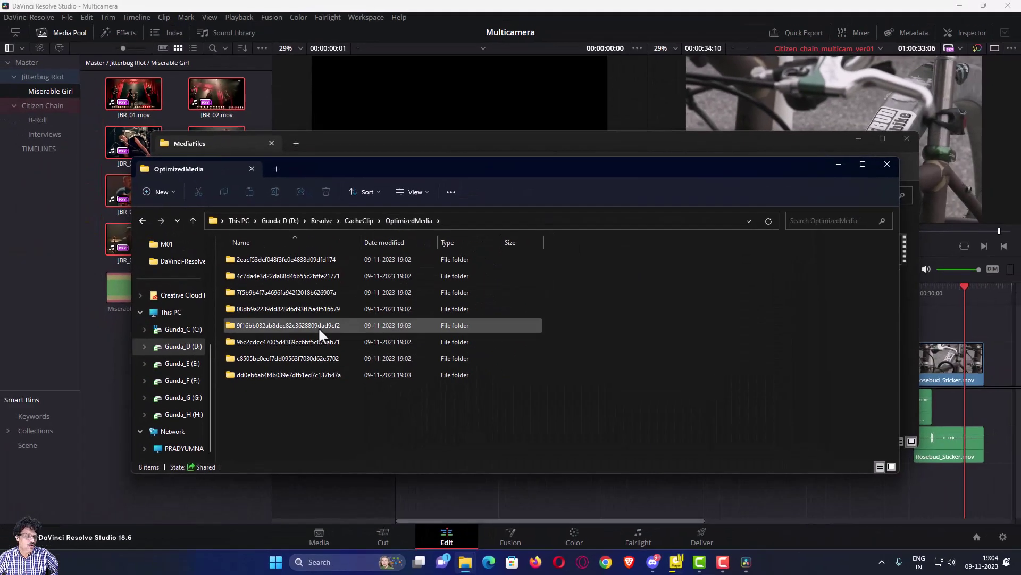
pyautogui.doubleClick(317, 258)
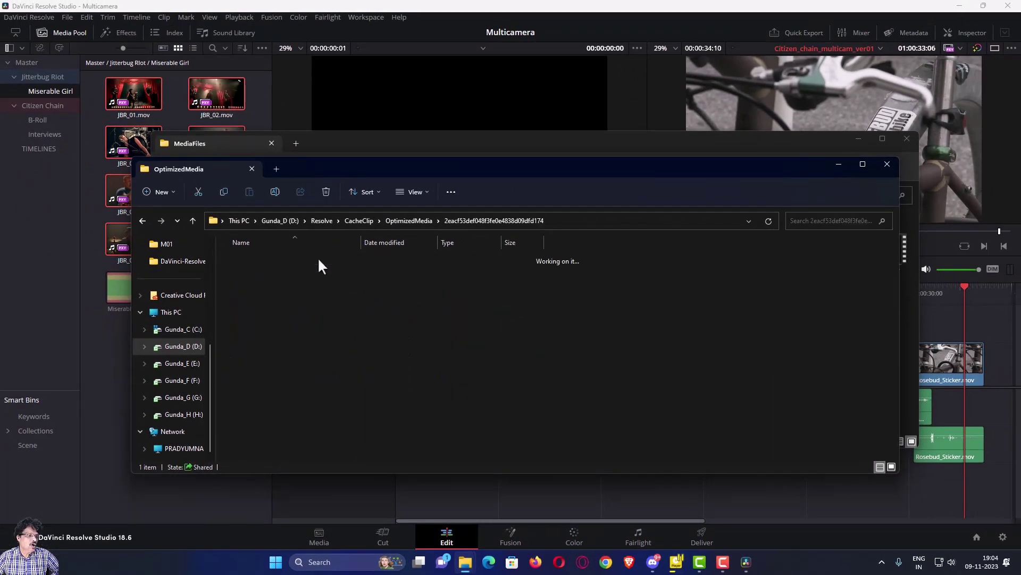
pyautogui.doubleClick(313, 257)
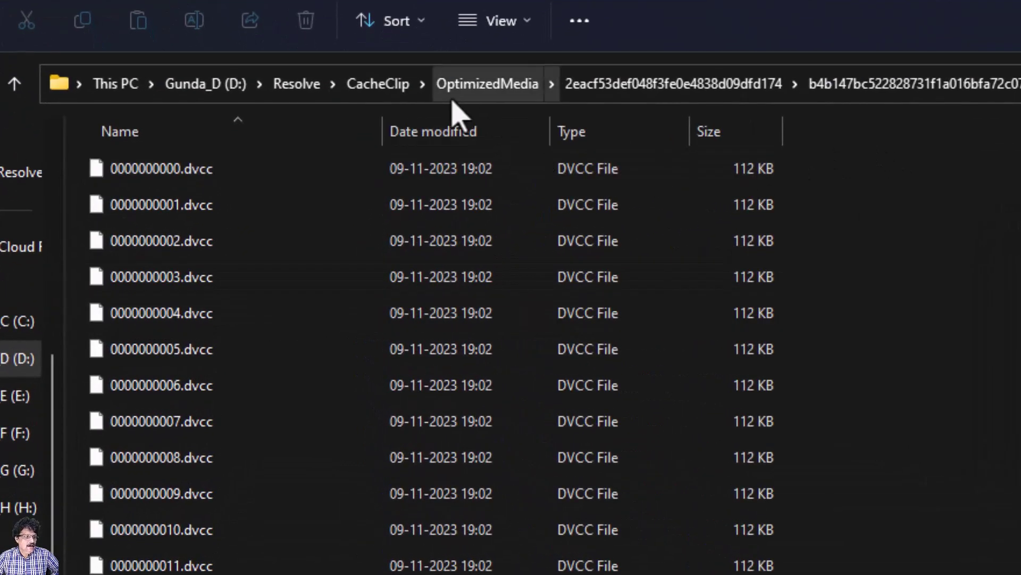
pyautogui.click(393, 90)
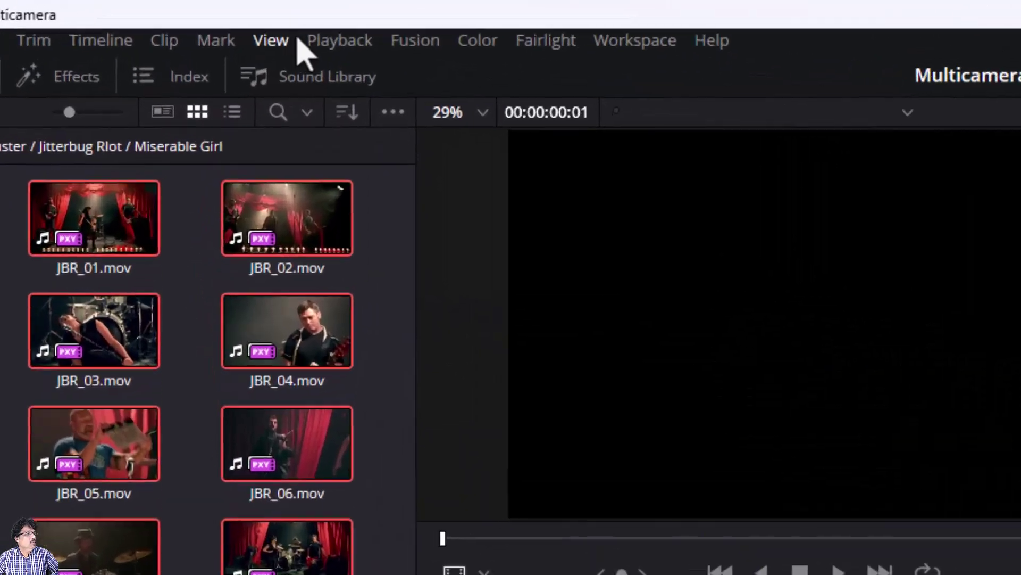
# - In DaVinci Resolve, check the Use Optimized Media if Available playback setting, and deselect the clips
pyautogui.click(352, 47)
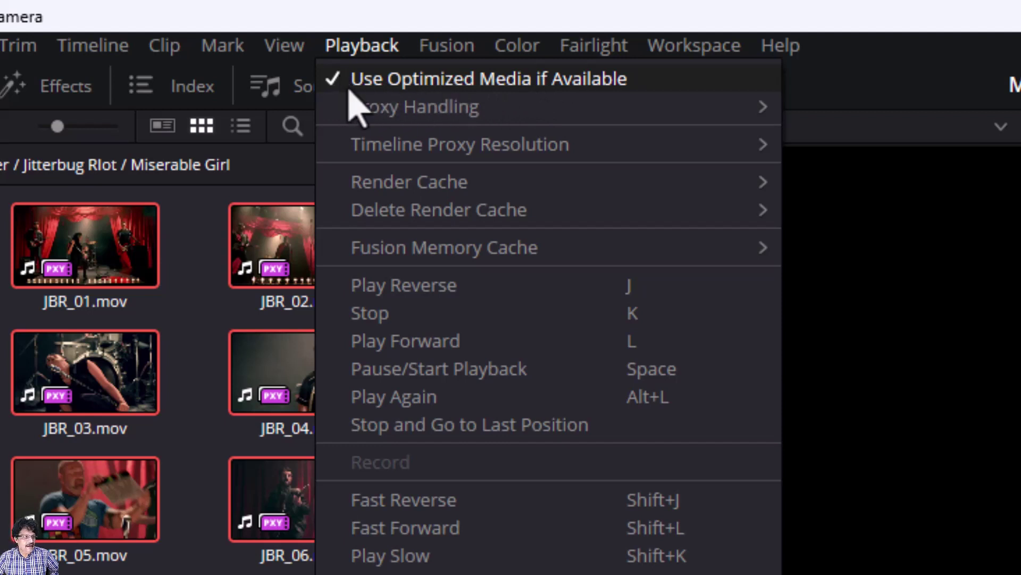
pyautogui.moveTo(357, 113)
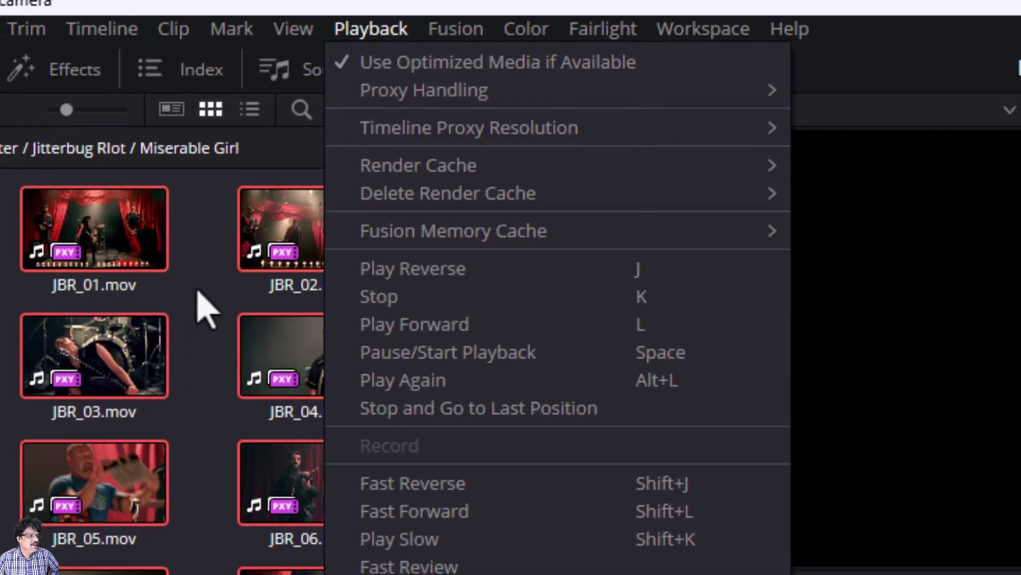
pyautogui.click(201, 305)
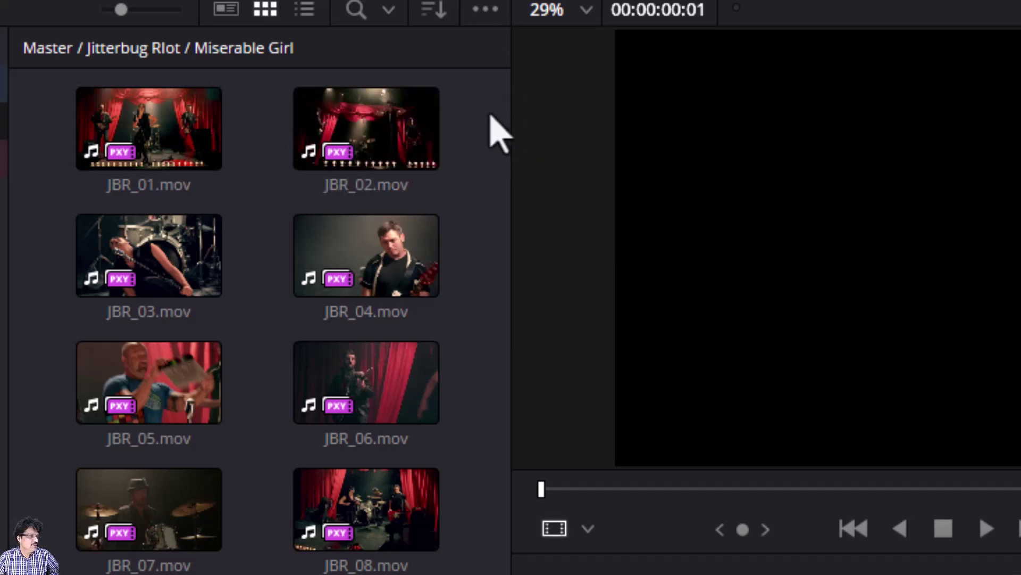
# - Unlink the proxy media from the eight JBR clips in the Miserable Girl bin, and deselect them
pyautogui.moveTo(483, 105); pyautogui.dragTo(88, 540)
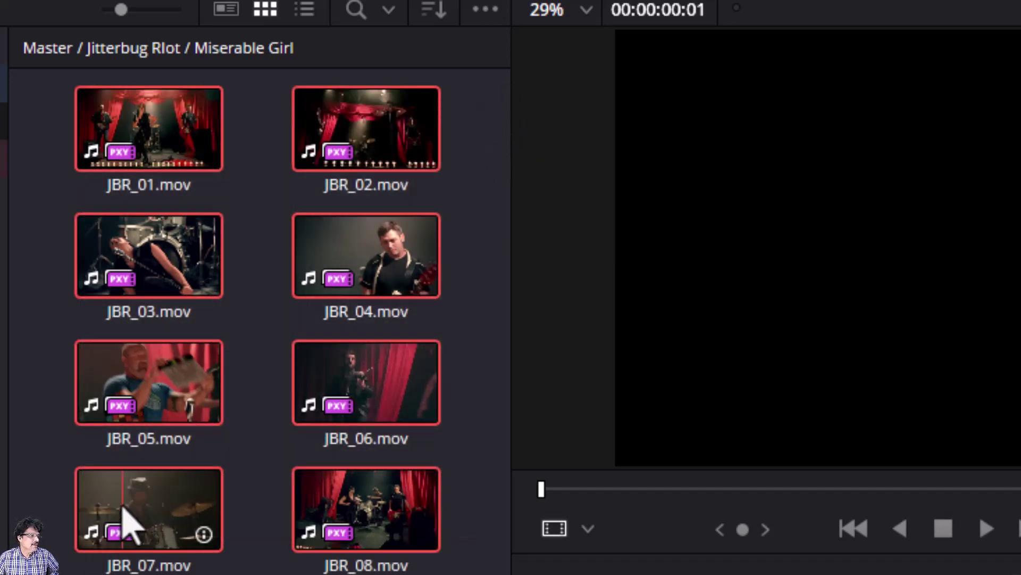
pyautogui.rightClick(124, 510)
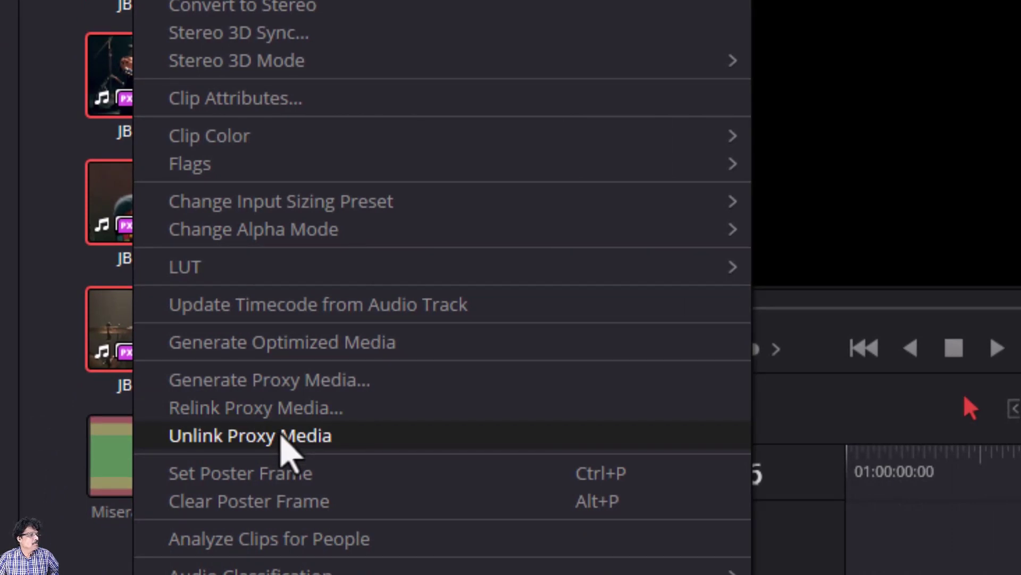
pyautogui.click(281, 436)
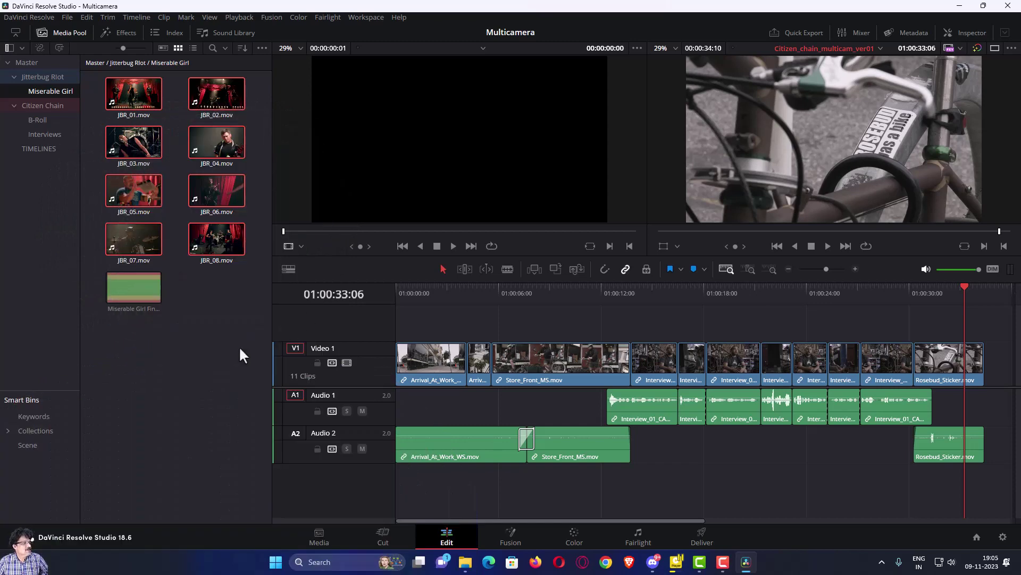
pyautogui.click(242, 354)
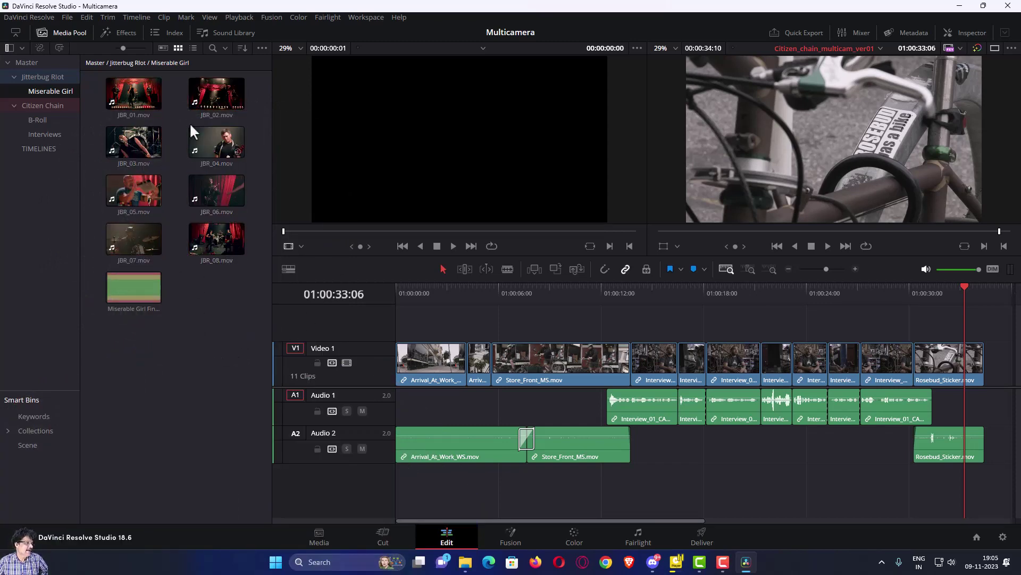
# - Display the file metadata of JBR_01.mov and set its Camera value to 01
pyautogui.click(137, 80)
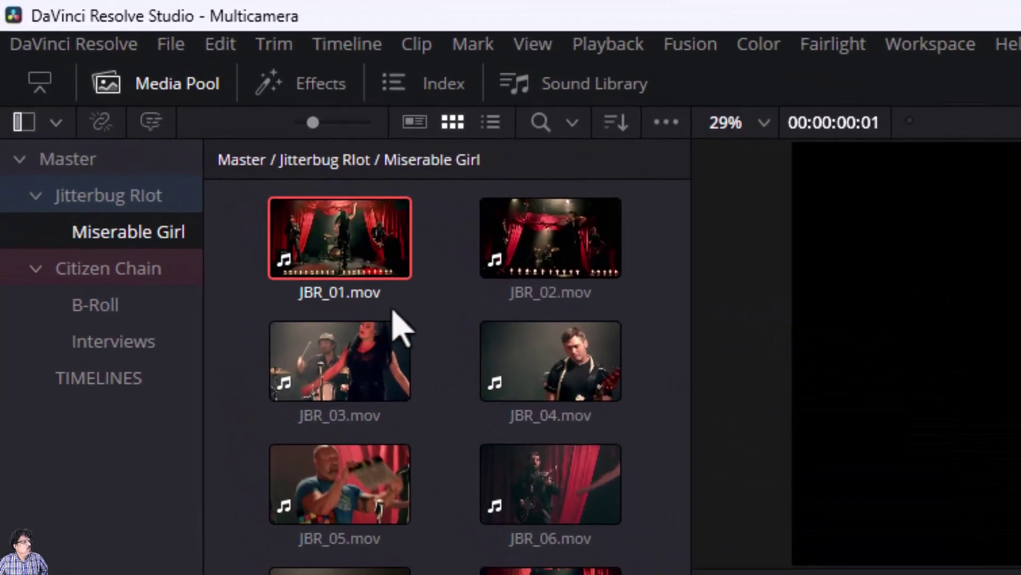
pyautogui.click(588, 229)
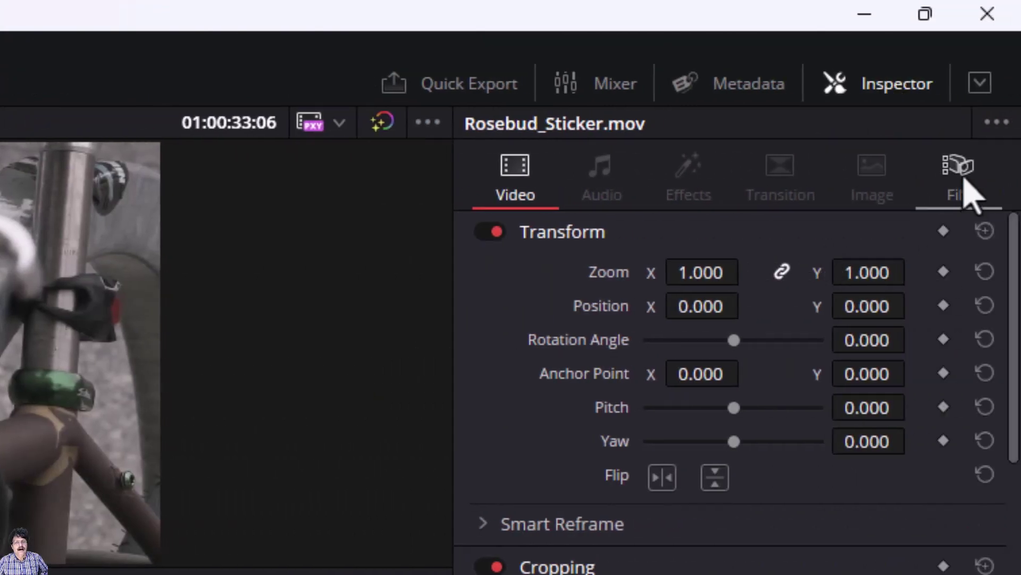
pyautogui.click(966, 178)
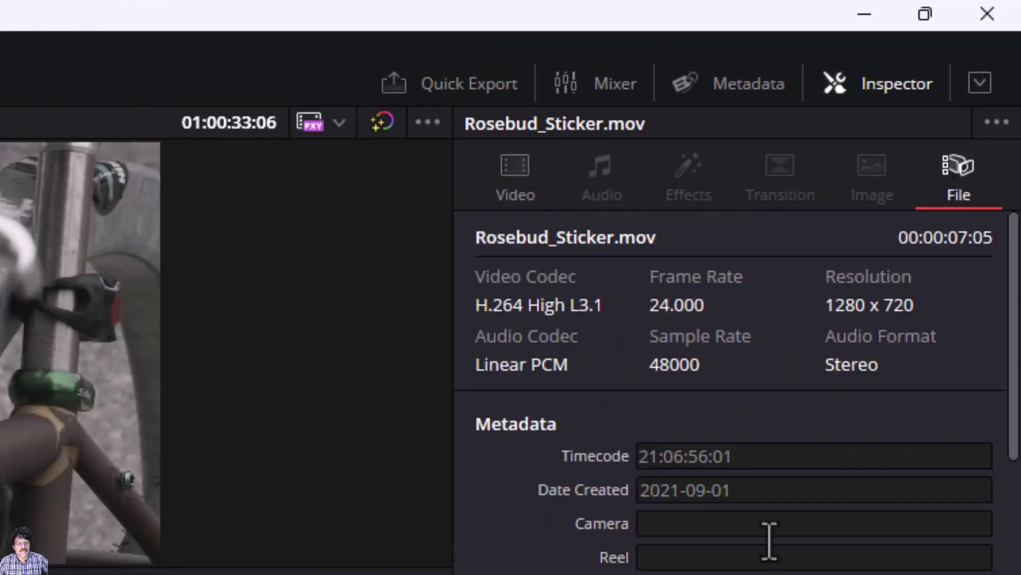
pyautogui.scroll(-2, 774, 556)
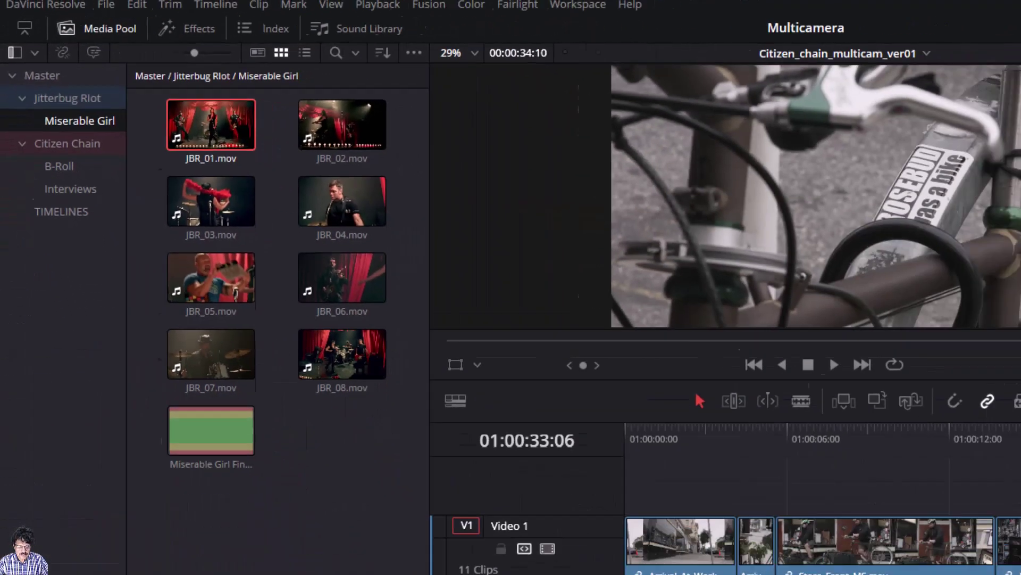
pyautogui.click(877, 176)
pyautogui.write('01')
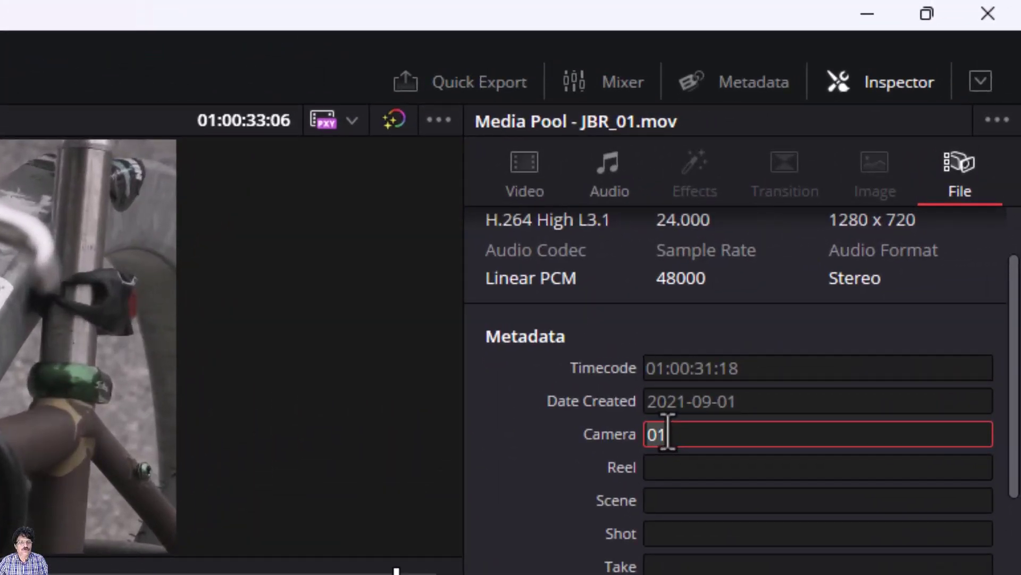
pyautogui.press('Return')
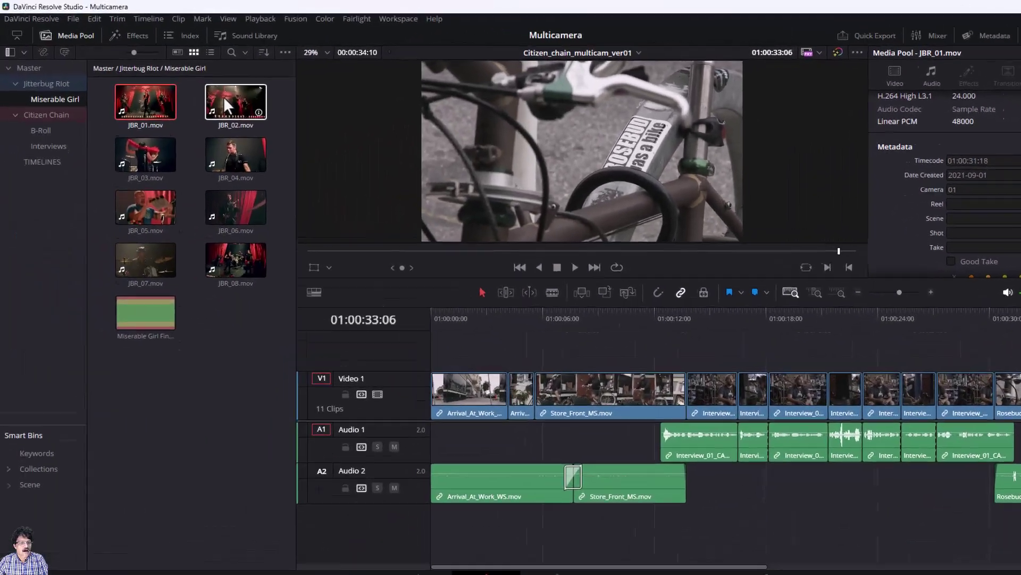
# - Set the Camera metadata of JBR_02.mov, JBR_03.mov and JBR_04.mov to 02, 03 and 04 respectively
pyautogui.click(223, 97)
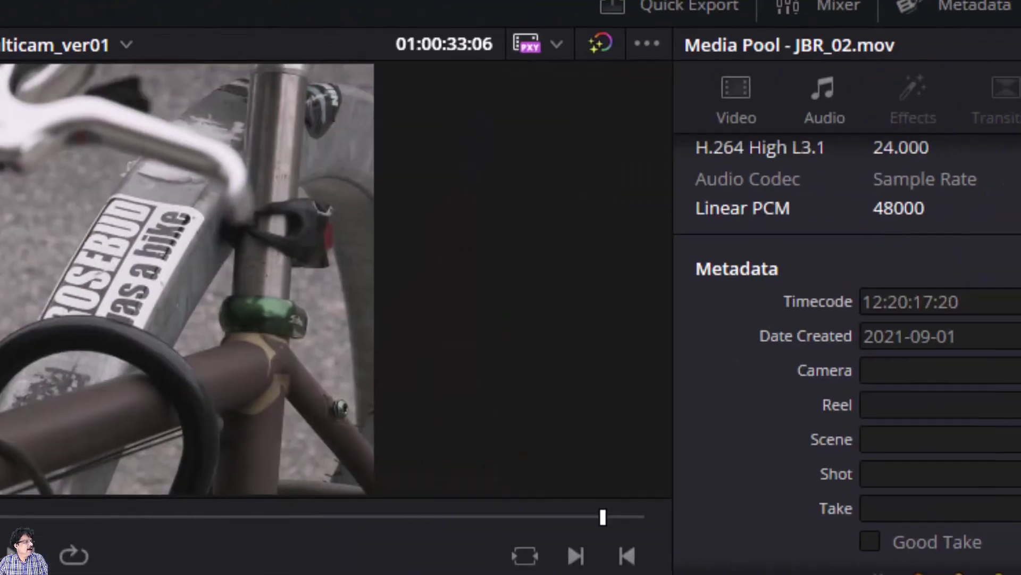
pyautogui.click(927, 372)
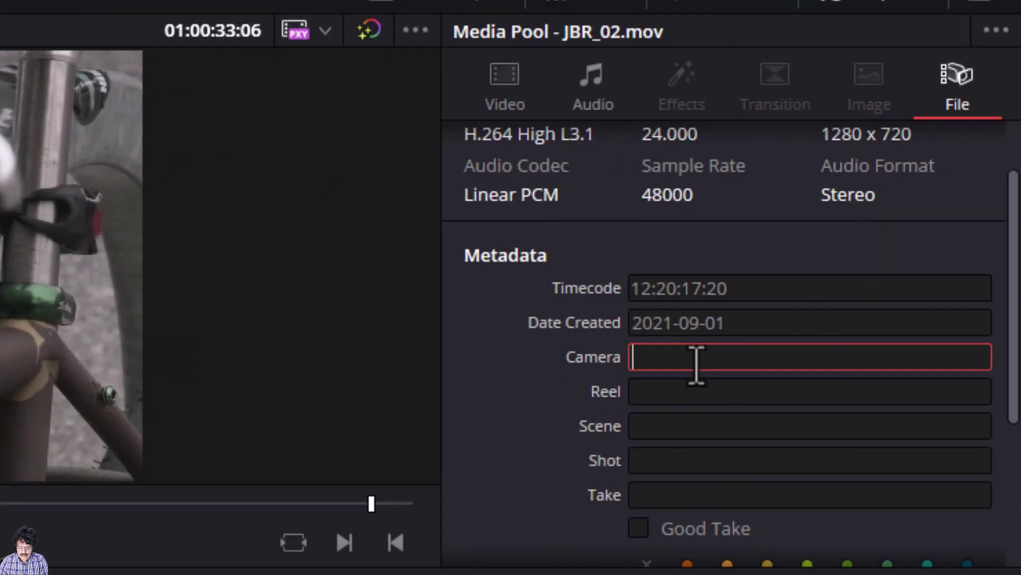
pyautogui.press('Return')
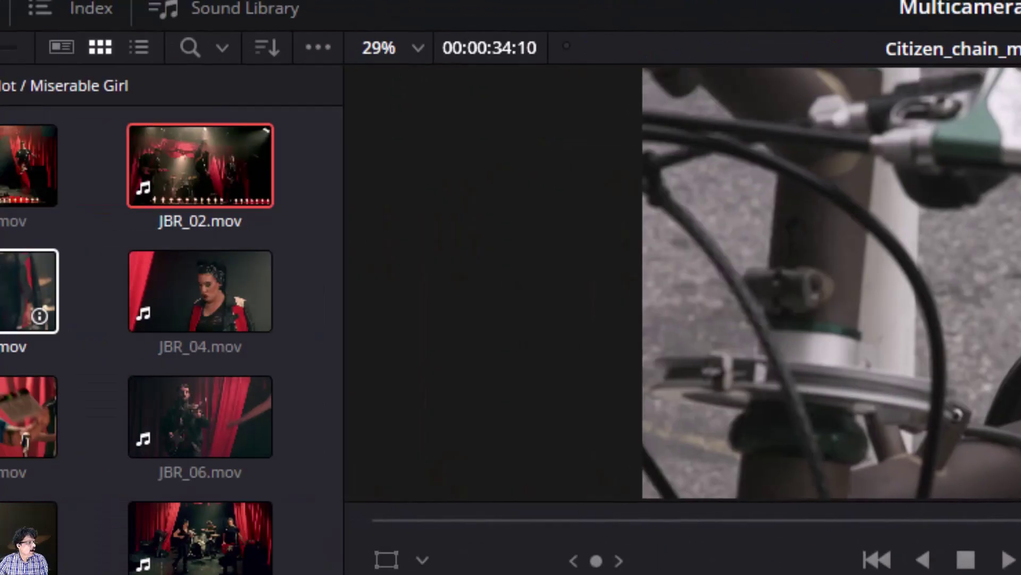
pyautogui.click(29, 292)
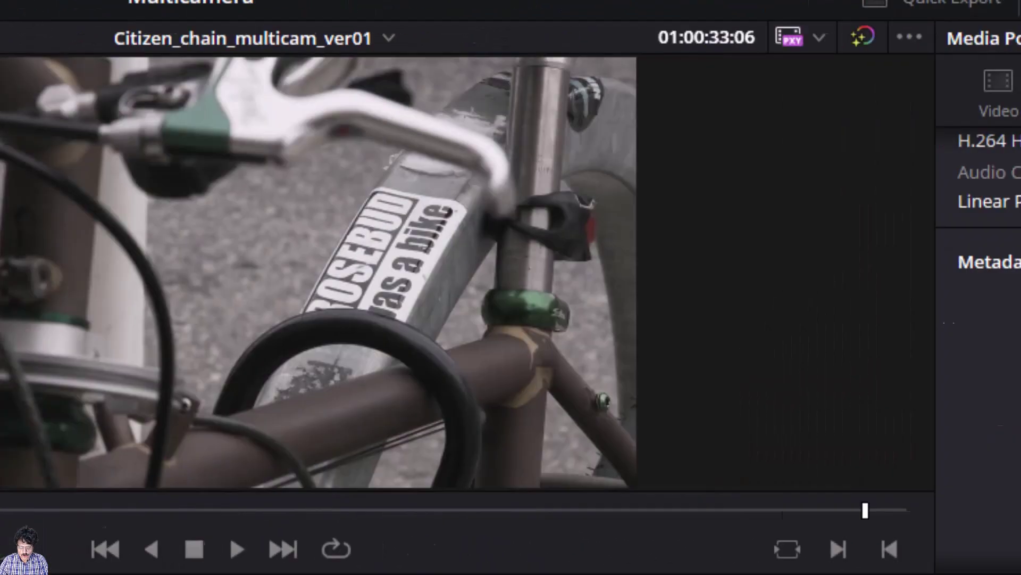
pyautogui.click(752, 364)
pyautogui.write('03')
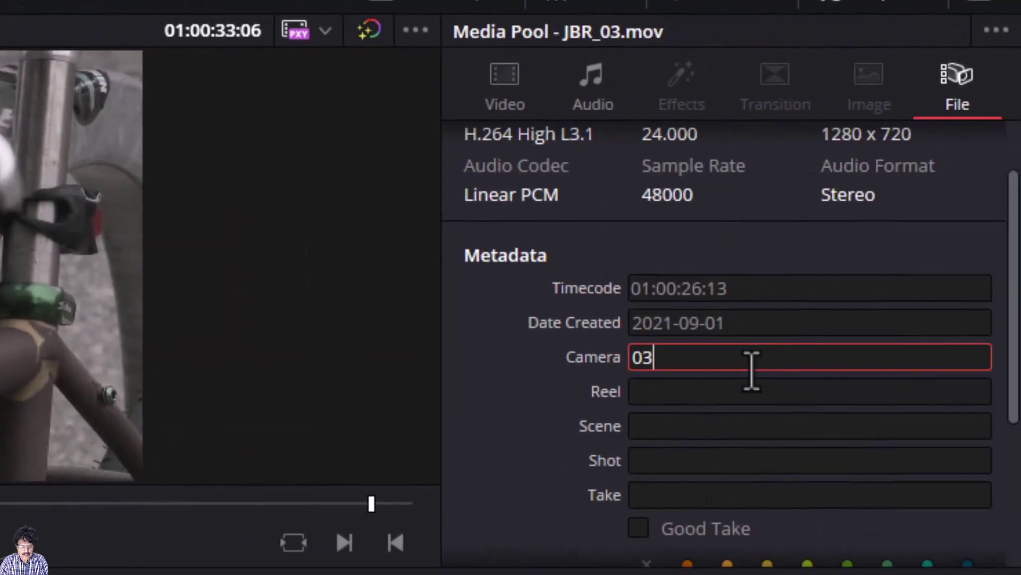
pyautogui.press('Return')
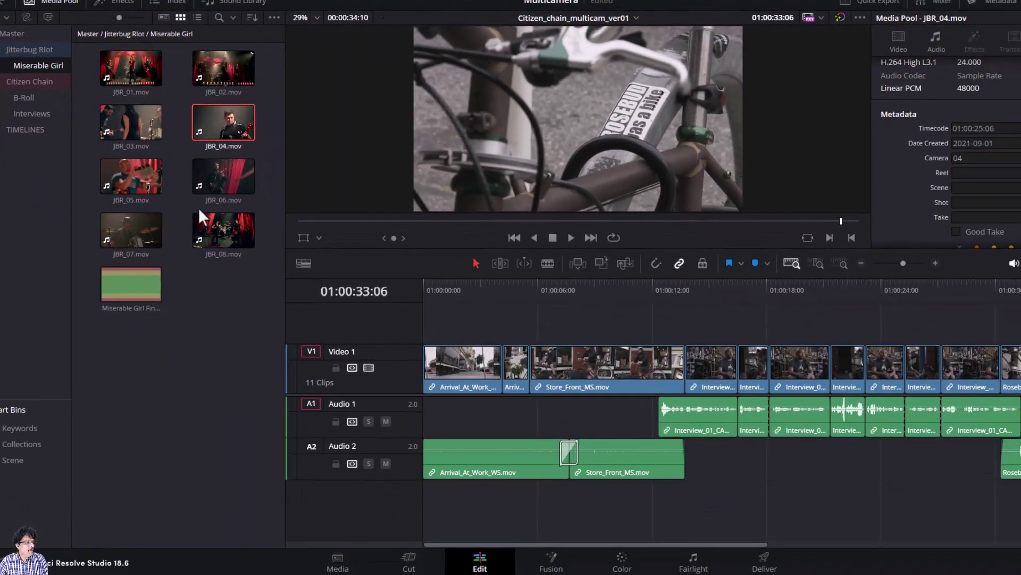
# - Set the Camera metadata of JBR_05.mov through JBR_08.mov to 05, 06, 07 and 08 respectively
pyautogui.click(145, 182)
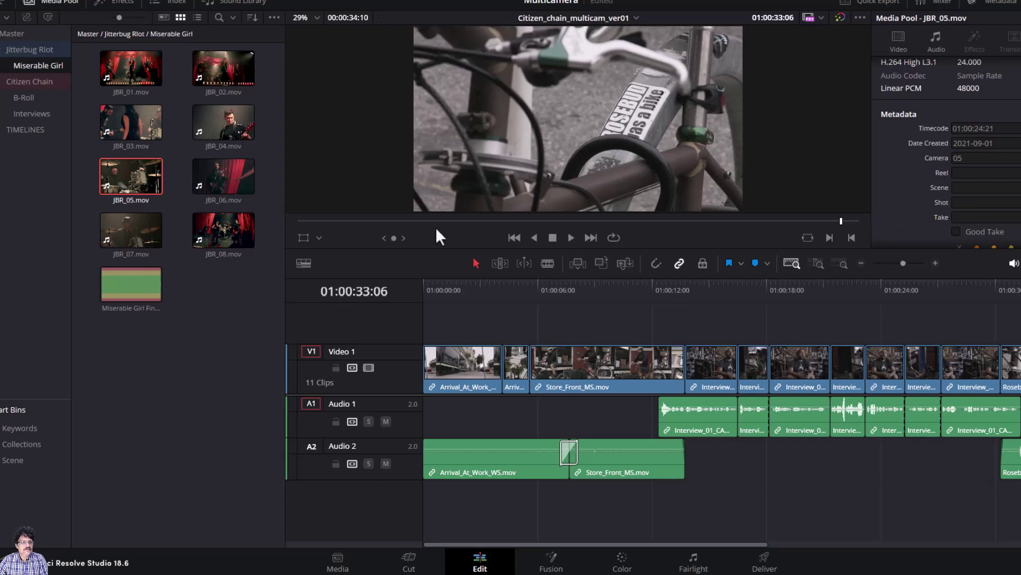
pyautogui.click(228, 181)
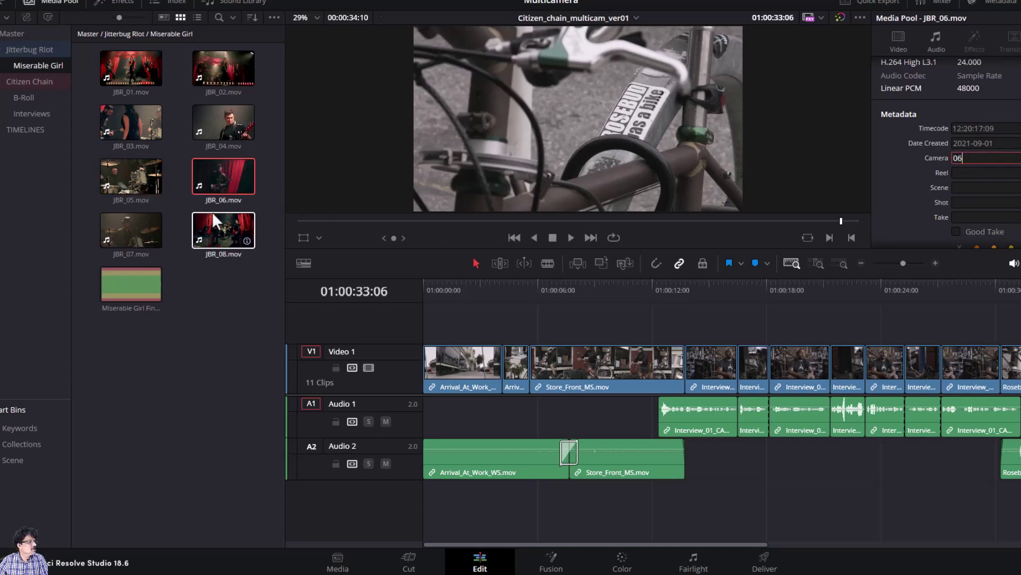
pyautogui.click(152, 231)
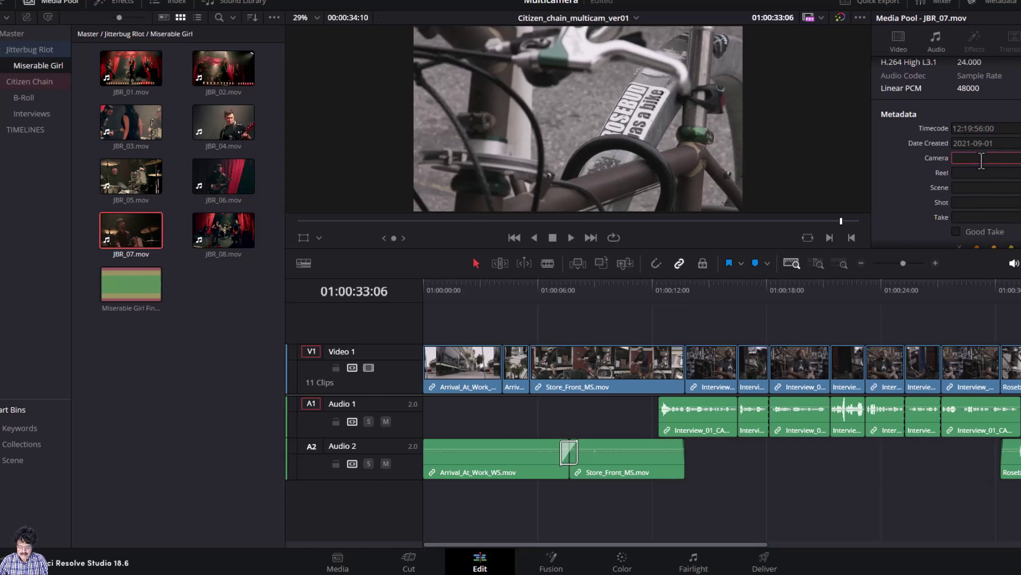
pyautogui.click(239, 235)
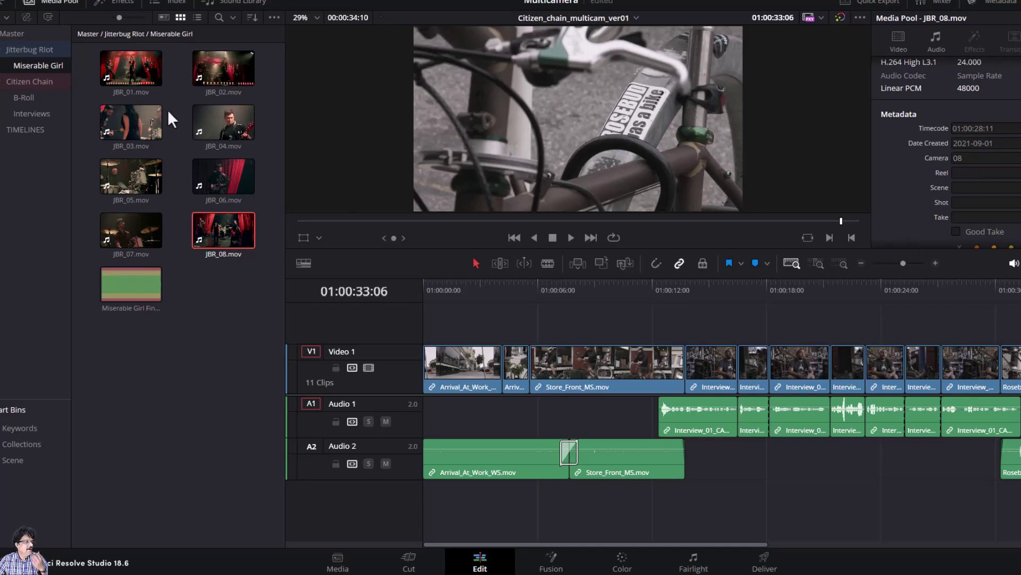
# - Check the Camera metadata of several JBR clips, going through the bin and back to JBR_01.mov
pyautogui.click(155, 66)
pyautogui.click(213, 60)
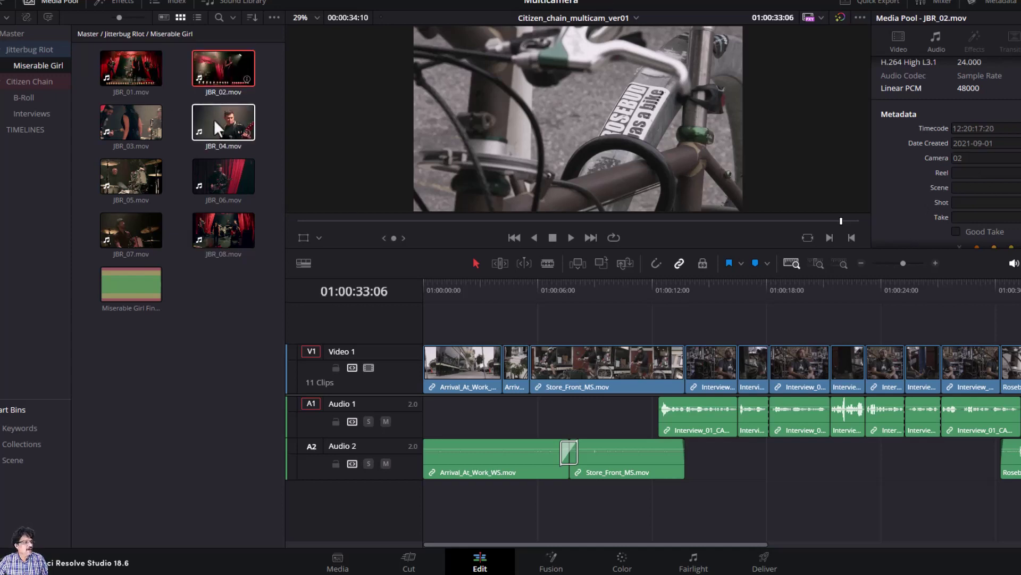
pyautogui.click(219, 165)
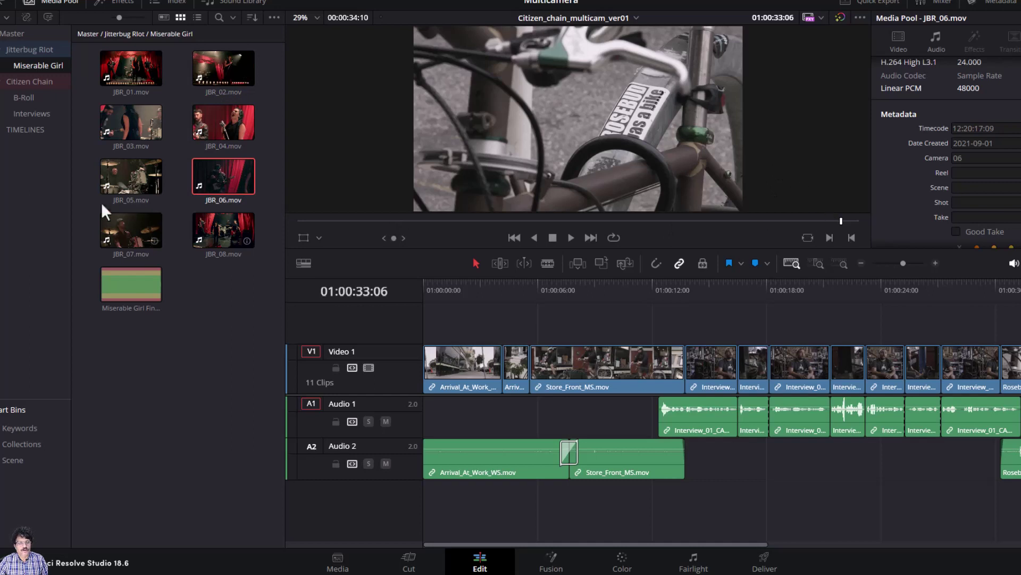
pyautogui.click(234, 242)
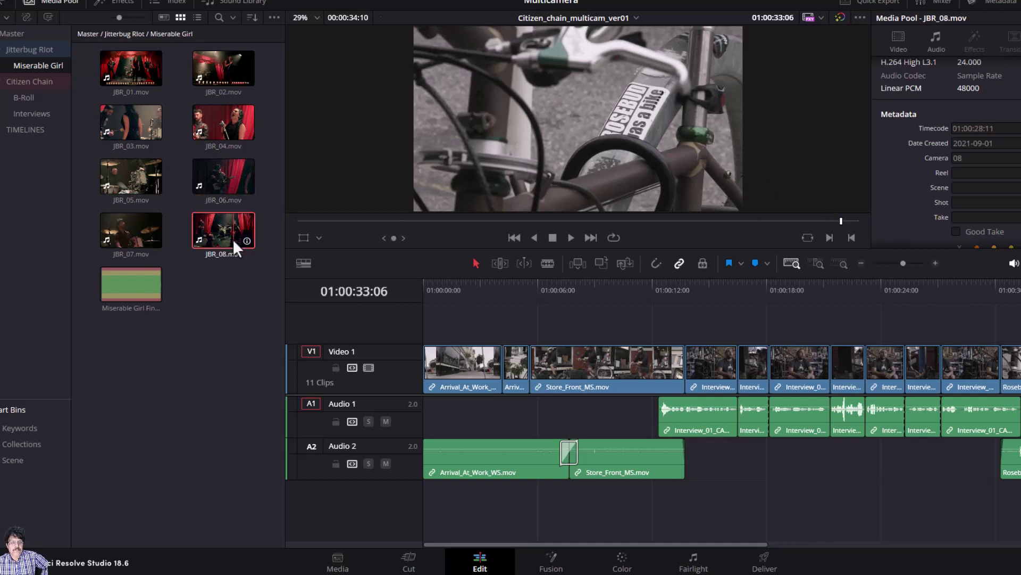
pyautogui.click(120, 227)
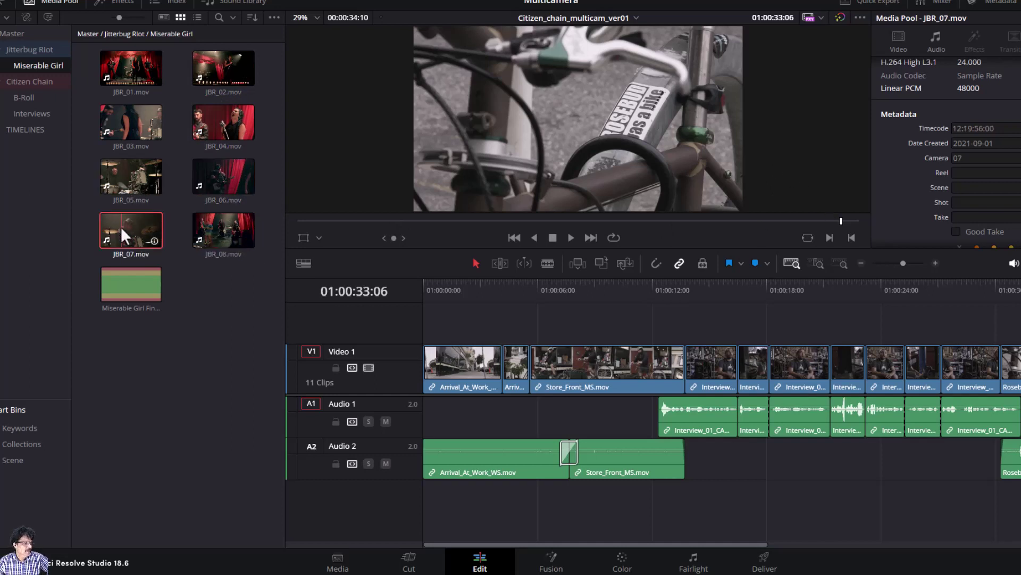
pyautogui.click(132, 171)
pyautogui.click(135, 72)
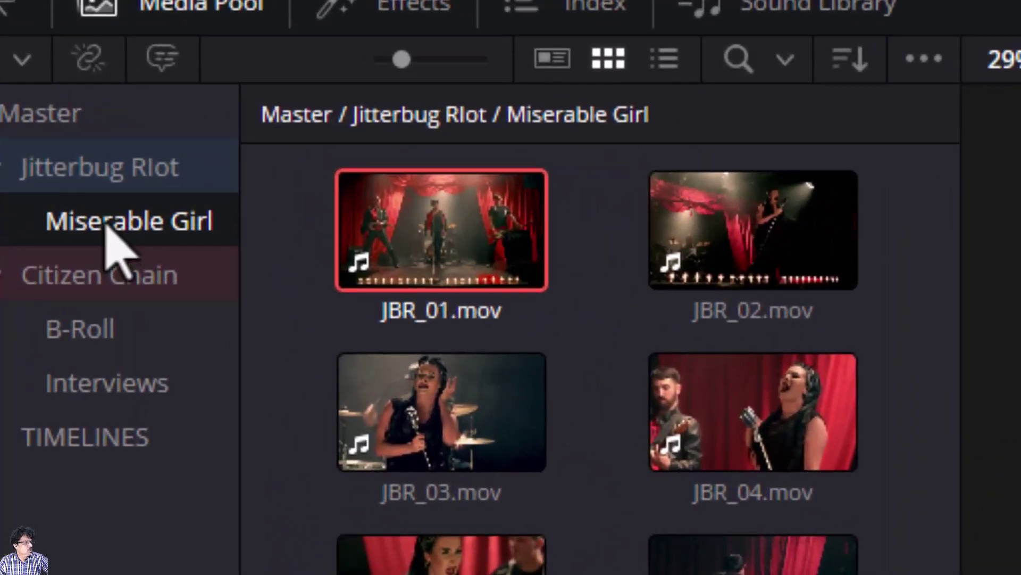
# - Start a new multicam clip from the Miserable Girl bin, named Miserable_girl_sync, with Angle Sync set to Sound
pyautogui.rightClick(107, 226)
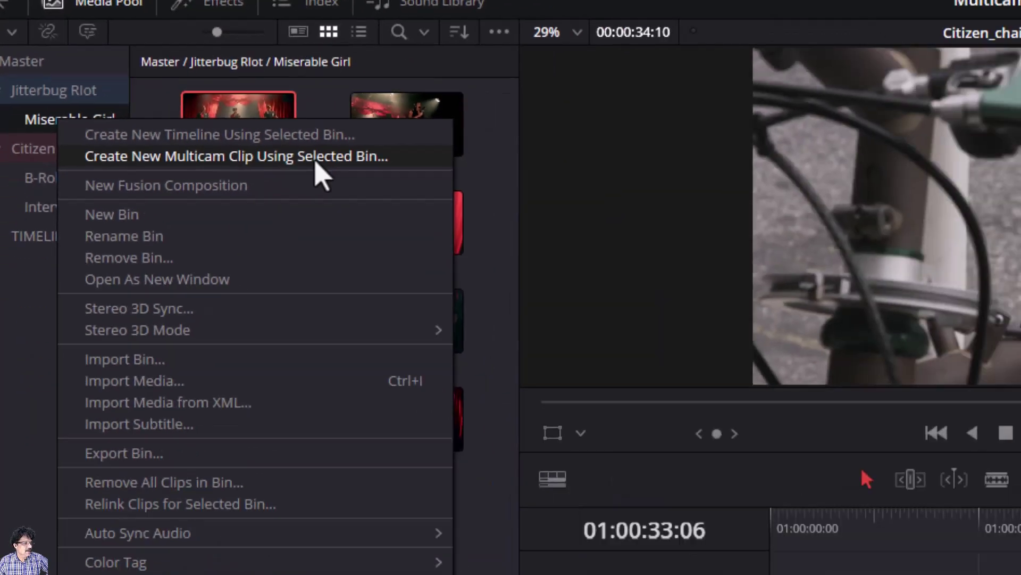
pyautogui.click(584, 301)
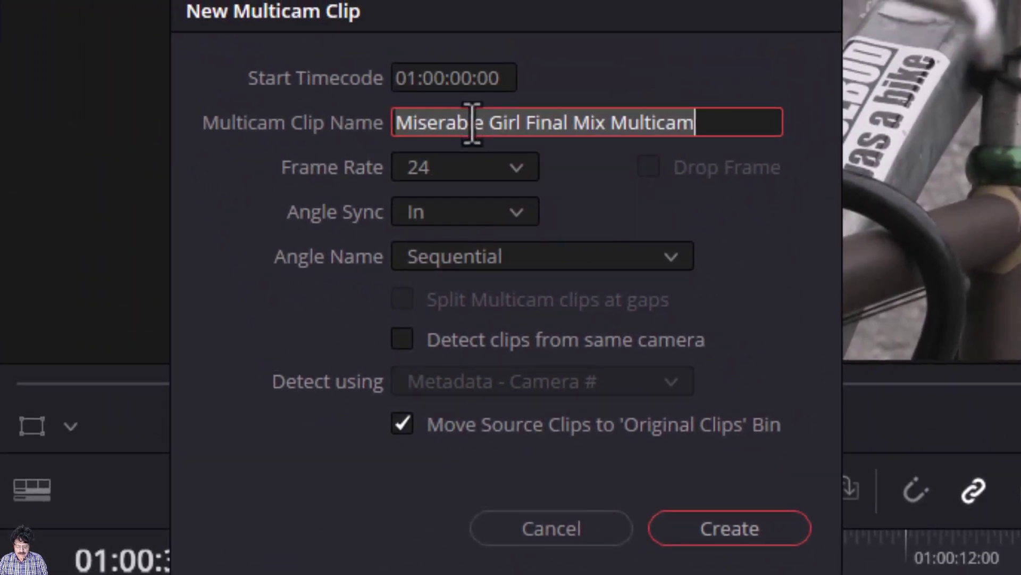
pyautogui.write('Miserable_girl_sync')
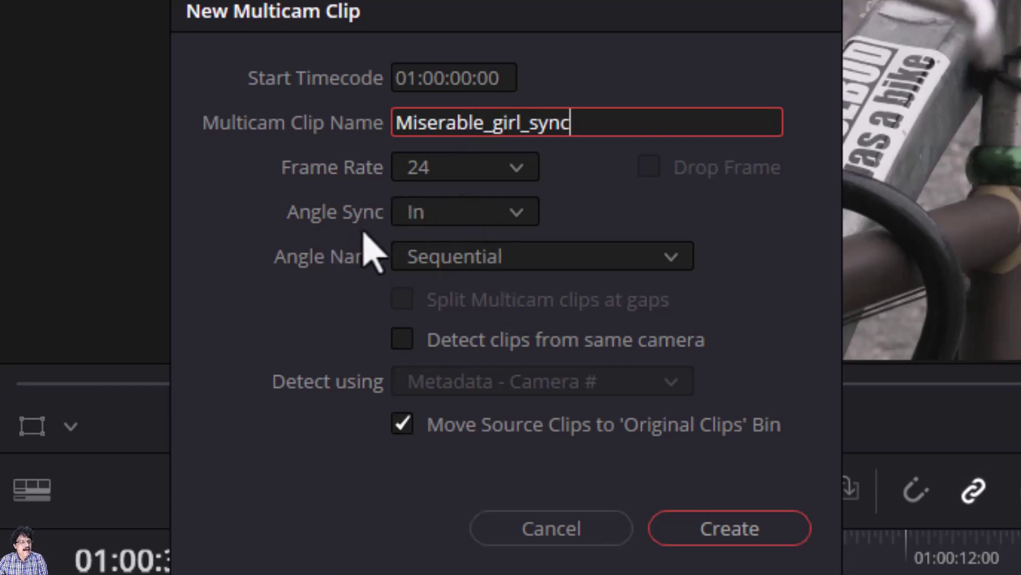
pyautogui.click(515, 211)
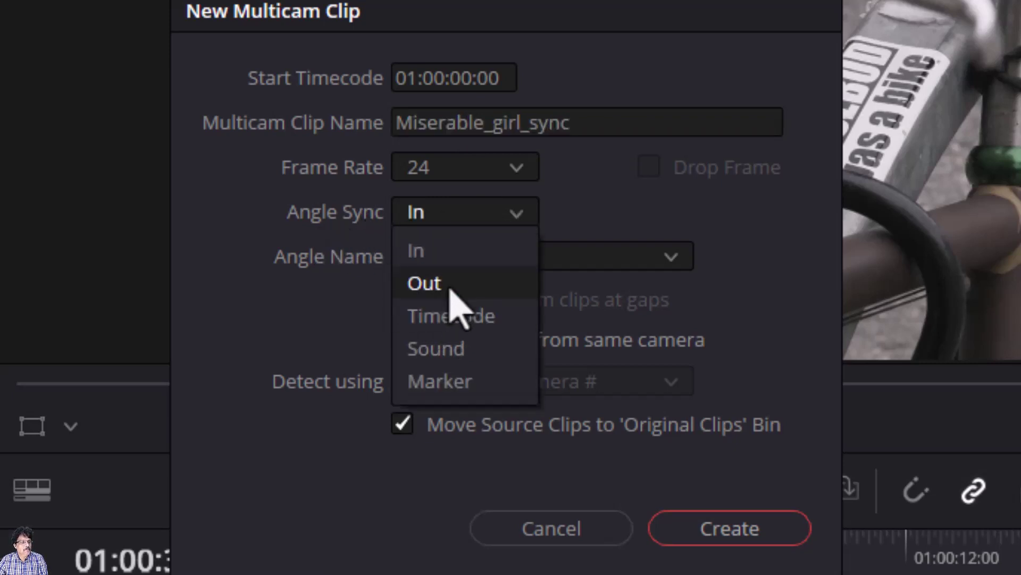
pyautogui.click(451, 352)
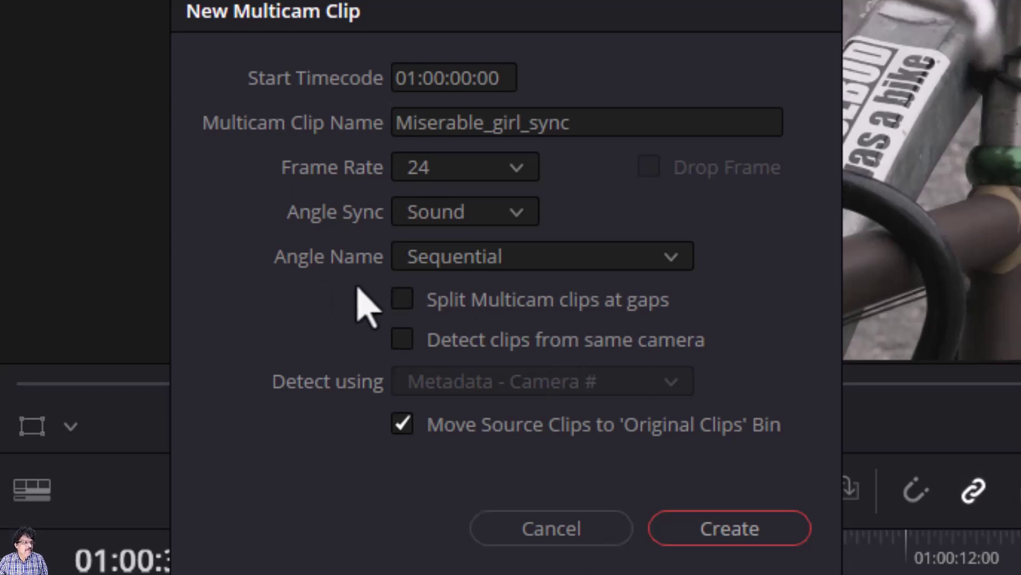
# - Set the Angle Name to Metadata - Camera and create the multicam clip
pyautogui.click(510, 258)
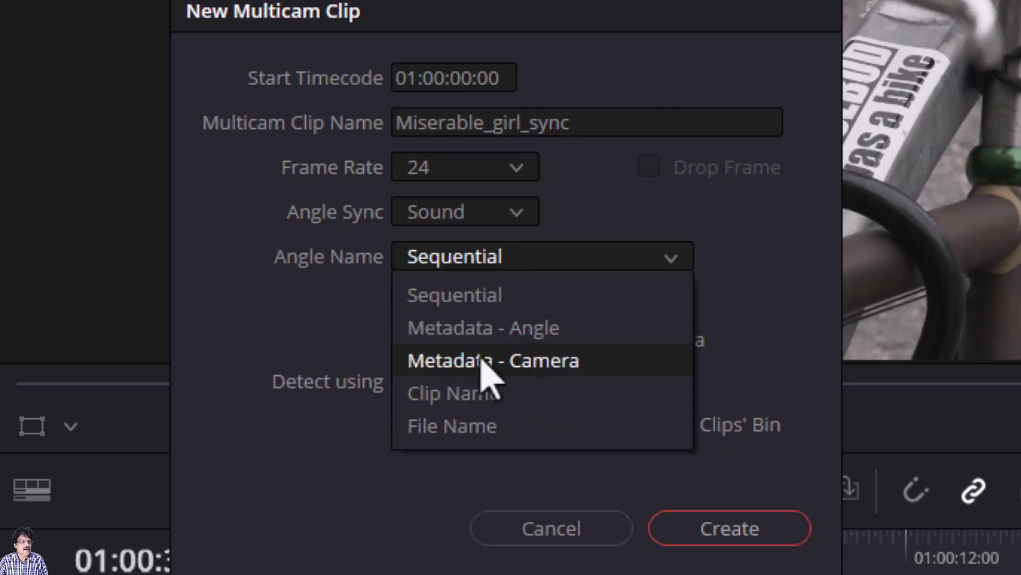
pyautogui.click(514, 367)
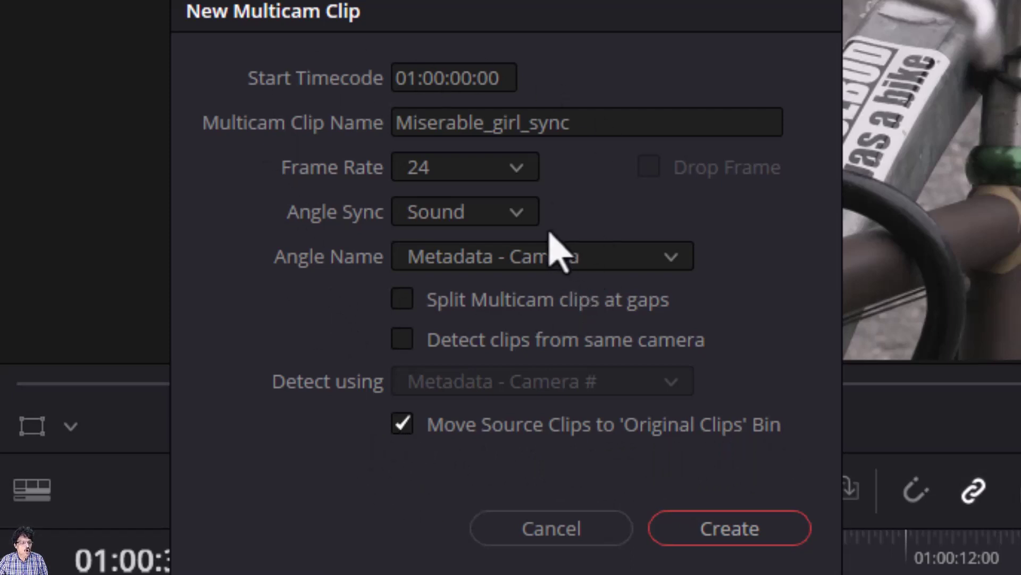
pyautogui.click(730, 538)
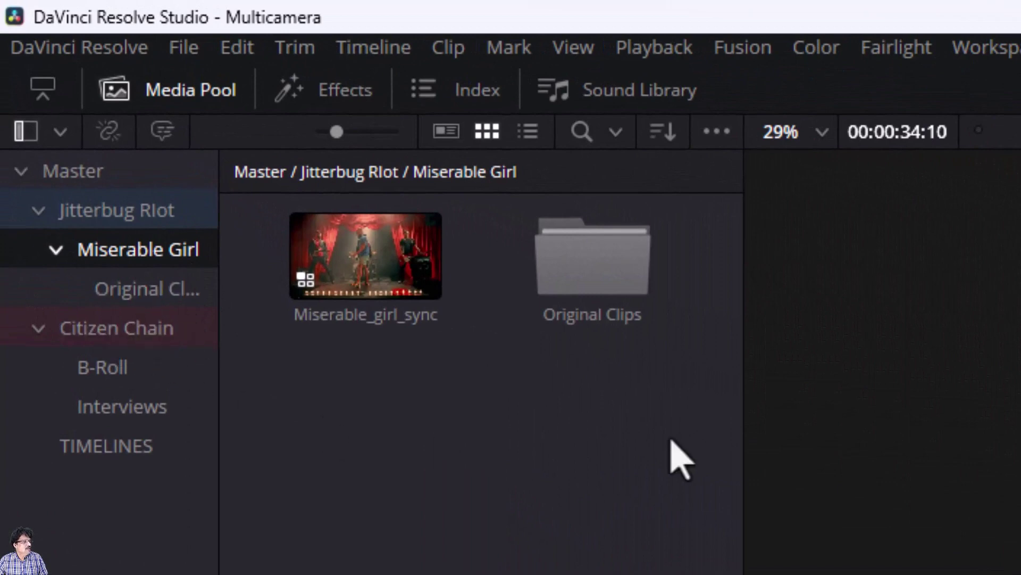
# - Open the Original Clips bin inside Miserable Girl to view the source clips
pyautogui.click(601, 266)
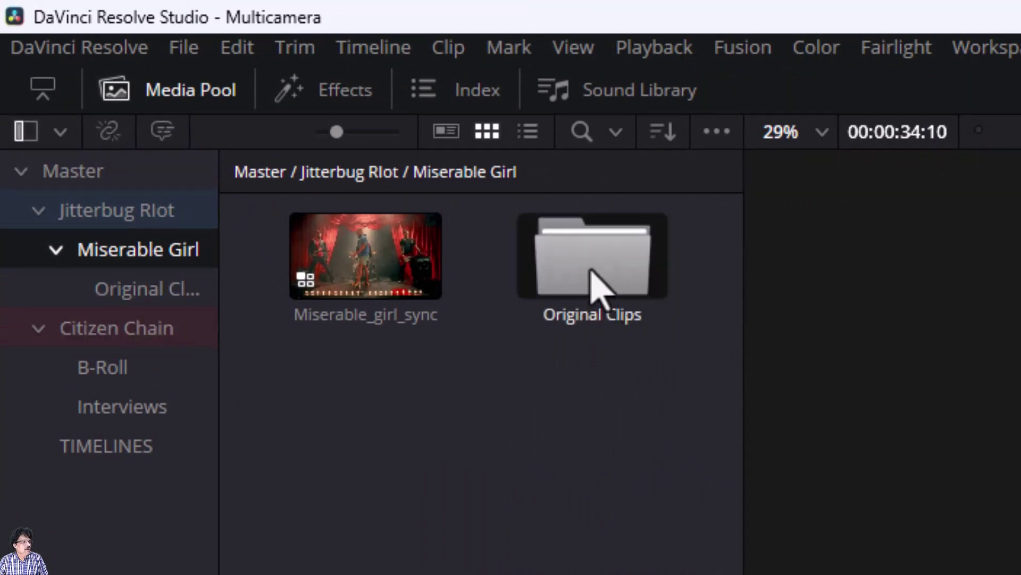
pyautogui.doubleClick(591, 270)
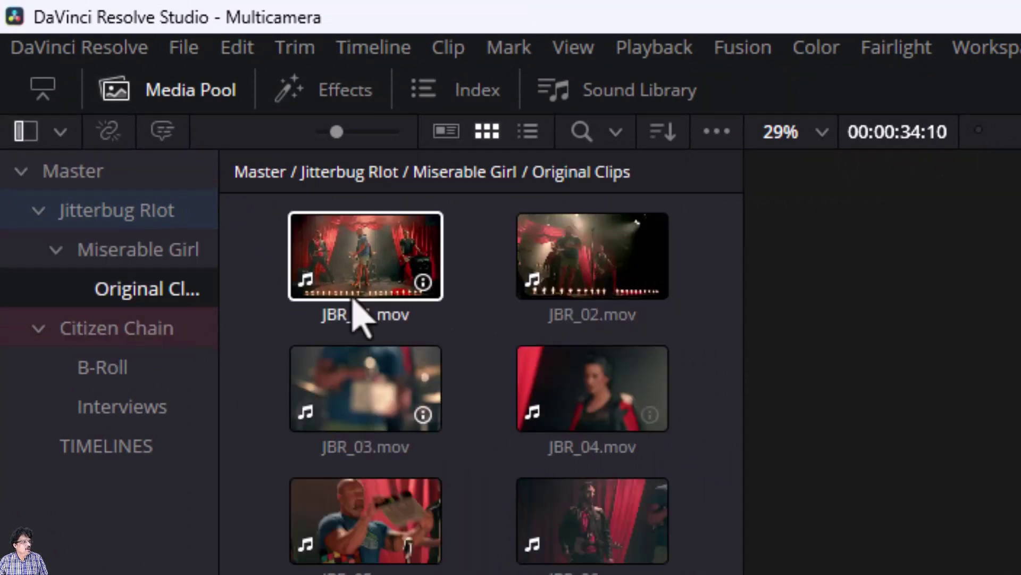
# - Return to the Miserable Girl bin and load the Miserable_girl_sync multicam clip into the source viewer
pyautogui.click(178, 260)
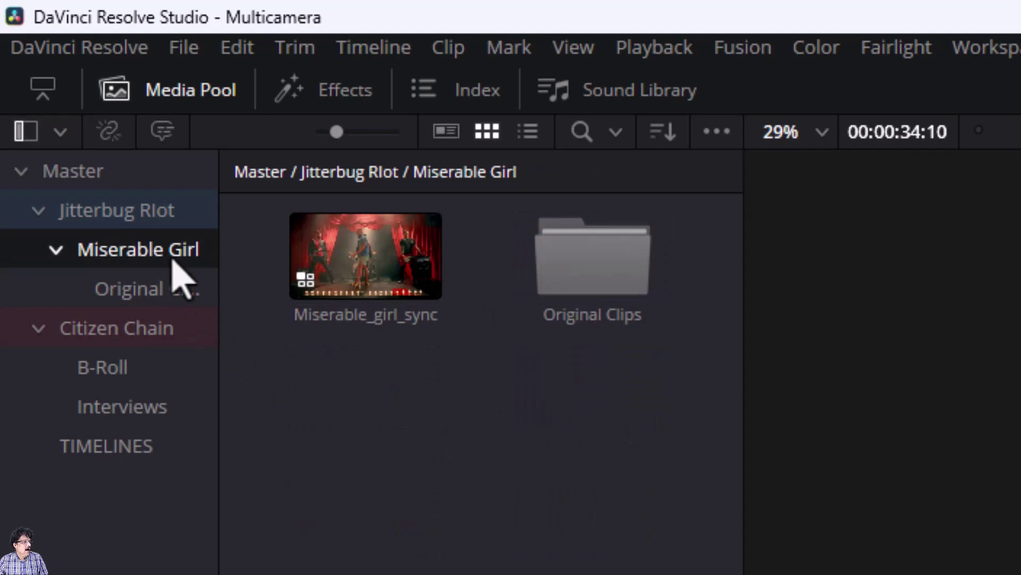
pyautogui.click(367, 242)
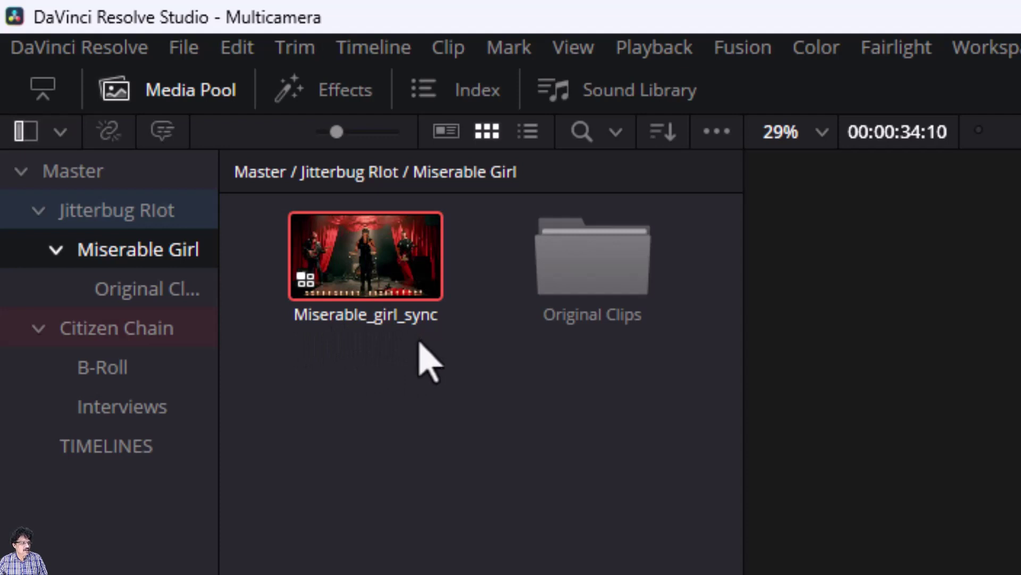
pyautogui.doubleClick(375, 259)
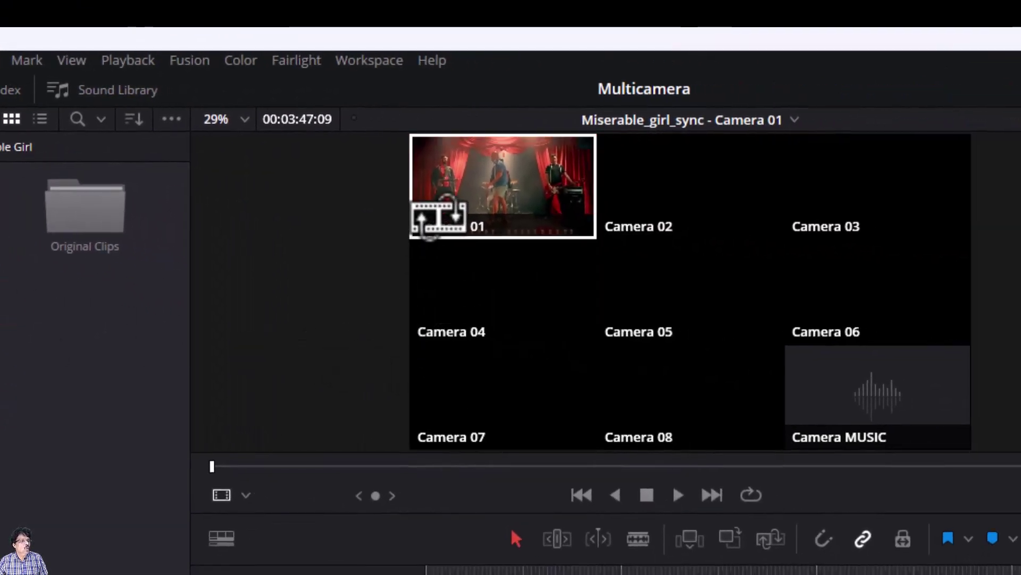
pyautogui.click(436, 218)
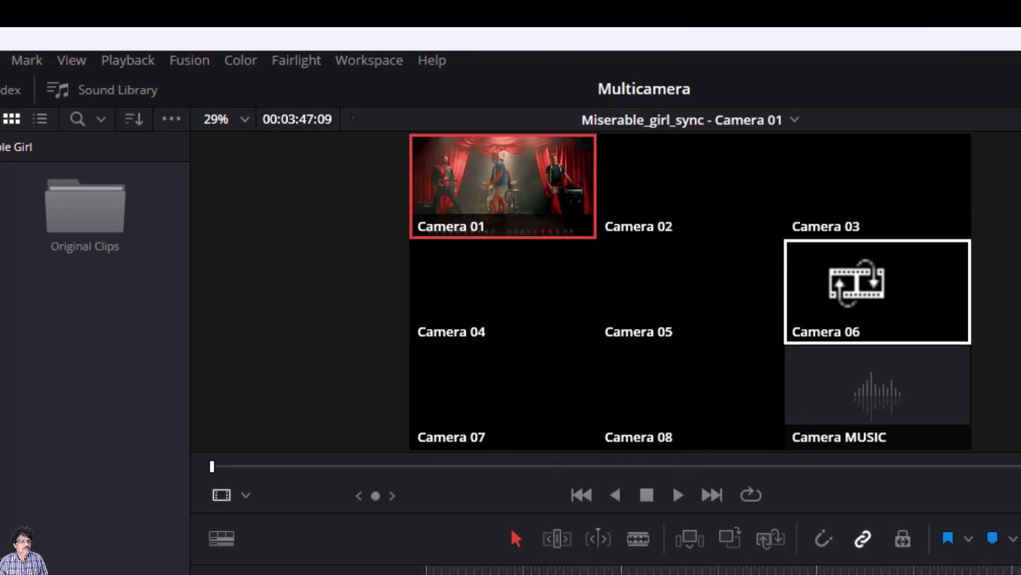
# - Play two sections of the Miserable_girl_sync multicam clip in the source viewer to check that the camera angles are in sync
pyautogui.click(679, 494)
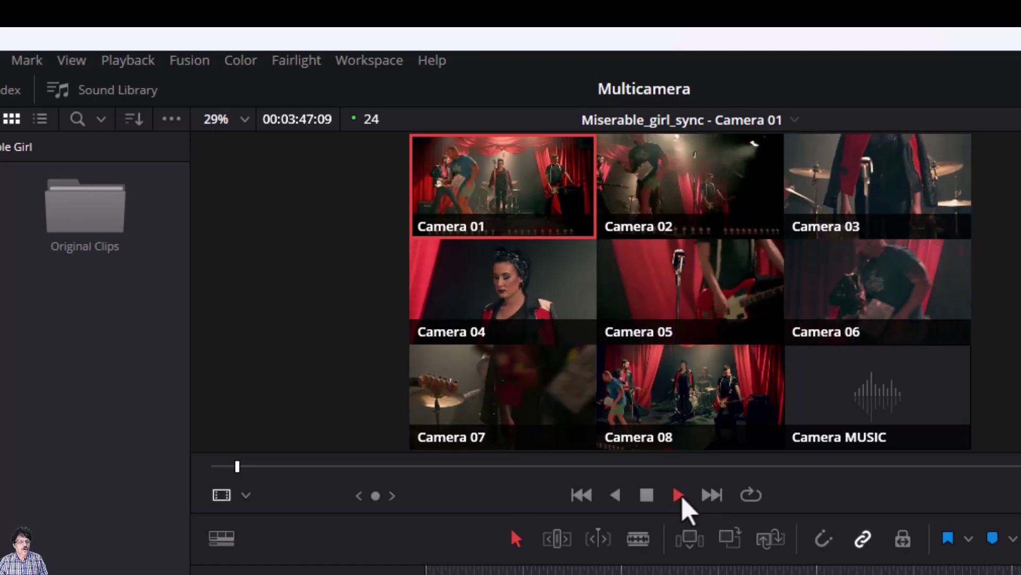
pyautogui.click(648, 498)
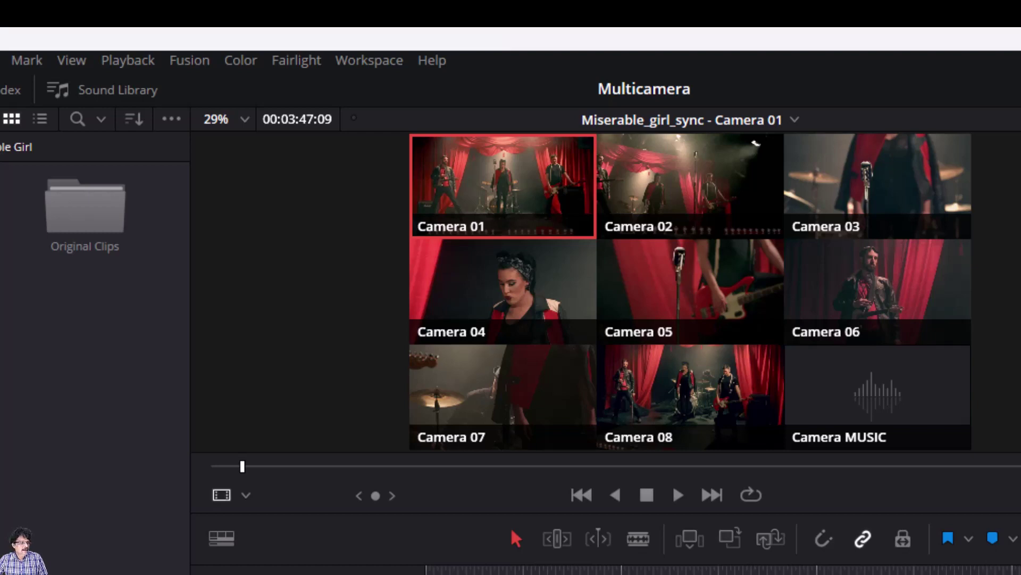
pyautogui.moveTo(242, 466); pyautogui.dragTo(359, 472)
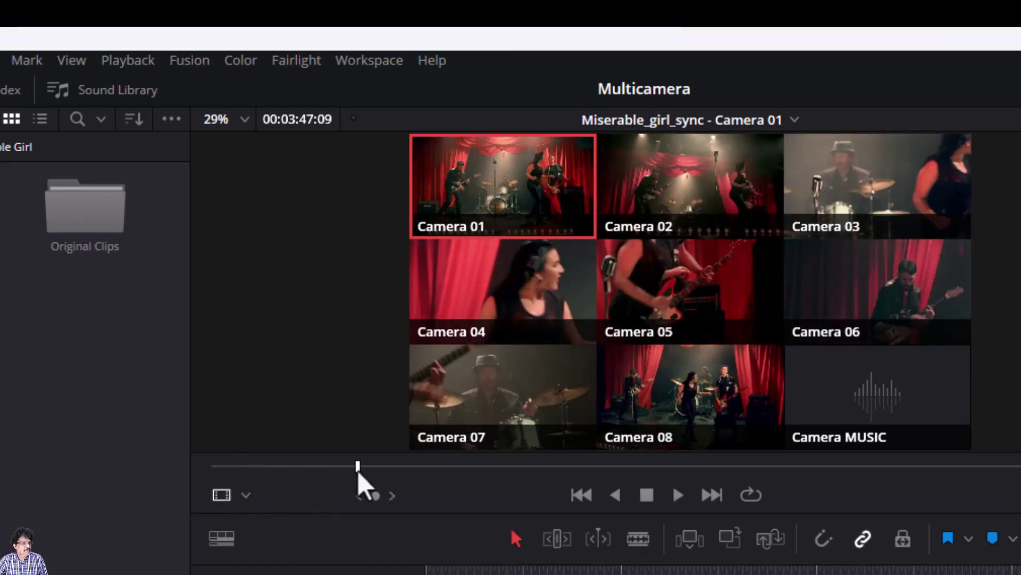
pyautogui.click(680, 497)
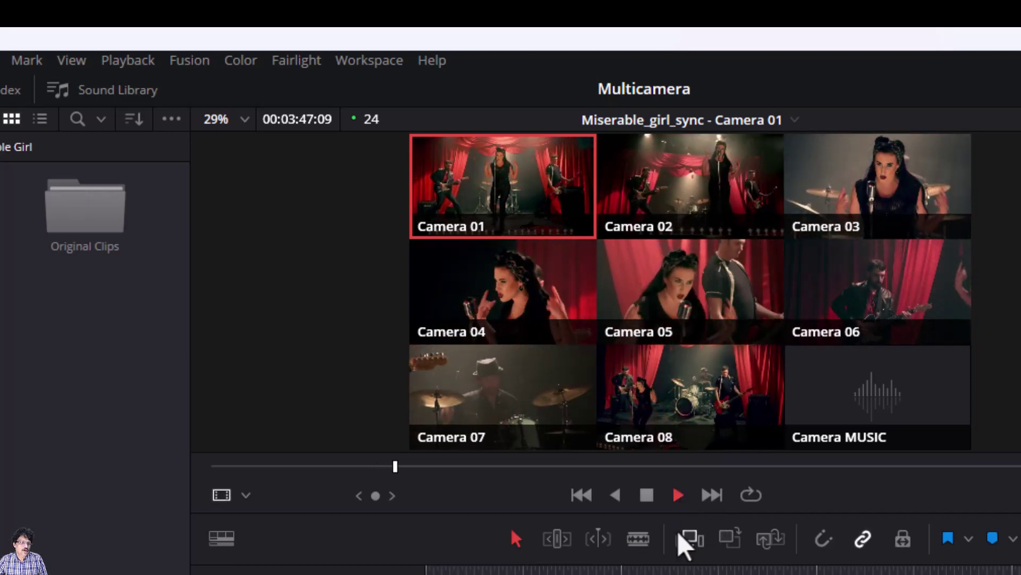
pyautogui.click(648, 494)
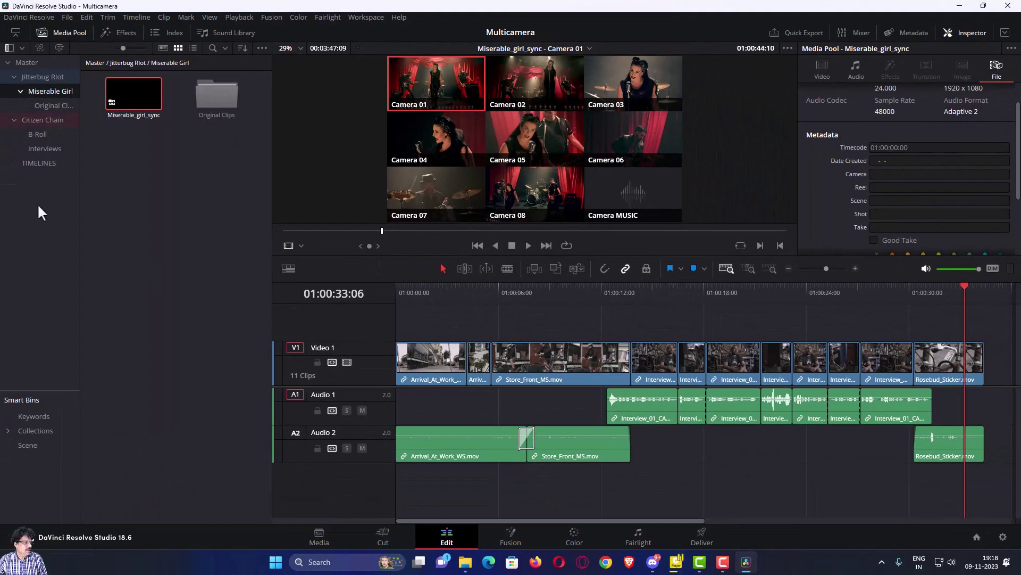
# - Create a new empty timeline named Miserable_girl_EDIT in the TIMELINES bin
pyautogui.click(37, 165)
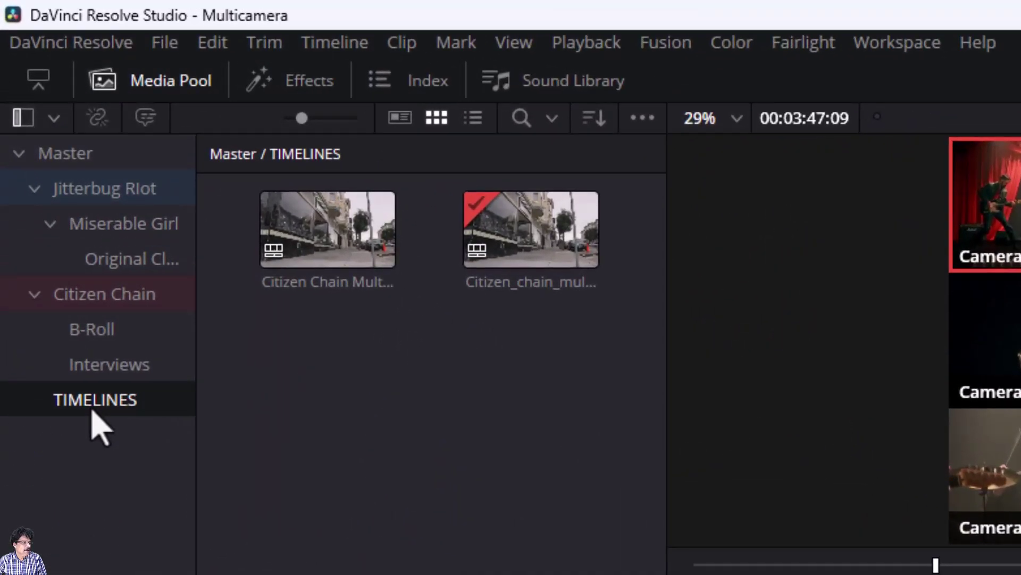
pyautogui.click(168, 47)
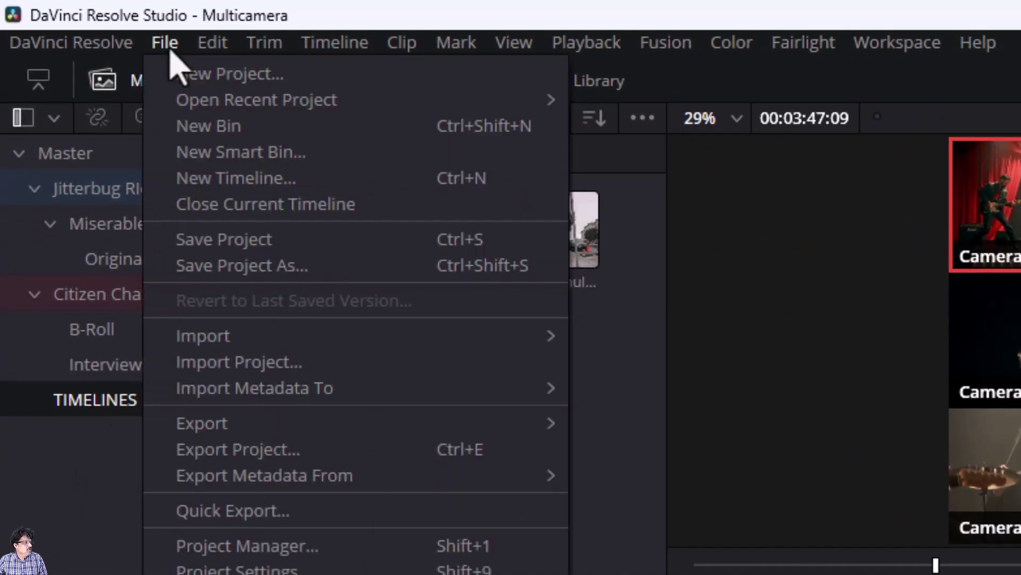
pyautogui.click(198, 182)
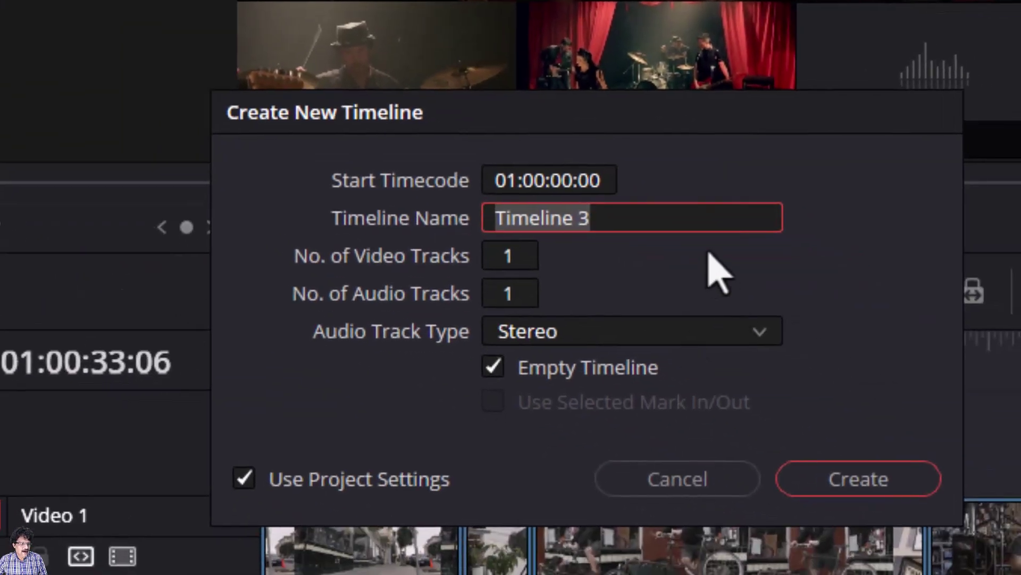
pyautogui.write('Miserable_girl_EDIT')
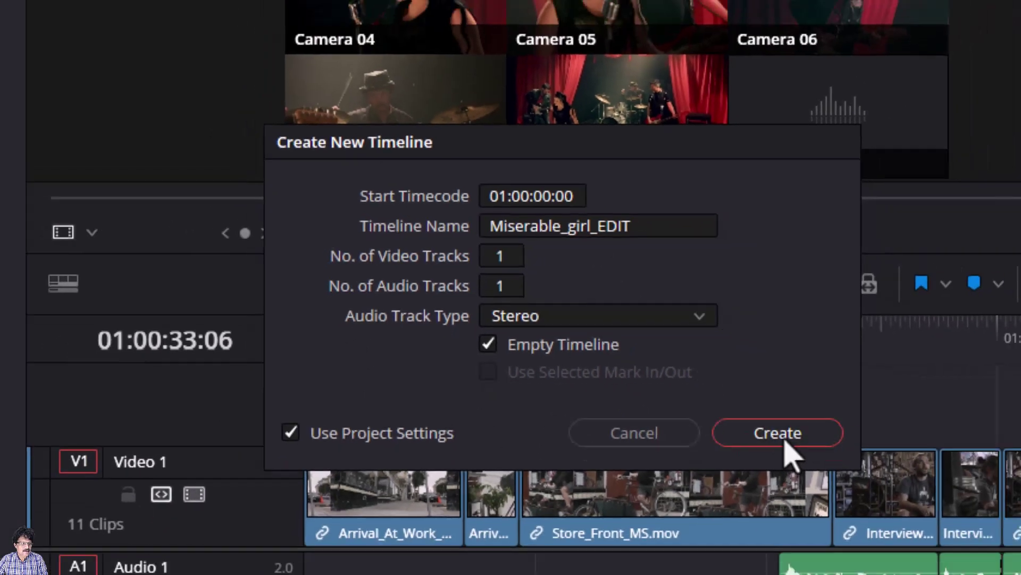
pyautogui.click(867, 490)
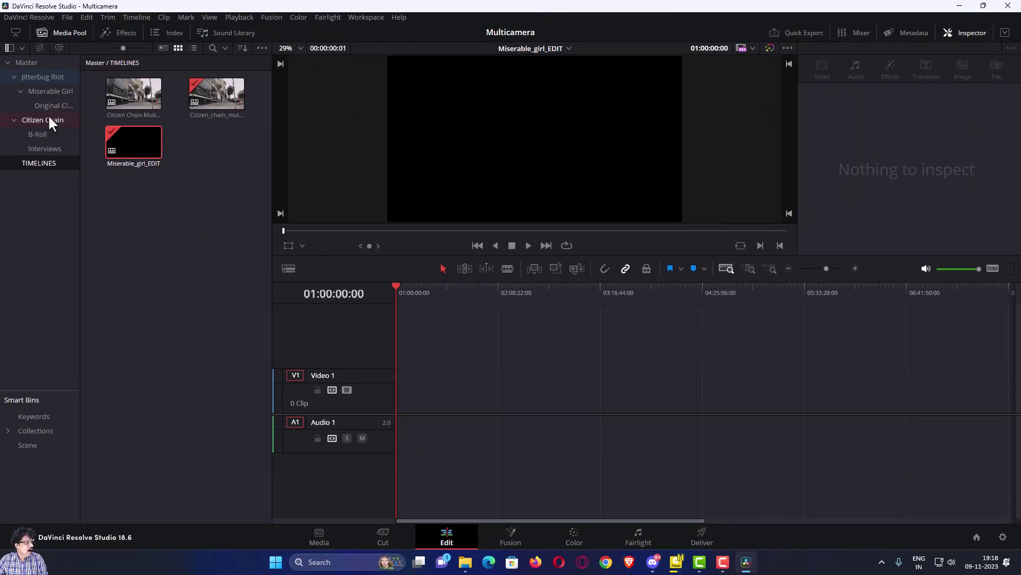
# - Place Miserable_girl_sync from the Miserable Girl bin at the very start of the timeline and save the project
pyautogui.click(47, 91)
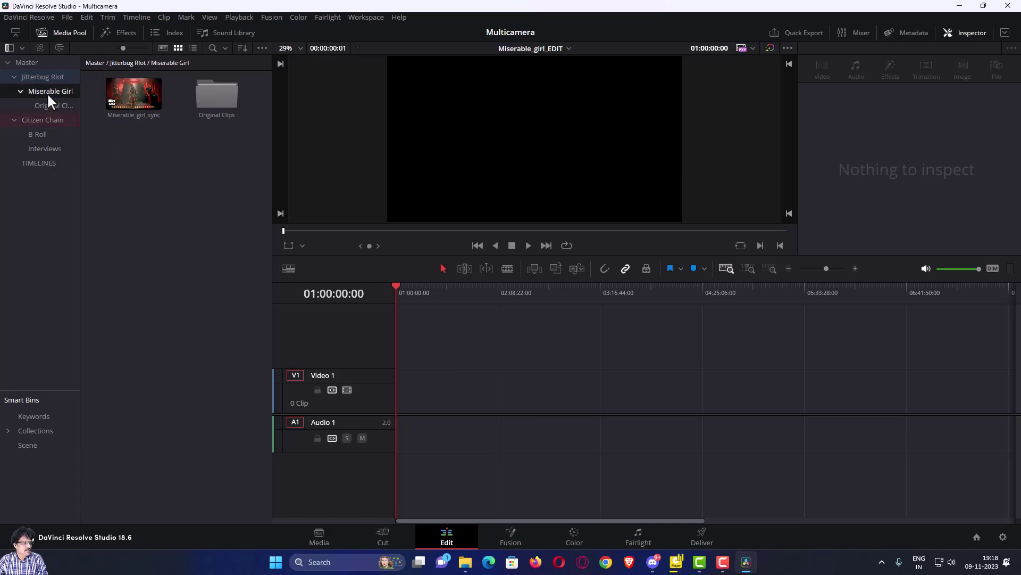
pyautogui.moveTo(126, 91)
pyautogui.mouseDown()
pyautogui.moveTo(443, 402)
pyautogui.moveTo(395, 420)
pyautogui.moveTo(460, 417)
pyautogui.moveTo(410, 420)
pyautogui.mouseUp()
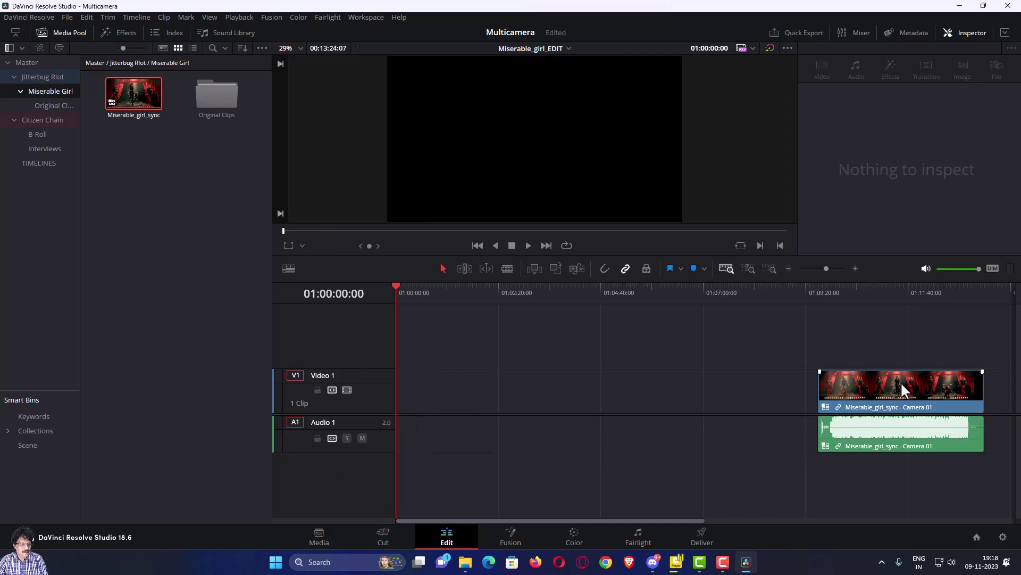
pyautogui.moveTo(877, 390); pyautogui.dragTo(619, 411)
pyautogui.moveTo(459, 414); pyautogui.dragTo(444, 416)
pyautogui.hotkey('ctrl', 's')
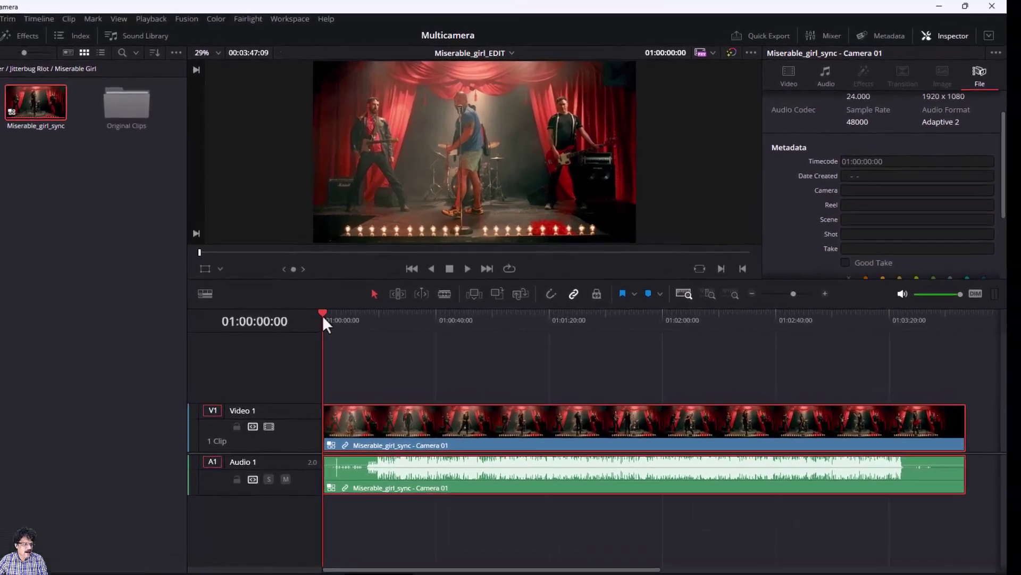
# - Split the multicam clip at 01:00:14:23, just before the music starts, and ripple delete the opening section
pyautogui.moveTo(396, 289); pyautogui.dragTo(405, 291)
pyautogui.moveTo(289, 337); pyautogui.dragTo(323, 342)
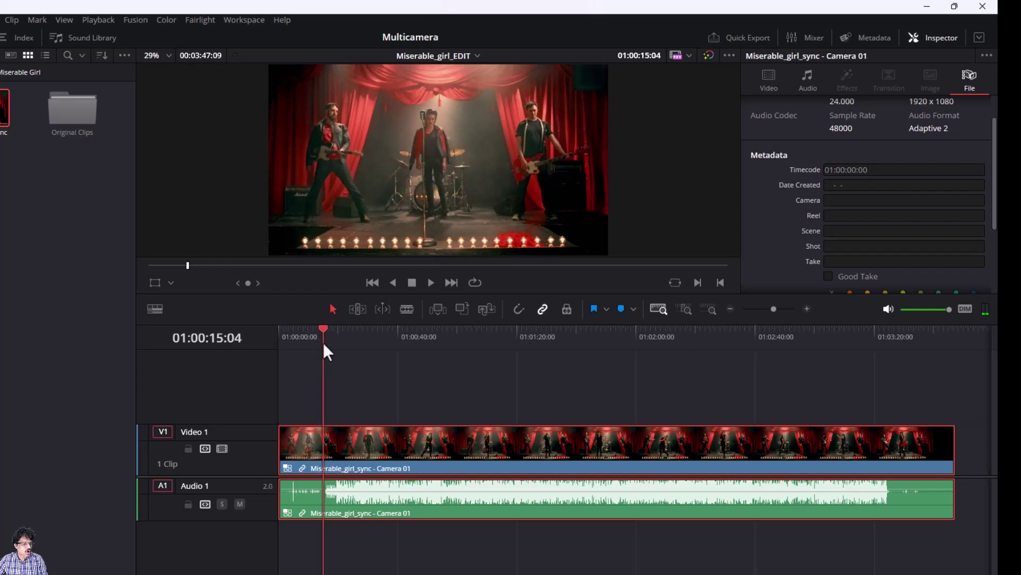
pyautogui.moveTo(323, 342); pyautogui.dragTo(322, 343)
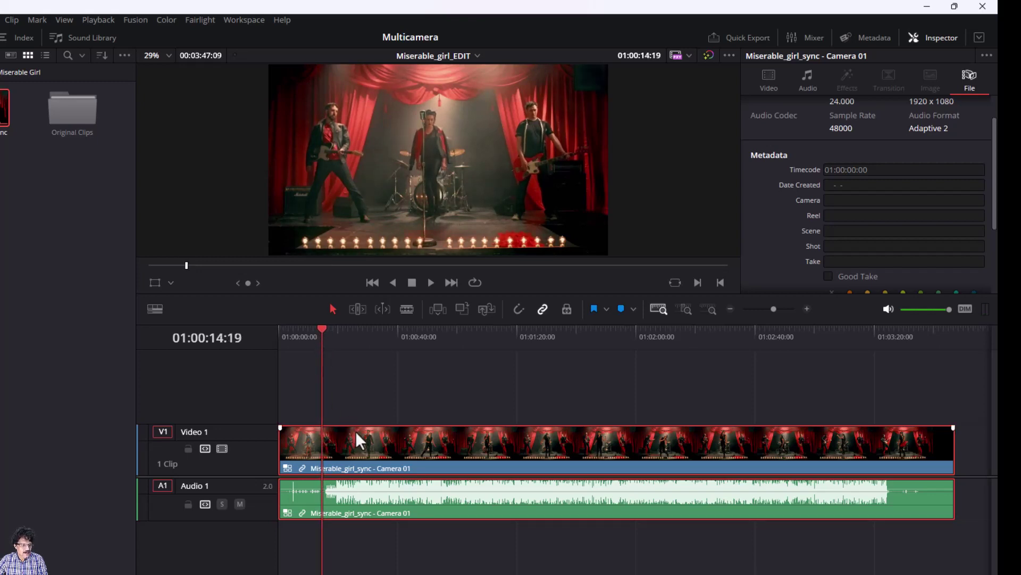
pyautogui.scroll(5, 375, 432)
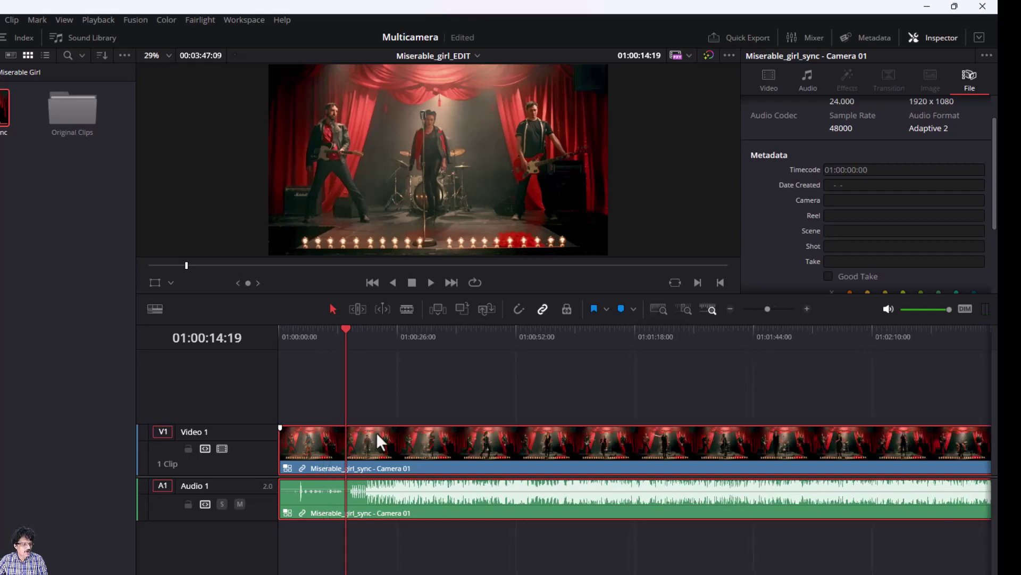
pyautogui.scroll(-3, 381, 438)
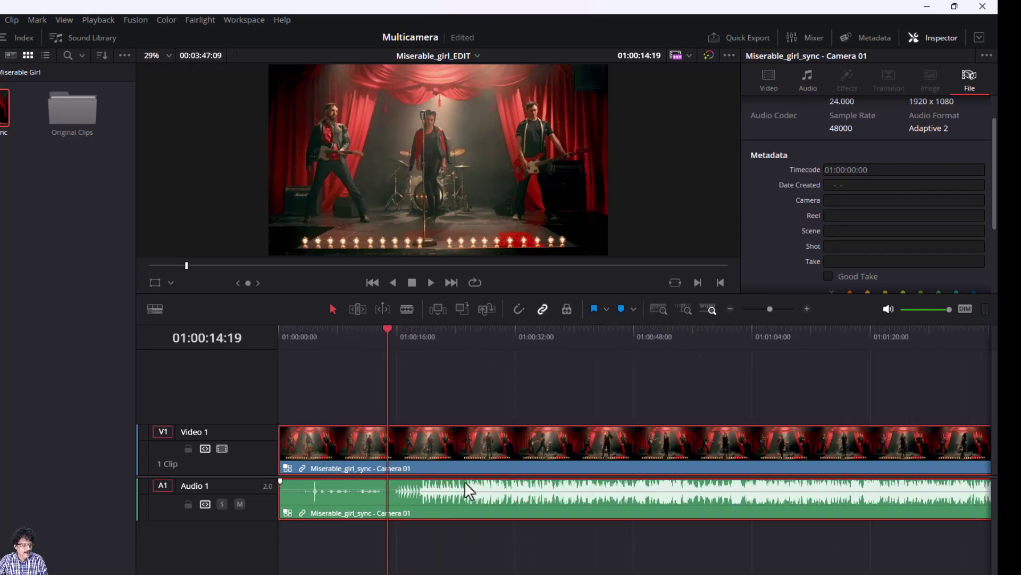
pyautogui.click(389, 331)
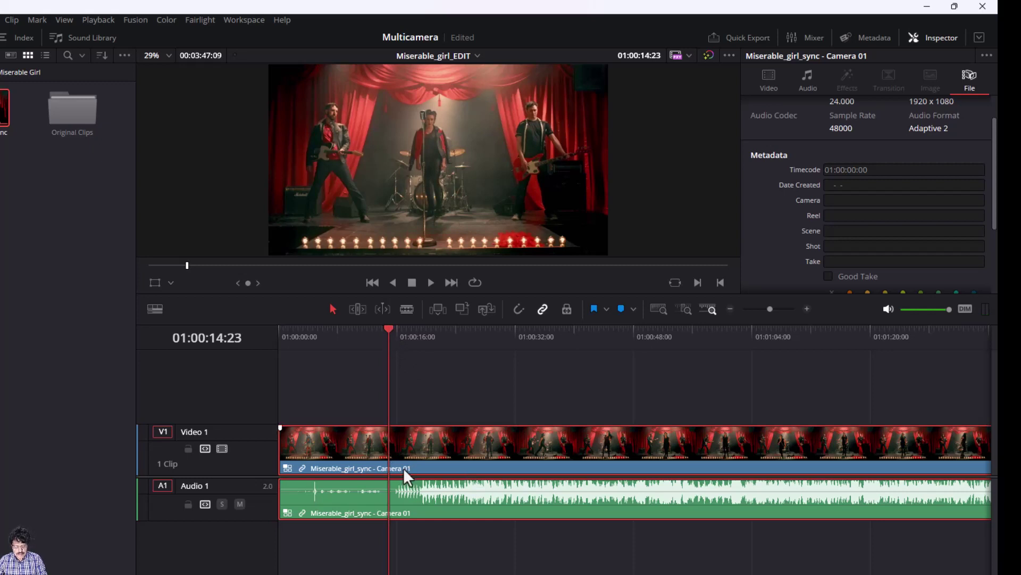
pyautogui.hotkey('ctrl', 'b')
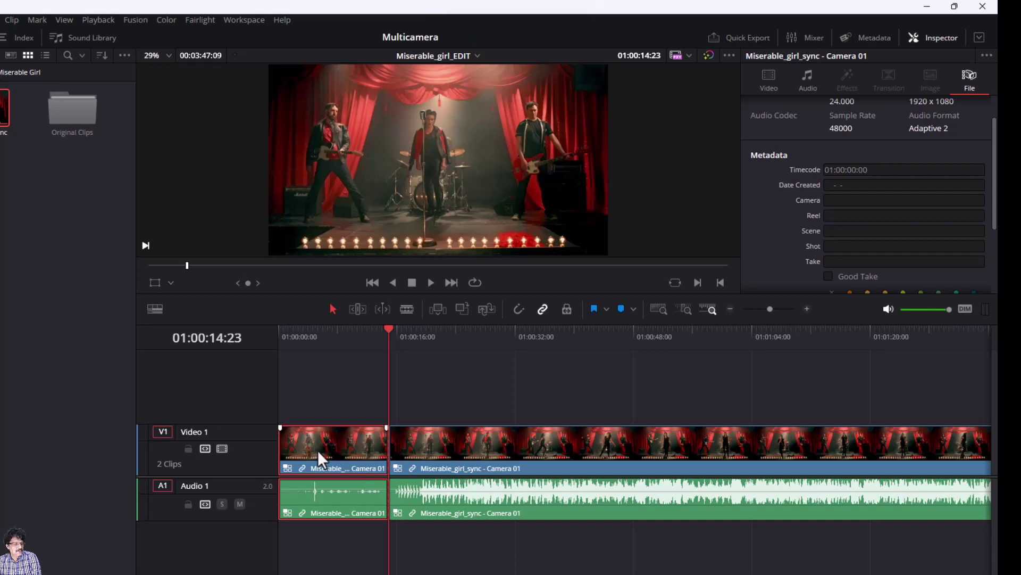
pyautogui.press('Delete')
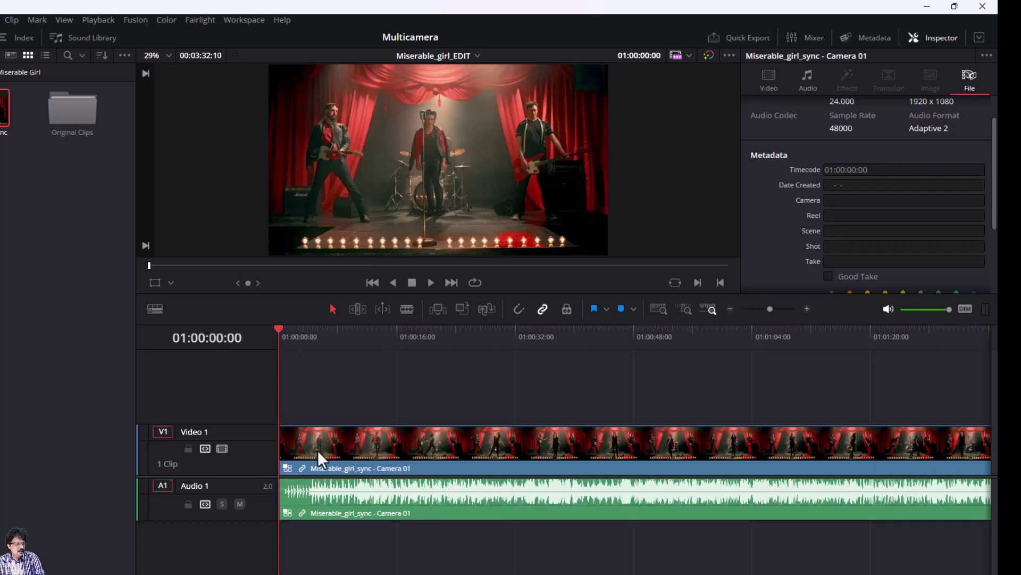
# - Split the multicam clip at 01:03:09:20, just after the music ends, and delete the remaining tail section
pyautogui.hscroll(15, 636, 447)
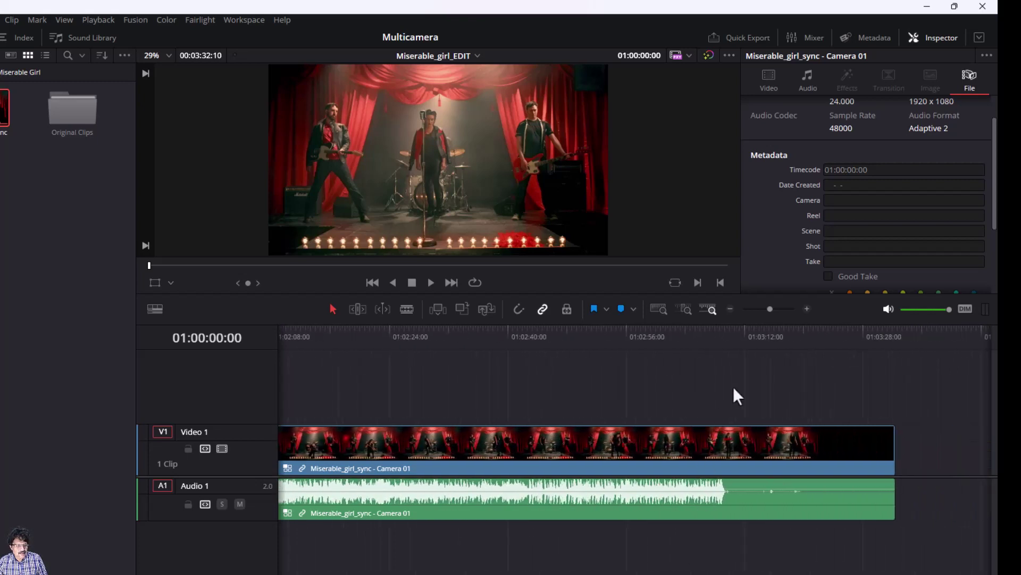
pyautogui.moveTo(713, 339); pyautogui.dragTo(729, 340)
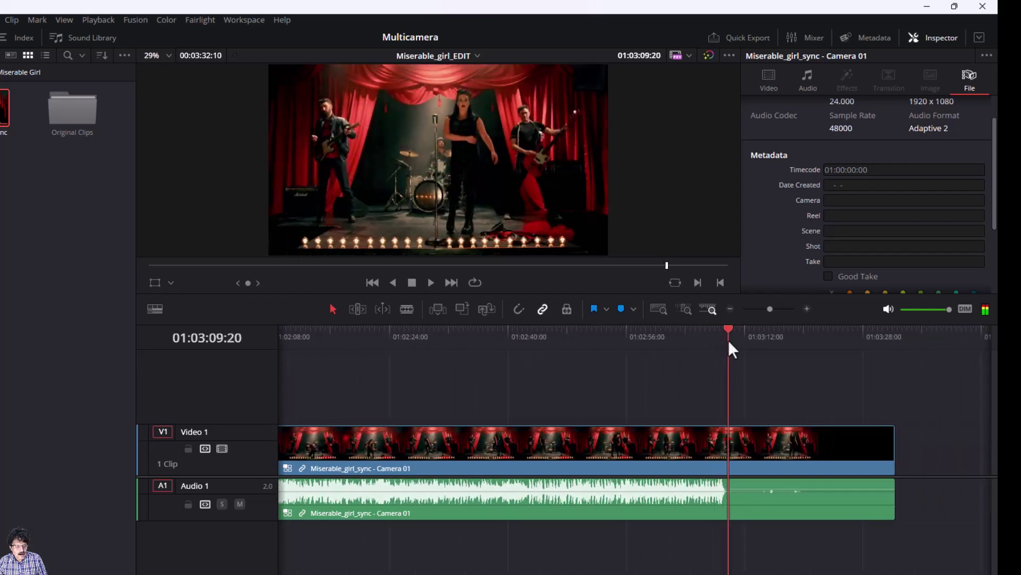
pyautogui.click(697, 436)
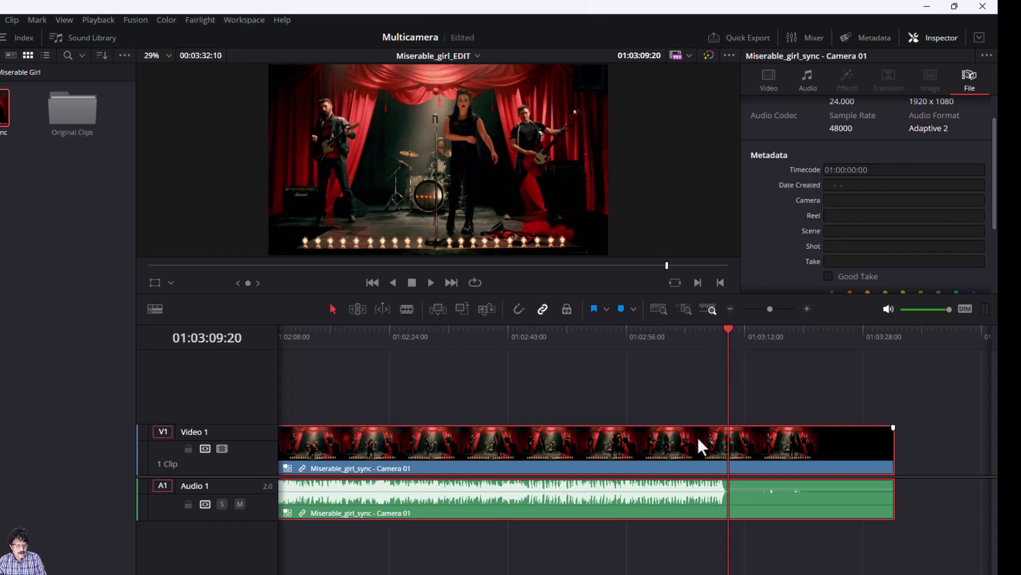
pyautogui.hotkey('ctrl', 'b')
pyautogui.click(779, 449)
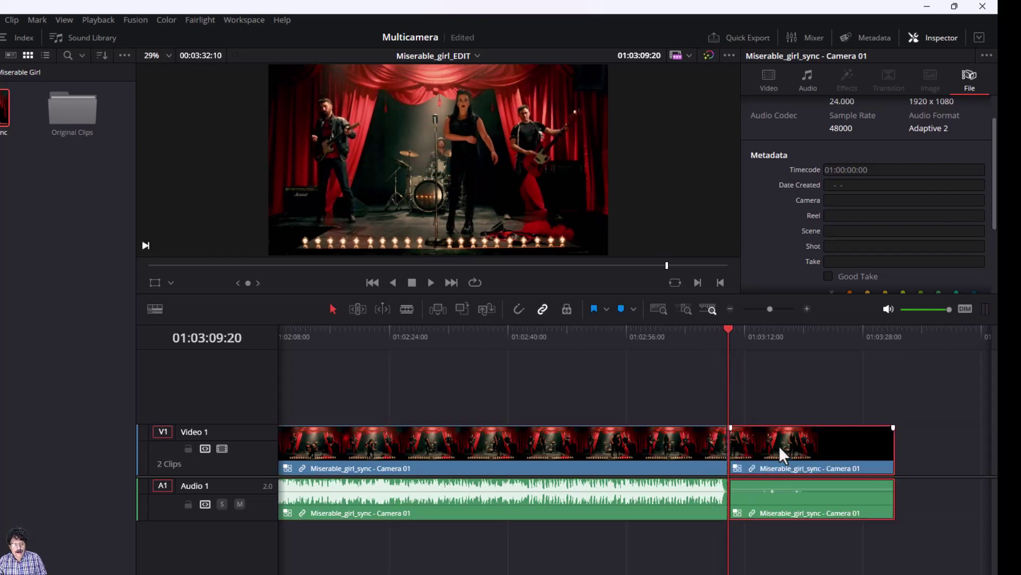
pyautogui.press('Delete')
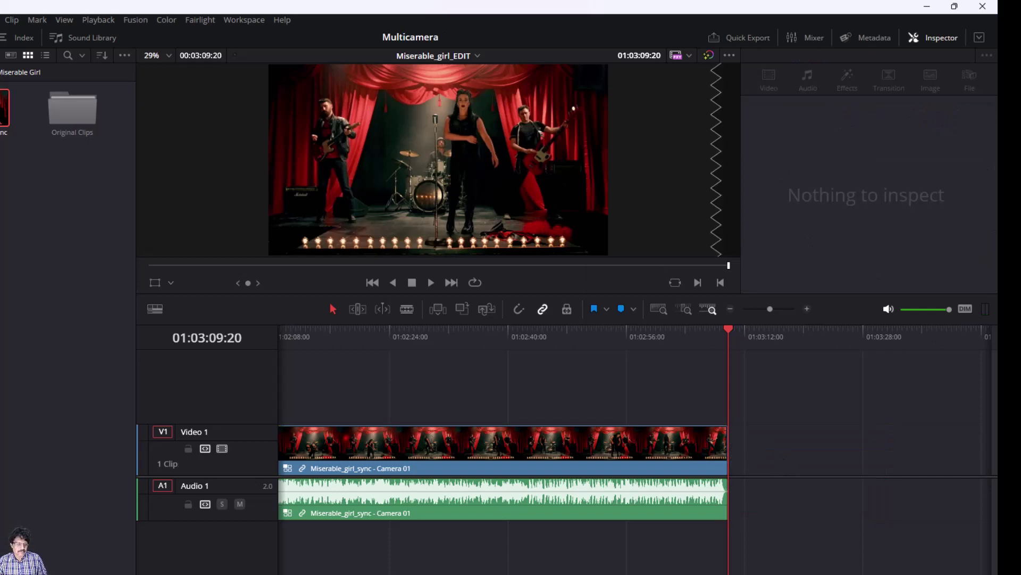
# - Return the playhead to the start of the timeline at 01:00:00:00
pyautogui.hscroll(-10, 634, 446)
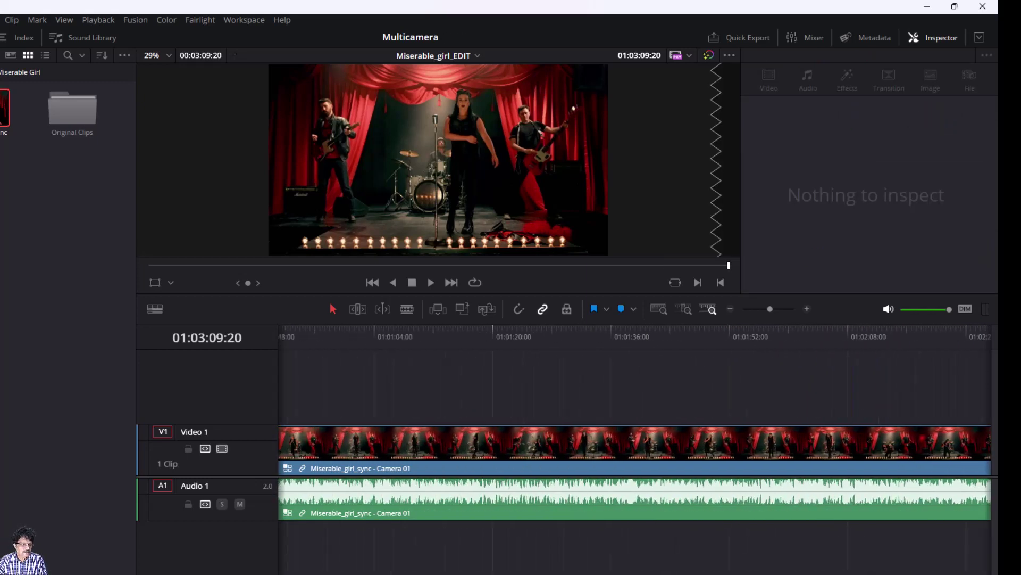
pyautogui.hscroll(-6, 633, 447)
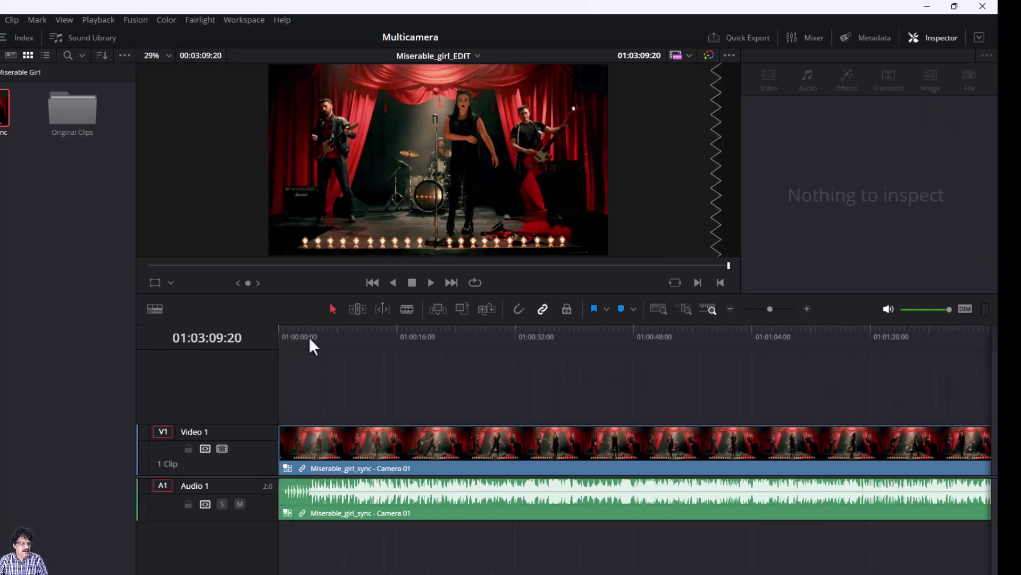
pyautogui.moveTo(309, 337); pyautogui.dragTo(273, 339)
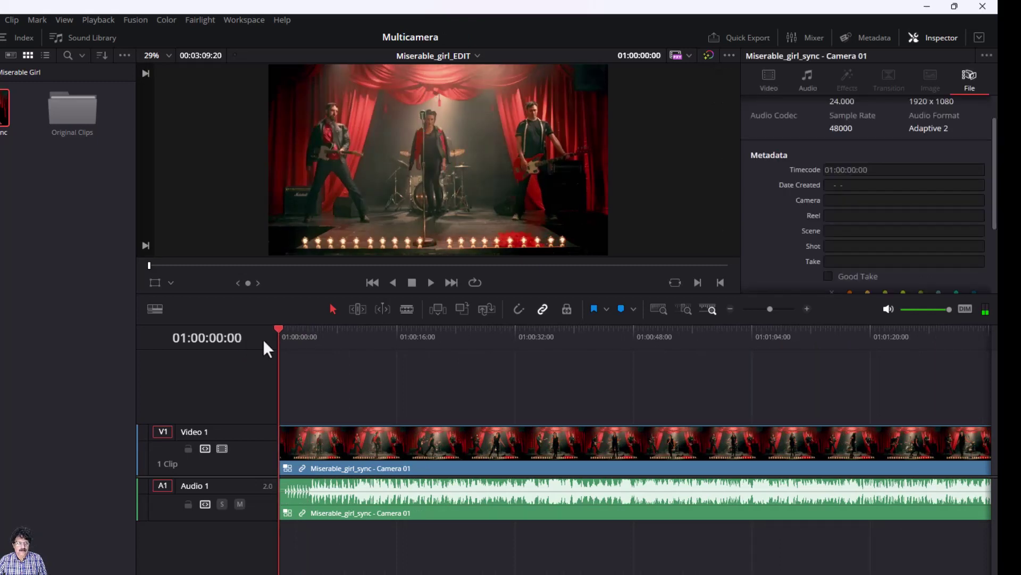
# - Hide the Inspector and the Media Pool to give the source viewer, timeline viewer and timeline the full window width
pyautogui.click(940, 37)
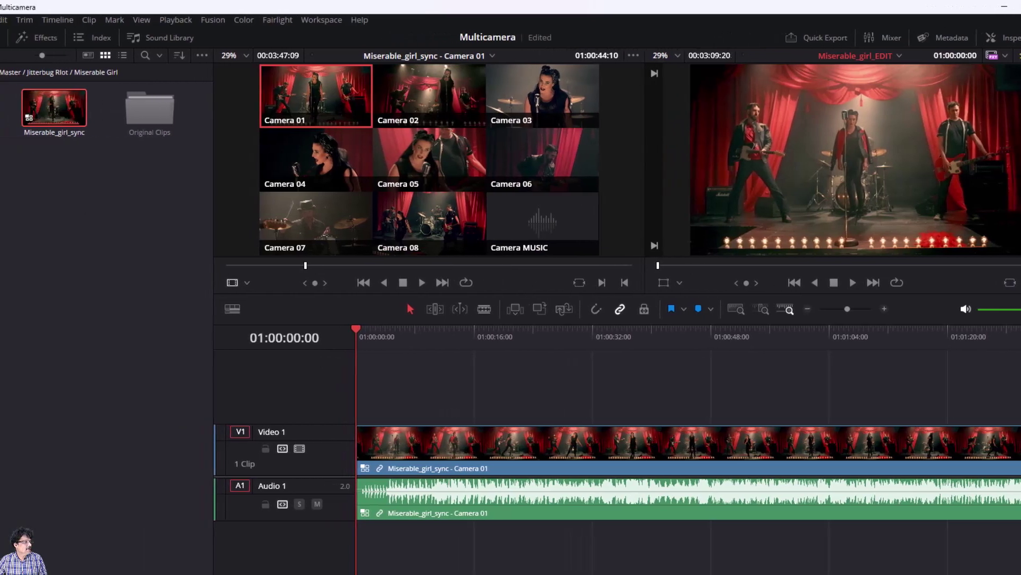
pyautogui.click(1, 37)
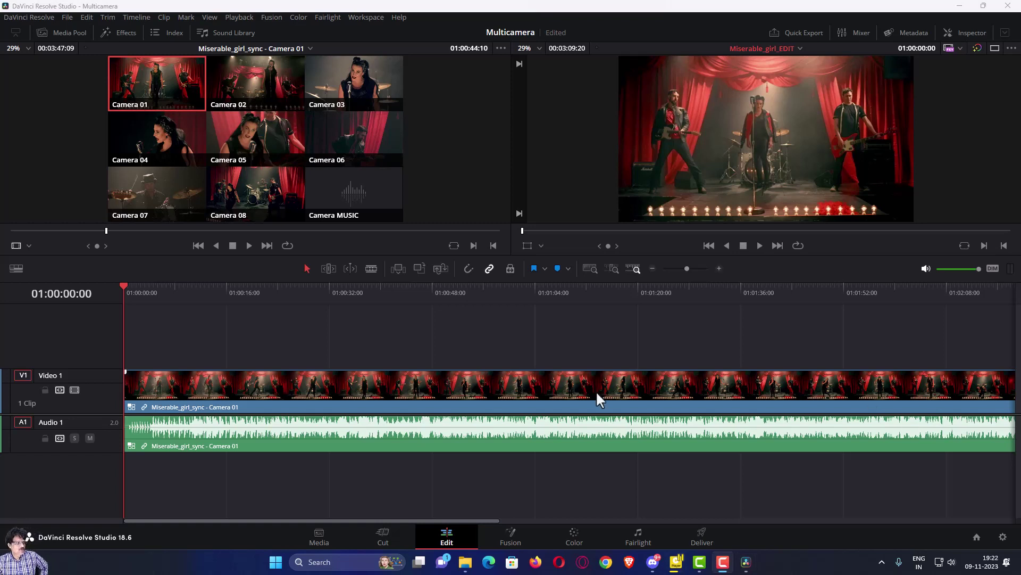
pyautogui.click(449, 338)
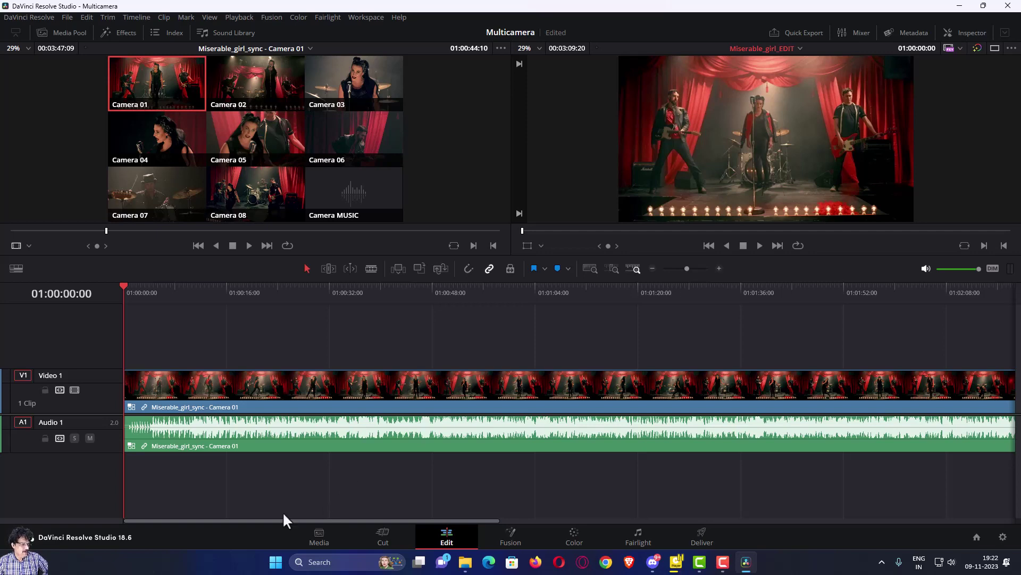
# - Switch the video portion of the multicam clip on Video 1 to the Camera 07 angle
pyautogui.moveTo(276, 522); pyautogui.dragTo(250, 537)
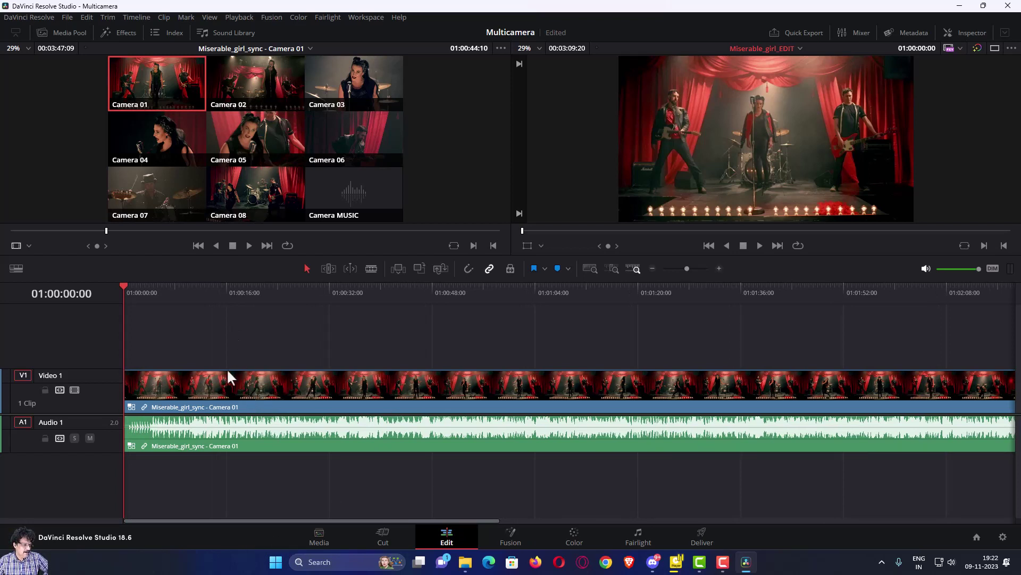
pyautogui.click(171, 388)
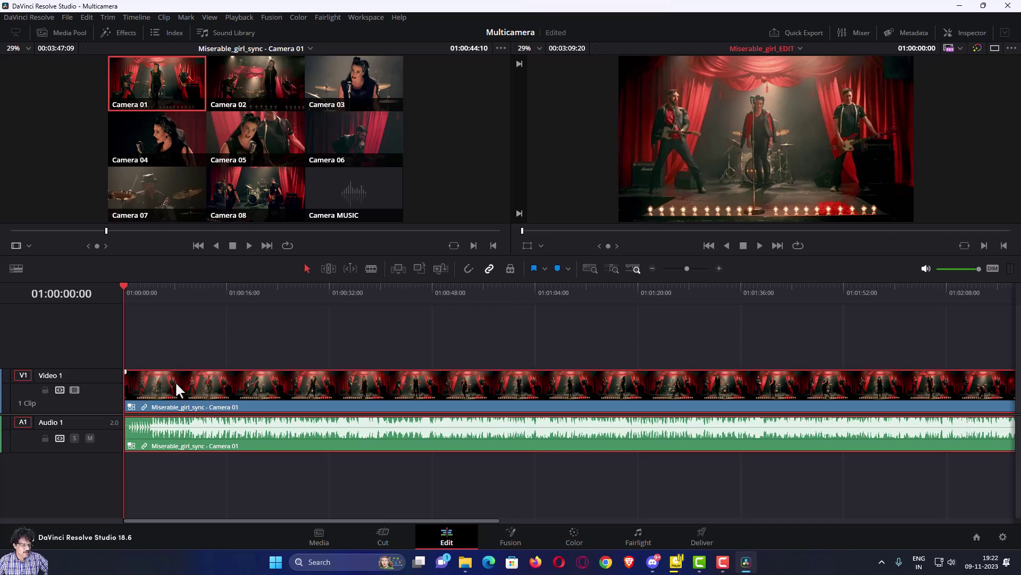
pyautogui.rightClick(174, 382)
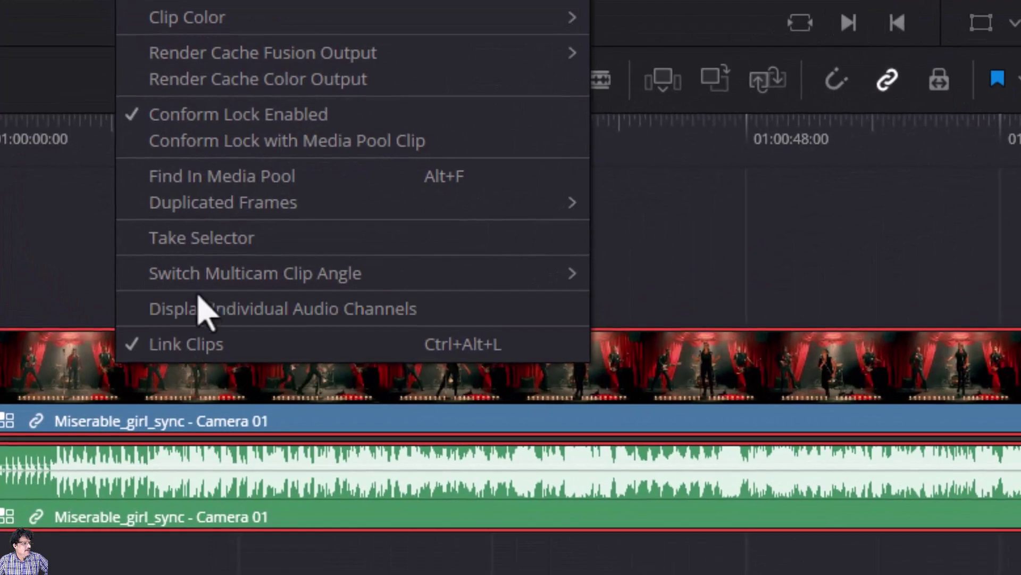
pyautogui.moveTo(207, 298)
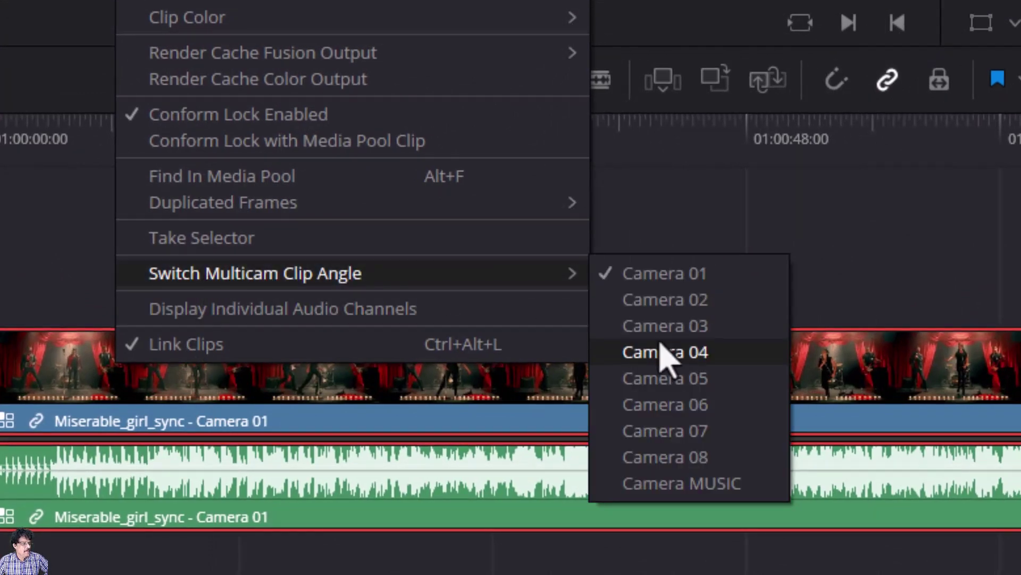
pyautogui.click(686, 442)
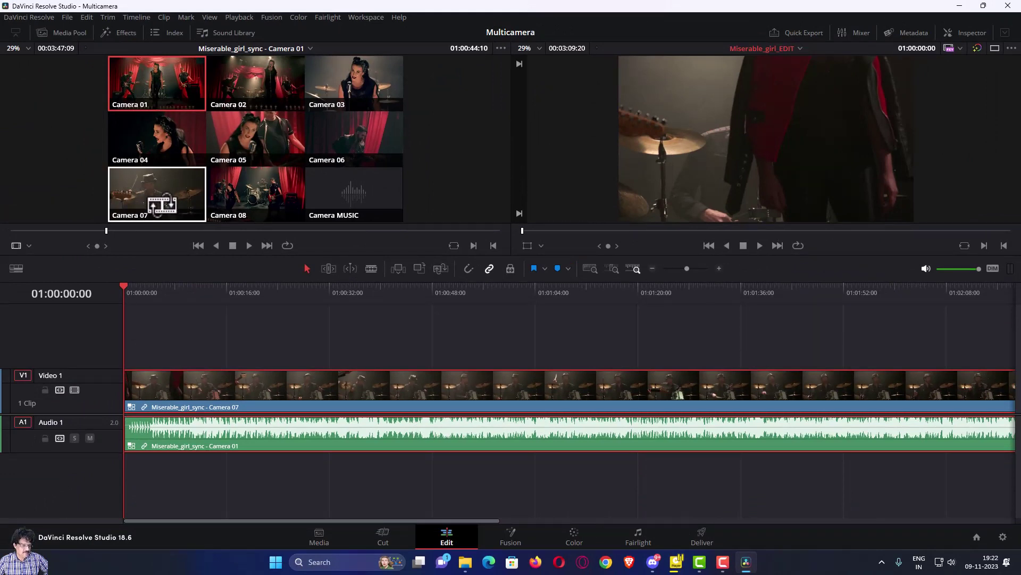
# - Switch the audio portion of the multicam clip on Audio 1 to the Camera MUSIC angle
pyautogui.rightClick(237, 435)
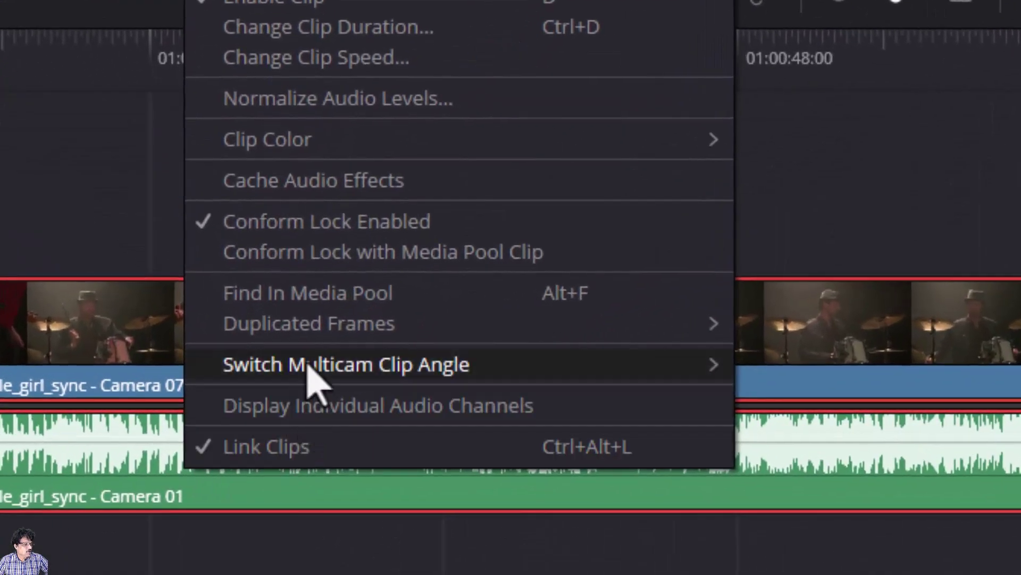
pyautogui.moveTo(307, 366)
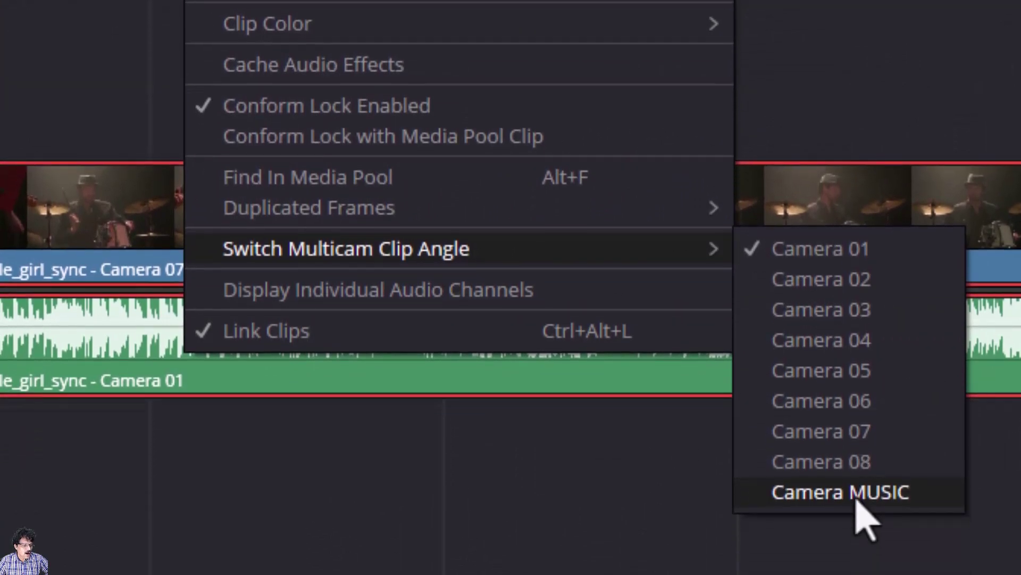
pyautogui.click(854, 495)
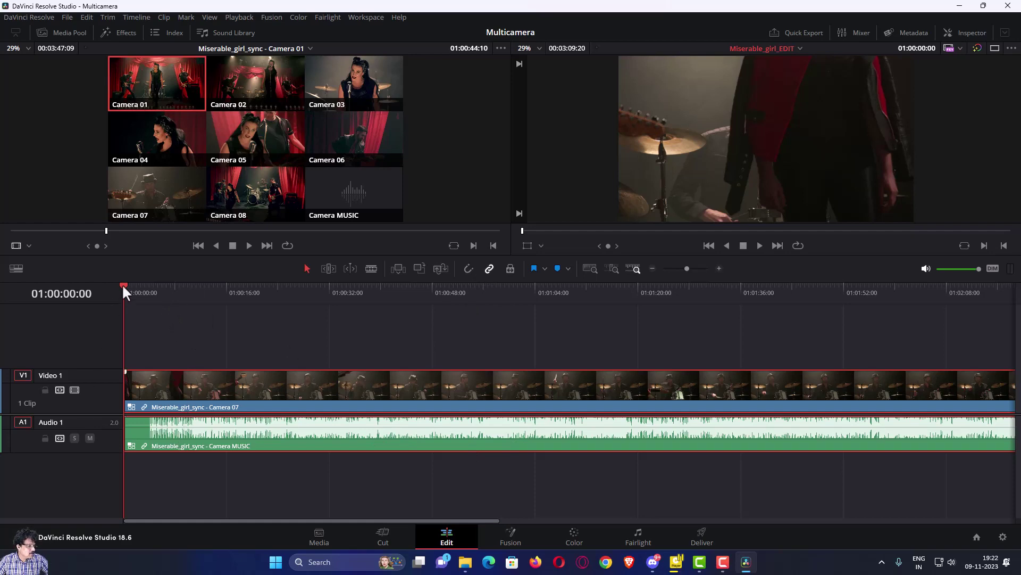
# - Split the multicam clip at 01:00:03:22, just before the music waveform starts, and ripple delete the silent opening section
pyautogui.moveTo(123, 291); pyautogui.dragTo(145, 292)
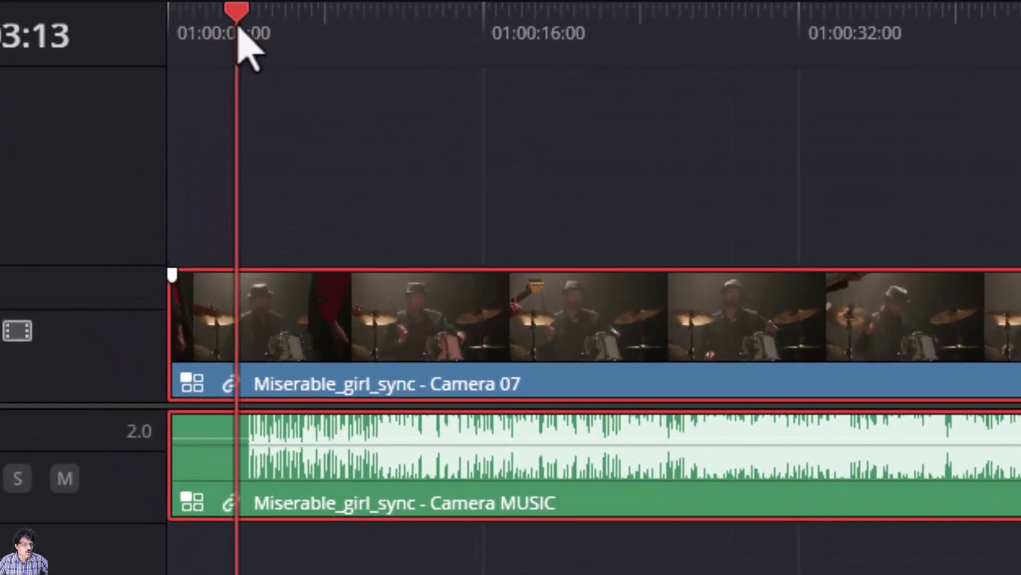
pyautogui.moveTo(238, 28); pyautogui.dragTo(243, 29)
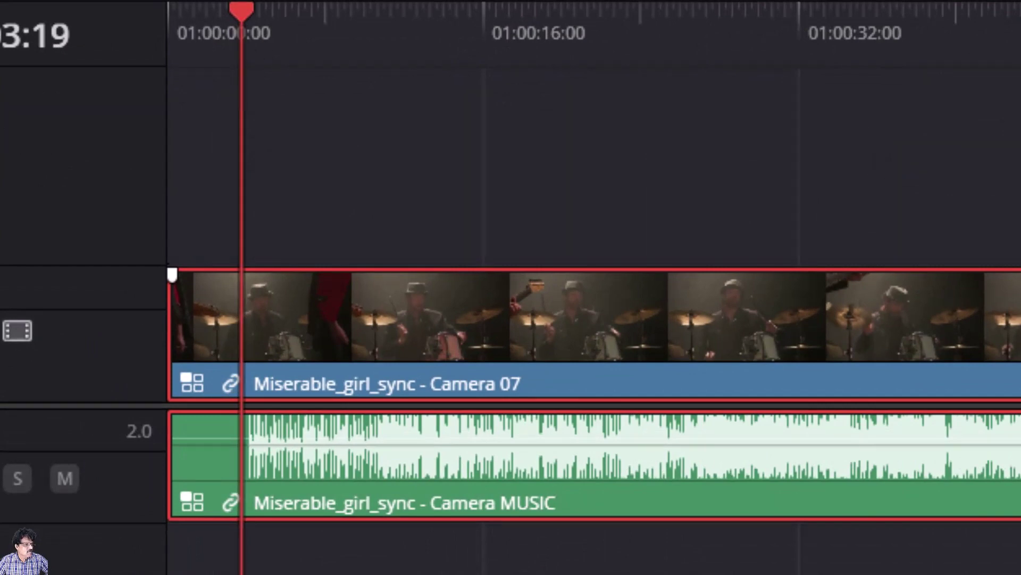
pyautogui.press('space')
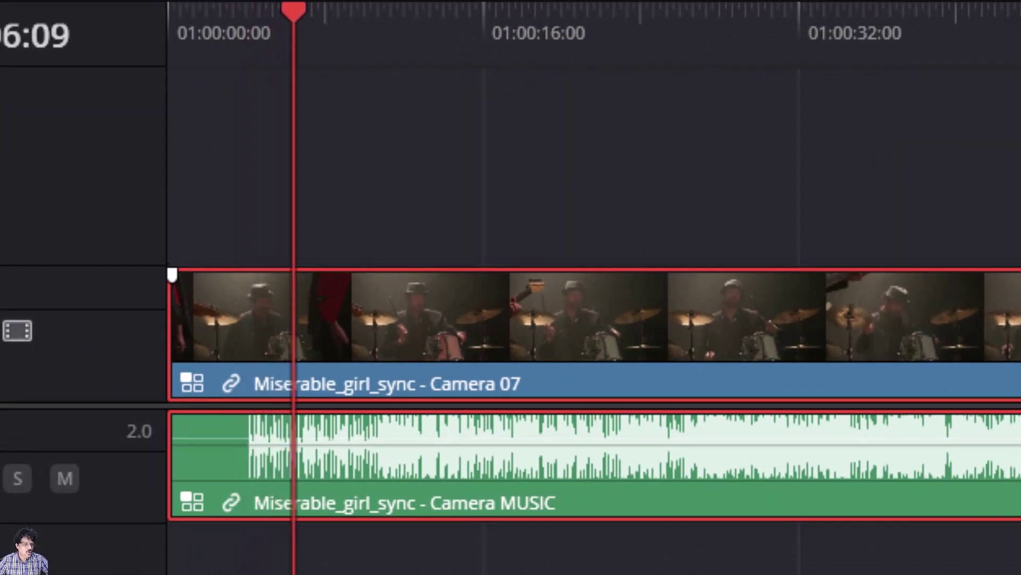
pyautogui.moveTo(296, 32); pyautogui.dragTo(241, 42)
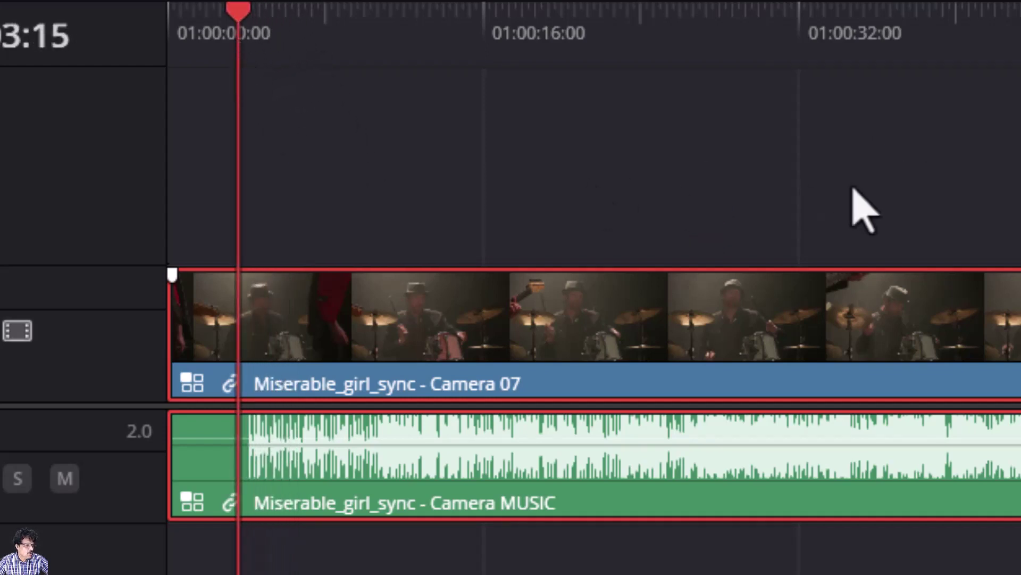
pyautogui.scroll(5, 353, 376)
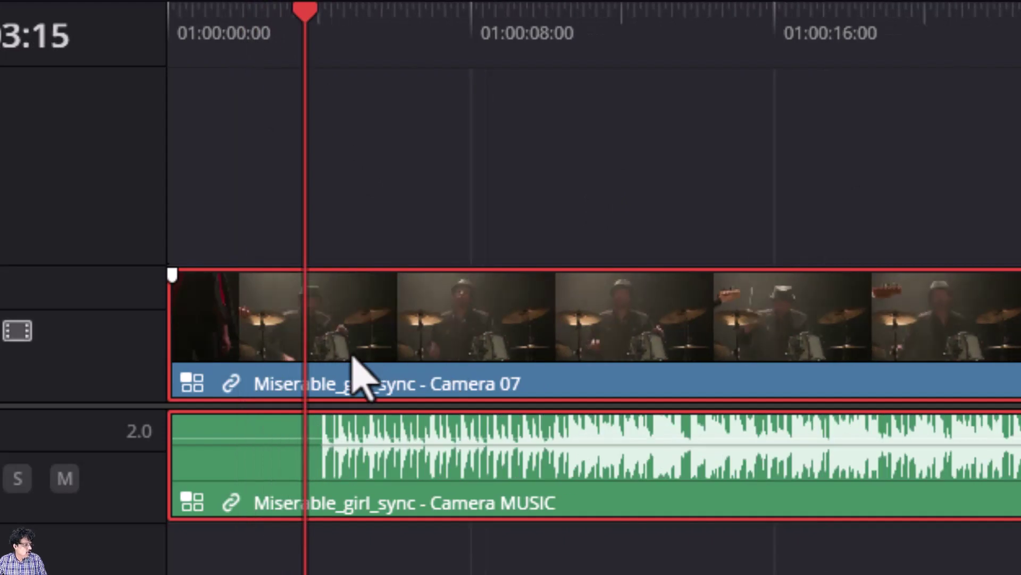
pyautogui.moveTo(725, 14); pyautogui.dragTo(767, 27)
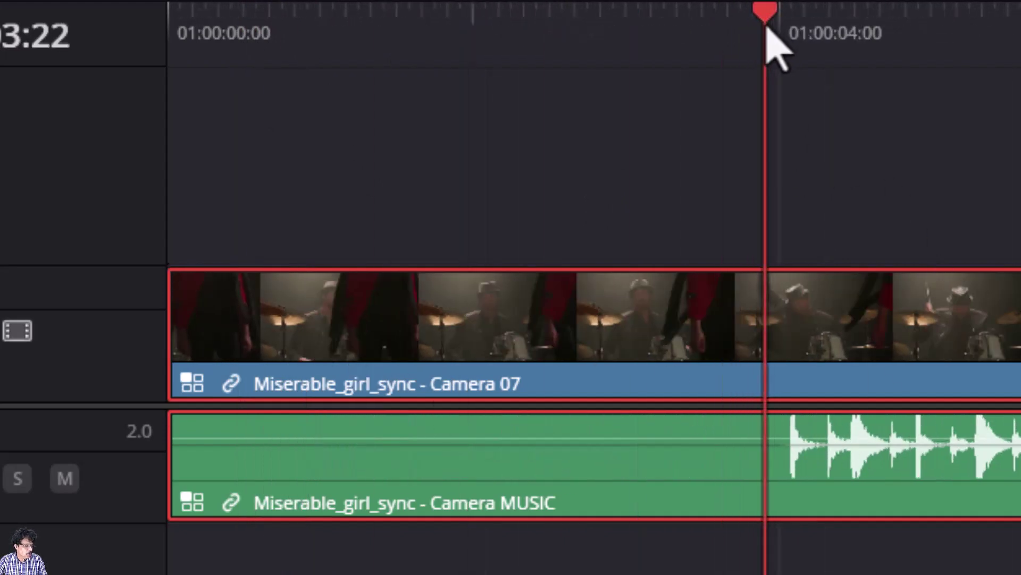
pyautogui.hotkey('ctrl', 'b')
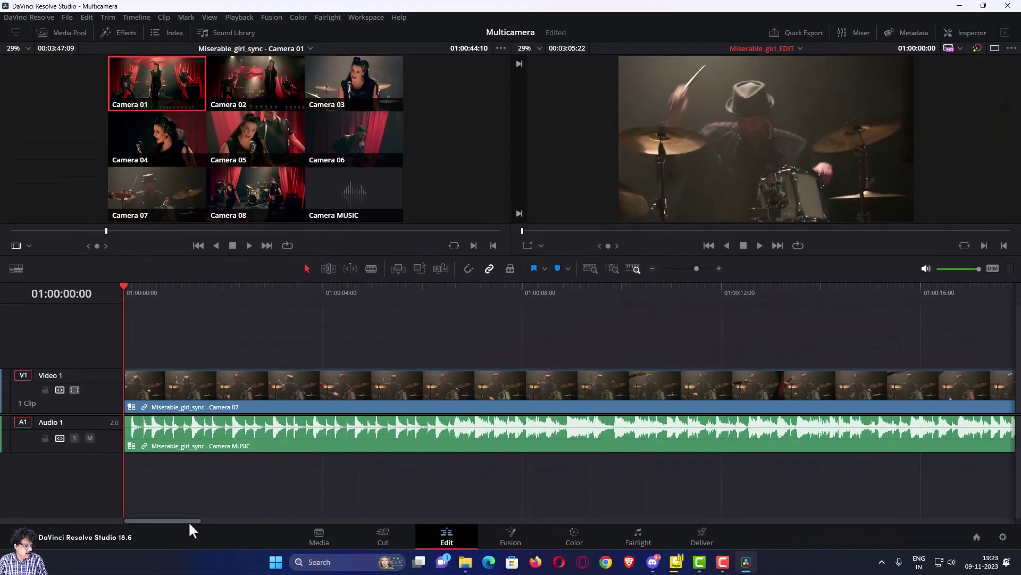
# - Switch the source viewer to Multicam mode and set angle cutting to video only, keeping Camera MUSIC as the audio angle
pyautogui.moveTo(203, 538); pyautogui.dragTo(947, 528)
pyautogui.moveTo(829, 515); pyautogui.dragTo(77, 525)
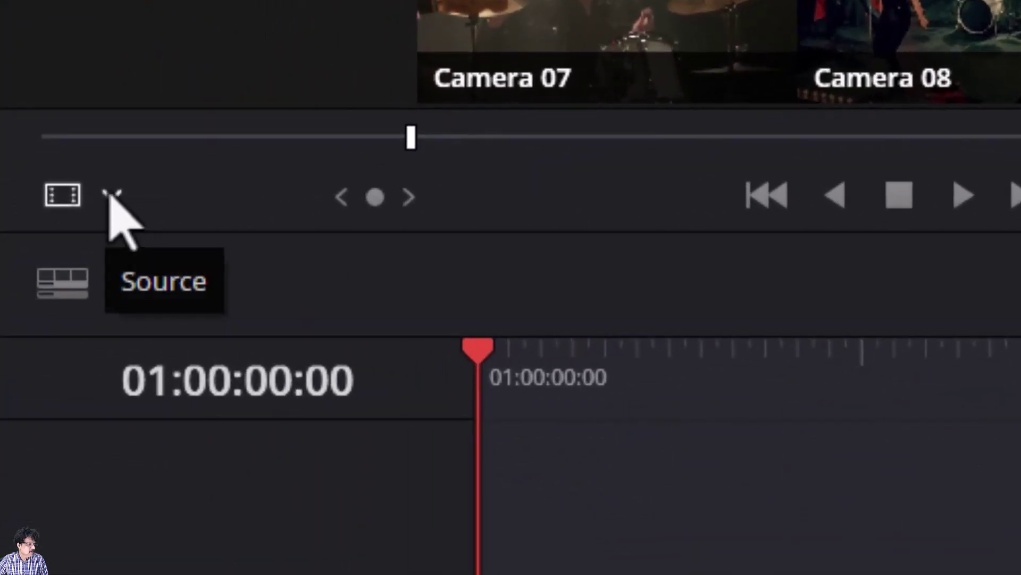
pyautogui.click(113, 196)
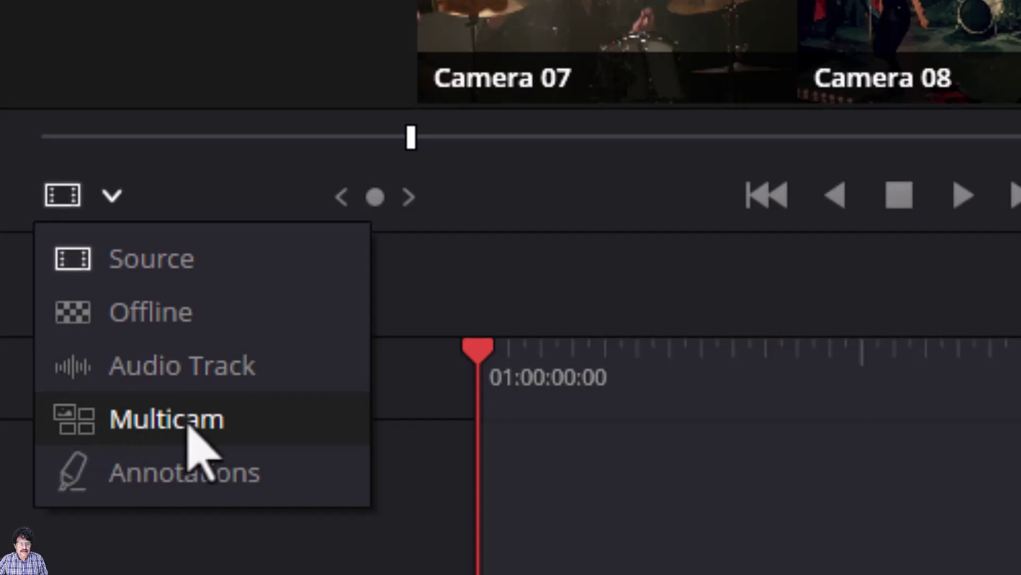
pyautogui.click(166, 419)
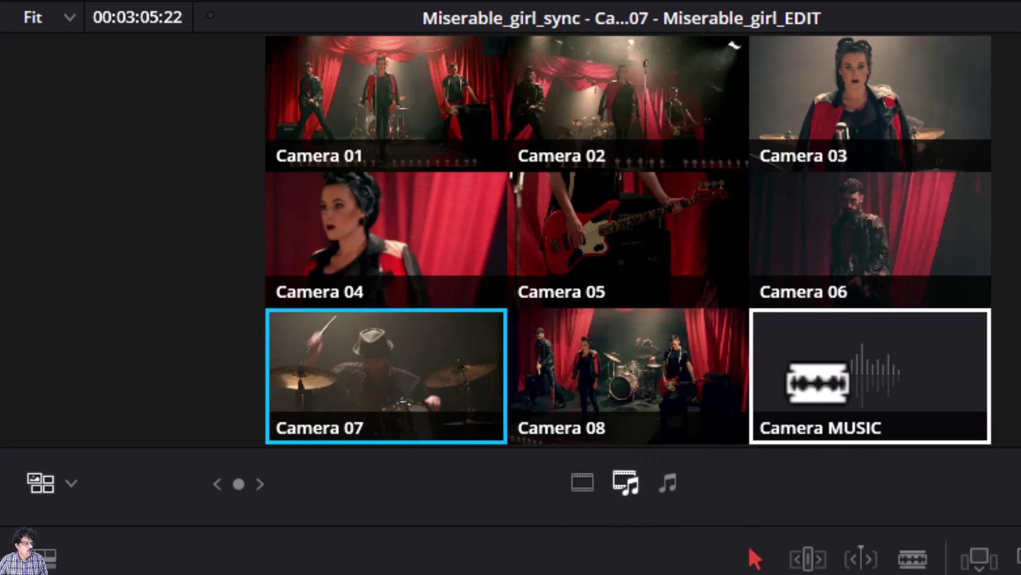
pyautogui.click(818, 382)
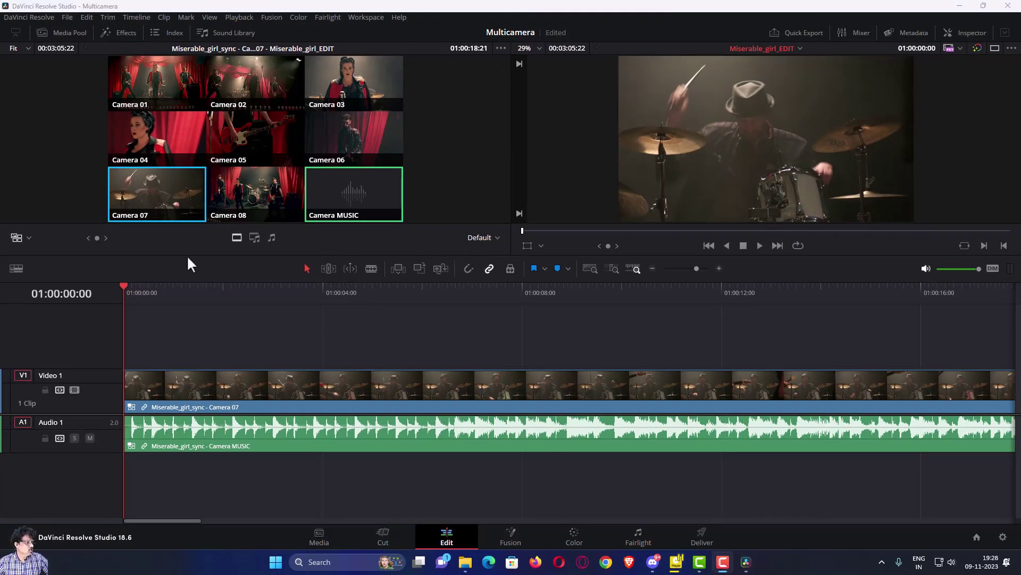
# - Play the timeline from its start and cut live to Camera 01, 06, 05, 06 and 05 at about 7, 10, 13, 16 and 20 seconds
pyautogui.click(760, 246)
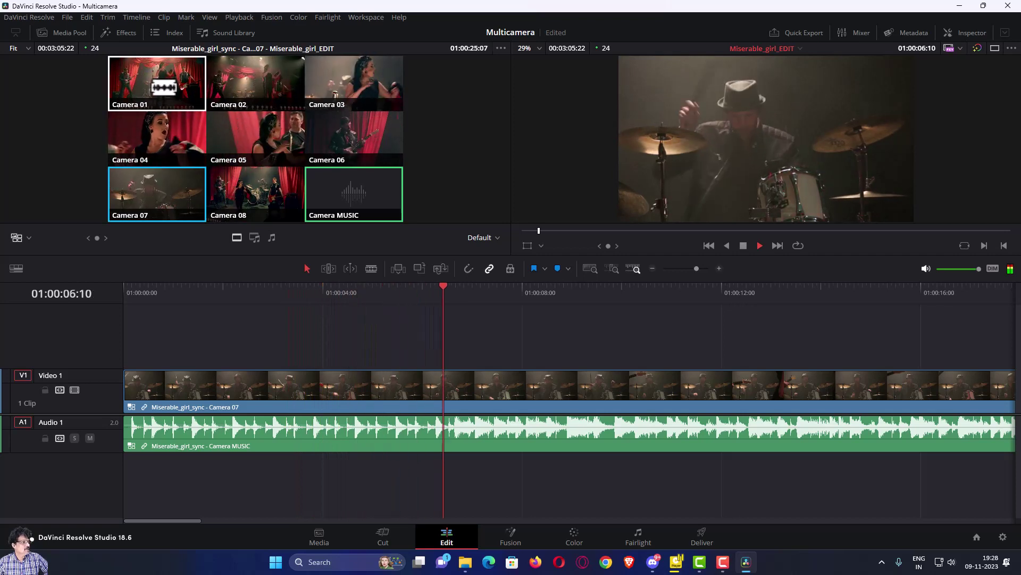
pyautogui.click(159, 86)
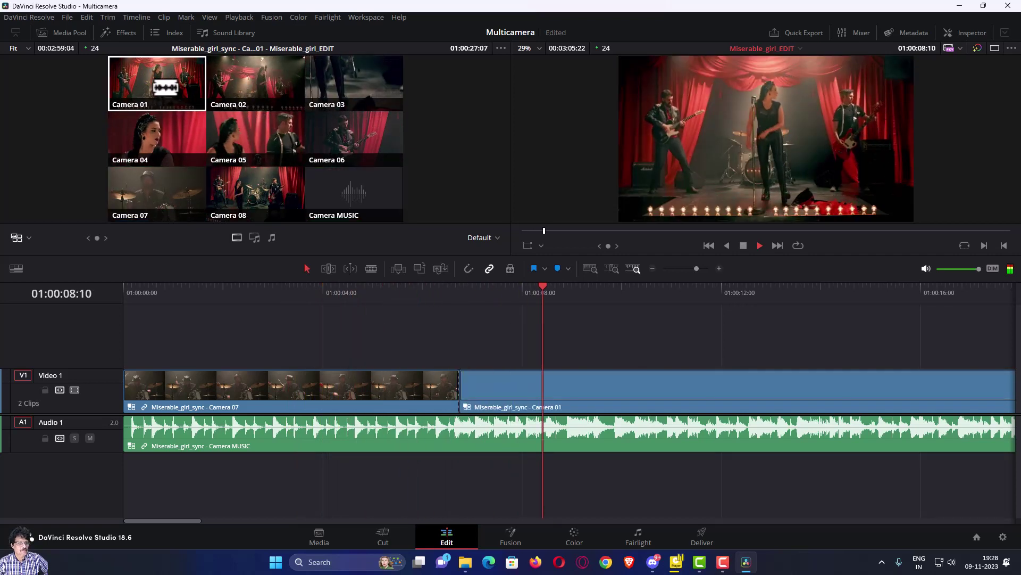
pyautogui.click(352, 139)
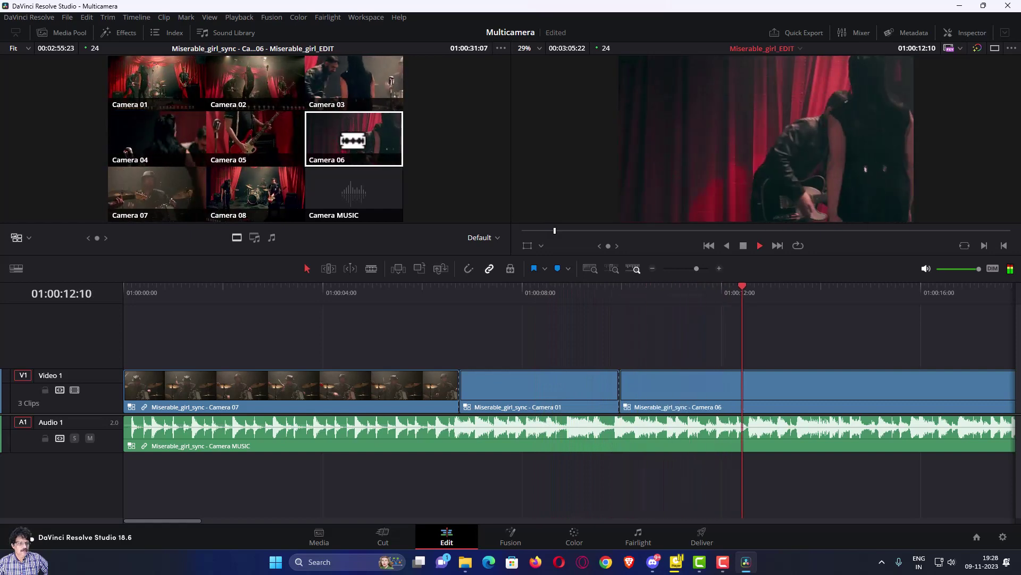
pyautogui.click(266, 141)
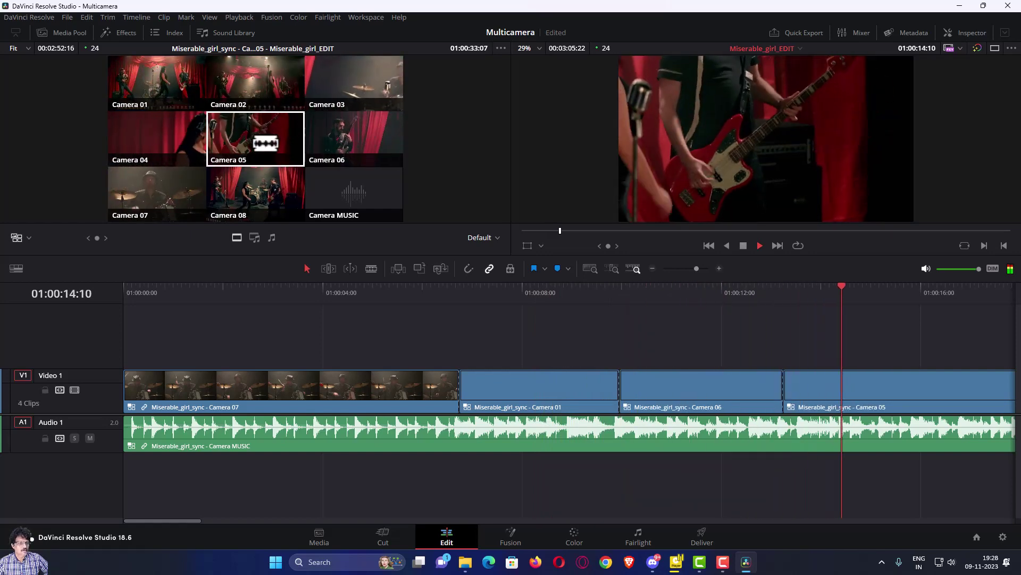
pyautogui.click(349, 139)
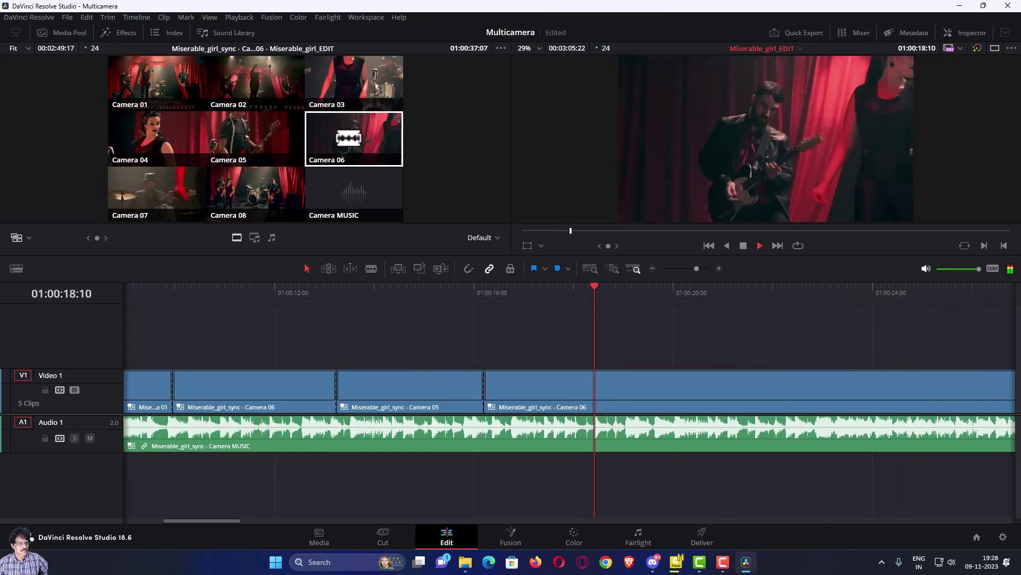
pyautogui.click(256, 137)
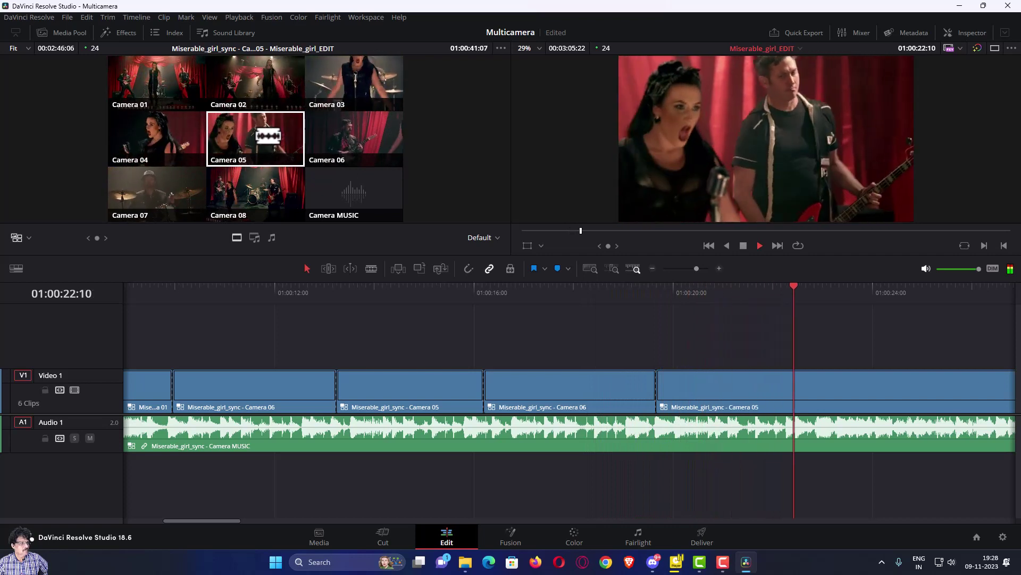
# - Continue cutting live to Camera 03, 02, 01, 04, 05, 06 and 03 at about 23, 26, 29, 31, 35, 39 and 42 seconds
pyautogui.click(347, 80)
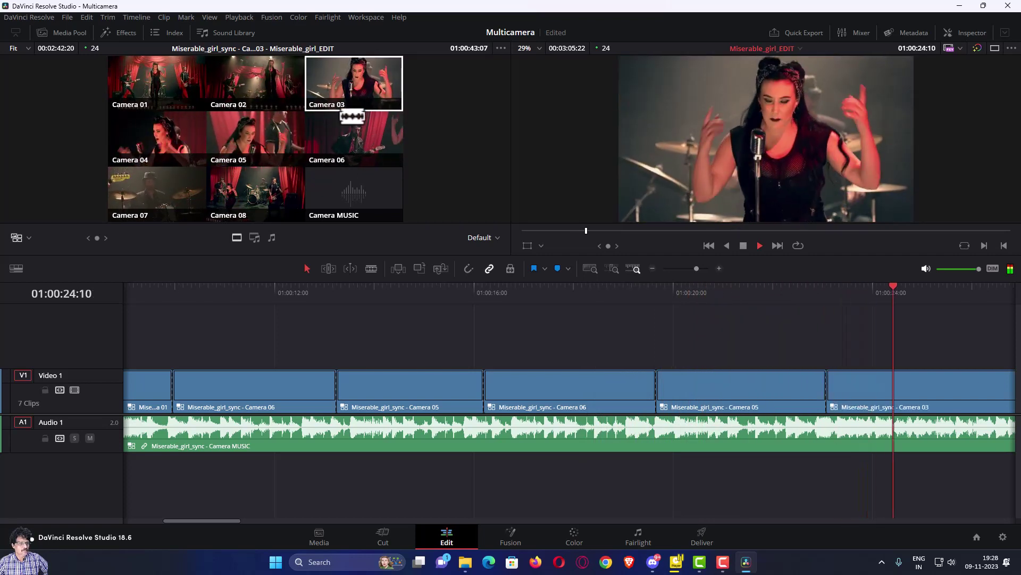
pyautogui.click(262, 85)
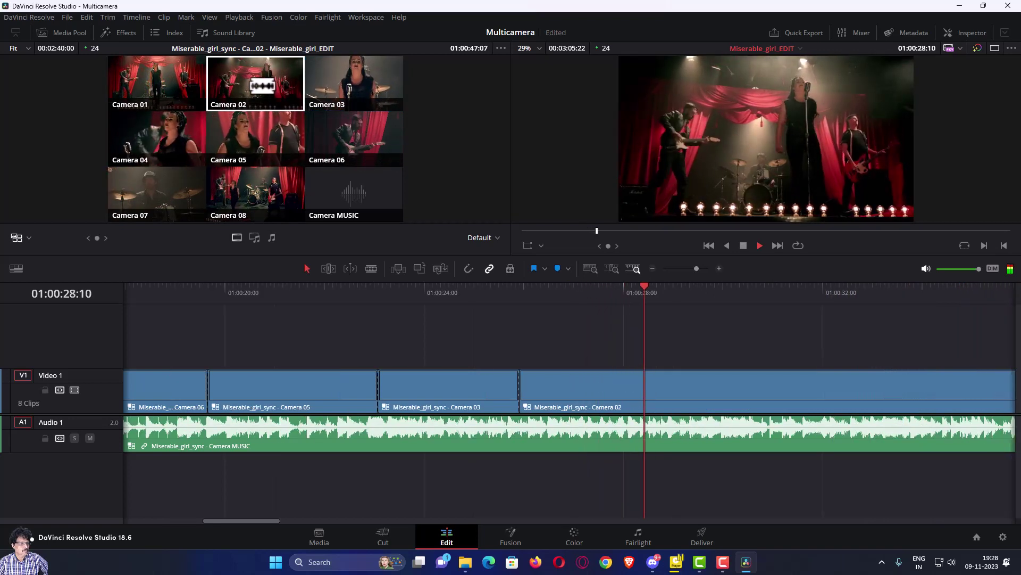
pyautogui.click(180, 83)
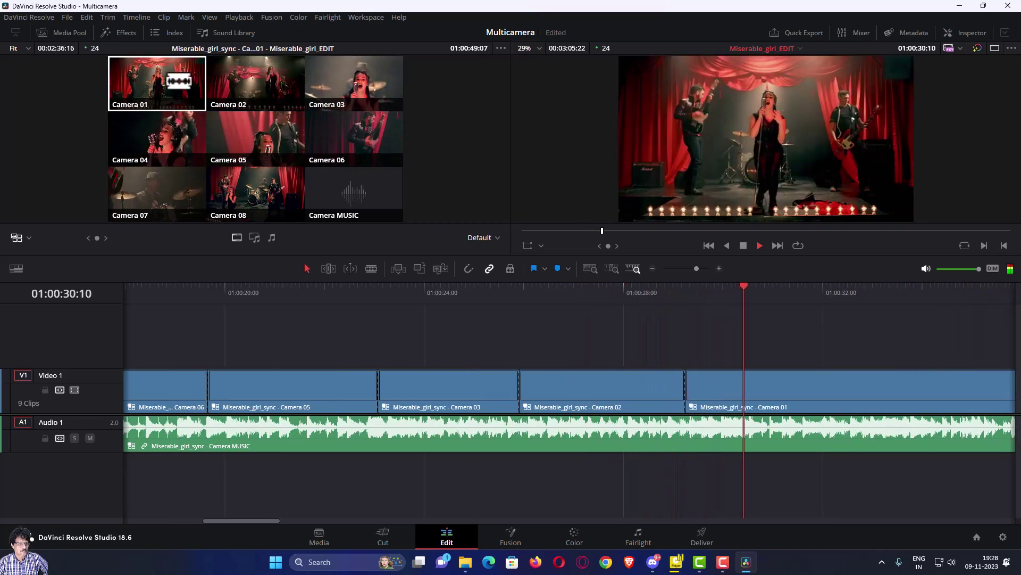
pyautogui.click(157, 136)
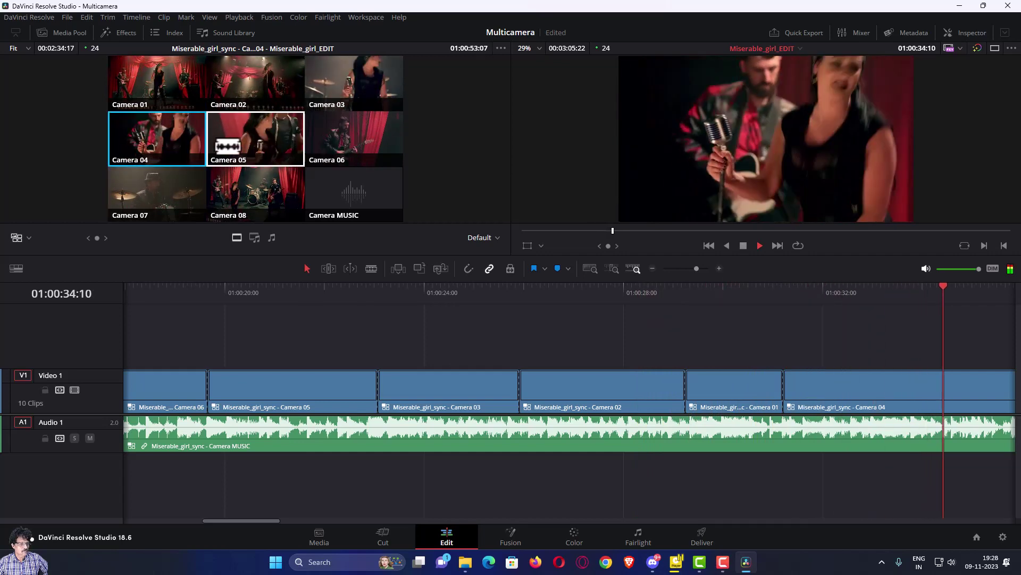
pyautogui.click(228, 145)
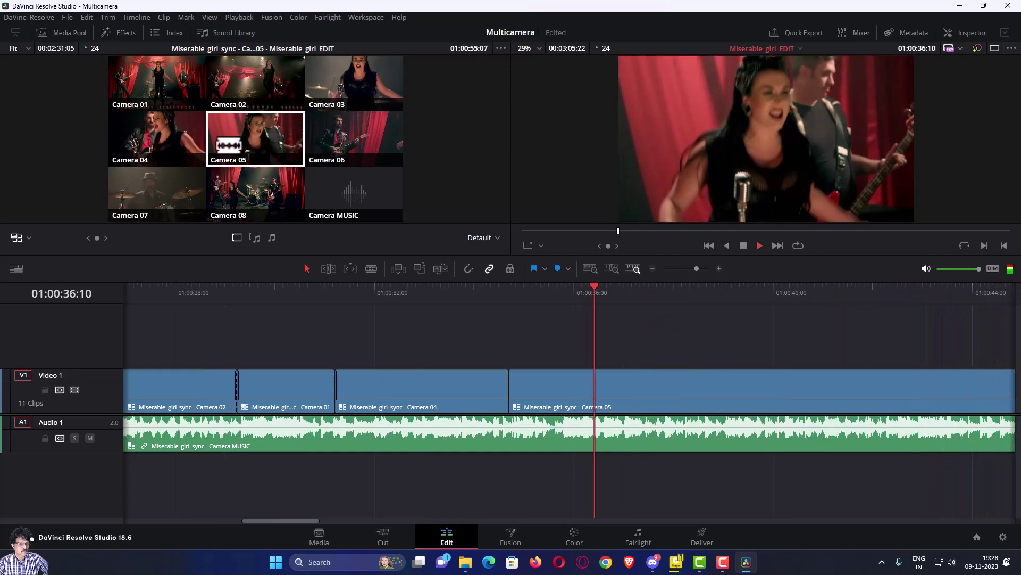
pyautogui.click(333, 133)
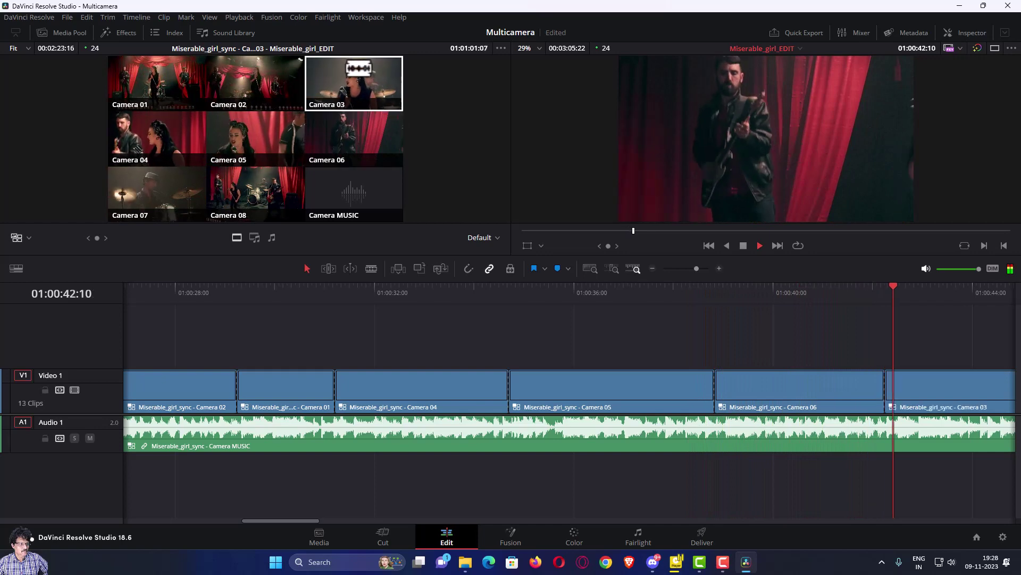
pyautogui.click(355, 84)
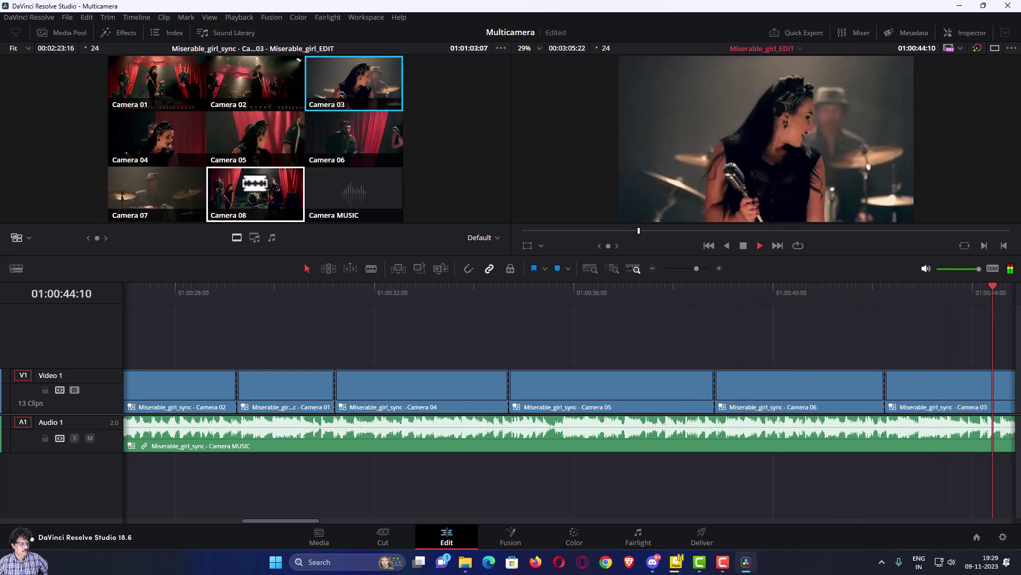
# - Cut the playing multicam clip to Cameras 08, 02, 04, 03, 06 and 05 in turn, from about 01:00:44 to 01:01:01
pyautogui.click(256, 194)
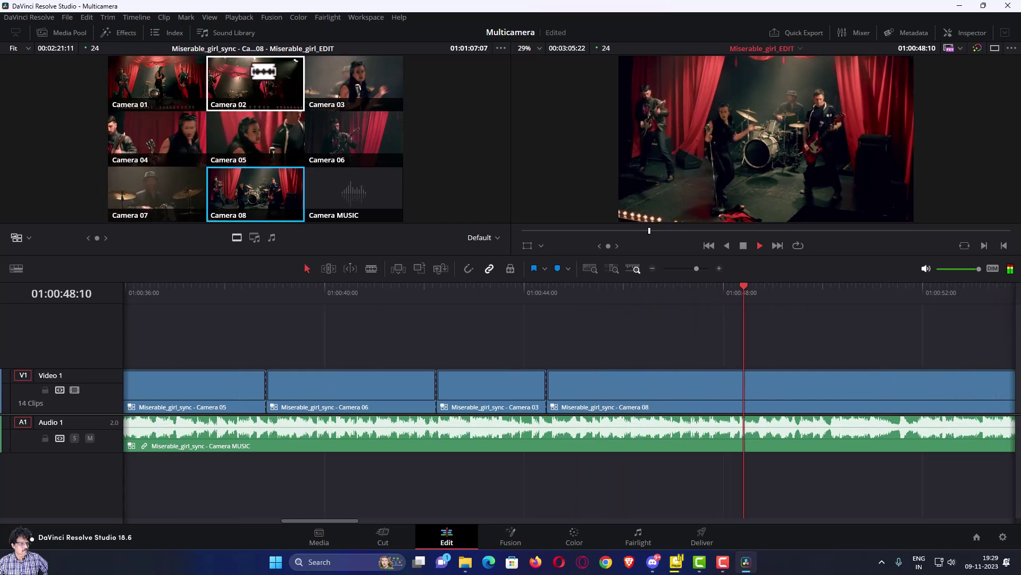
pyautogui.click(263, 72)
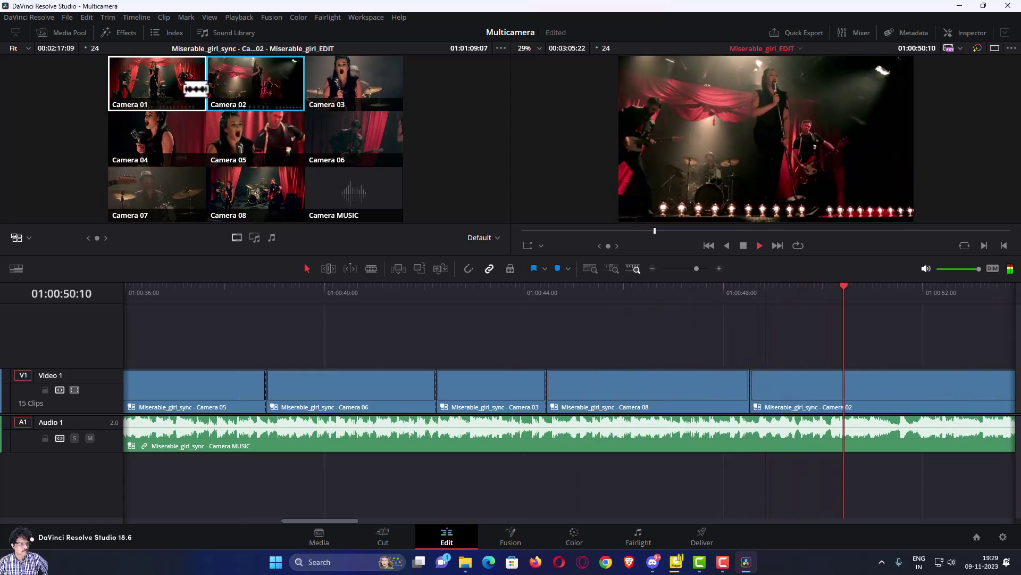
pyautogui.click(157, 139)
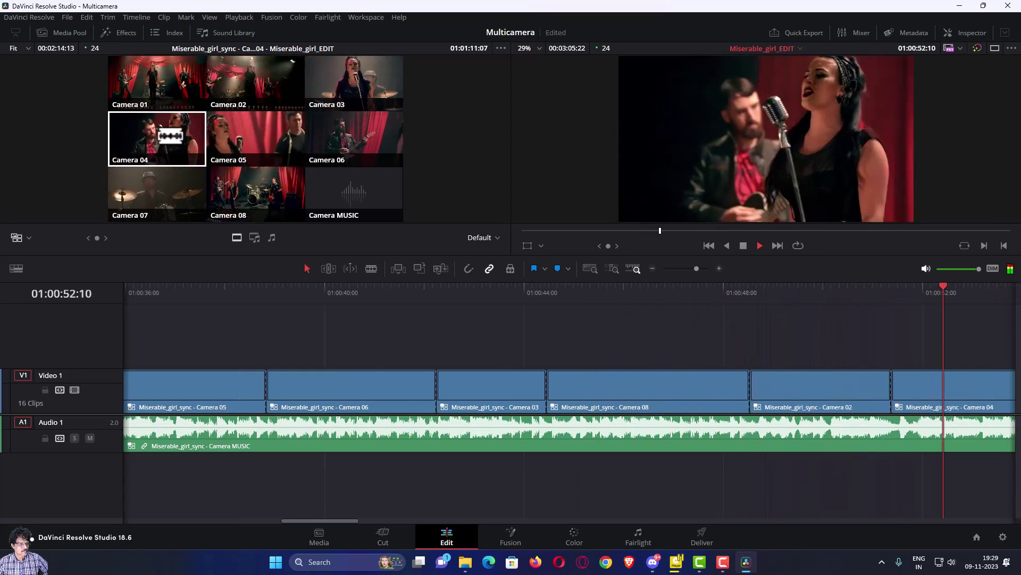
pyautogui.click(350, 81)
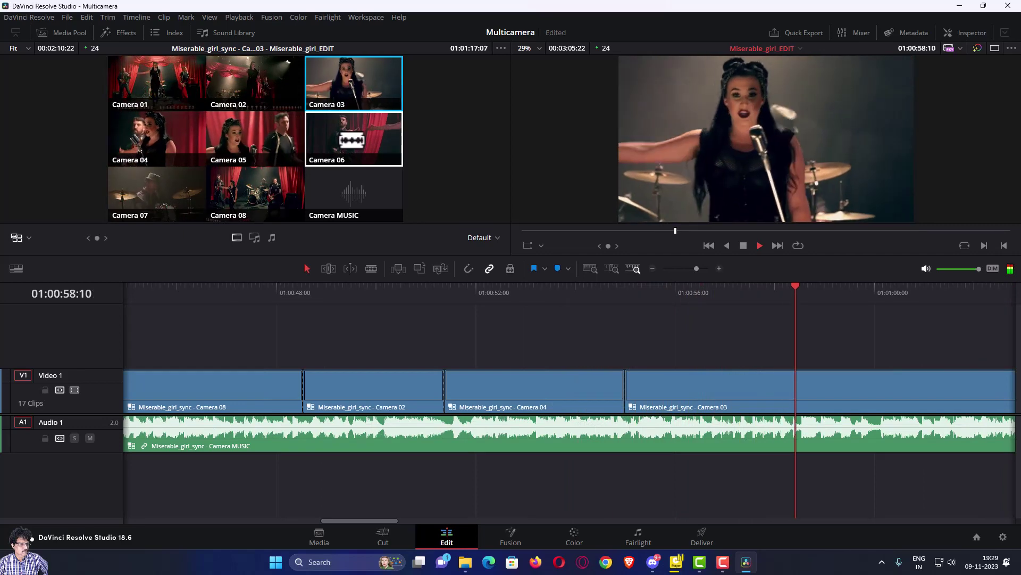
pyautogui.click(354, 137)
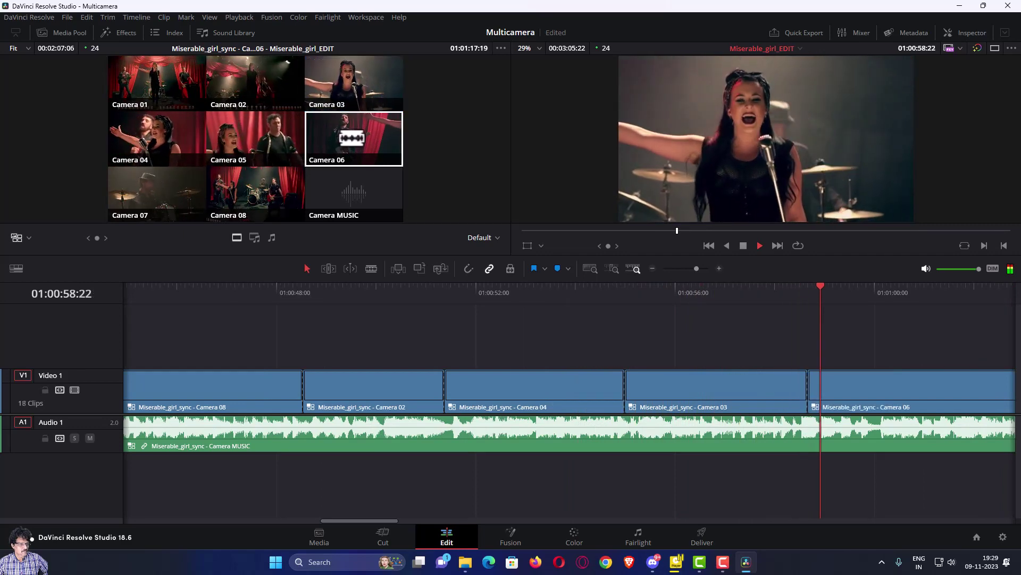
pyautogui.click(291, 141)
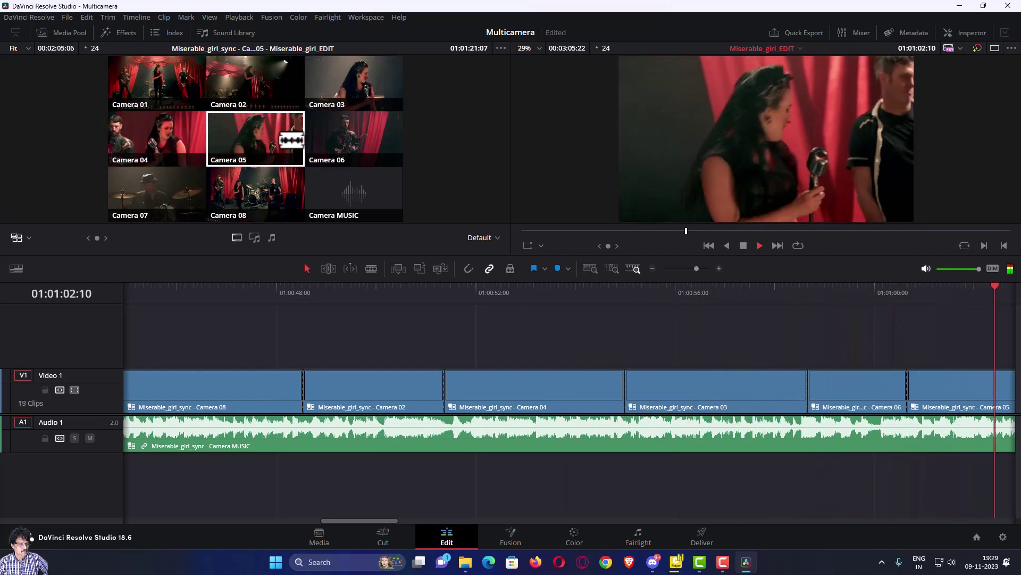
# - Cut the multicam edit during playback to Cameras 07, 08, 05, 01, 02 and 06 between about 01:01:04 and 01:01:14
pyautogui.click(200, 188)
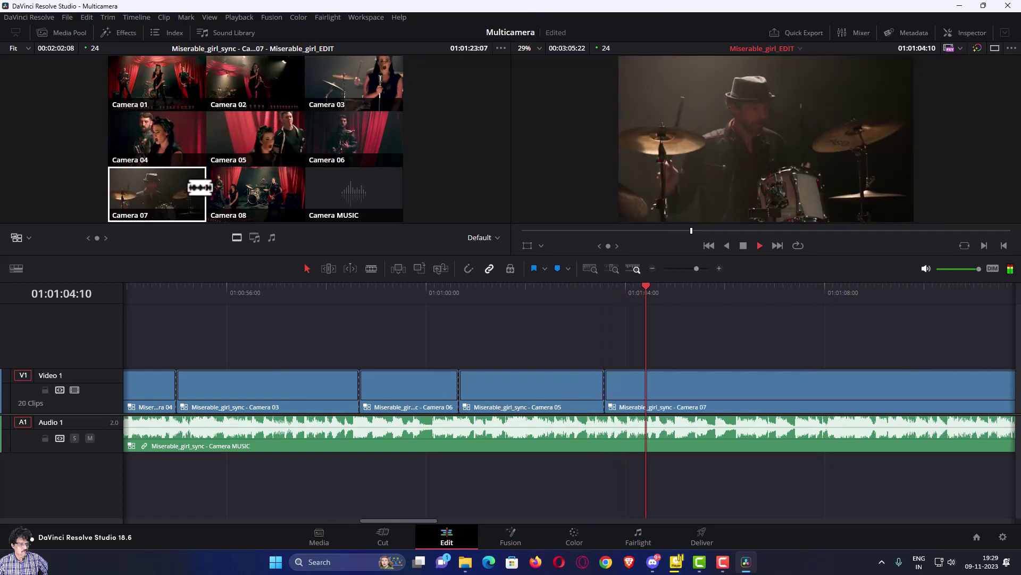
pyautogui.click(245, 196)
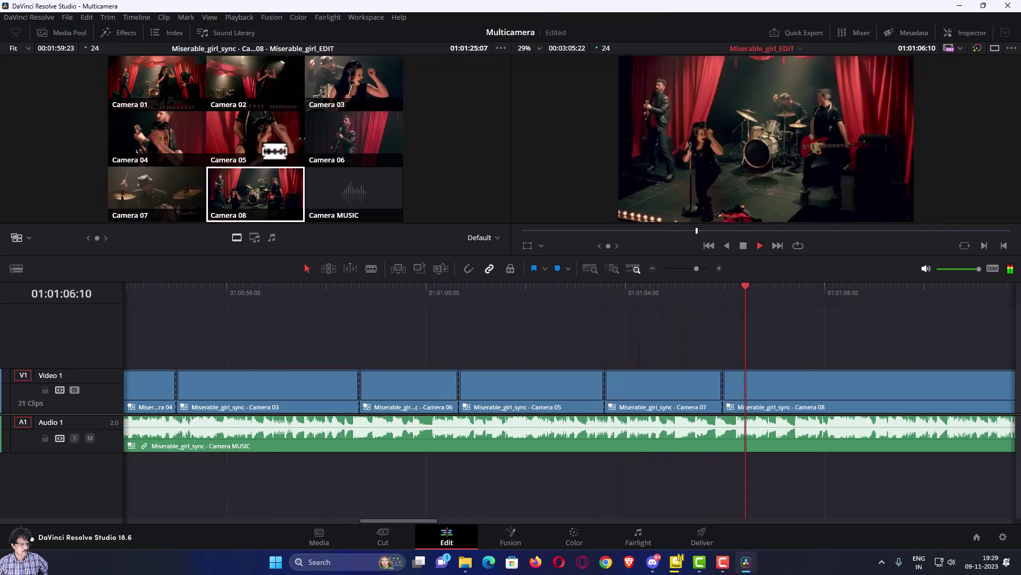
pyautogui.click(274, 138)
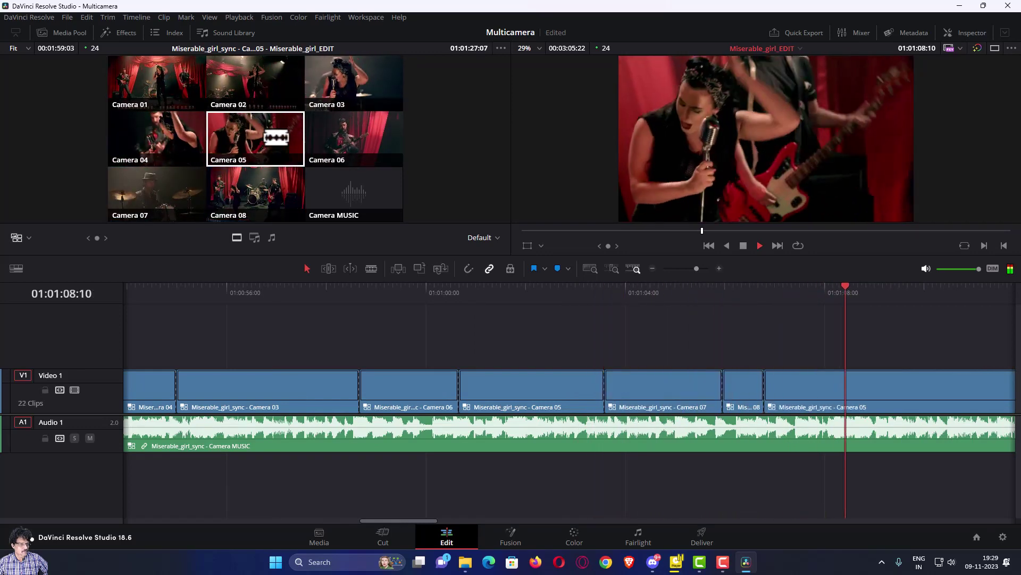
pyautogui.click(190, 84)
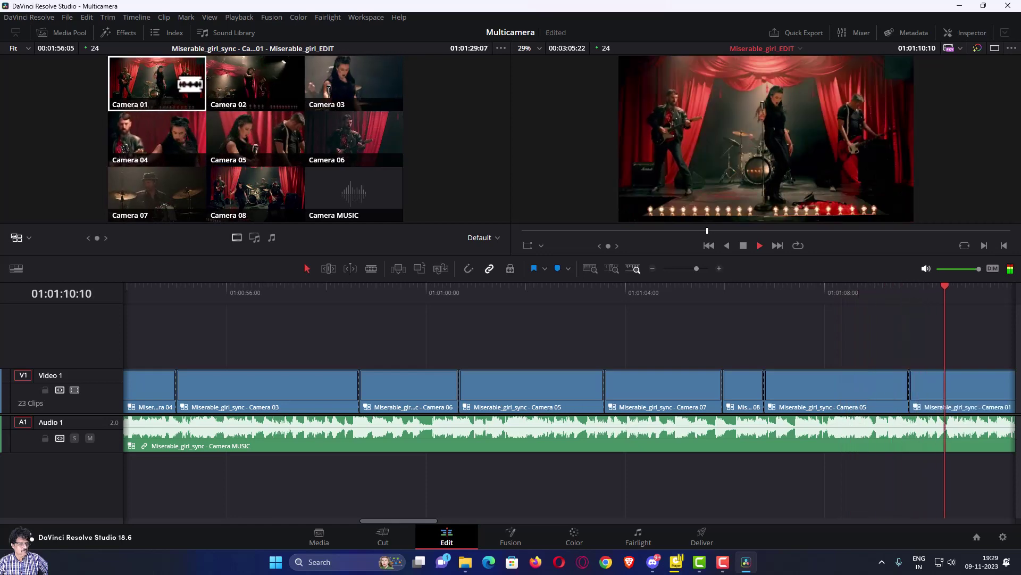
pyautogui.click(270, 76)
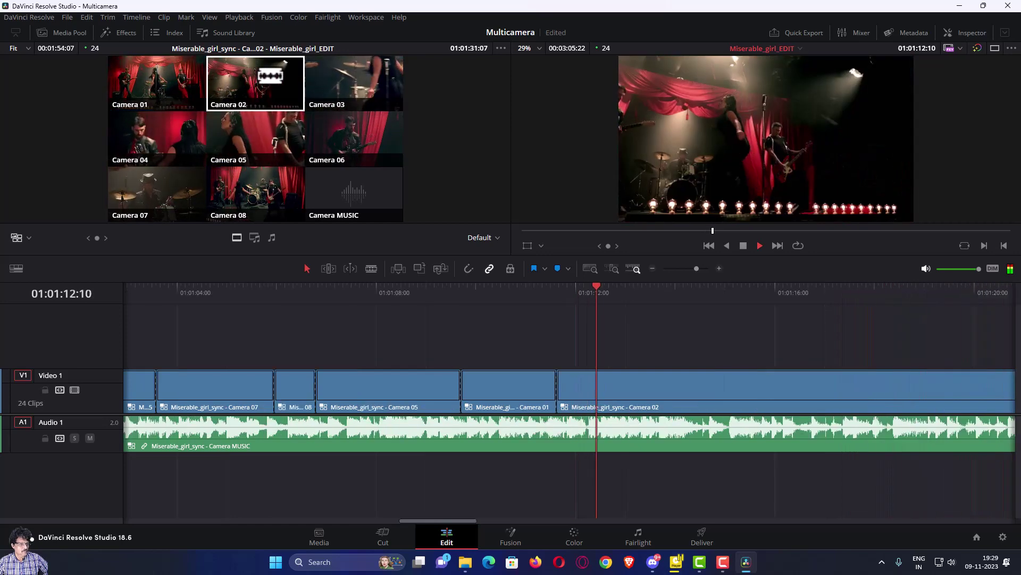
pyautogui.click(327, 133)
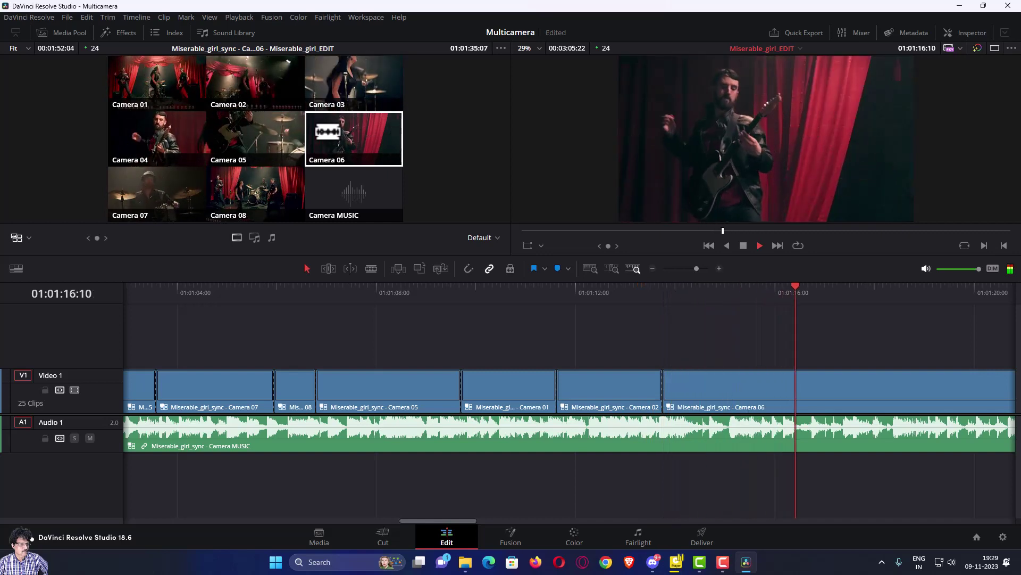
# - Switch angles live to Cameras 05, 06, 05, 03, 04 and 03 between about 01:01:18 and 01:01:34
pyautogui.click(263, 139)
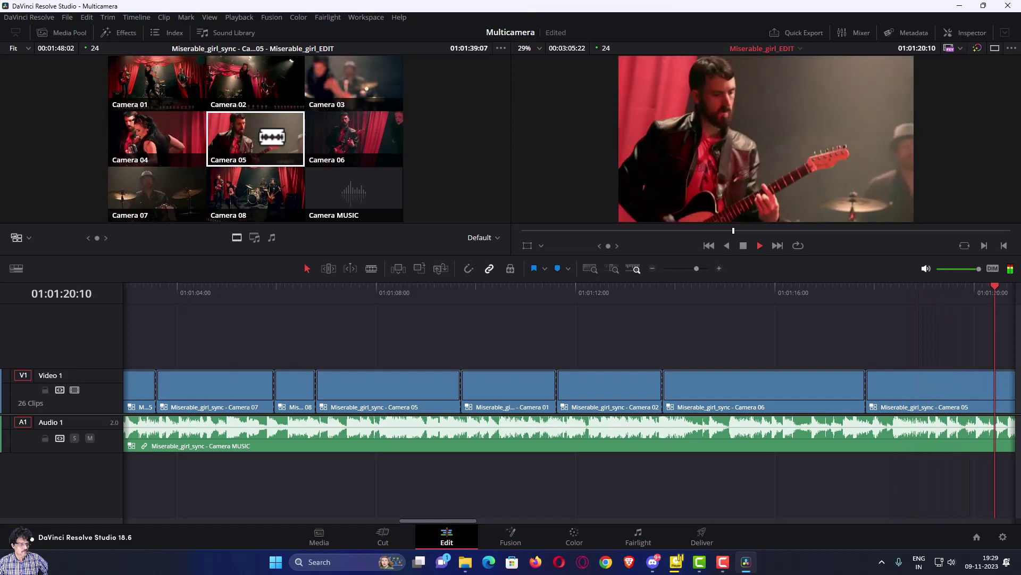
pyautogui.click(354, 141)
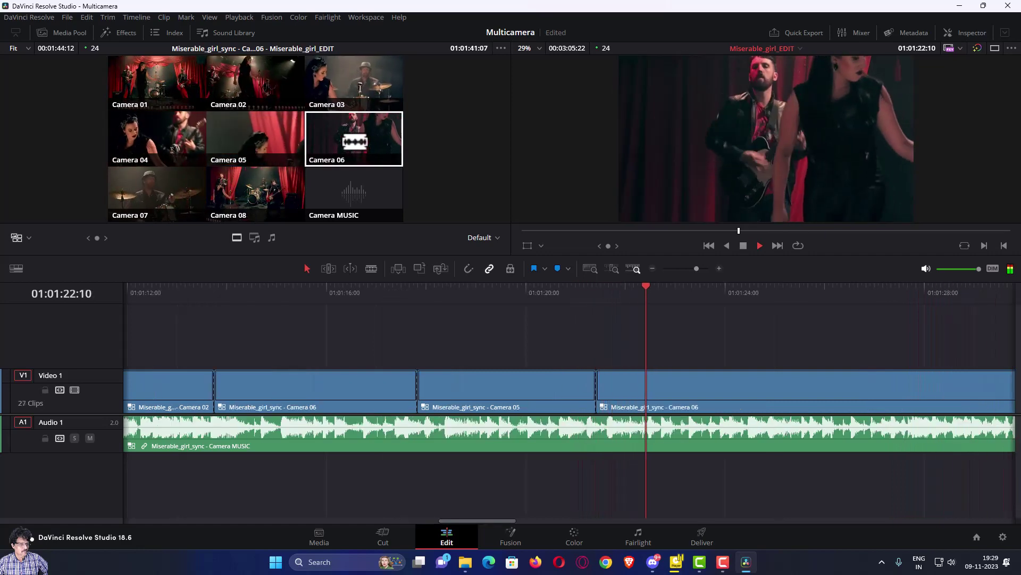
pyautogui.click(260, 142)
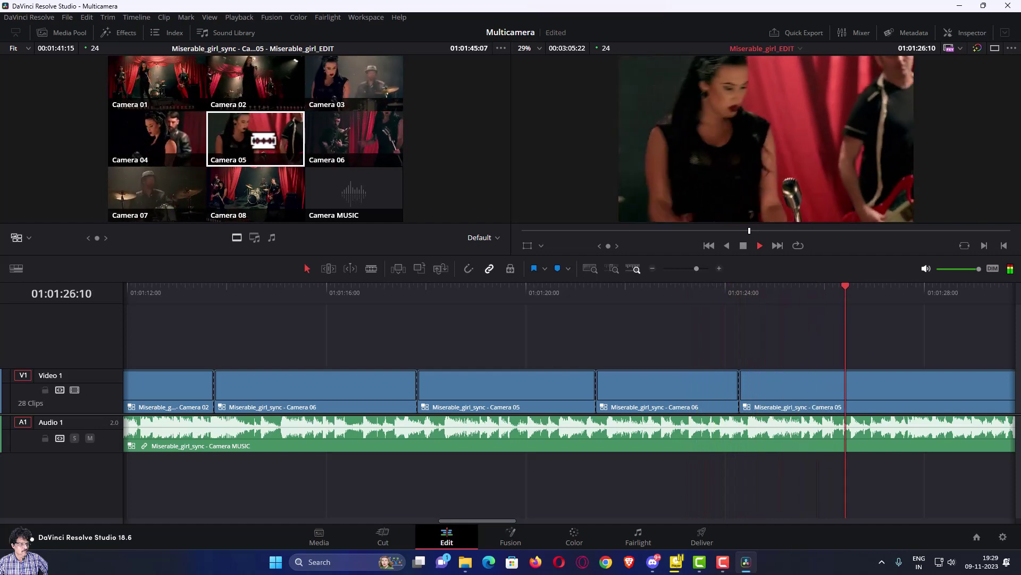
pyautogui.click(348, 88)
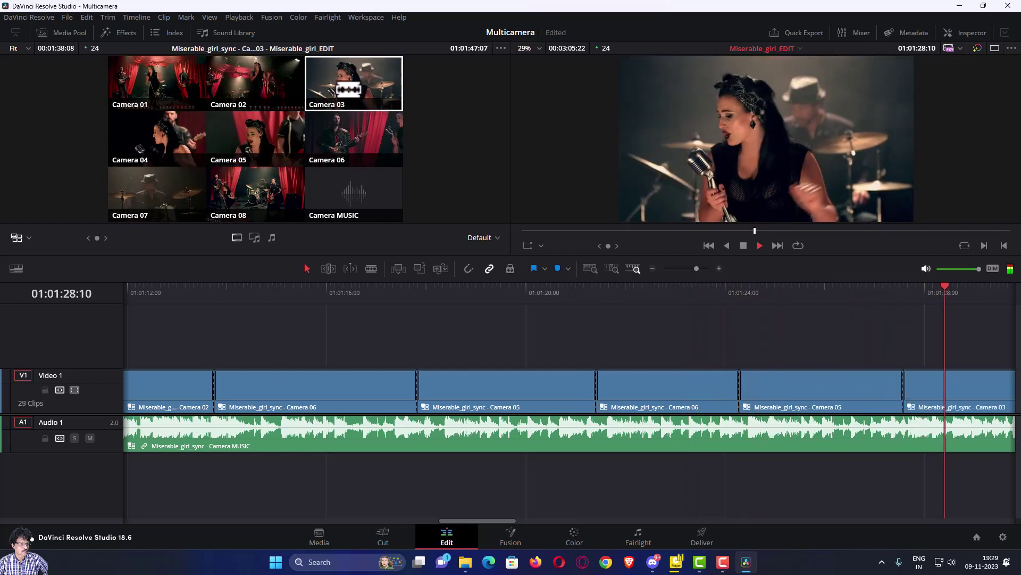
pyautogui.click(160, 147)
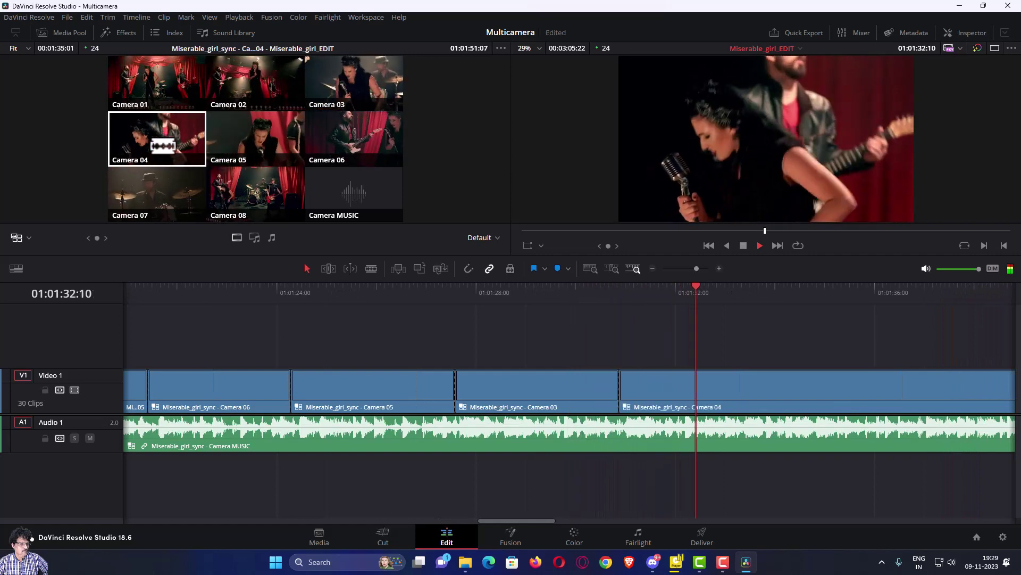
pyautogui.click(345, 83)
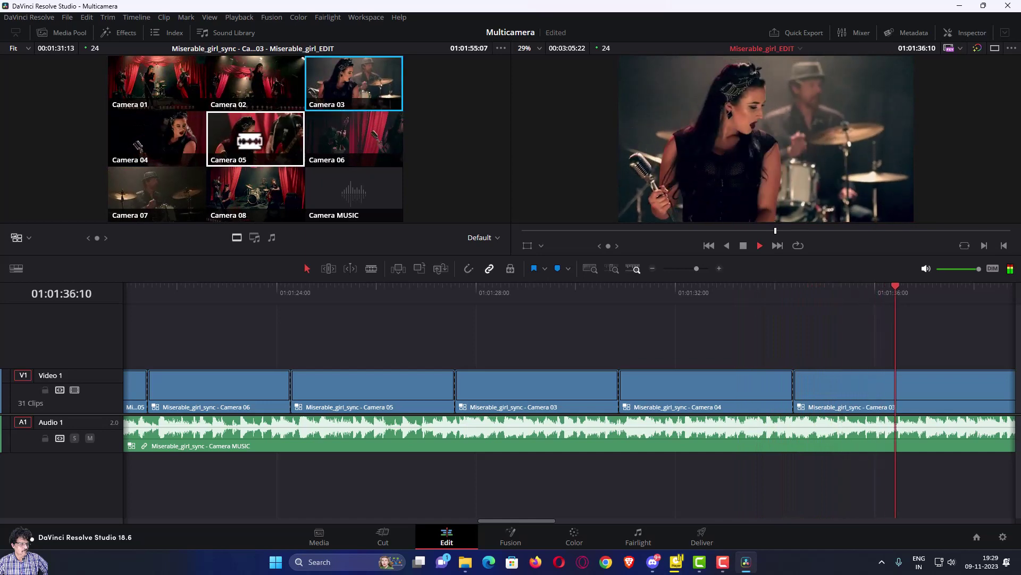
# - Cut the playing multicam clip to Cameras 05, 02, 01, 02, 03 and 06 between about 01:01:37 and 01:01:53
pyautogui.click(251, 140)
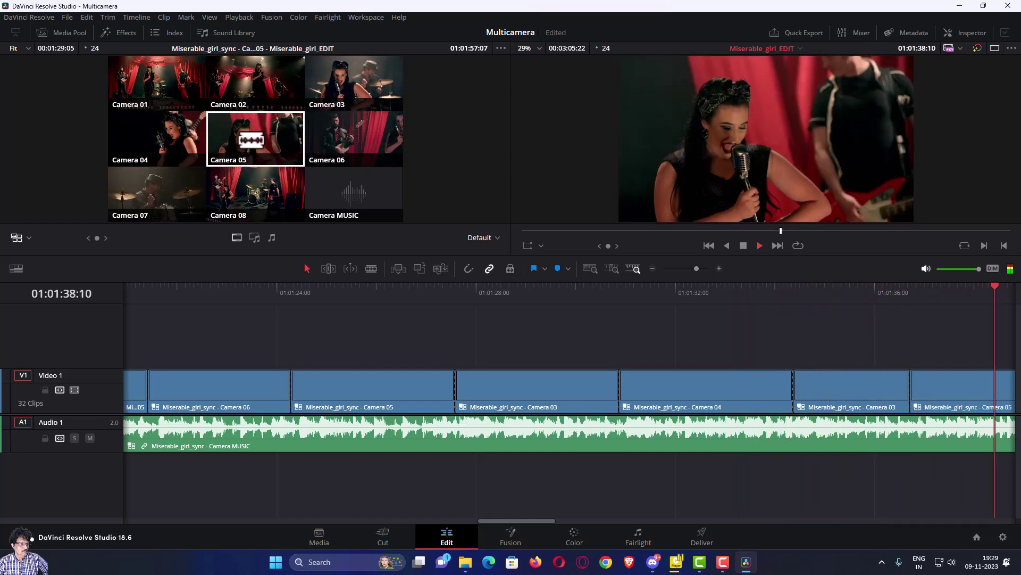
pyautogui.click(276, 84)
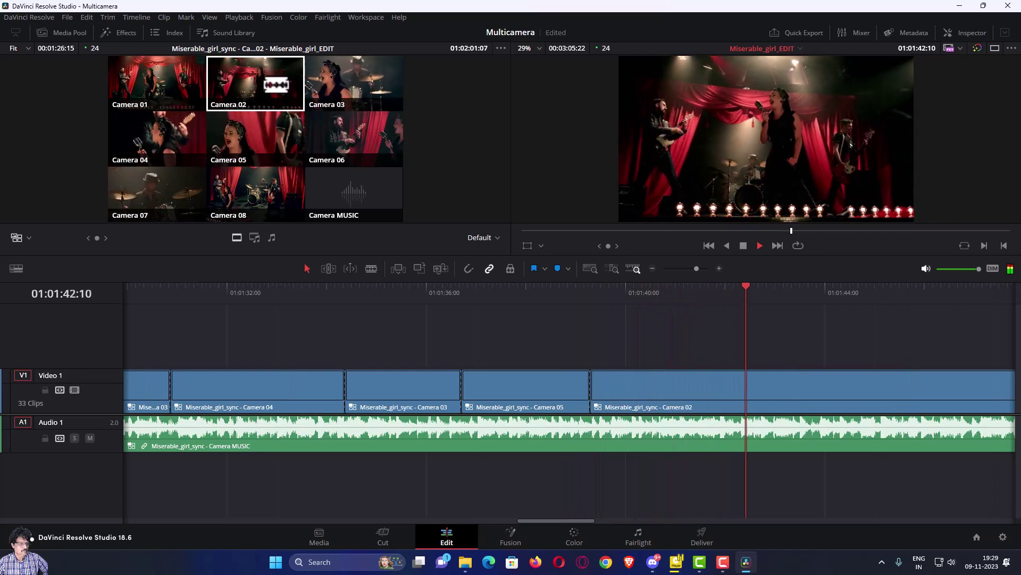
pyautogui.click(170, 94)
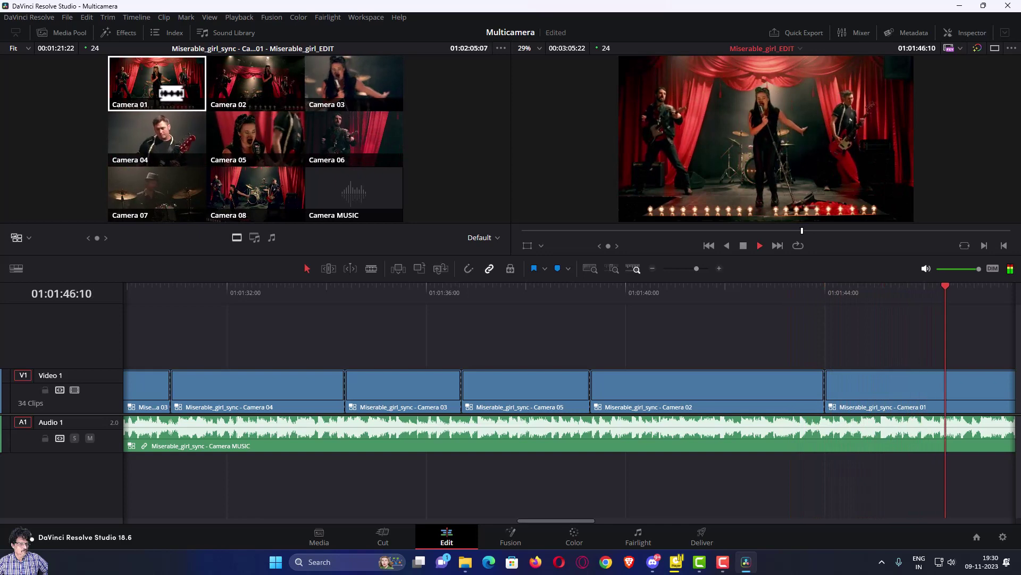
pyautogui.click(250, 84)
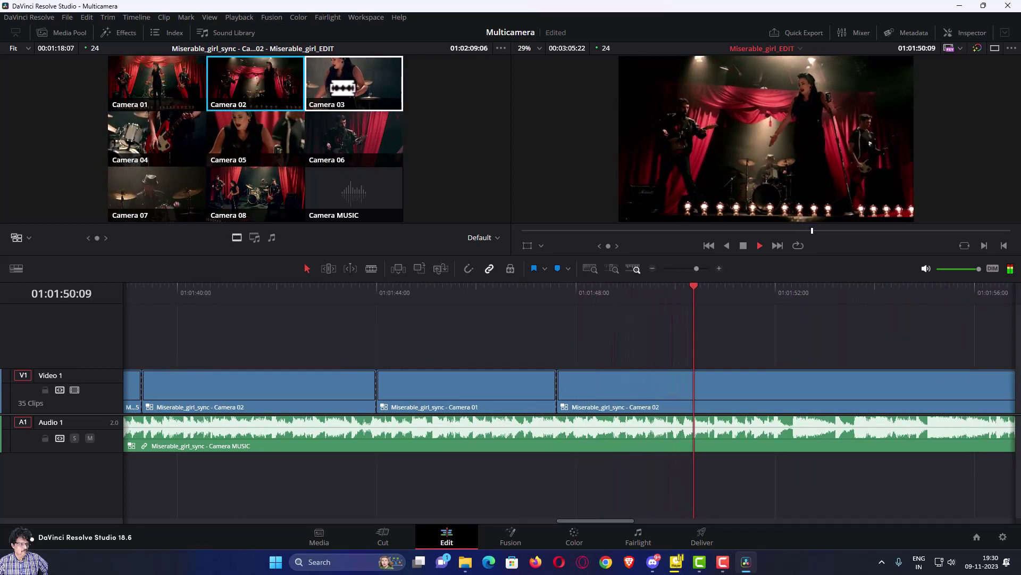
pyautogui.click(354, 84)
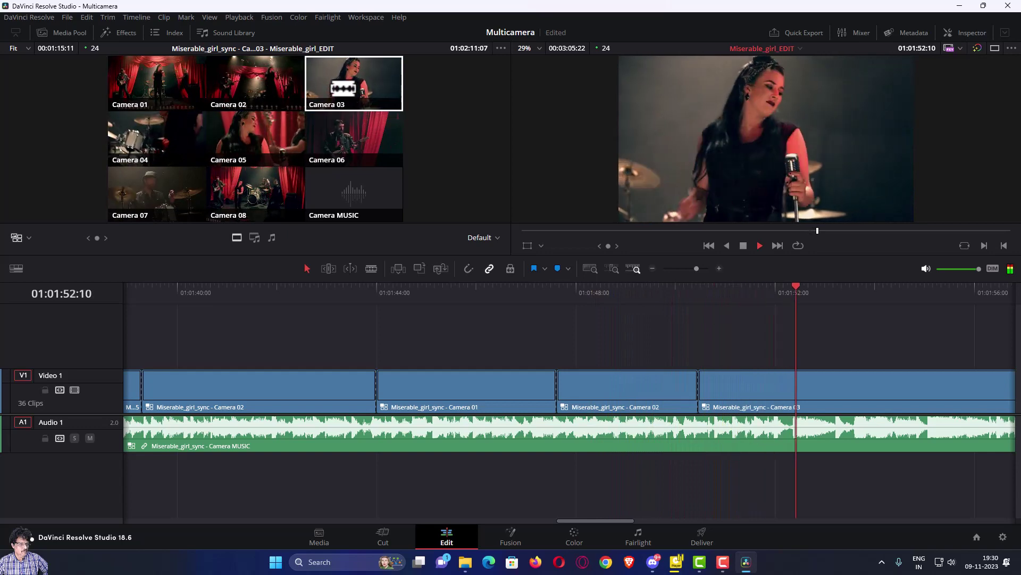
pyautogui.click(343, 145)
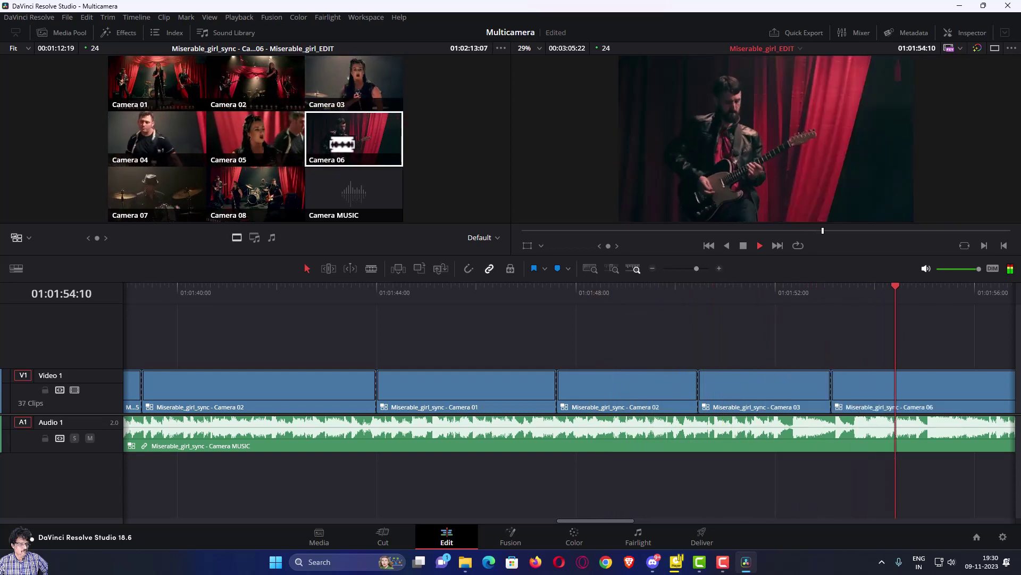
# - Continue the live angle cuts with Cameras 05, 04, 03, 08, 02 and 03 between about 01:01:55 and 01:02:09
pyautogui.click(271, 142)
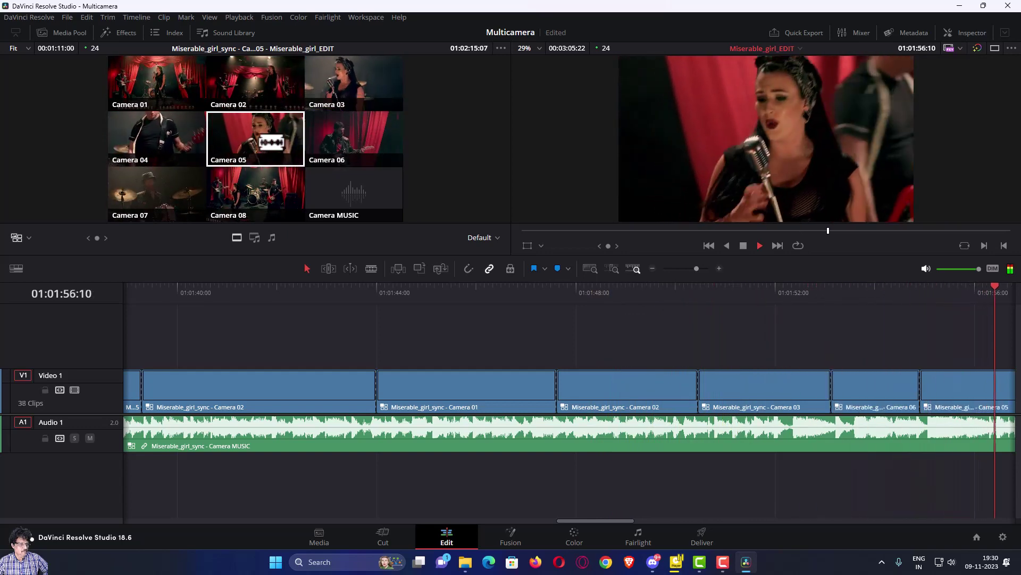
pyautogui.click(163, 139)
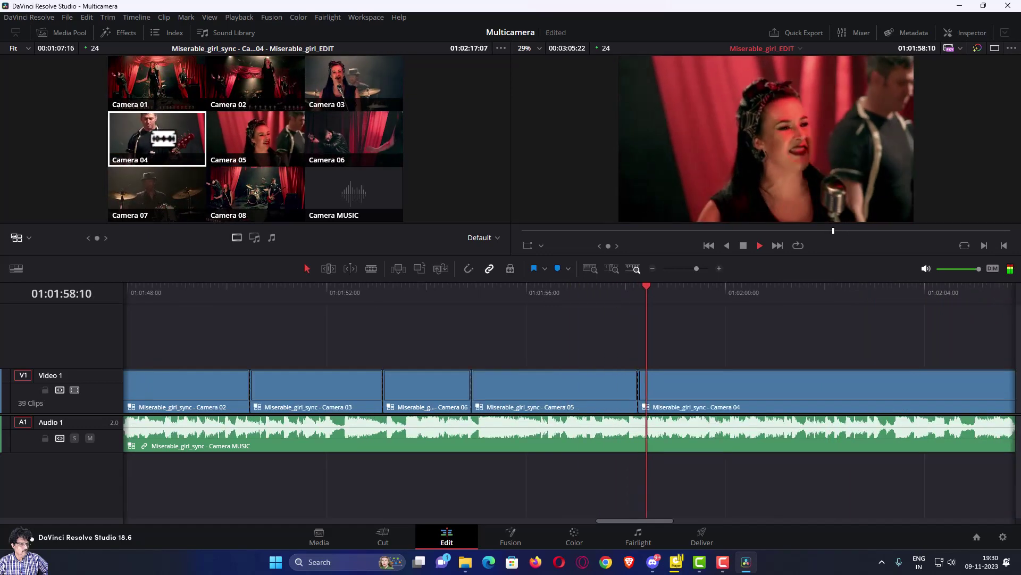
pyautogui.click(339, 85)
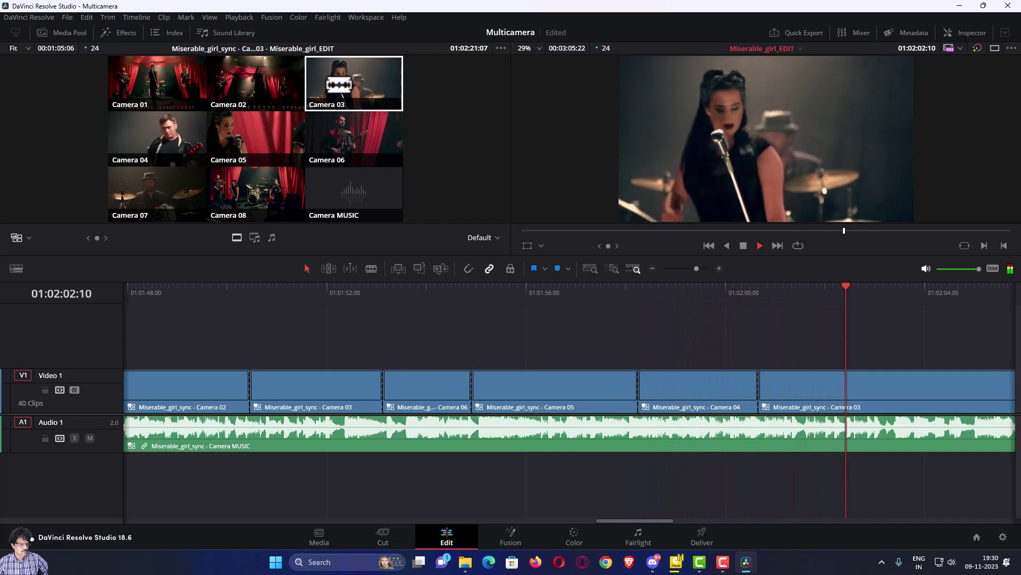
pyautogui.click(261, 192)
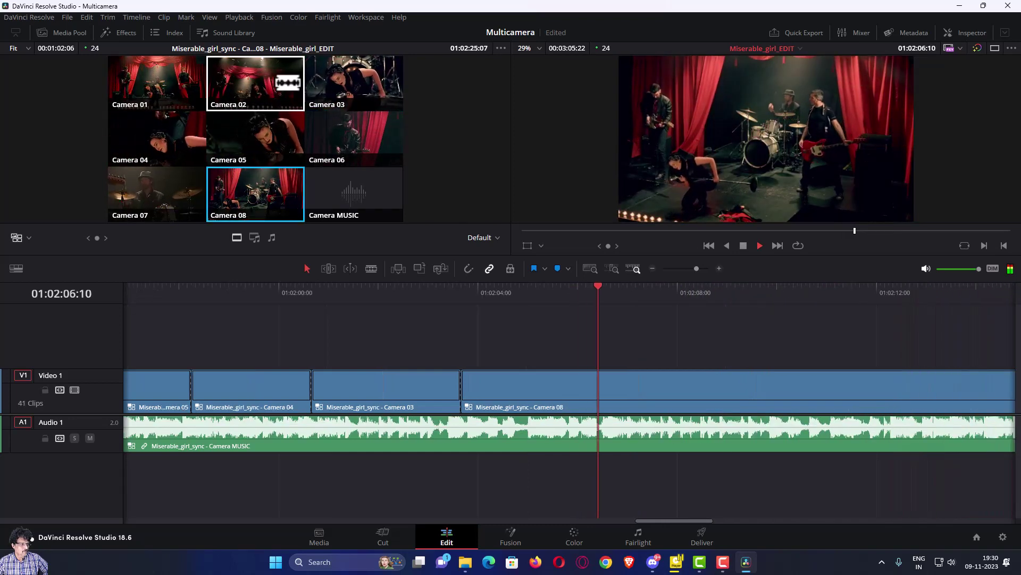
pyautogui.click(288, 82)
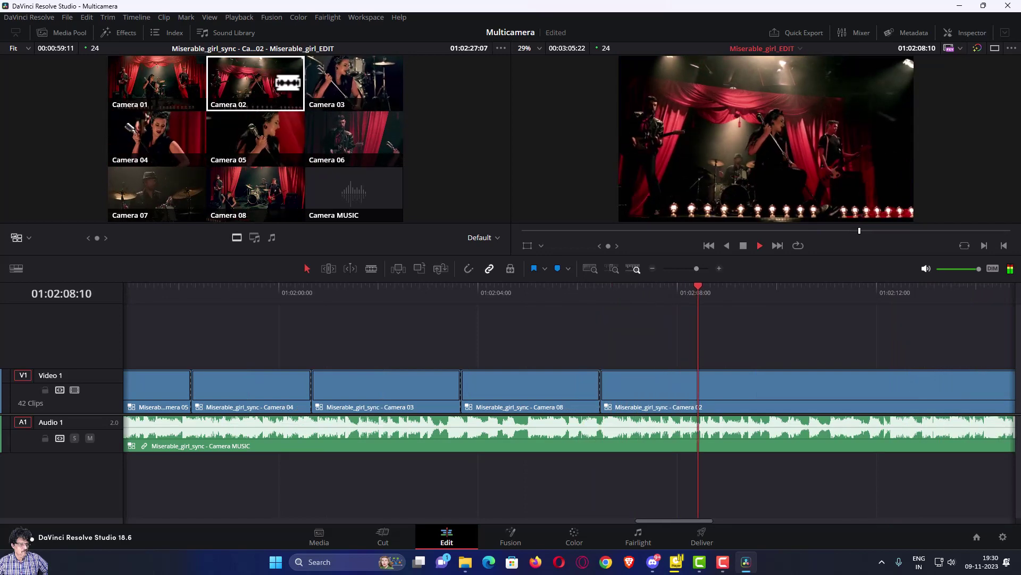
pyautogui.click(309, 61)
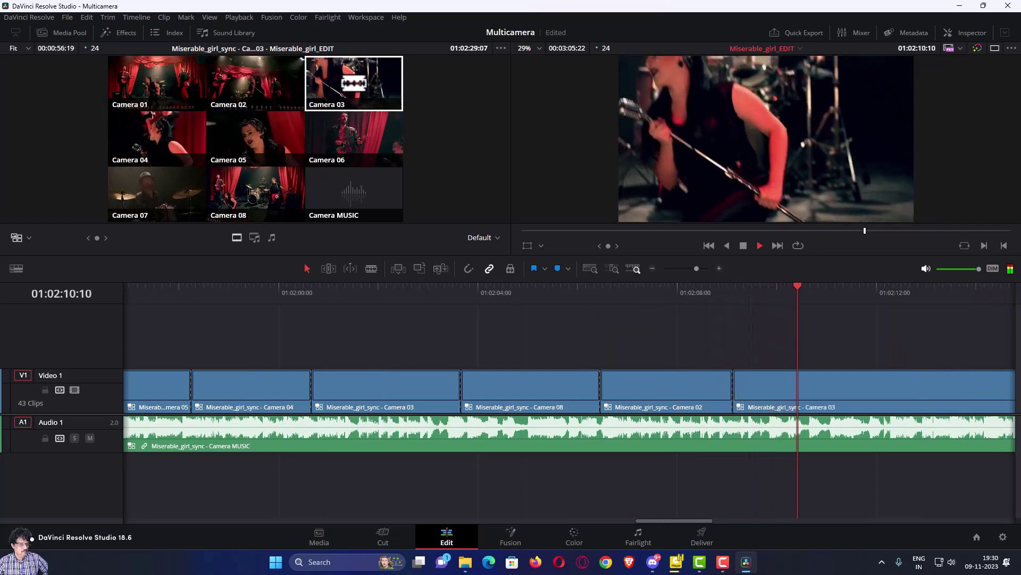
# - Cut the multicam edit during playback to Cameras 05, 06, 05, 04, 02 and 03 between about 01:02:12 and 01:02:26
pyautogui.click(261, 139)
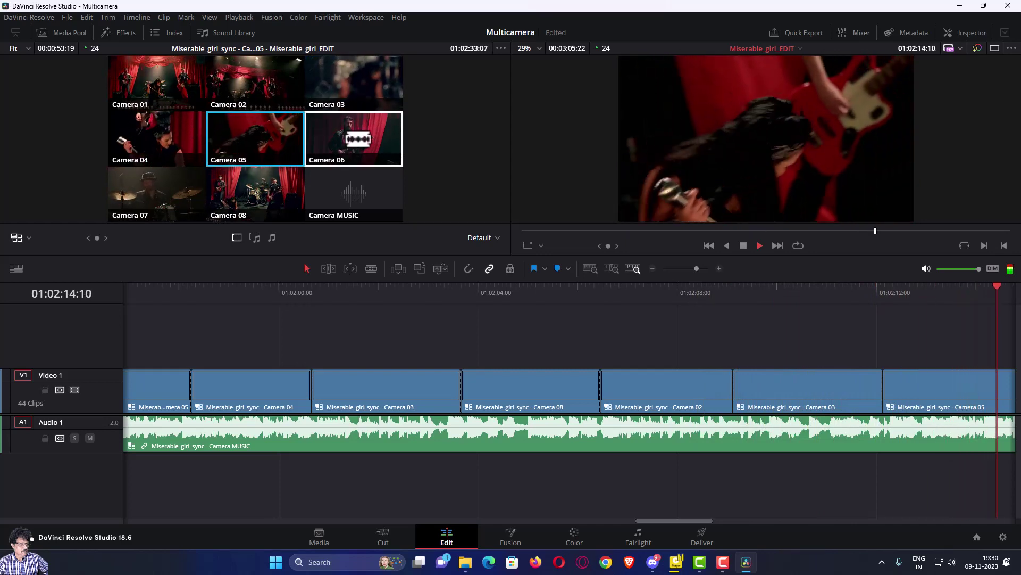
pyautogui.click(354, 138)
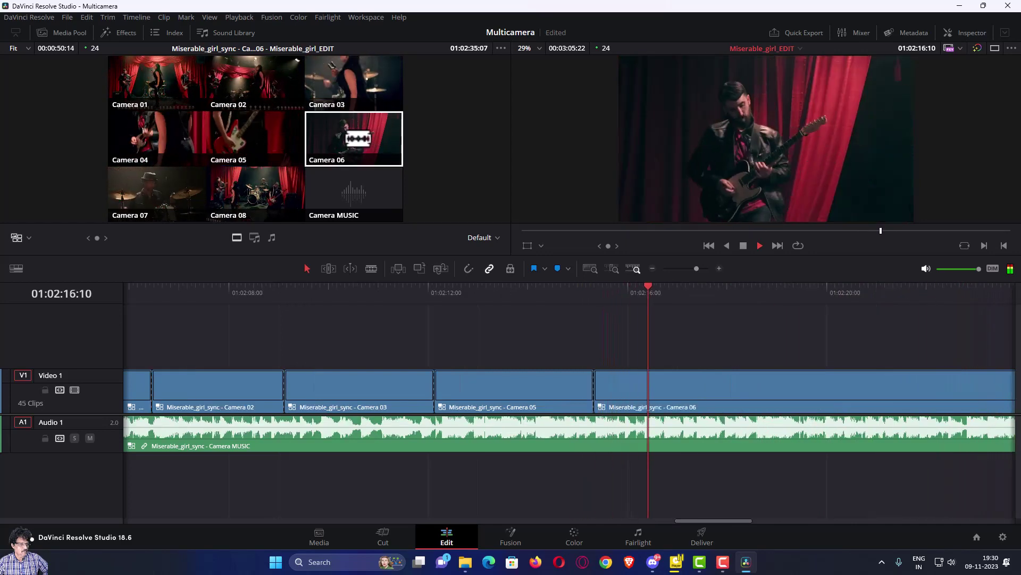
pyautogui.click(269, 148)
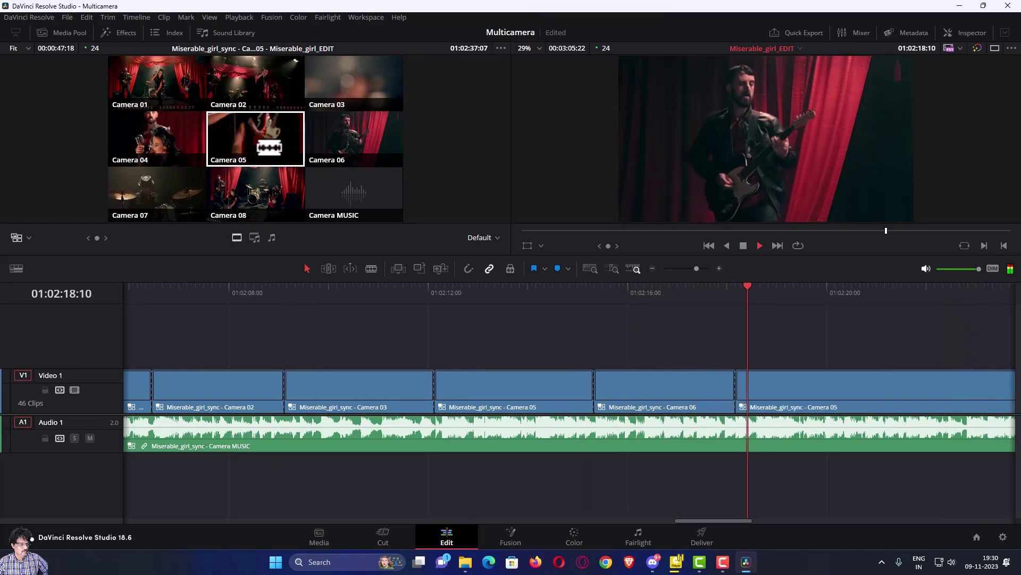
pyautogui.click(147, 141)
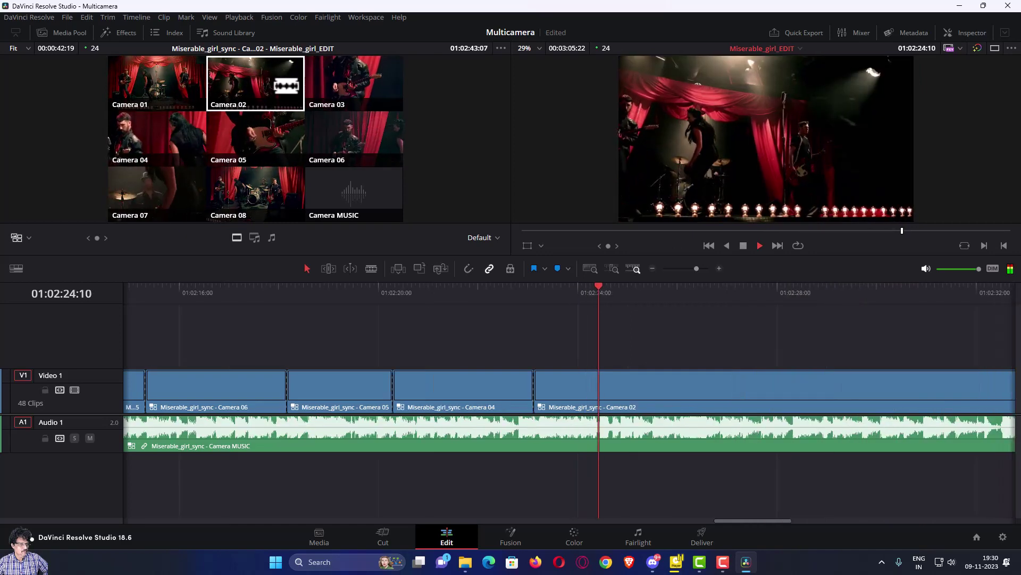
pyautogui.press('3')
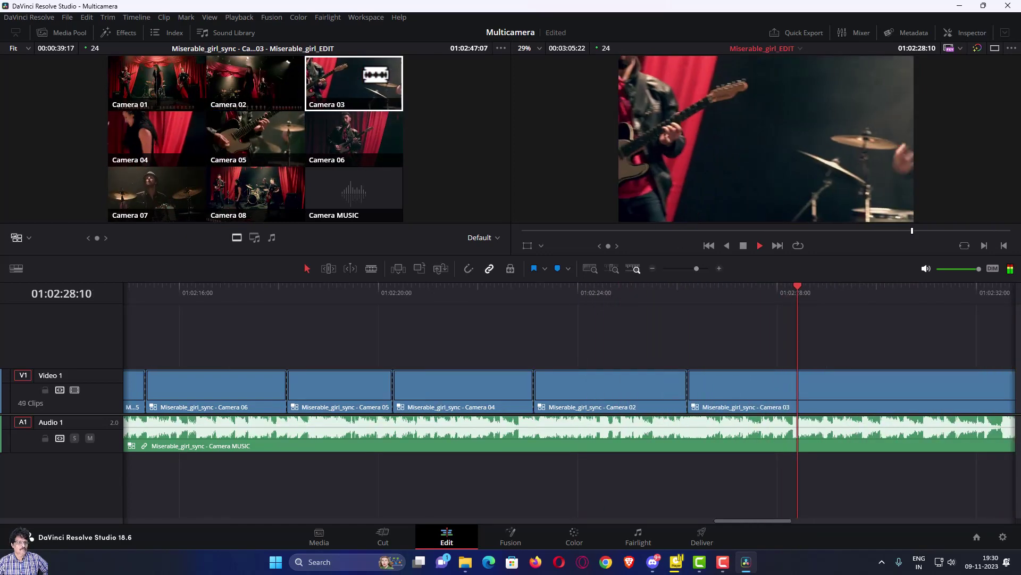
# - Switch angles live to Cameras 05, 06, 08, 01, 05 and 06 between about 01:02:30 and 01:02:45
pyautogui.click(275, 131)
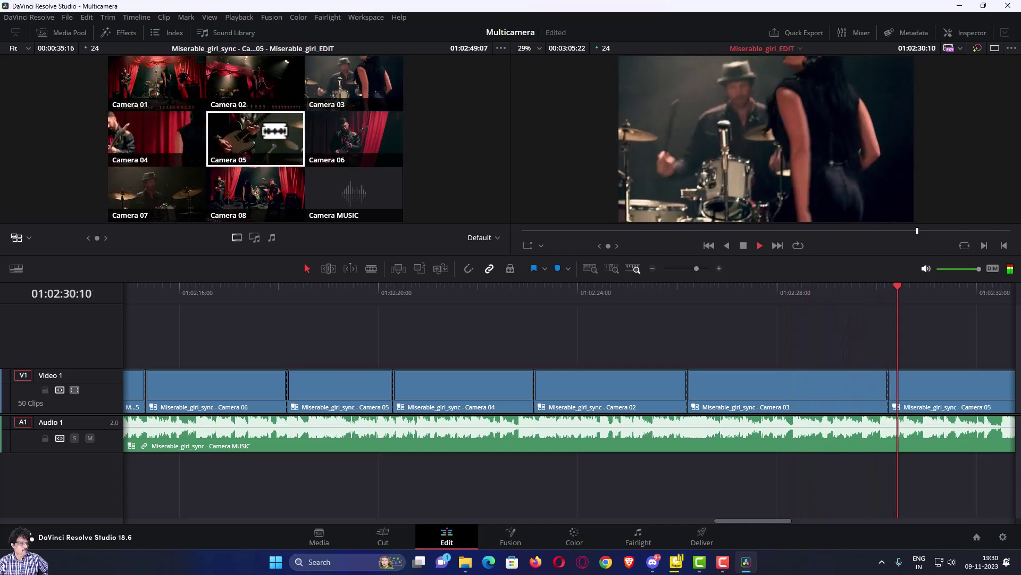
pyautogui.click(359, 131)
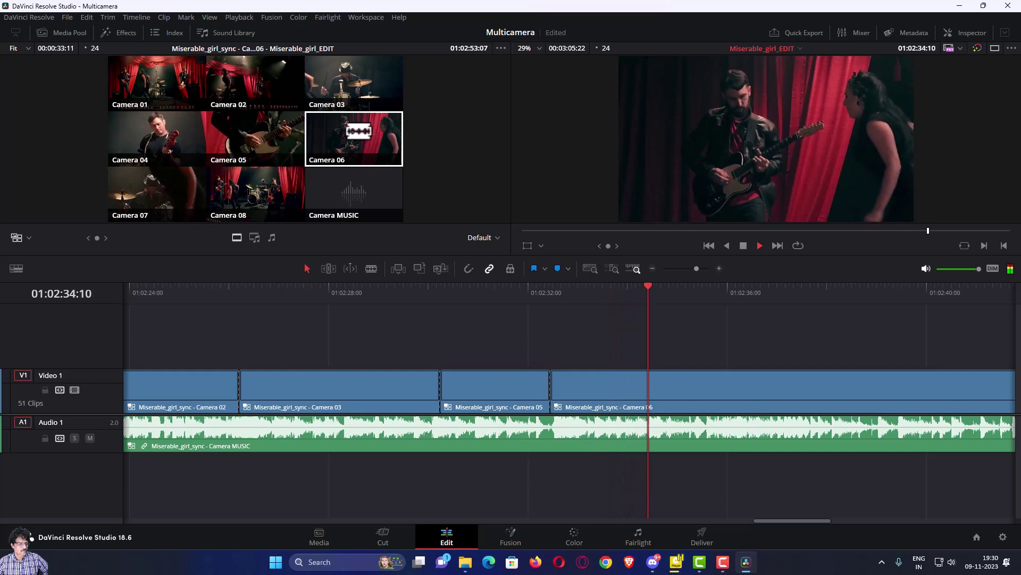
pyautogui.click(270, 186)
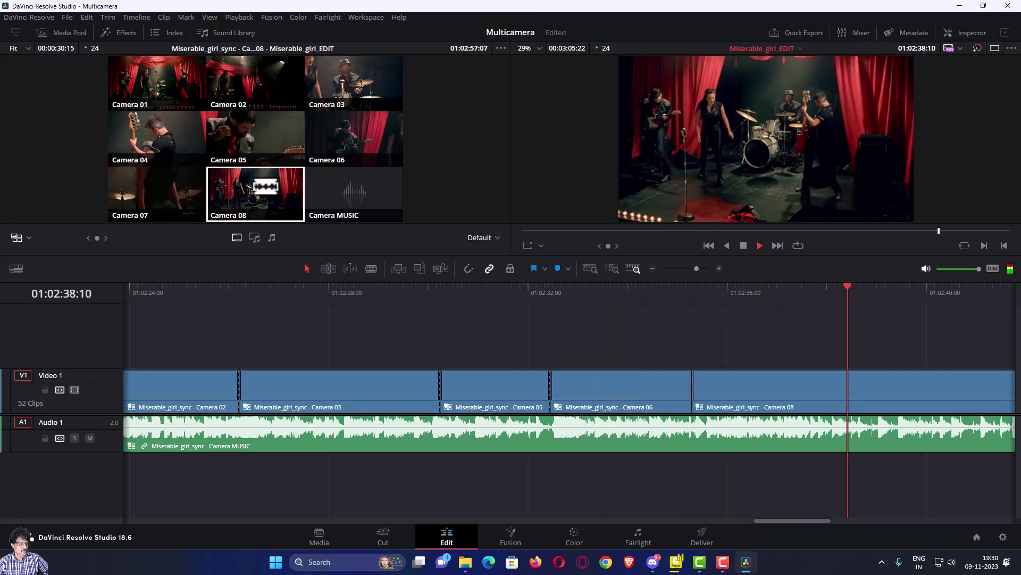
pyautogui.click(168, 62)
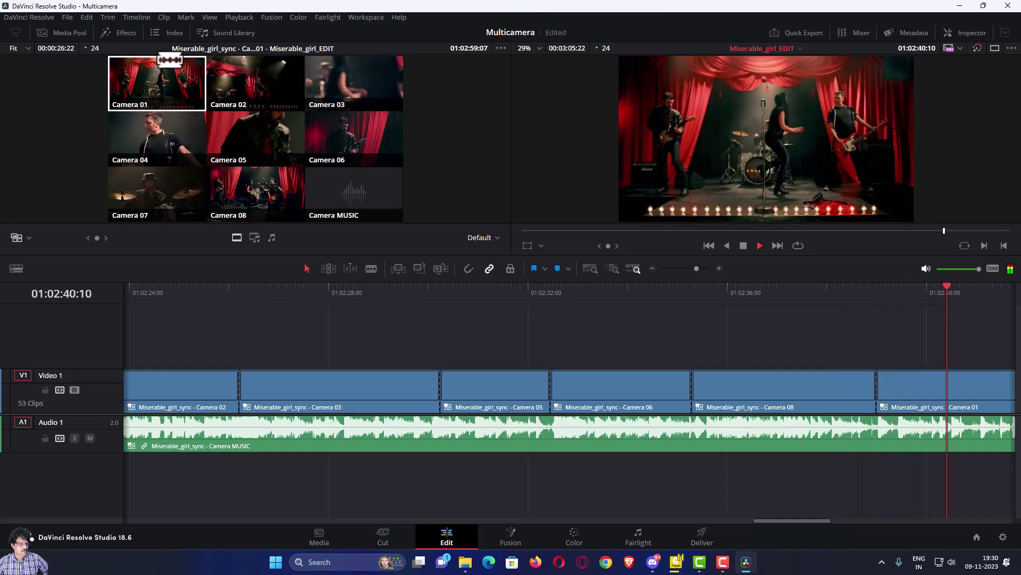
pyautogui.click(247, 124)
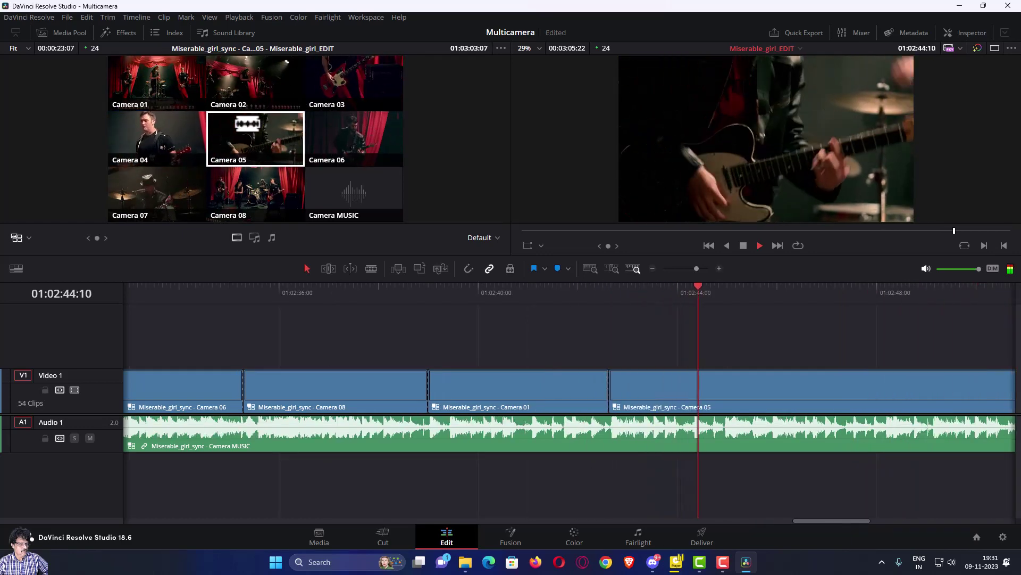
pyautogui.click(354, 133)
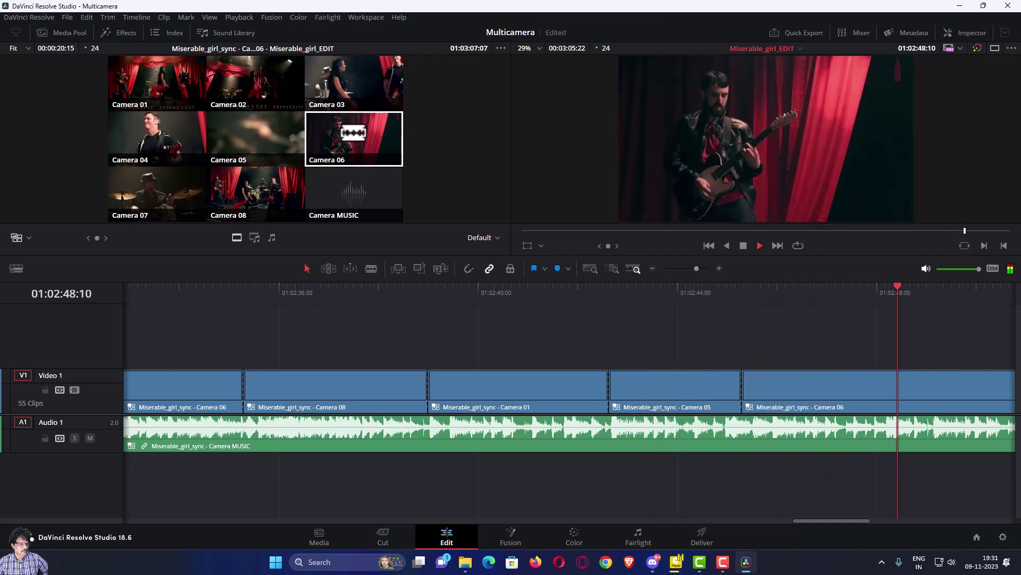
# - Finish the live angle cuts with Cameras 08, 03, 01, 08, 07 and 03 between about 01:02:49 and 01:03:05
pyautogui.click(271, 203)
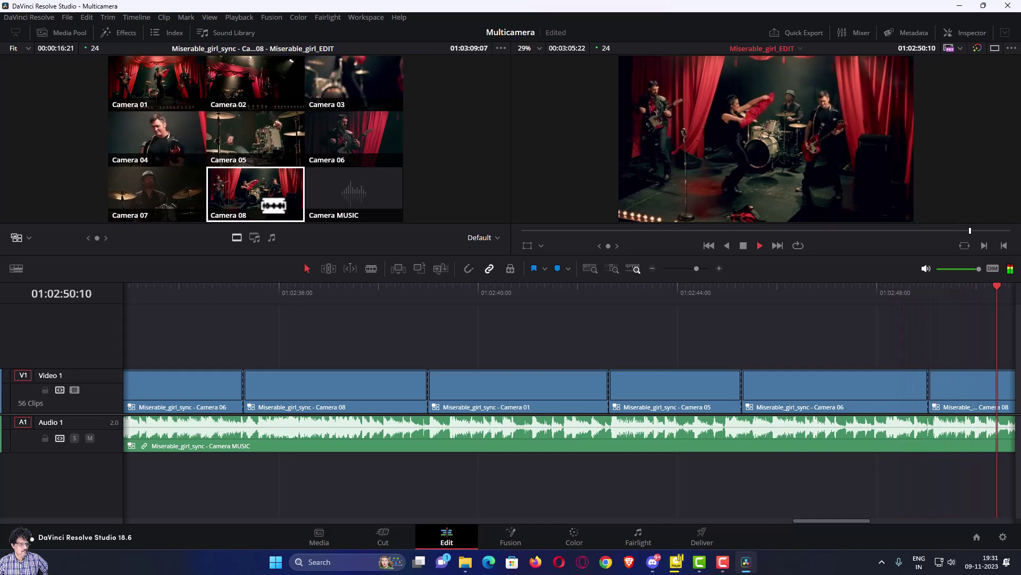
pyautogui.click(332, 90)
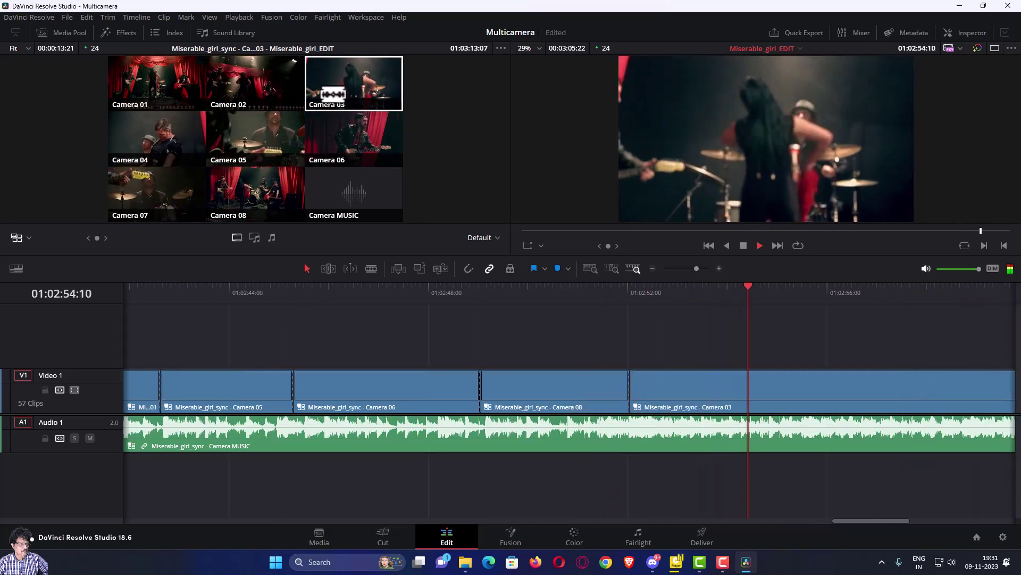
pyautogui.click(144, 84)
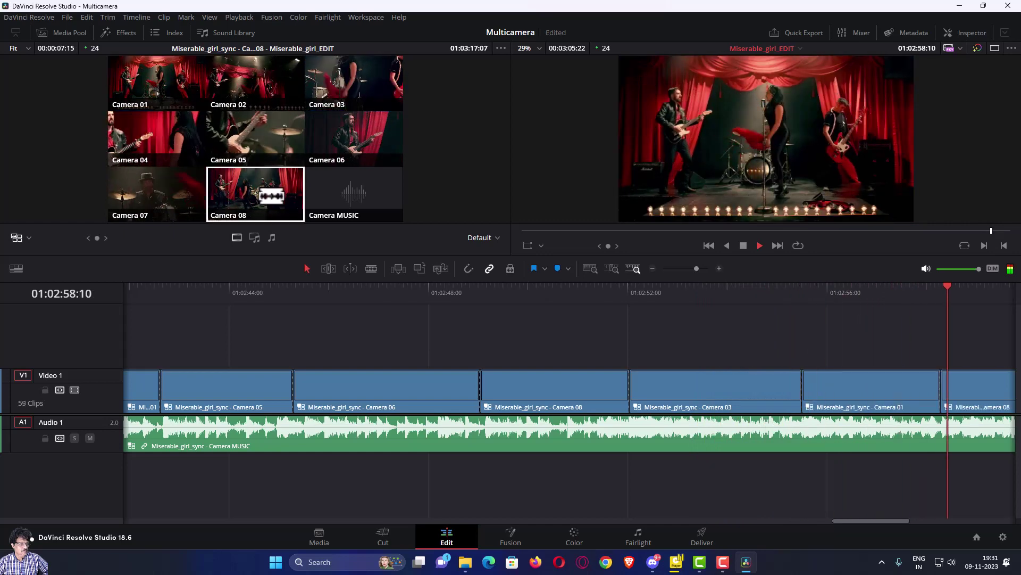
pyautogui.click(255, 194)
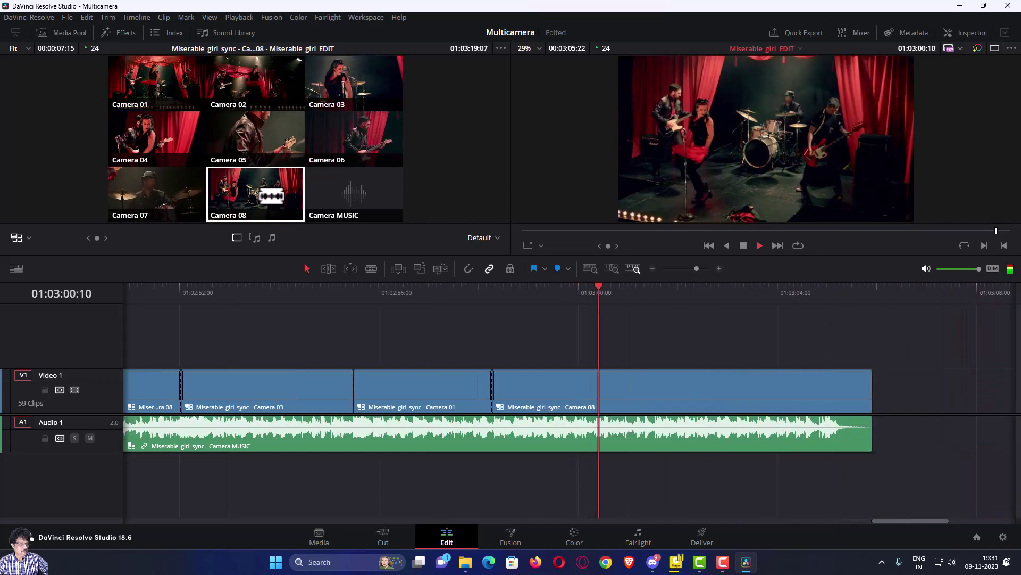
pyautogui.click(157, 194)
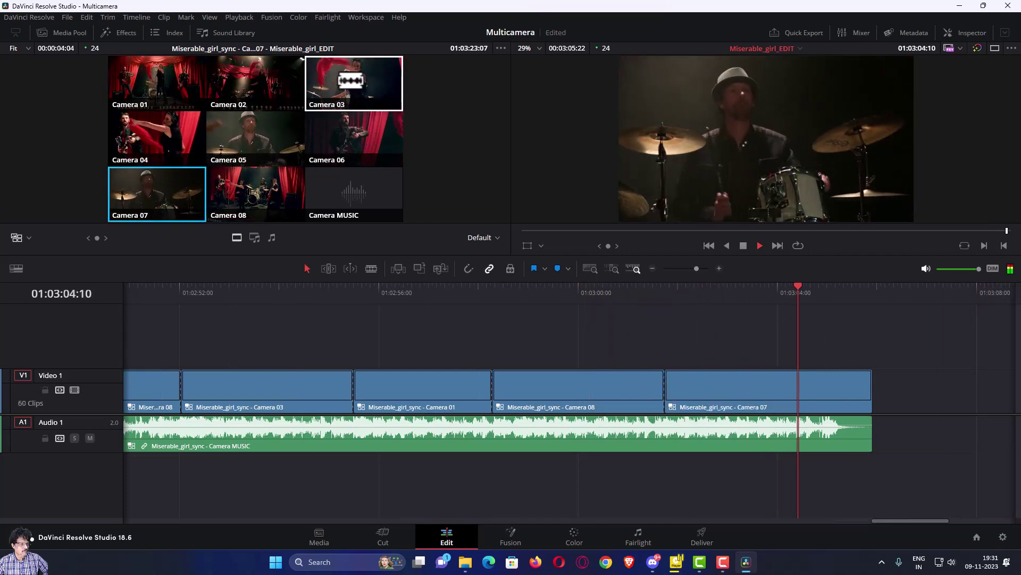
pyautogui.click(352, 81)
pyautogui.press('space')
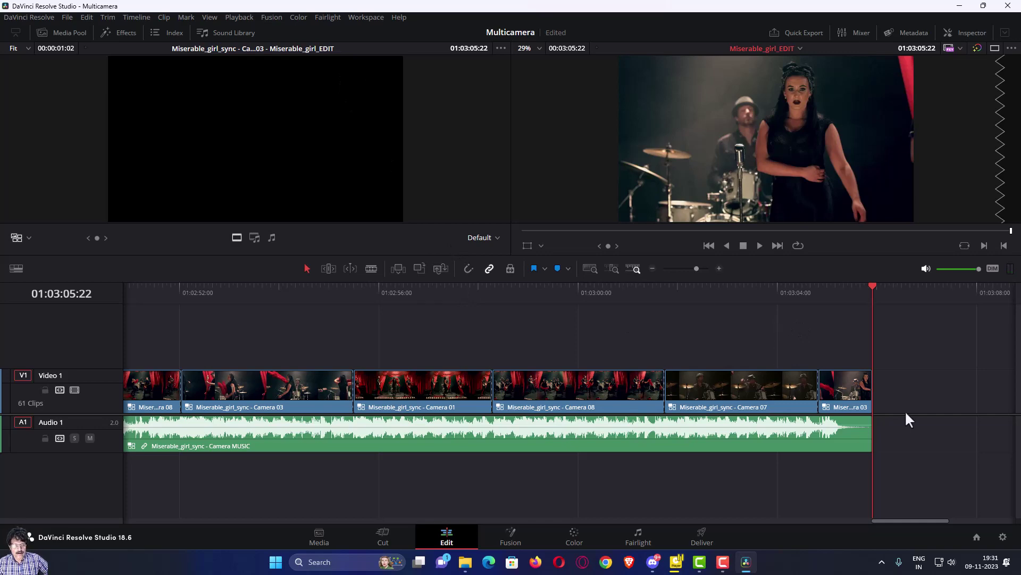
# - Extend the closing Camera 03 clip and the music clip to about 01:03:10:06, checking the ending at 01:03:10:00
pyautogui.moveTo(928, 522); pyautogui.dragTo(972, 518)
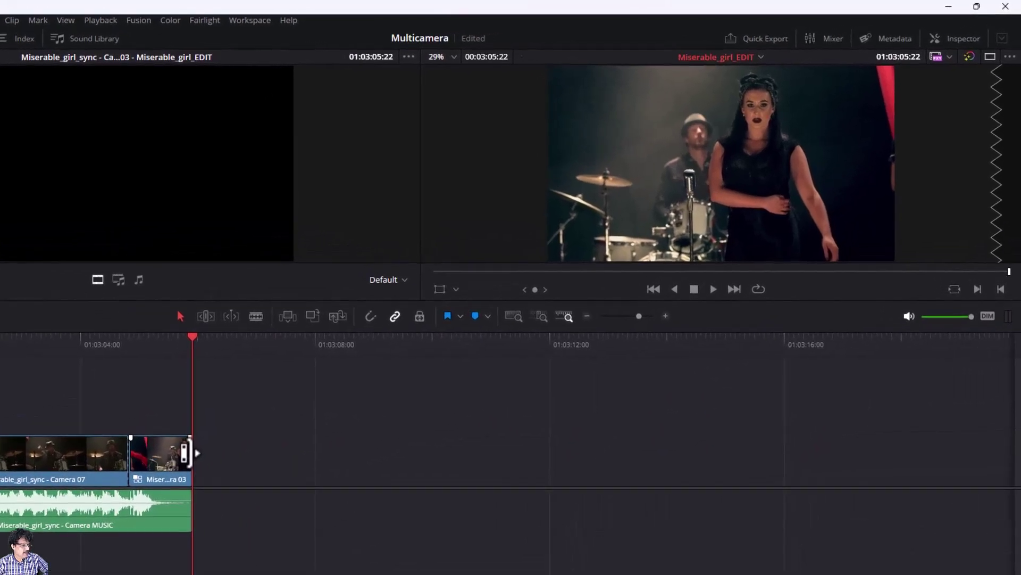
pyautogui.moveTo(245, 423); pyautogui.dragTo(307, 425)
pyautogui.moveTo(257, 455); pyautogui.dragTo(439, 458)
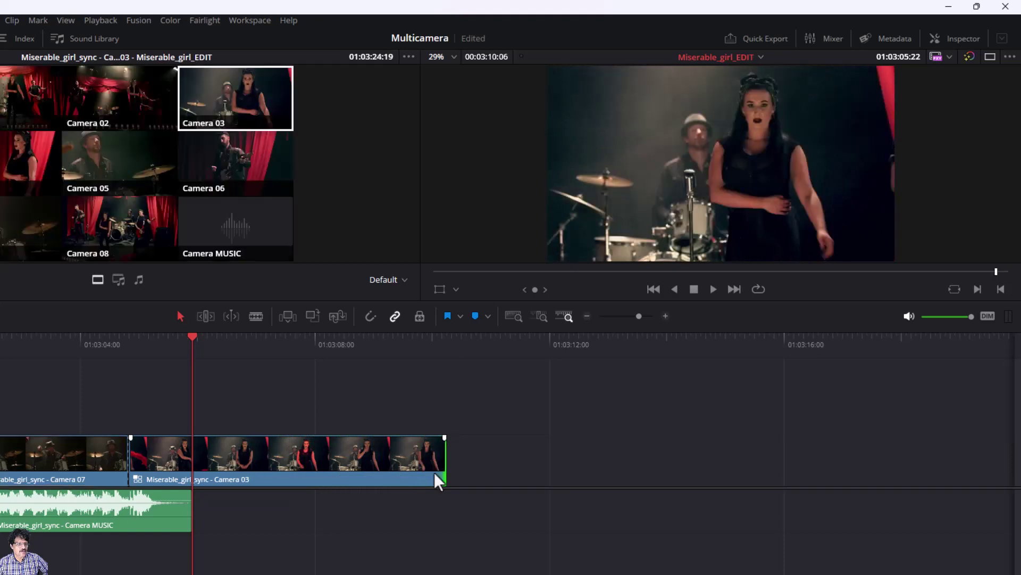
pyautogui.moveTo(192, 508); pyautogui.dragTo(445, 513)
pyautogui.moveTo(192, 337); pyautogui.dragTo(432, 359)
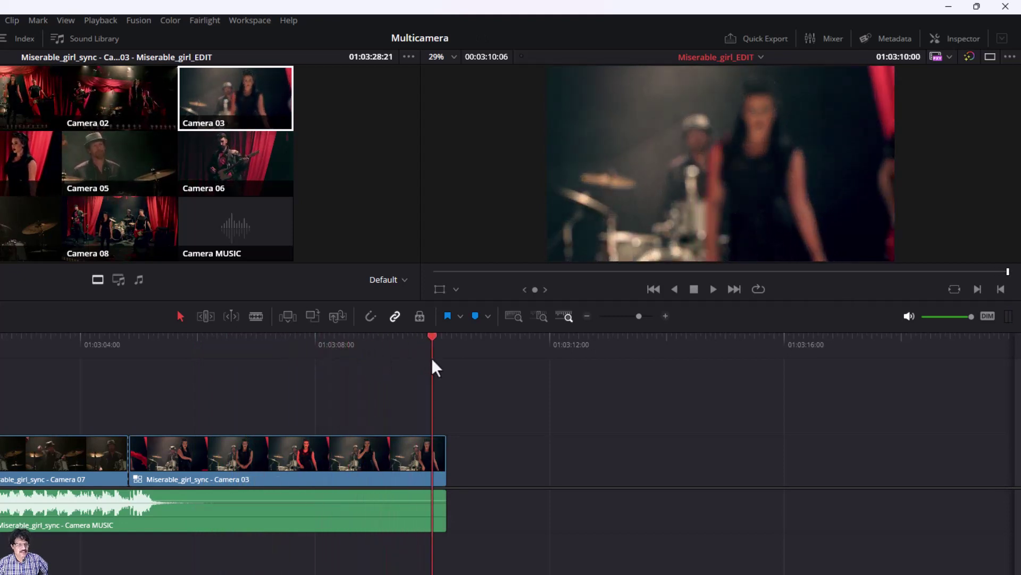
# - Lower the music clip's volume on Audio 1 to about -6.98 dB
pyautogui.hscroll(-20, 507, 452)
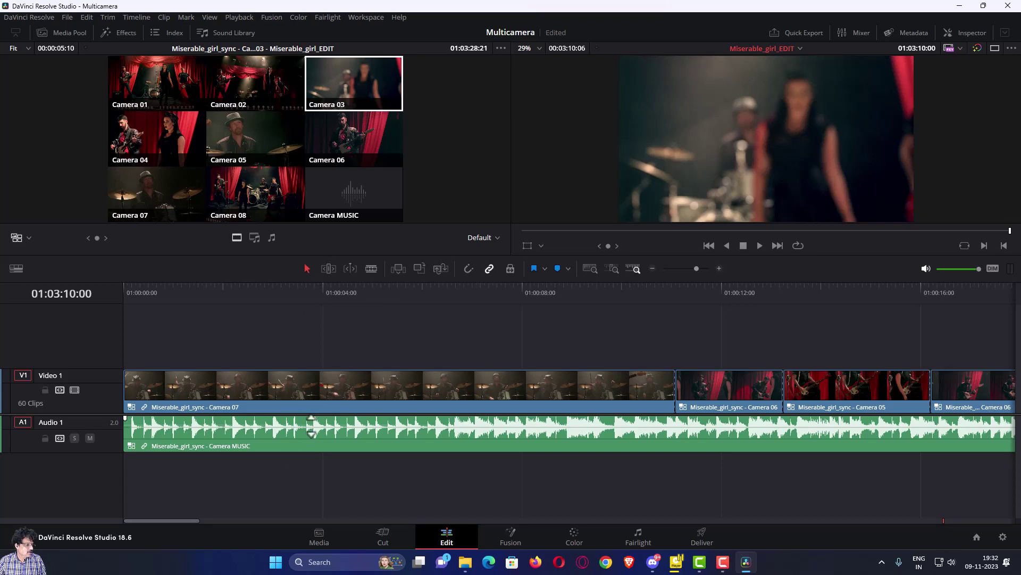
pyautogui.moveTo(311, 426)
pyautogui.moveTo(312, 426); pyautogui.dragTo(311, 428)
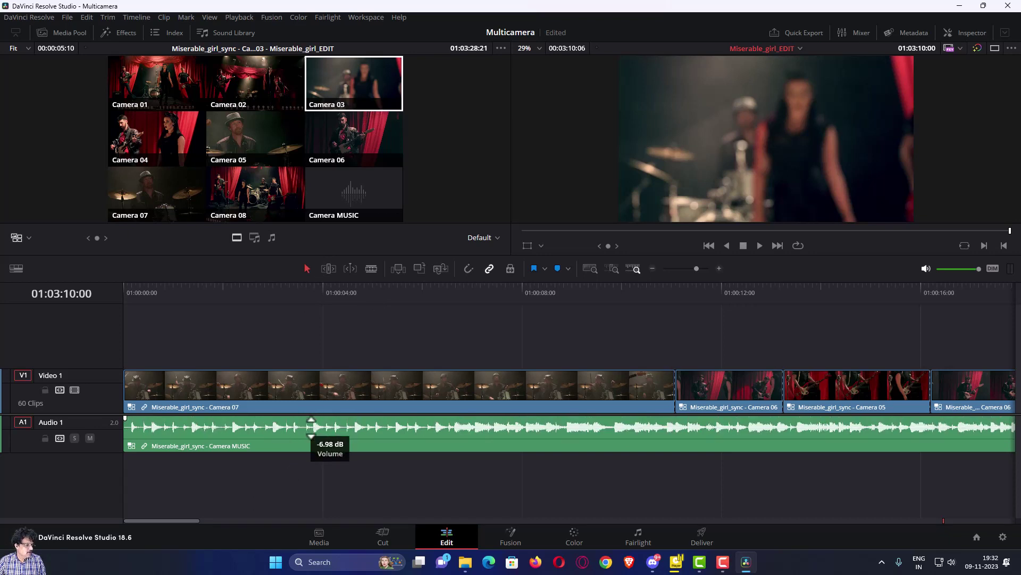
pyautogui.moveTo(312, 427); pyautogui.dragTo(312, 429)
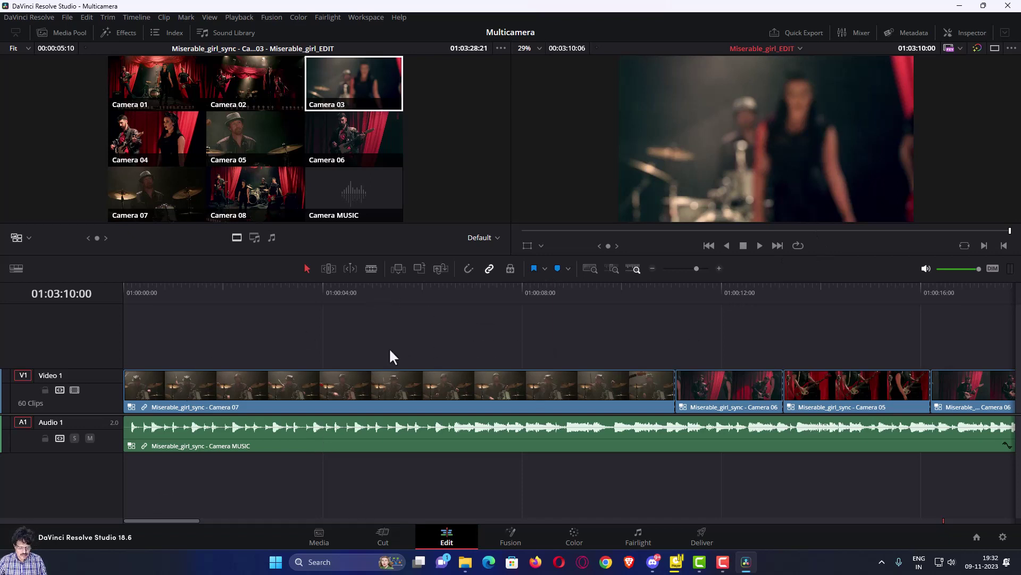
# - Fit the whole edit in the timeline and play it from 01:00:00:00 to check the opening
pyautogui.click(591, 269)
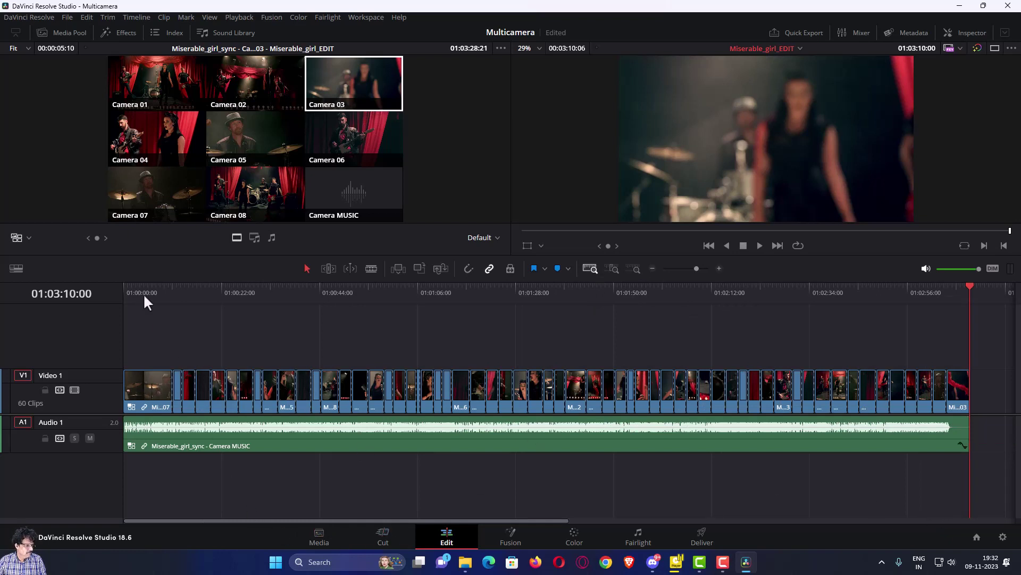
pyautogui.moveTo(143, 293); pyautogui.dragTo(112, 288)
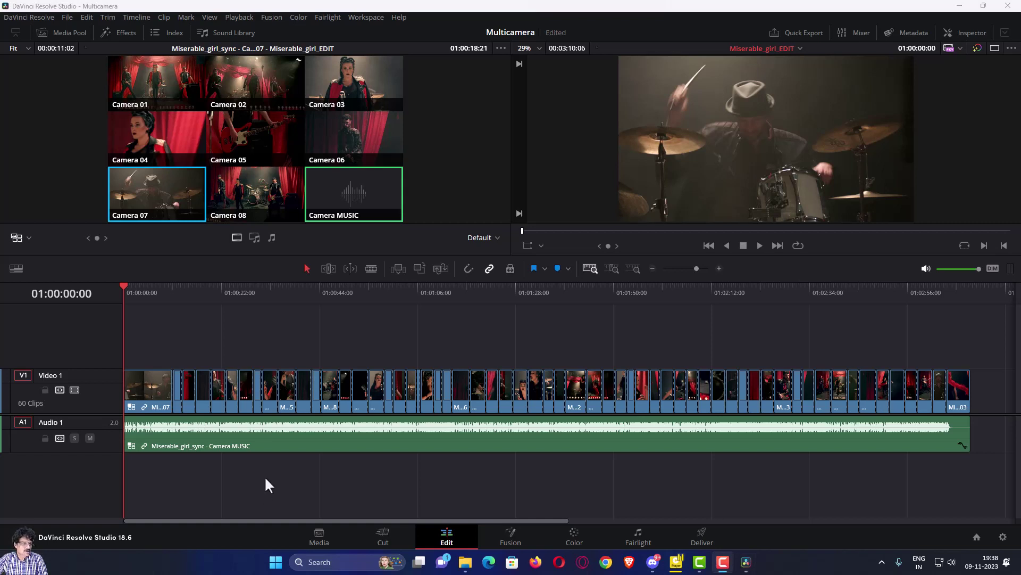
pyautogui.moveTo(331, 521)
pyautogui.mouseDown()
pyautogui.moveTo(377, 527)
pyautogui.moveTo(320, 529)
pyautogui.mouseUp()
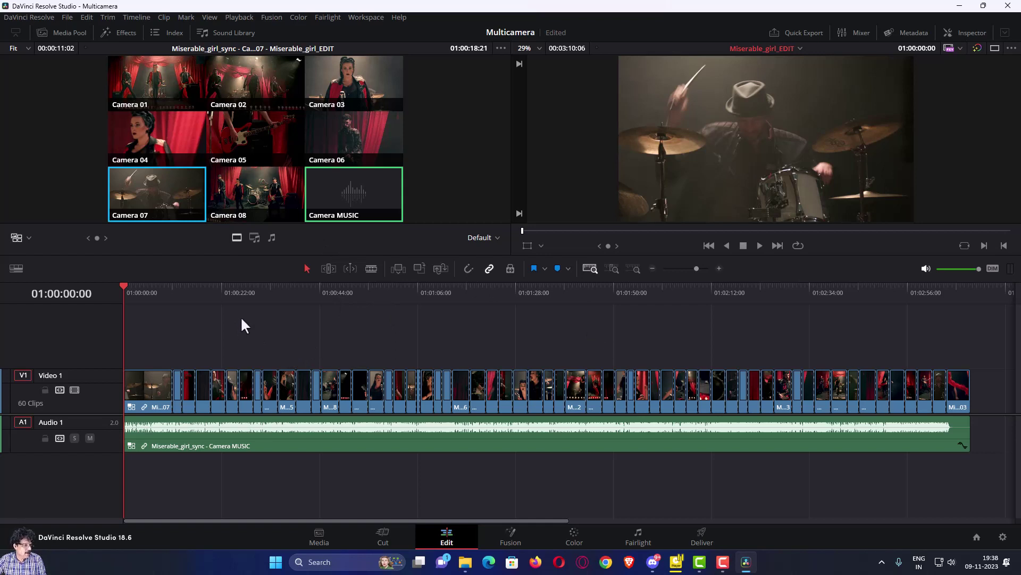
pyautogui.press('space')
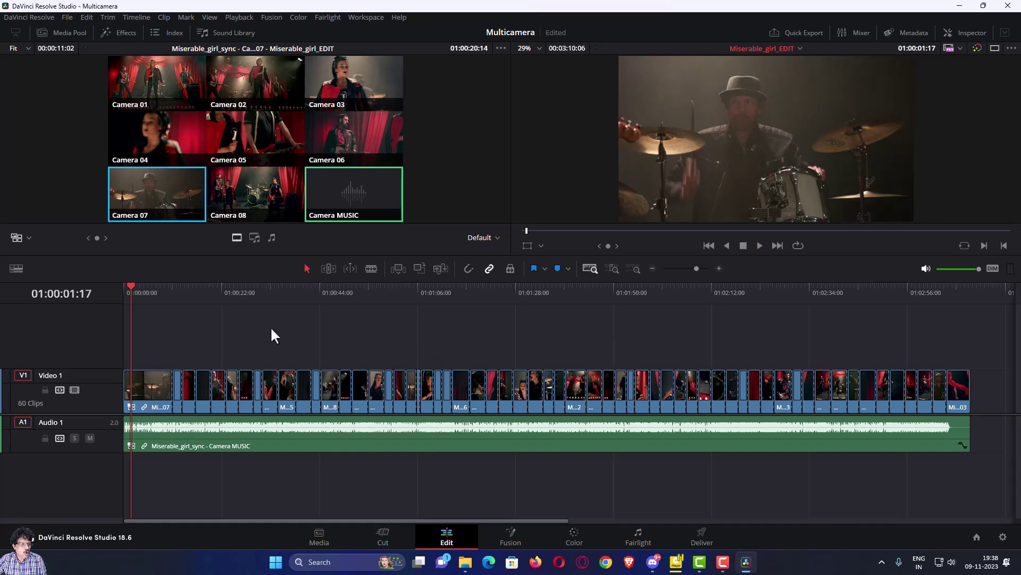
# - Replay the opening from 01:00:00:00, pause at 01:00:01:17 and cut to Camera 08 there
pyautogui.scroll(1, 254, 334)
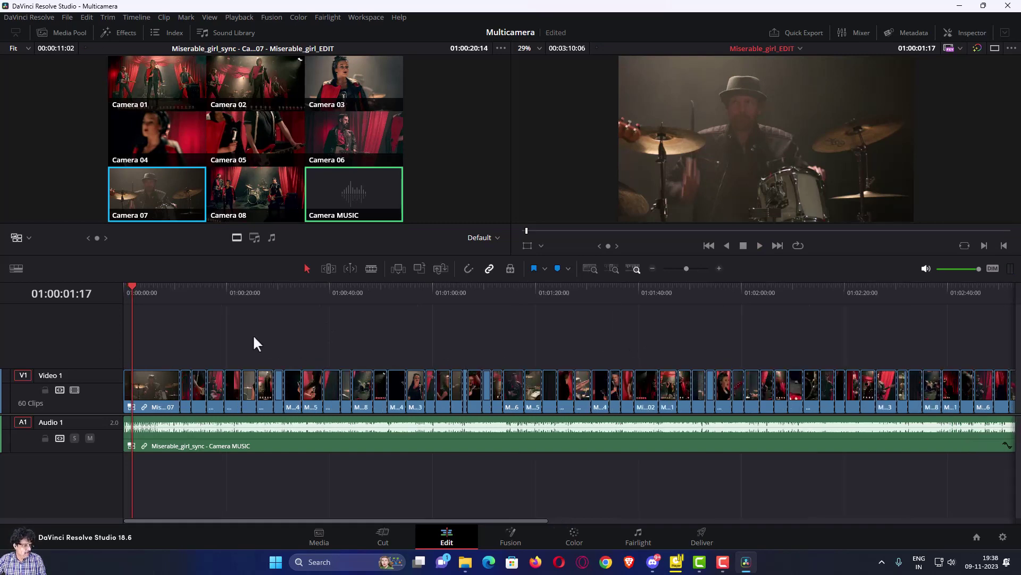
pyautogui.scroll(1, 253, 334)
pyautogui.scroll(1, 254, 334)
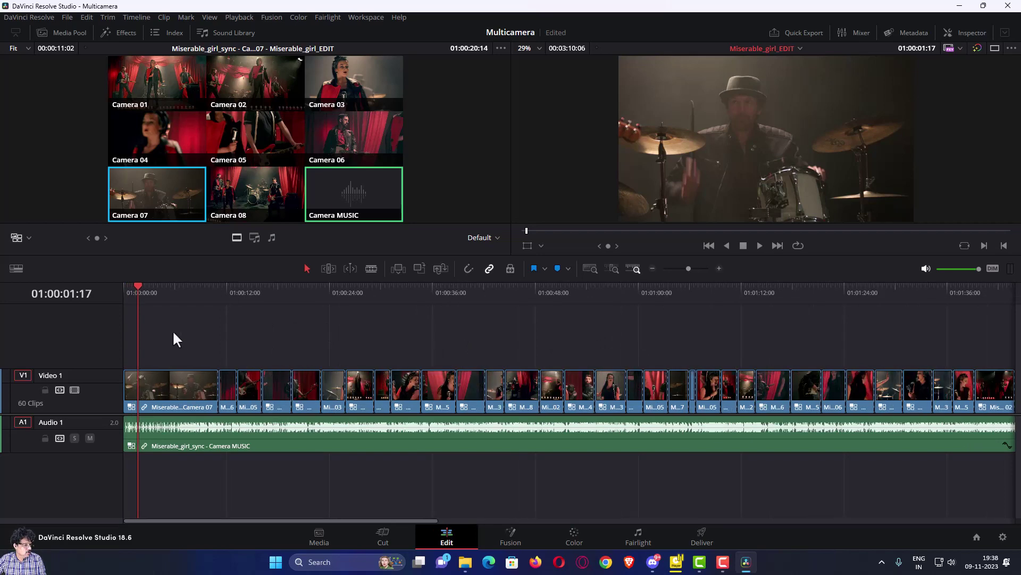
pyautogui.moveTo(140, 293); pyautogui.dragTo(110, 287)
pyautogui.press('space')
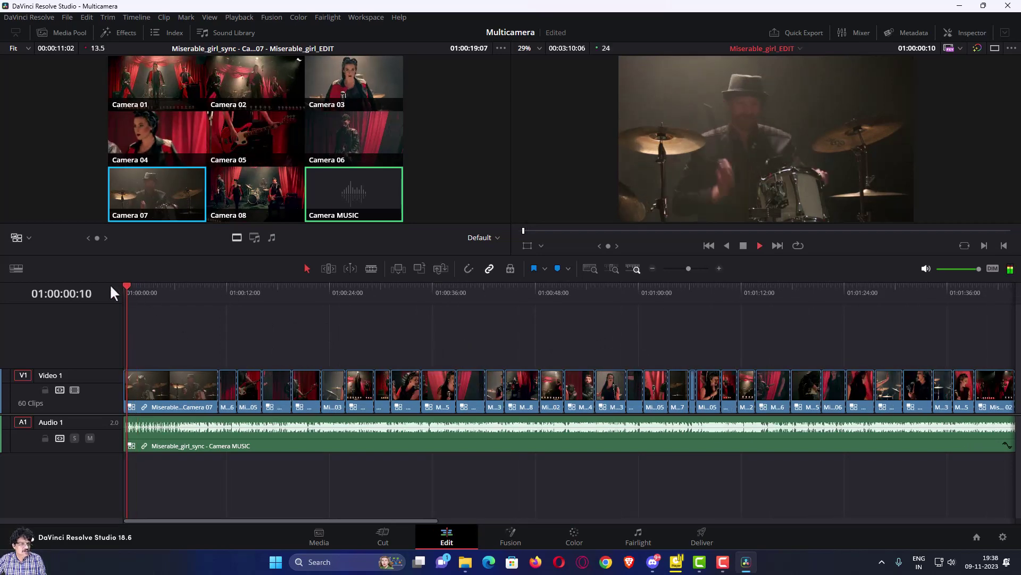
pyautogui.press('space')
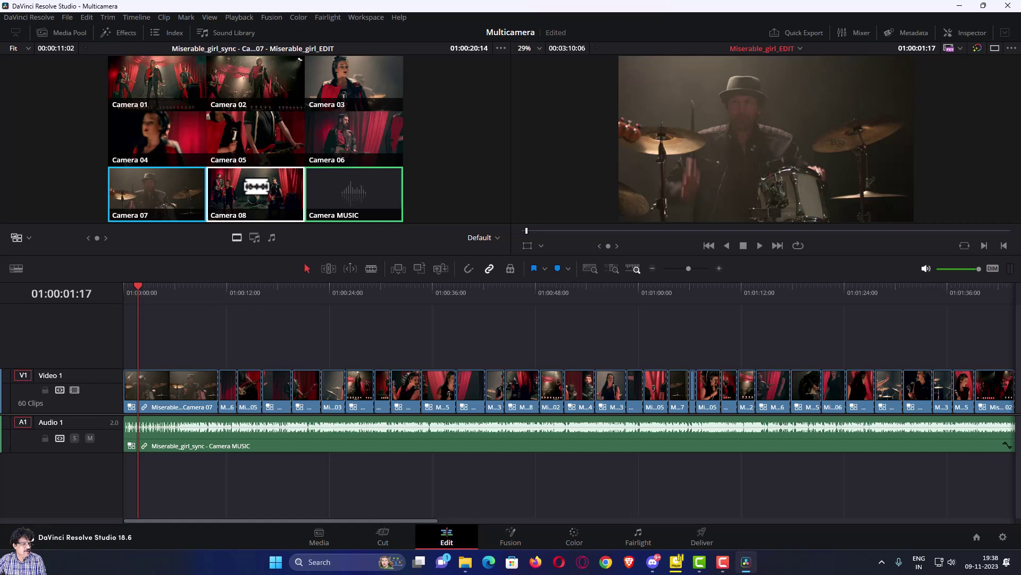
pyautogui.click(256, 186)
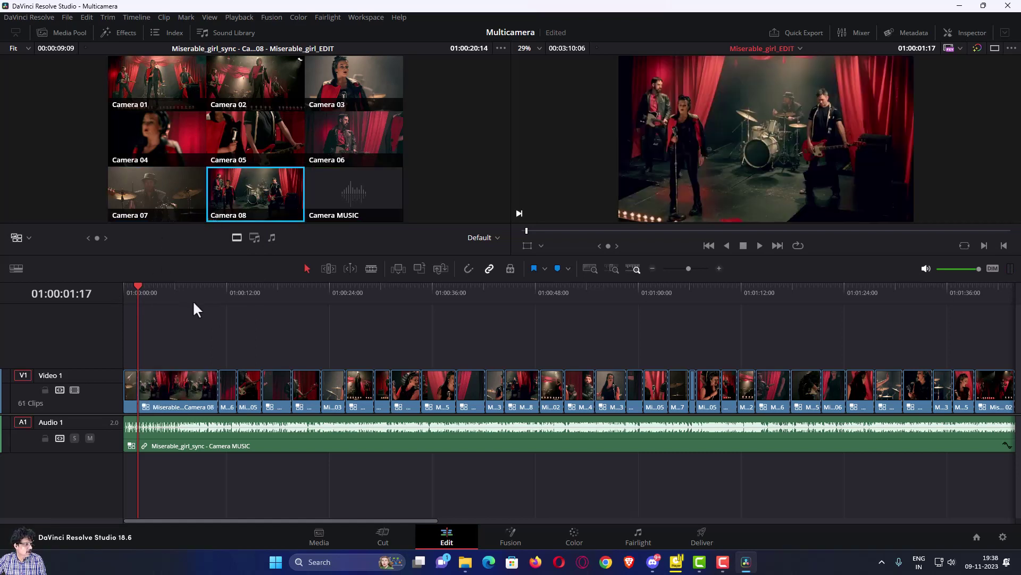
# - Play in short stretches, cutting to Camera 07 at 01:00:03:08 and back to Camera 08 at 01:00:05:01
pyautogui.press('space')
pyautogui.press('space')
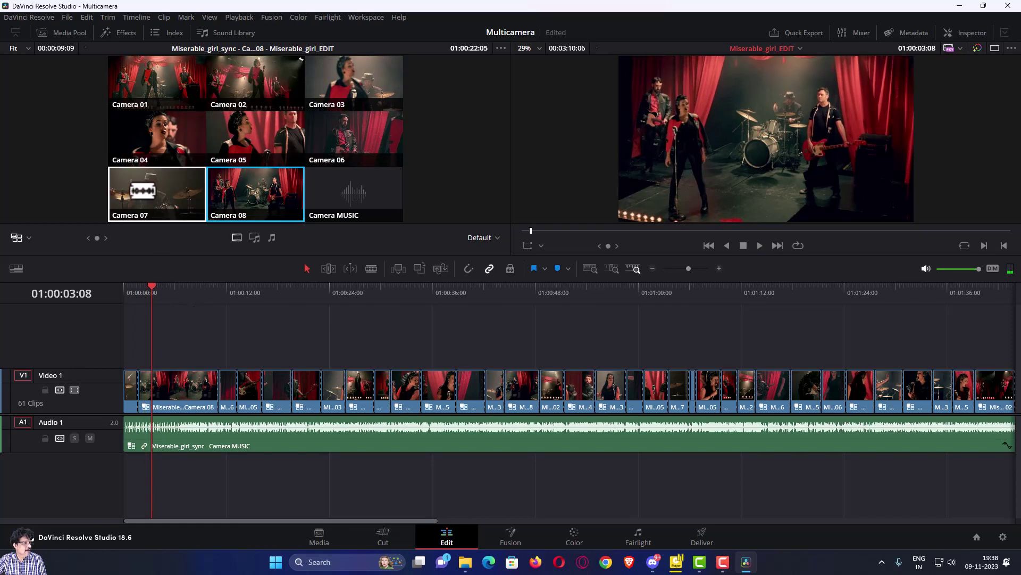
pyautogui.click(142, 190)
pyautogui.press('space')
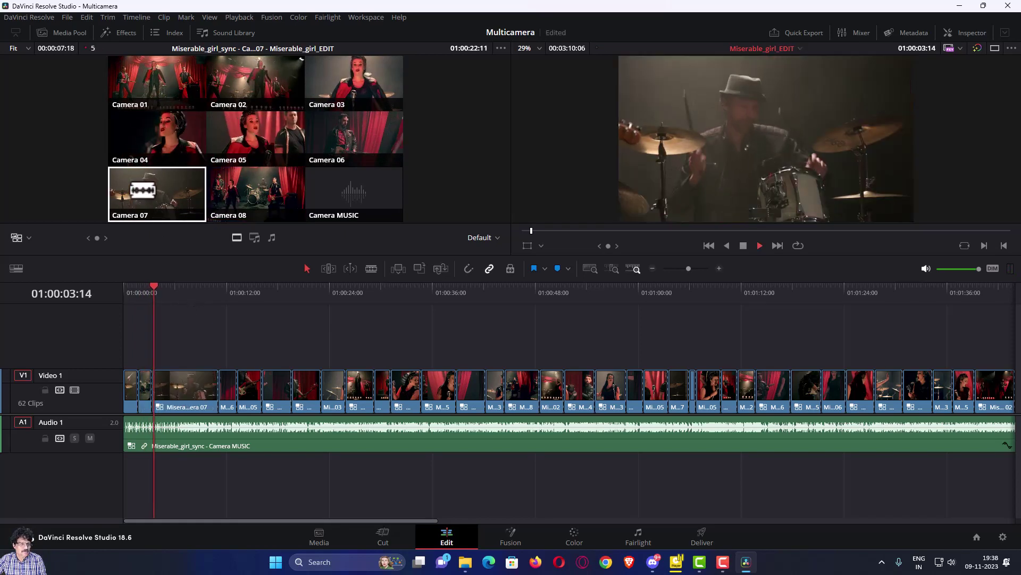
pyautogui.press('space')
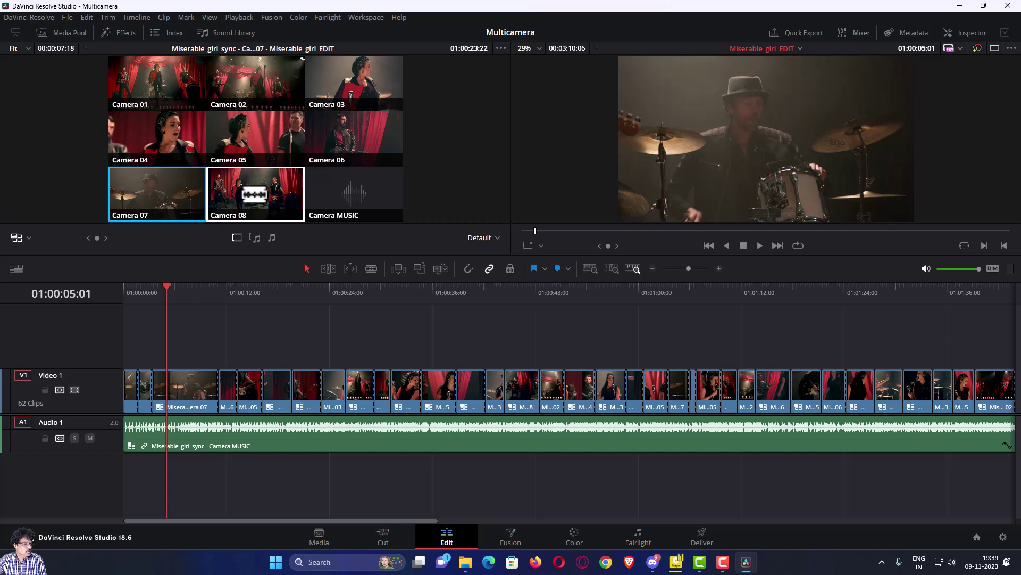
pyautogui.click(254, 194)
# - Continue pausing playback to cut to Camera 06 at 01:00:06:13 and Camera 07 at 01:00:08:12
pyautogui.press('space')
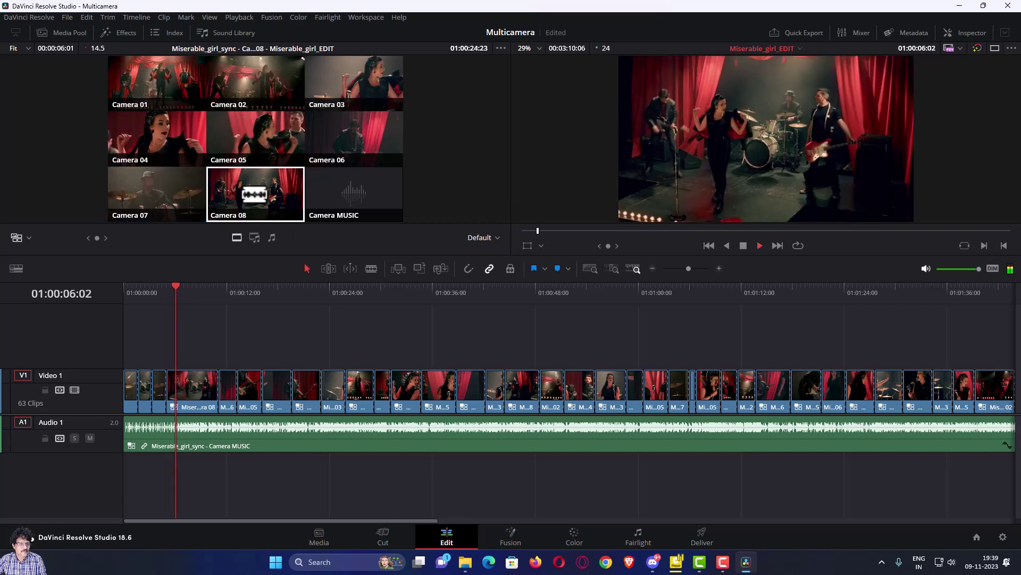
pyautogui.press('space')
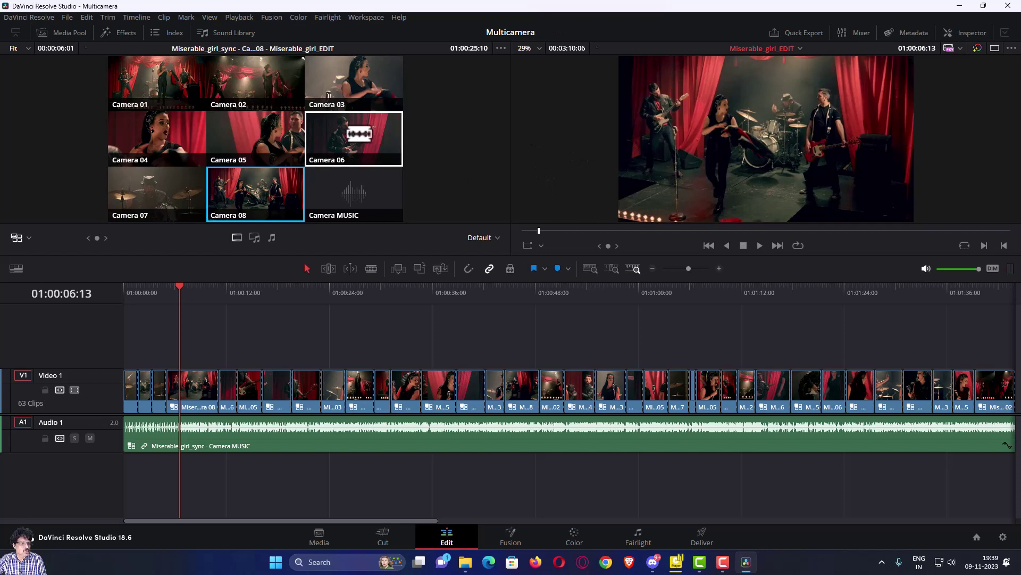
pyautogui.click(359, 134)
pyautogui.press('space')
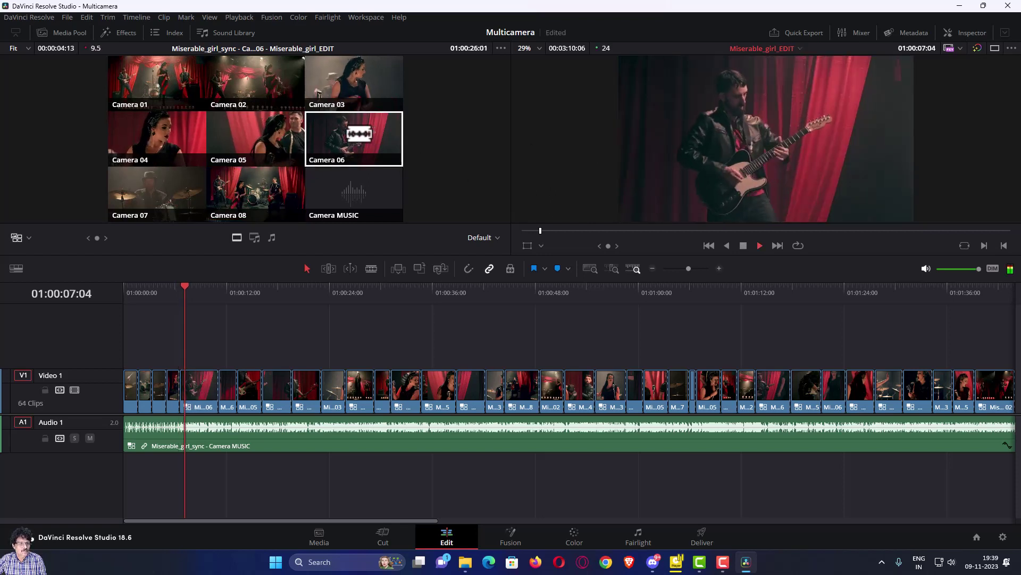
pyautogui.press('space')
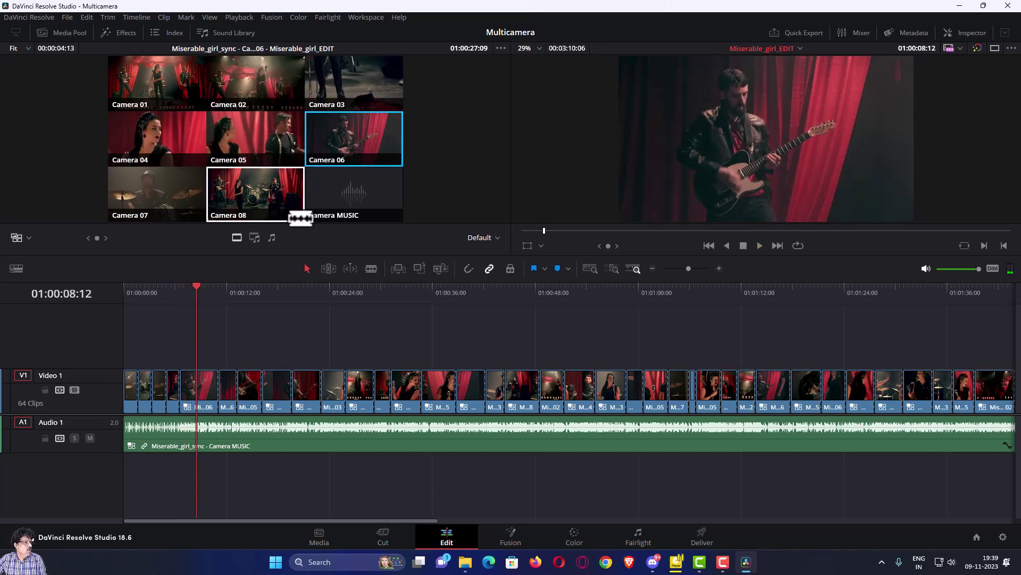
pyautogui.click(172, 194)
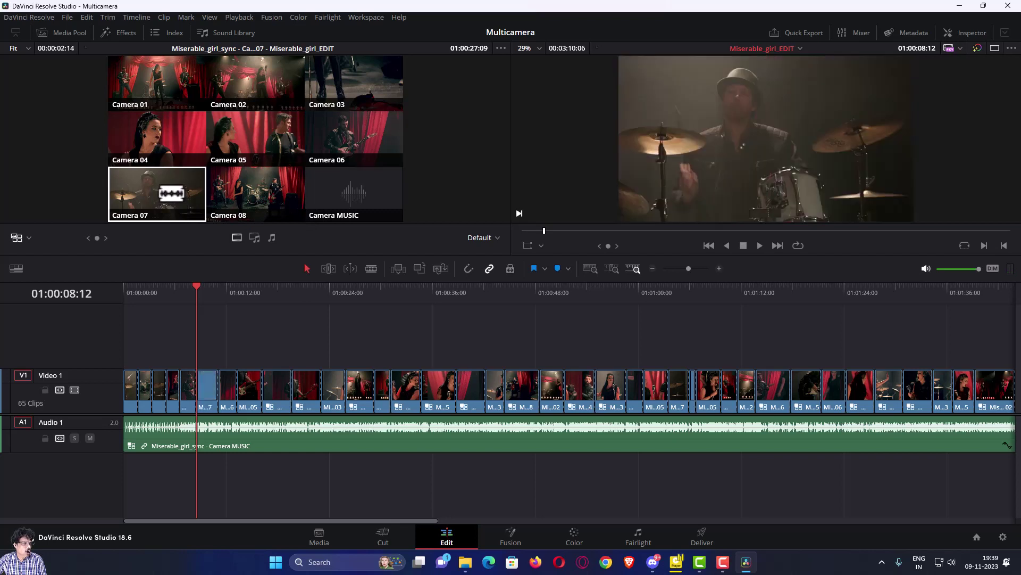
# - Continue playback to 01:00:09:18, cut to Camera 05 there and resume playing
pyautogui.press('space')
pyautogui.press('space')
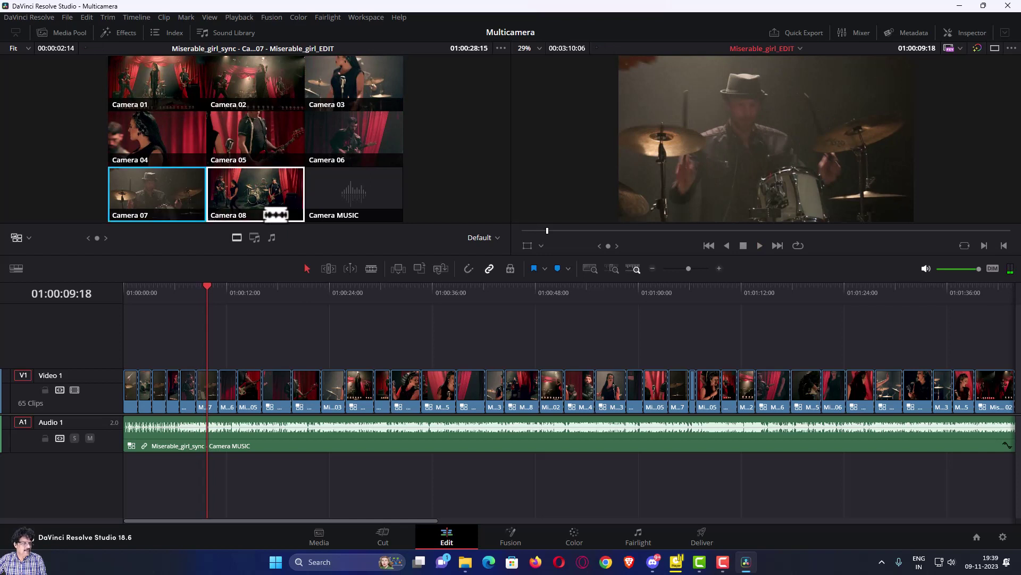
pyautogui.click(263, 131)
pyautogui.press('space')
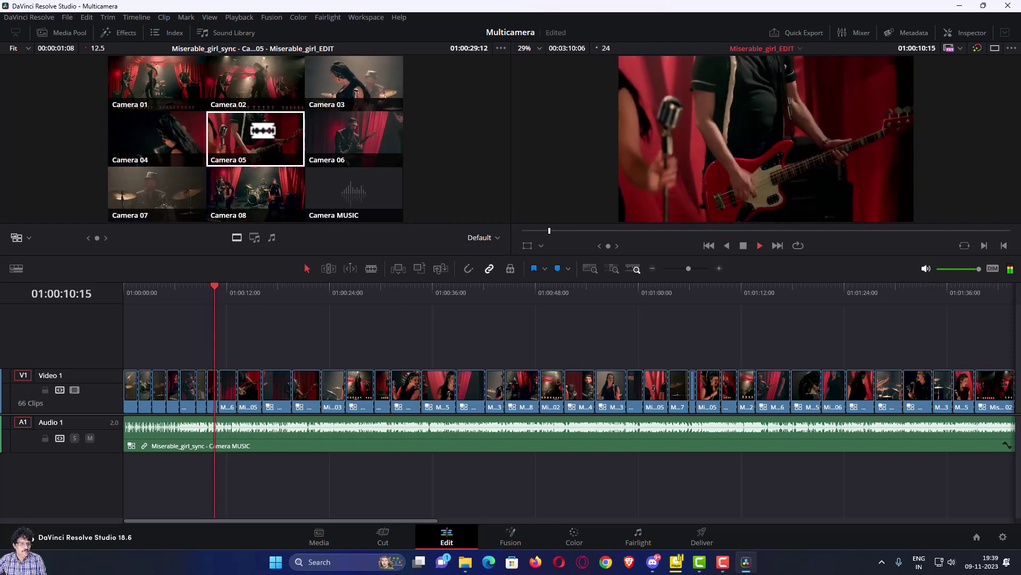
# - Roll the cut between the Camera 05 and Camera 03 clips back to 01:00:22:18 and replay across it
pyautogui.press('space')
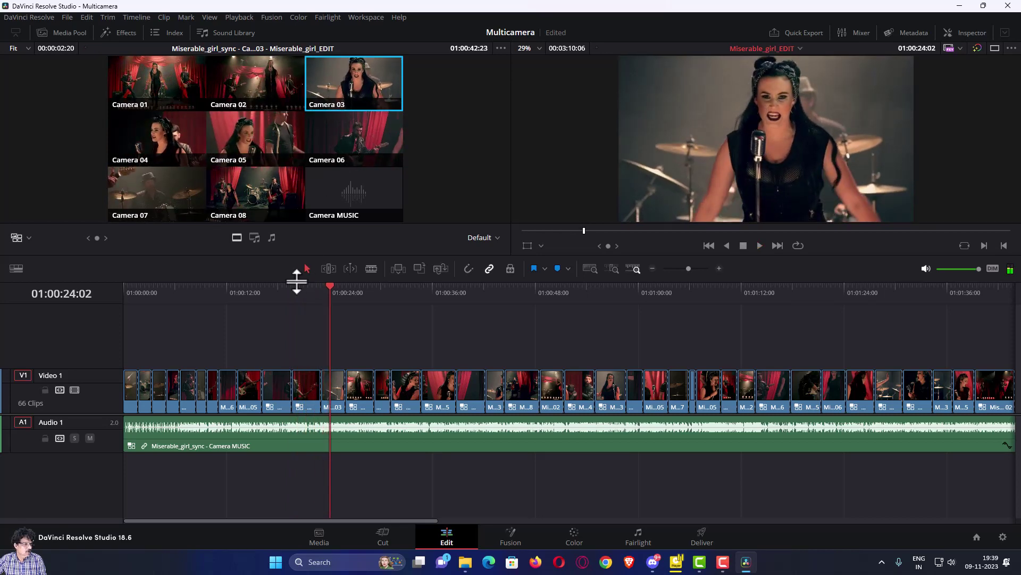
pyautogui.click(296, 285)
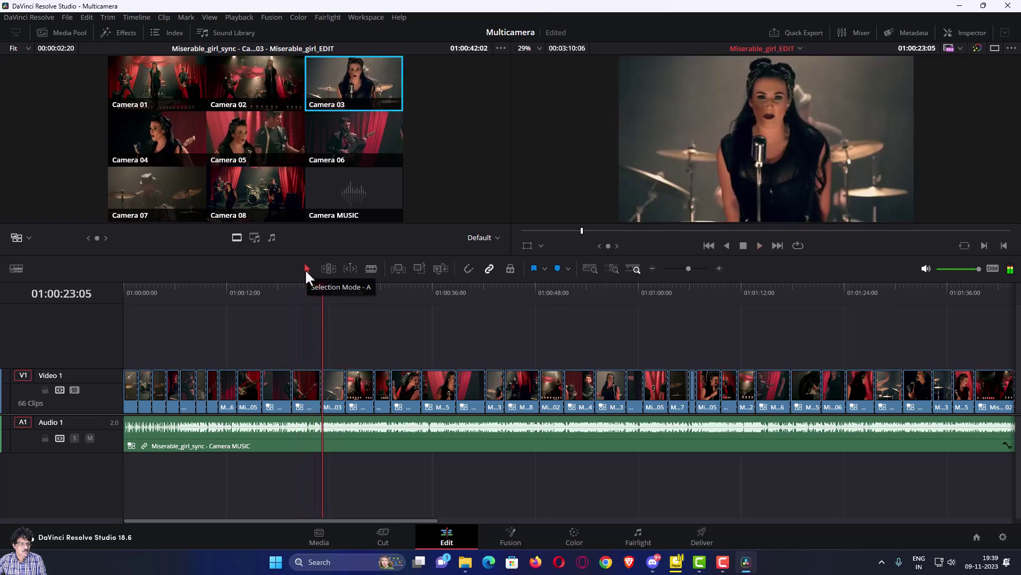
pyautogui.moveTo(324, 285); pyautogui.dragTo(317, 285)
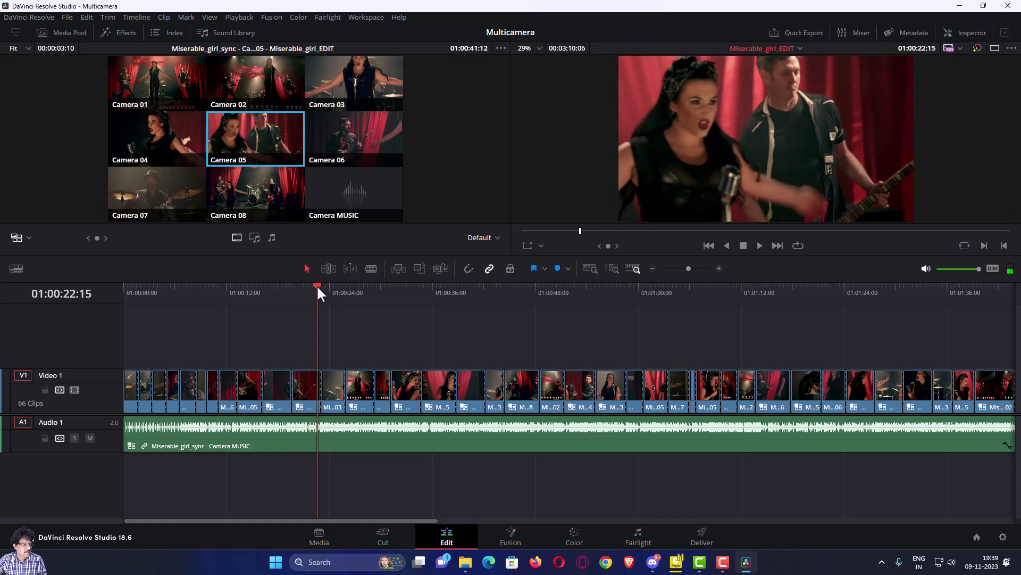
pyautogui.scroll(5, 375, 369)
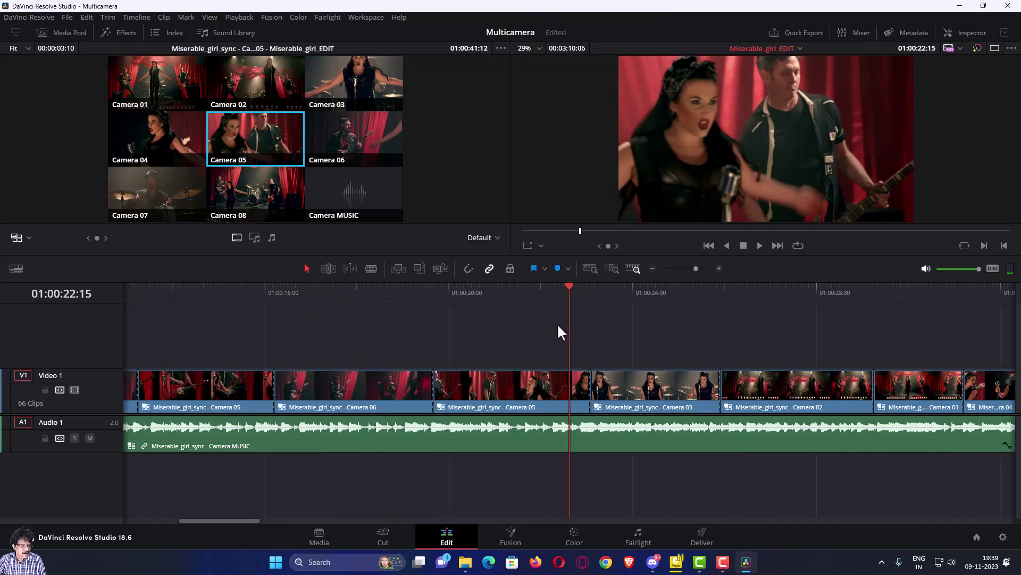
pyautogui.moveTo(570, 287)
pyautogui.mouseDown()
pyautogui.moveTo(594, 287)
pyautogui.moveTo(578, 296)
pyautogui.mouseUp()
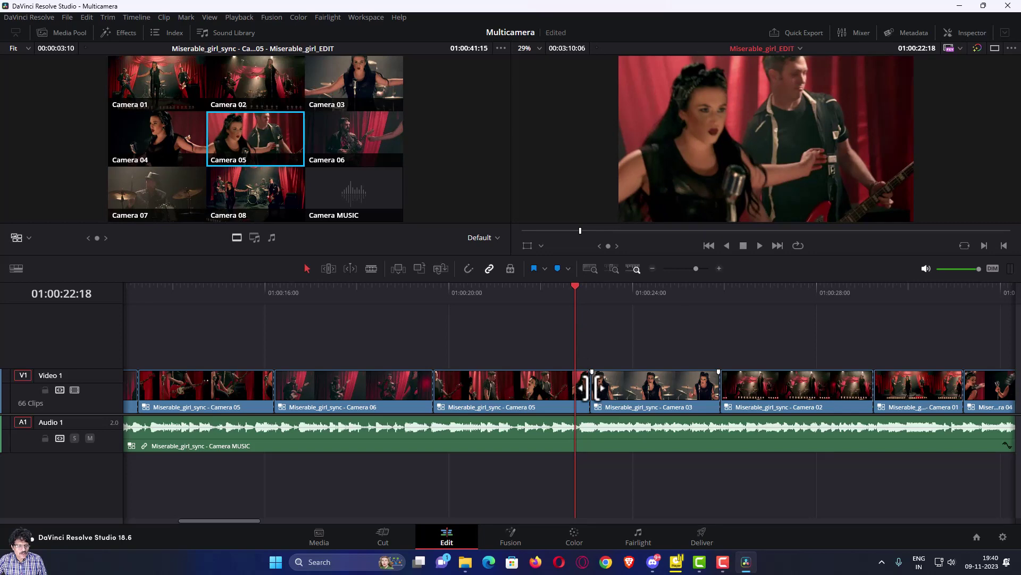
pyautogui.moveTo(585, 388); pyautogui.dragTo(569, 391)
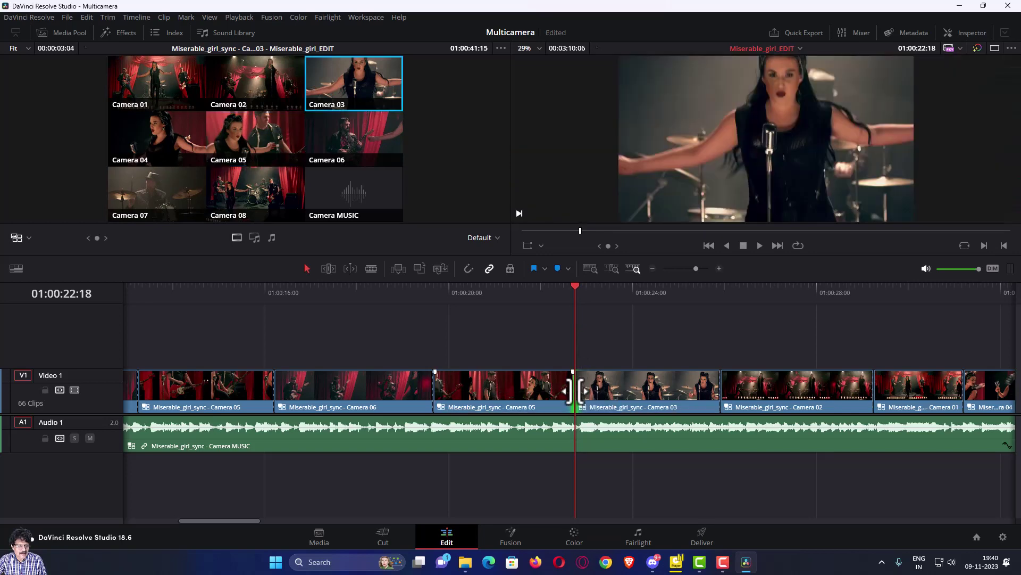
pyautogui.click(525, 285)
pyautogui.press('space')
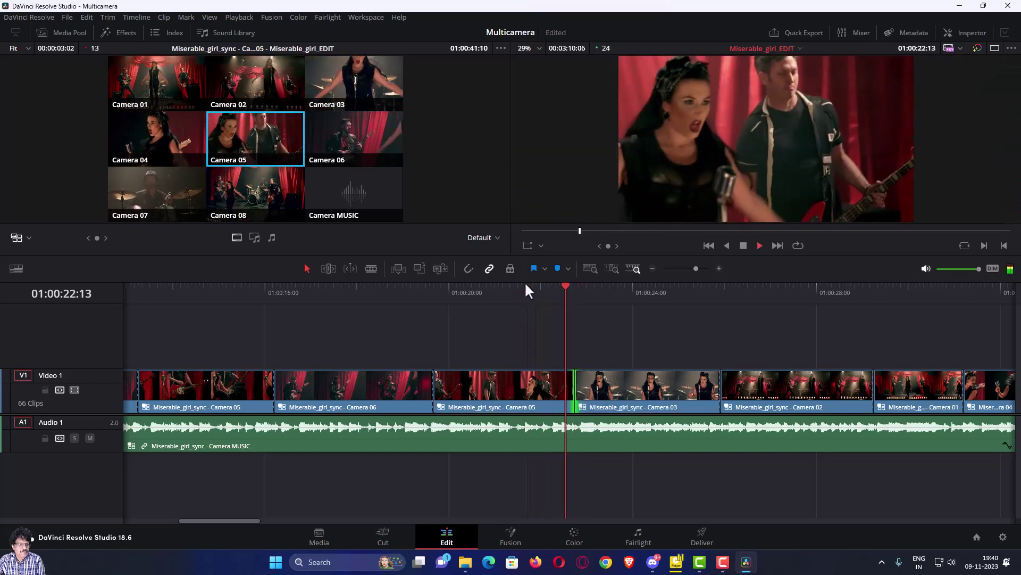
pyautogui.click(497, 287)
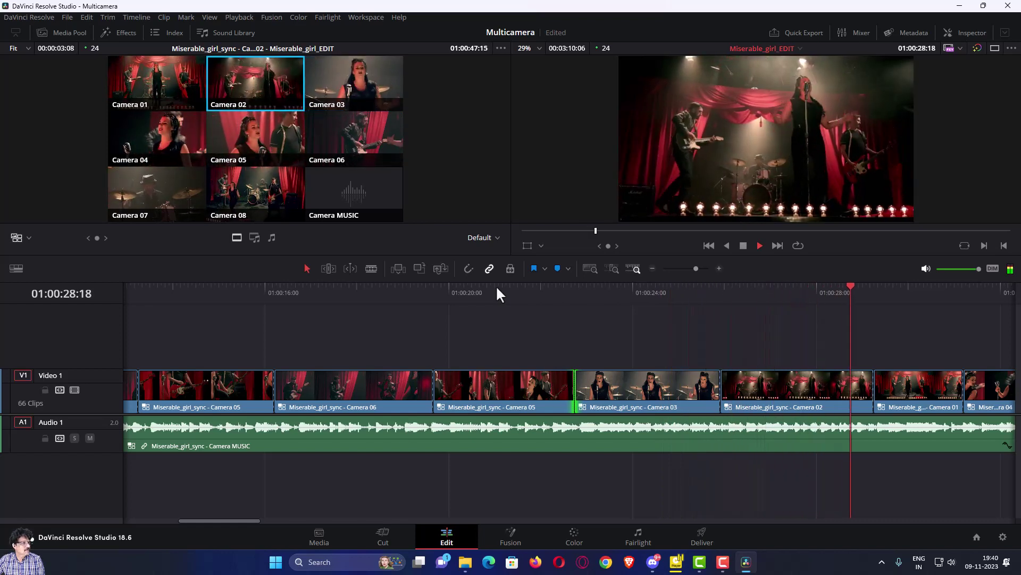
# - Switch the whole Camera 02 clip at 01:00:27:12 to Camera 04 without adding a cut, and replay from 01:00:25:13
pyautogui.press('space')
pyautogui.click(716, 288)
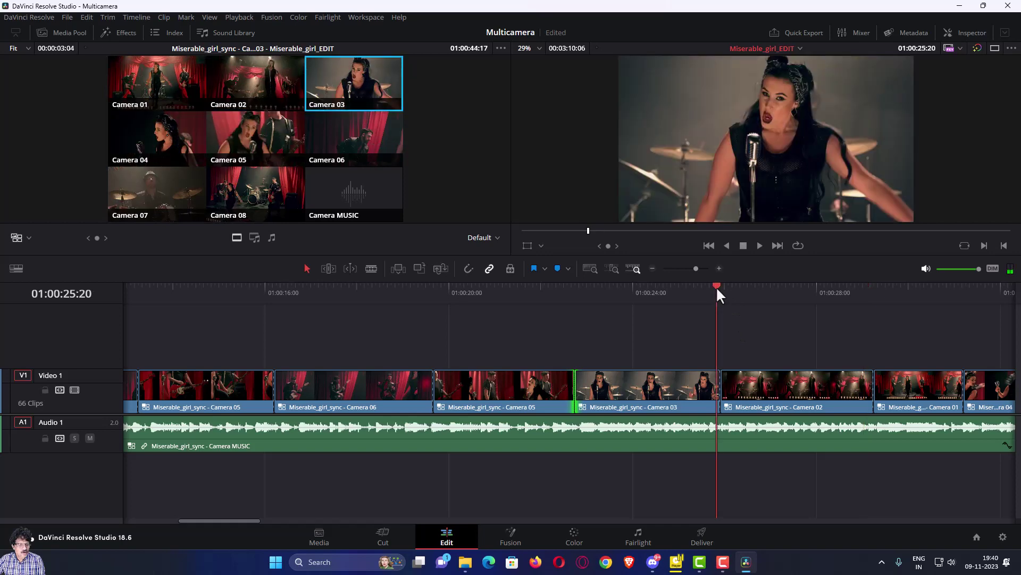
pyautogui.press('space')
pyautogui.press('space')
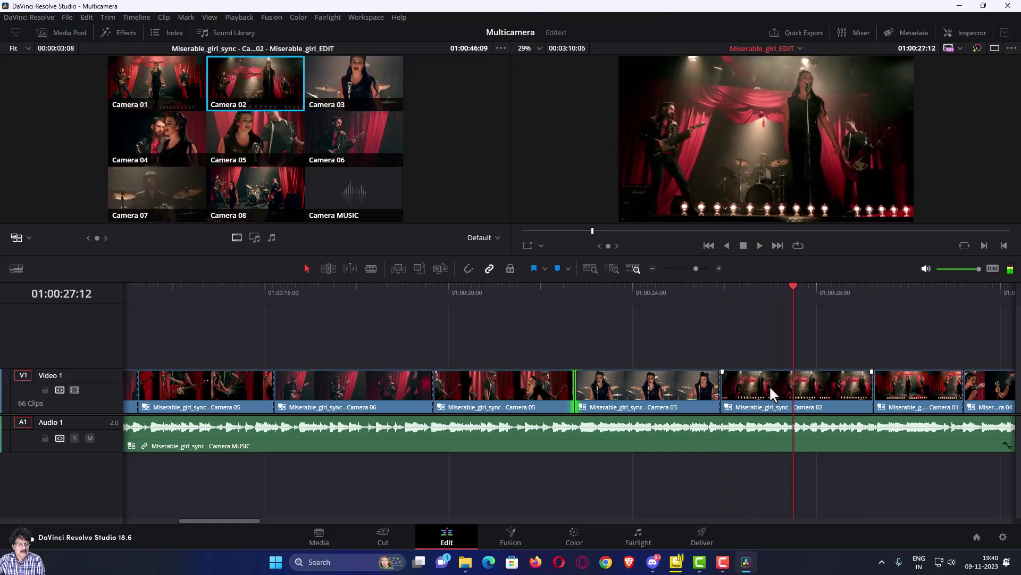
pyautogui.click(770, 383)
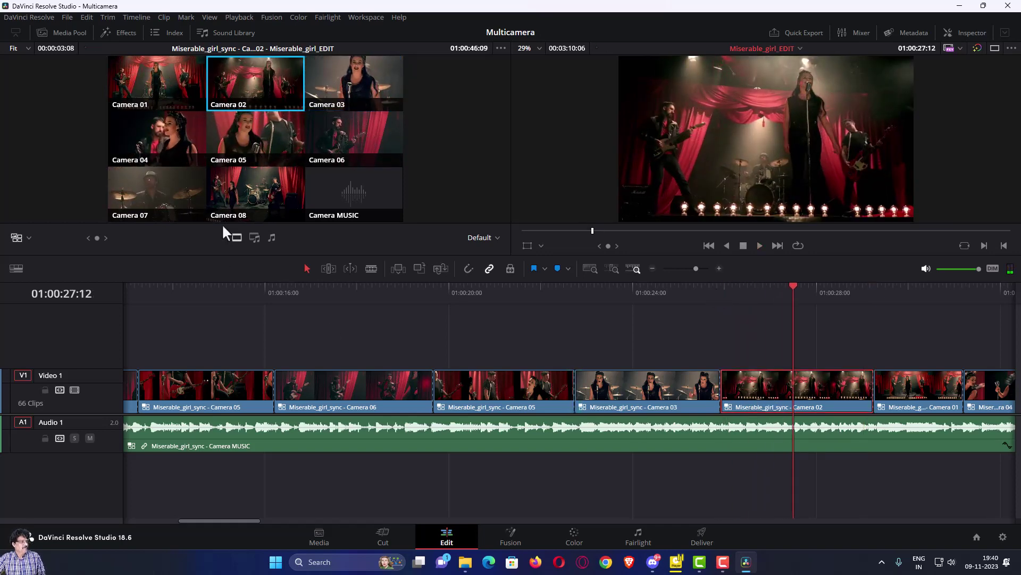
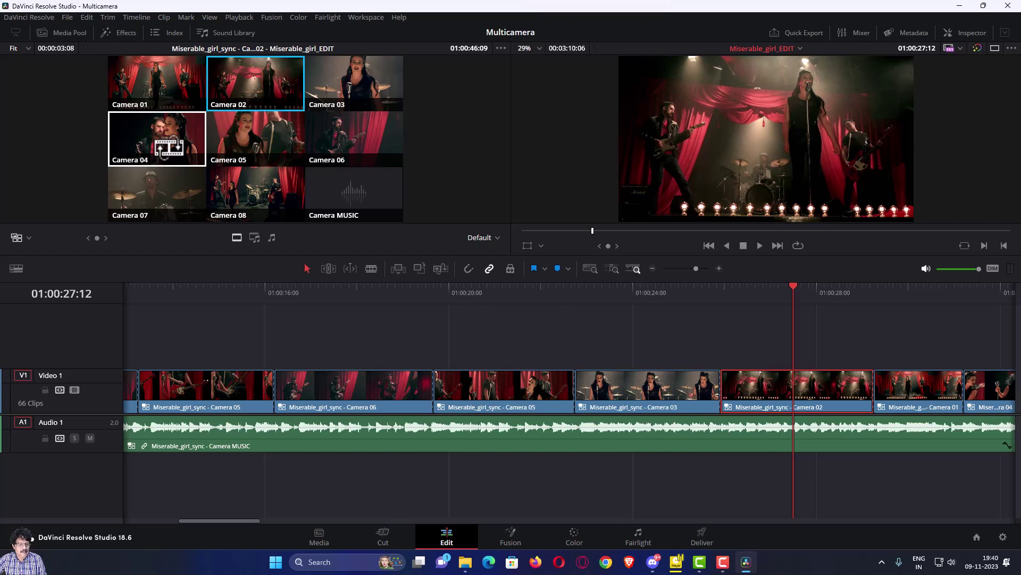
pyautogui.click(169, 146)
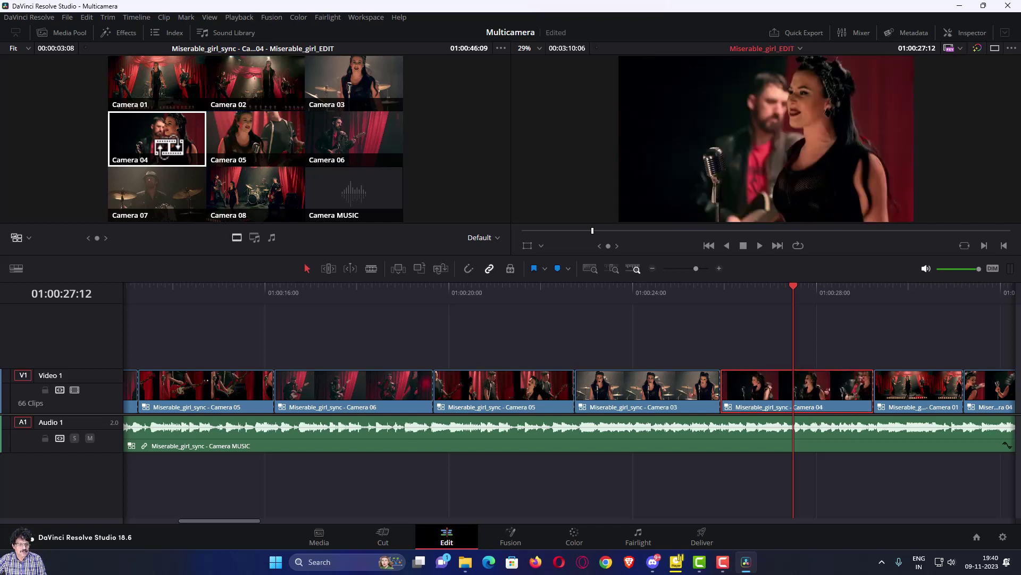
pyautogui.click(704, 293)
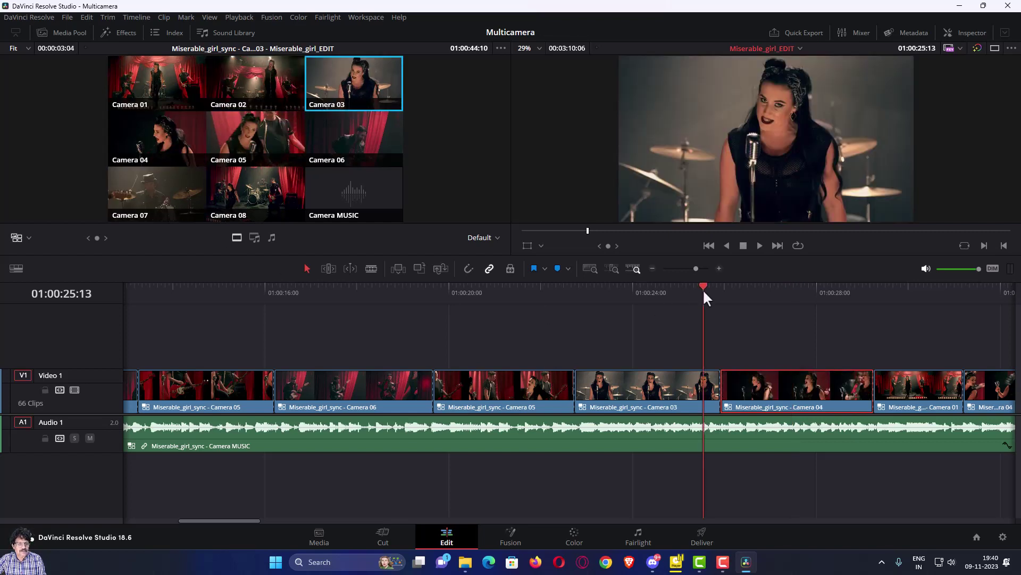
pyautogui.press('space')
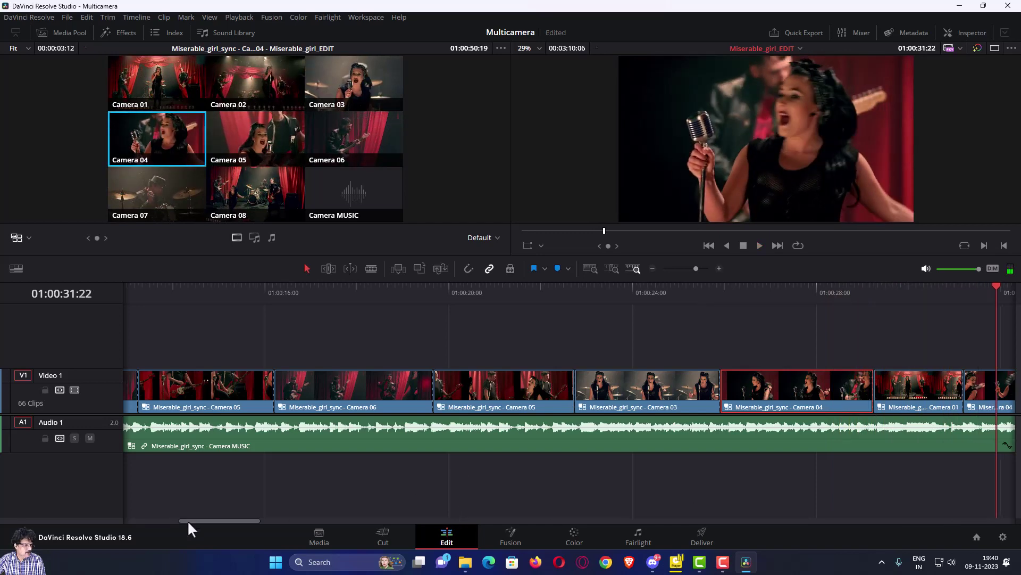
# - Roll the cut between the Camera 01 clip and the following Camera 04 clip back to 01:00:30:19 and replay it
pyautogui.moveTo(187, 519); pyautogui.dragTo(220, 517)
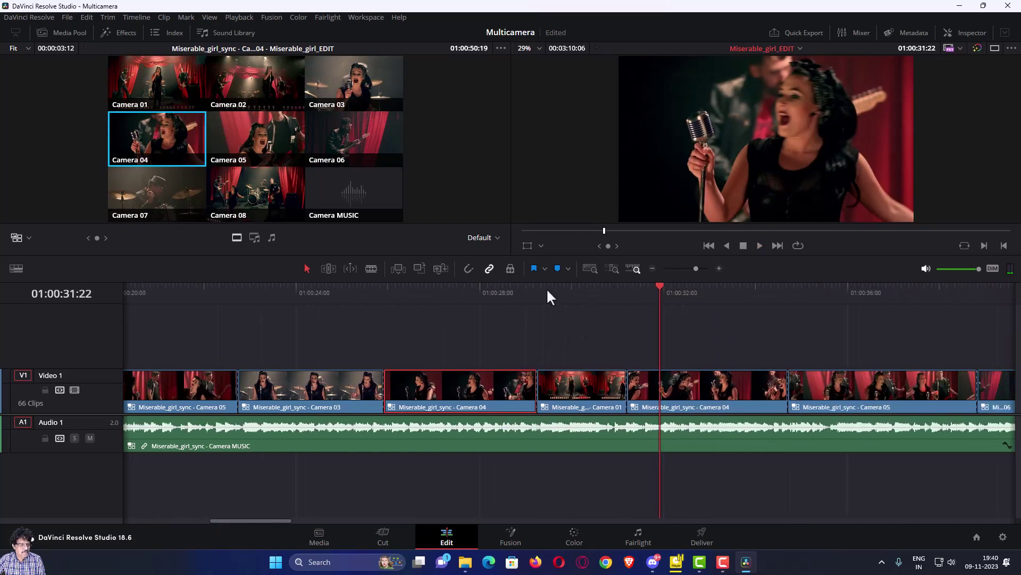
pyautogui.click(544, 283)
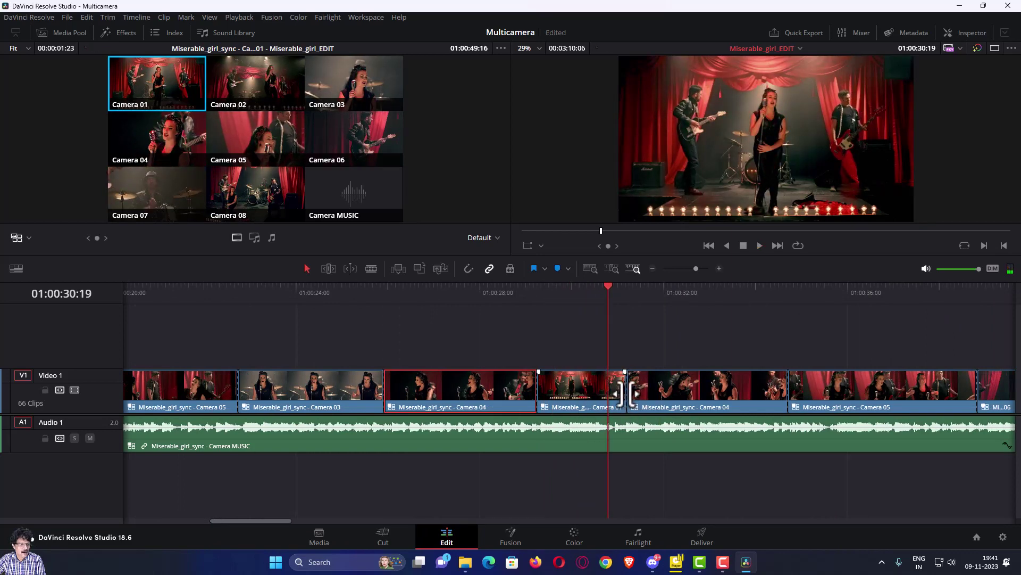
pyautogui.moveTo(624, 394)
pyautogui.mouseDown()
pyautogui.moveTo(595, 391)
pyautogui.moveTo(608, 392)
pyautogui.mouseUp()
pyautogui.click(586, 286)
pyautogui.press('space')
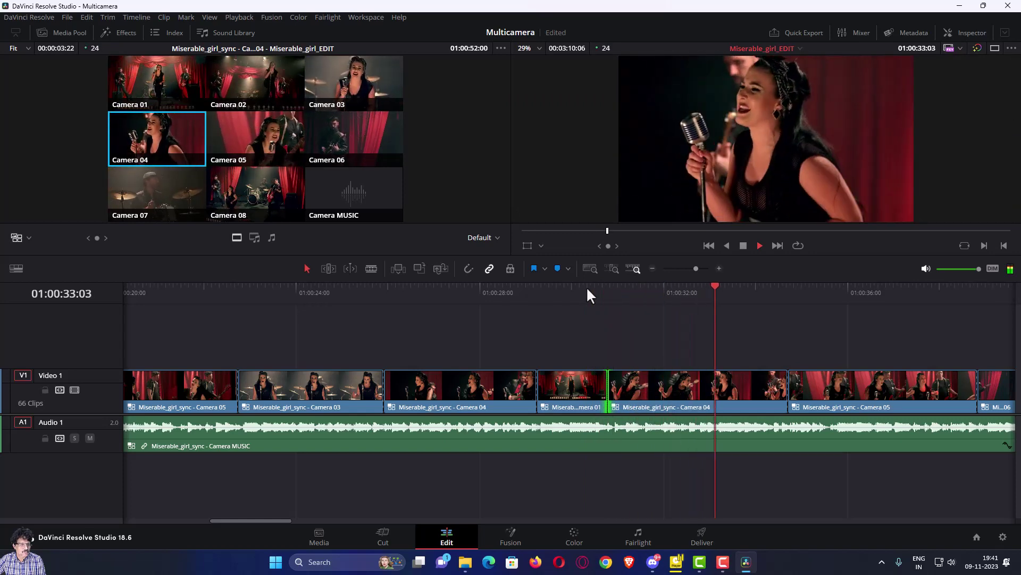
# - Replay the passage, pause at 01:00:31:12, cut to Camera 05 there and play through the new cut
pyautogui.click(579, 286)
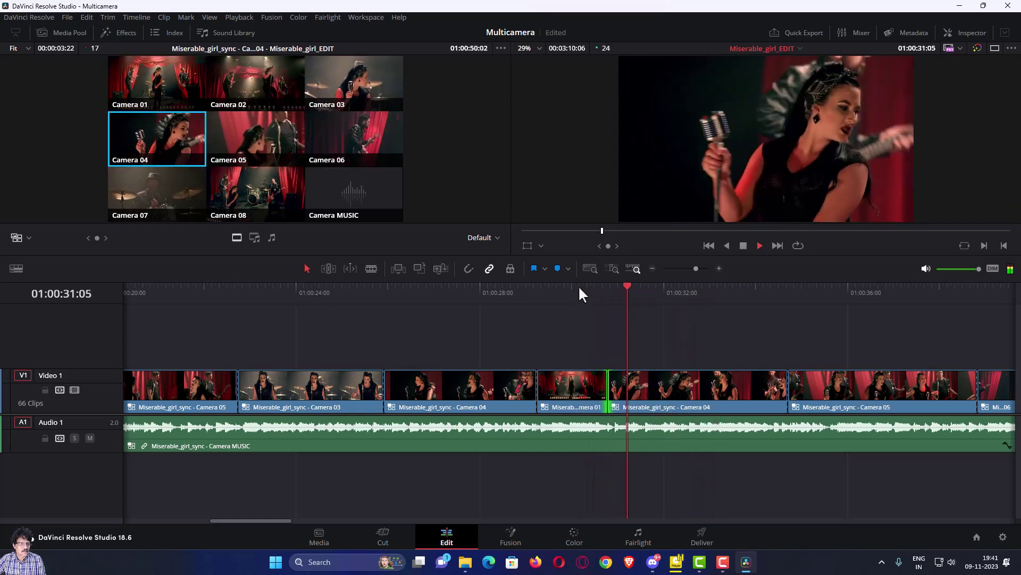
pyautogui.press('space')
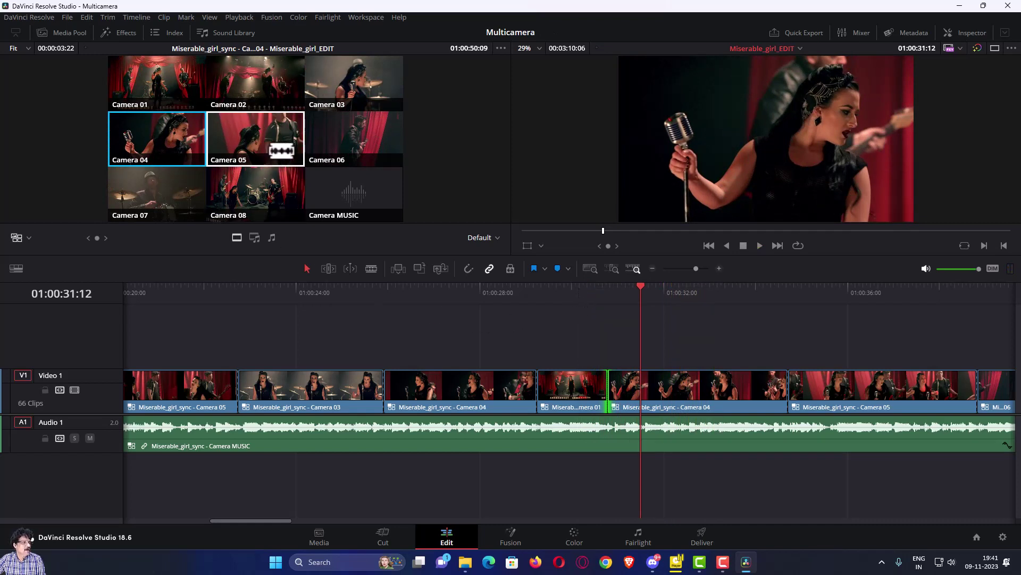
pyautogui.click(281, 151)
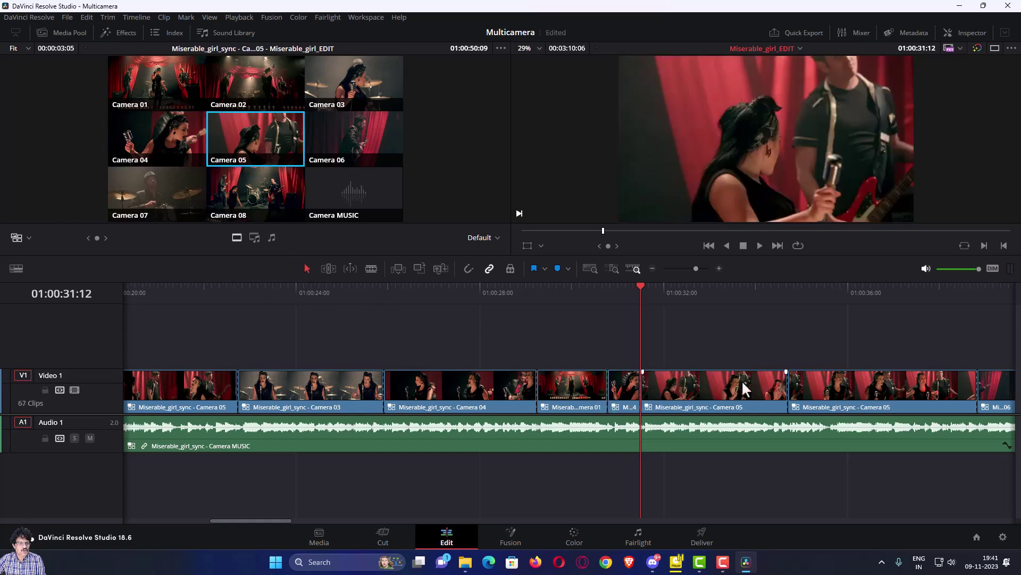
pyautogui.click(614, 286)
pyautogui.press('space')
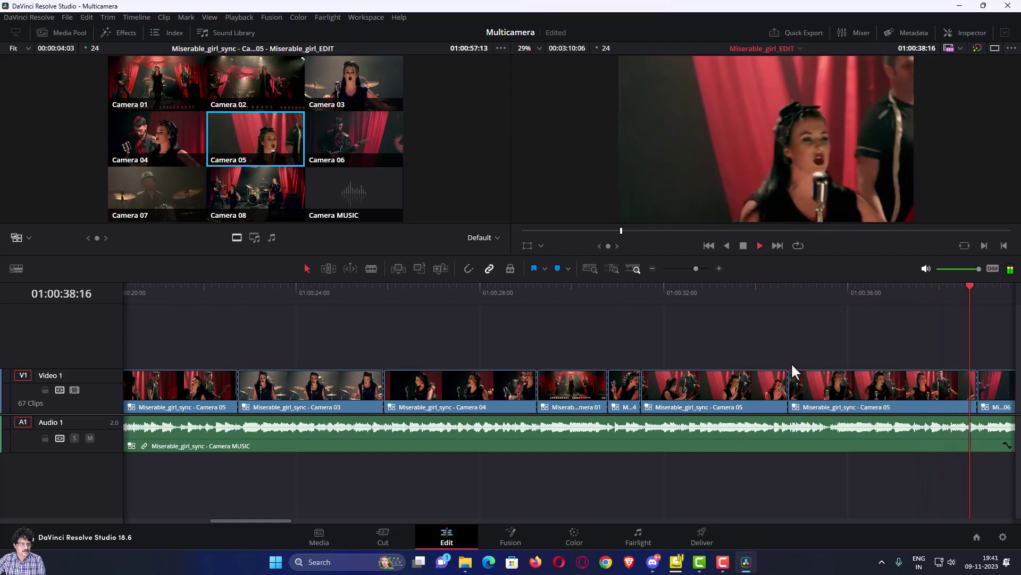
# - Switch the whole Camera 06 clip at 01:00:39:11 to Camera 03 and replay from shortly before it
pyautogui.press('space')
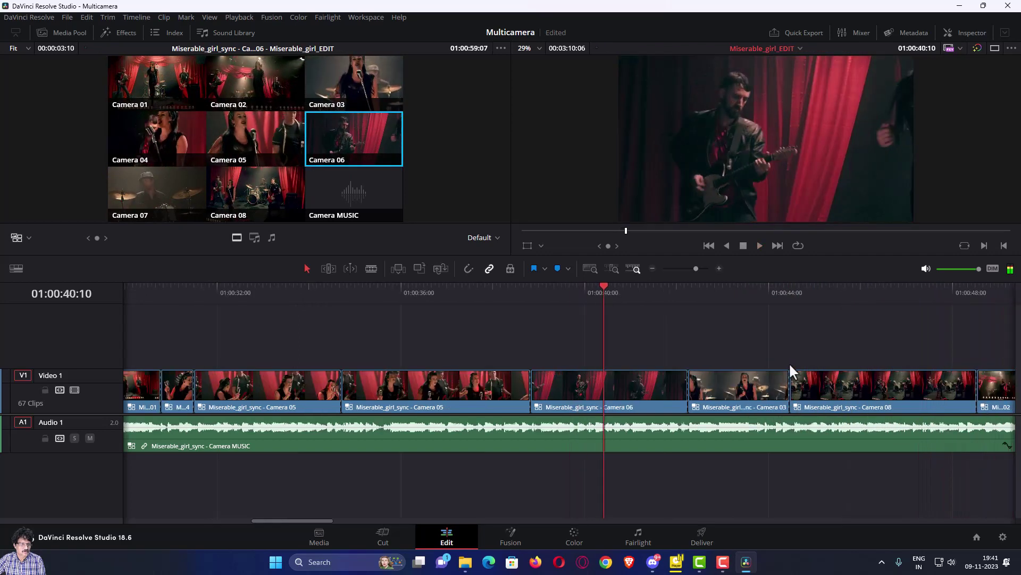
pyautogui.click(482, 287)
pyautogui.press('space')
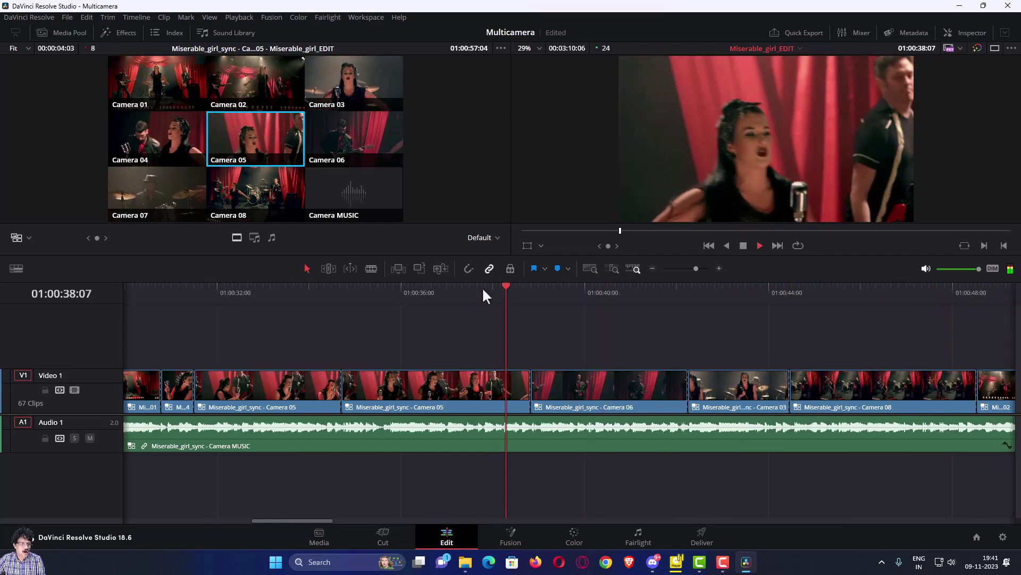
pyautogui.press('space')
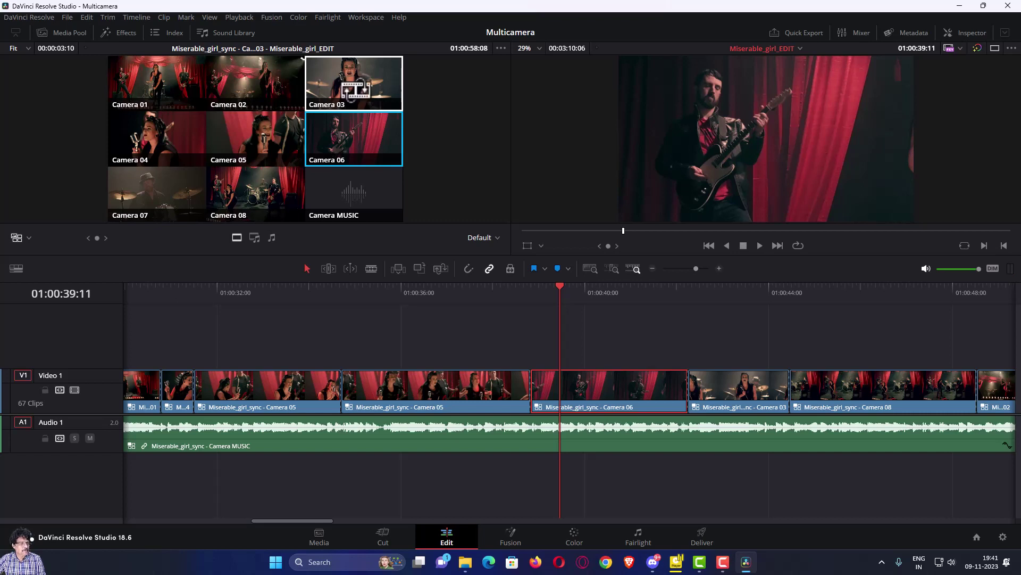
pyautogui.click(356, 90)
pyautogui.click(514, 293)
pyautogui.press('space')
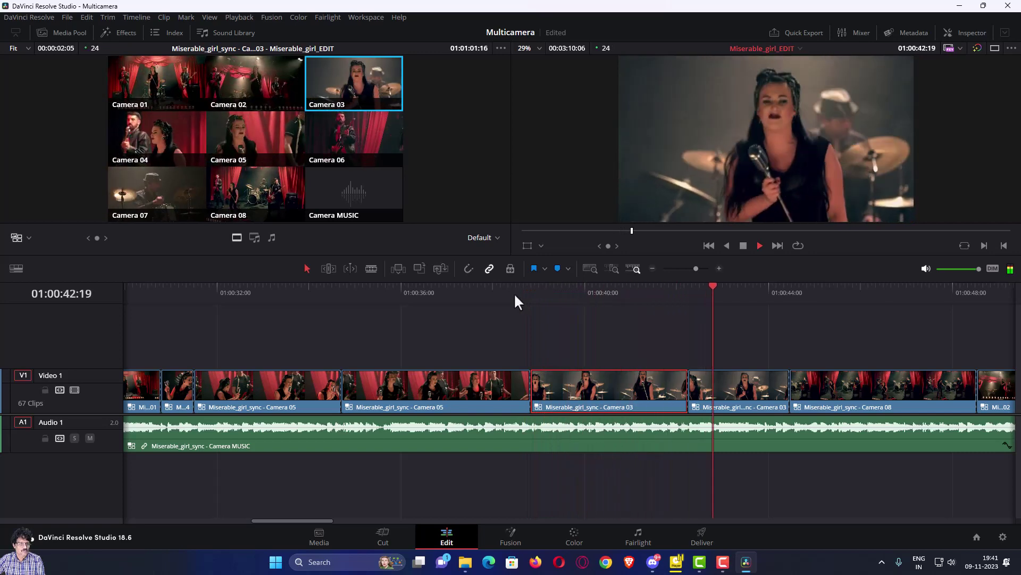
# - Roll the cut between the two neighbouring Camera 03 clips back to 01:00:41:14 and resume playback
pyautogui.press('space')
pyautogui.click(574, 290)
pyautogui.press('space')
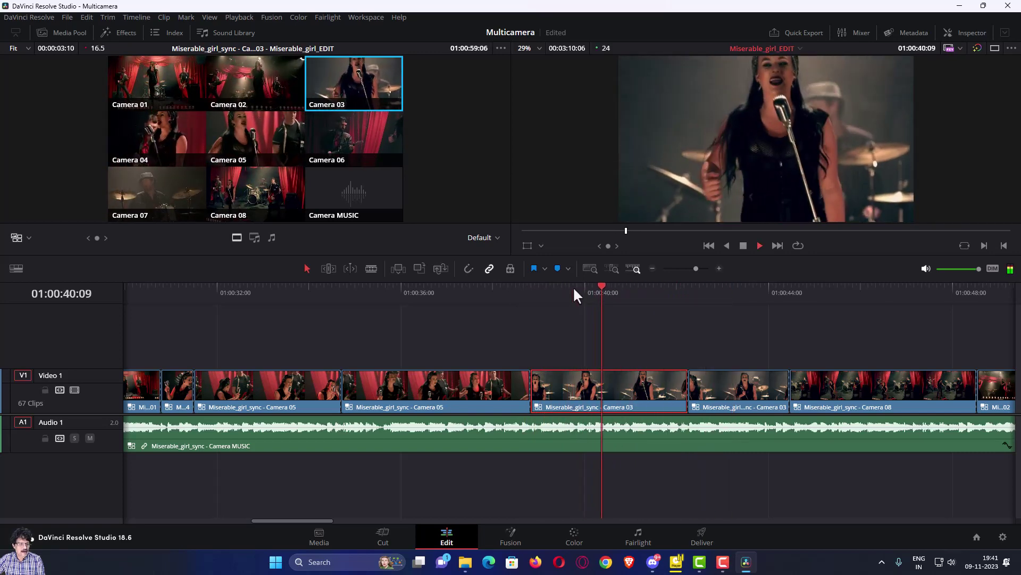
pyautogui.press('space')
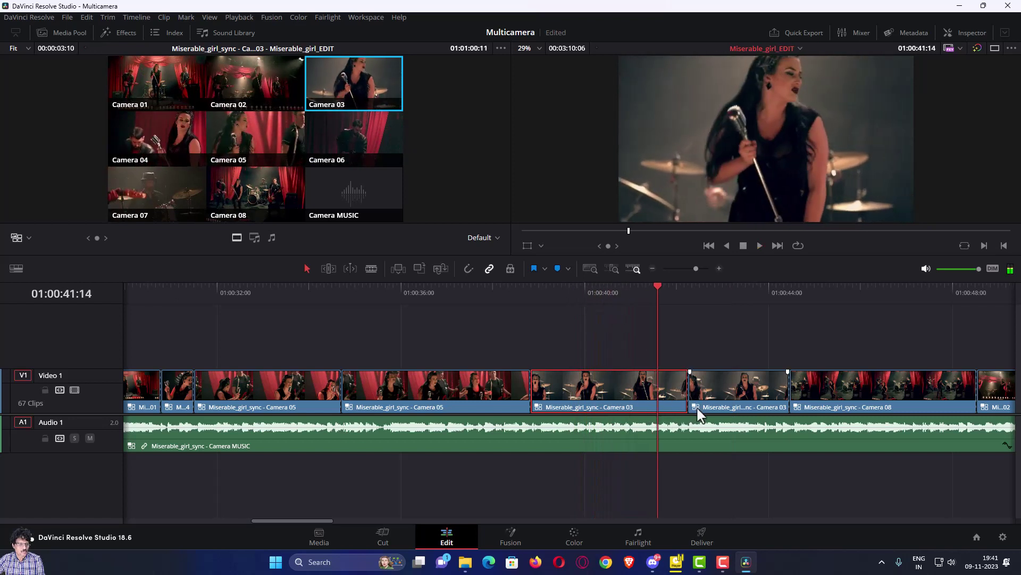
pyautogui.moveTo(690, 393); pyautogui.dragTo(658, 397)
pyautogui.press('space')
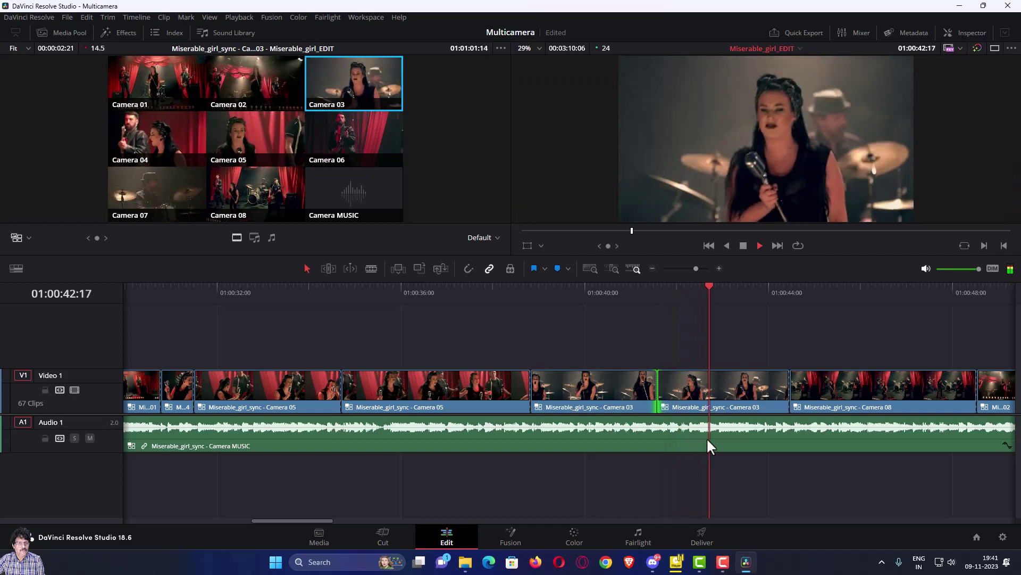
# - Roll the cut from Camera 03 to Camera 08 back to 01:00:43:17 and replay across it
pyautogui.press('space')
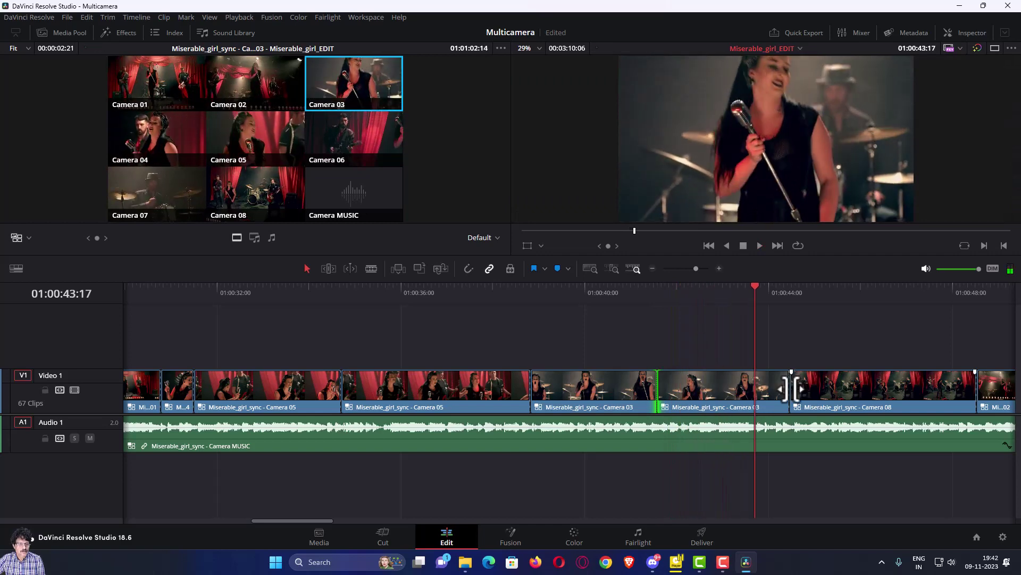
pyautogui.click(791, 390)
pyautogui.moveTo(791, 390); pyautogui.dragTo(754, 392)
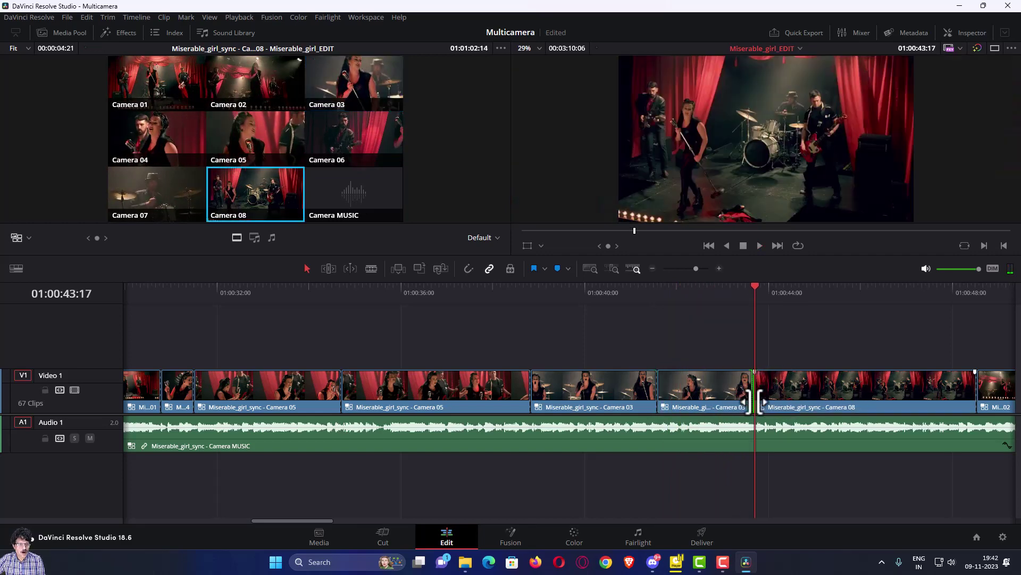
pyautogui.press('space')
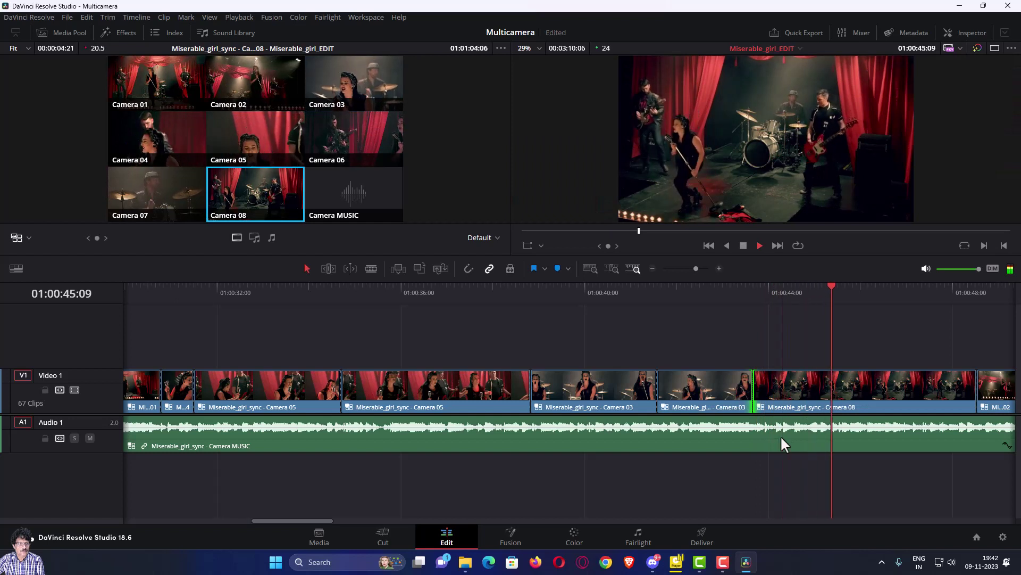
pyautogui.click(756, 291)
pyautogui.press('space')
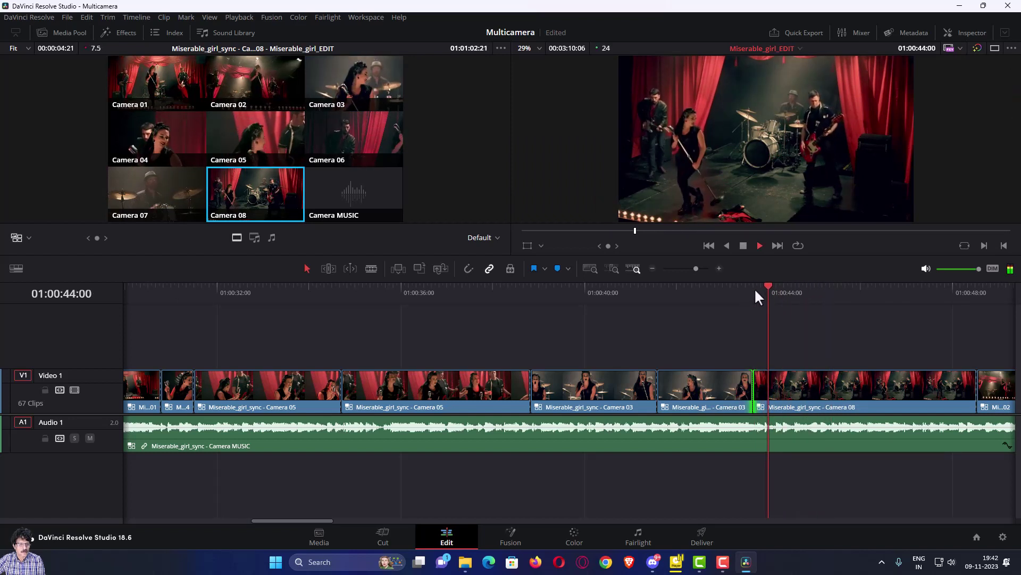
# - Pause playback, cut from Camera 08 to Camera 03 at 01:00:44:17 and replay across the new cut
pyautogui.press('space')
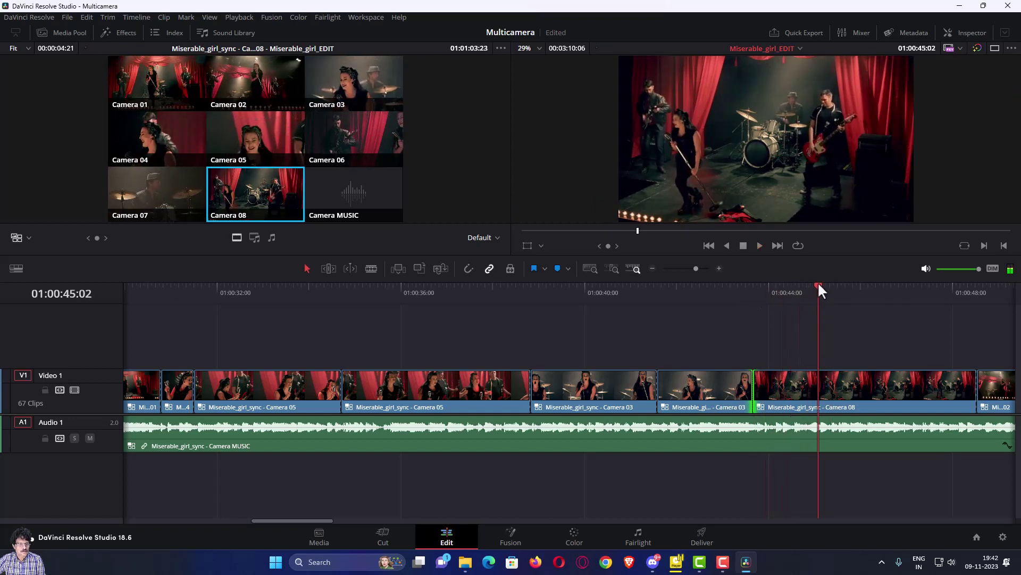
pyautogui.moveTo(819, 285); pyautogui.dragTo(802, 287)
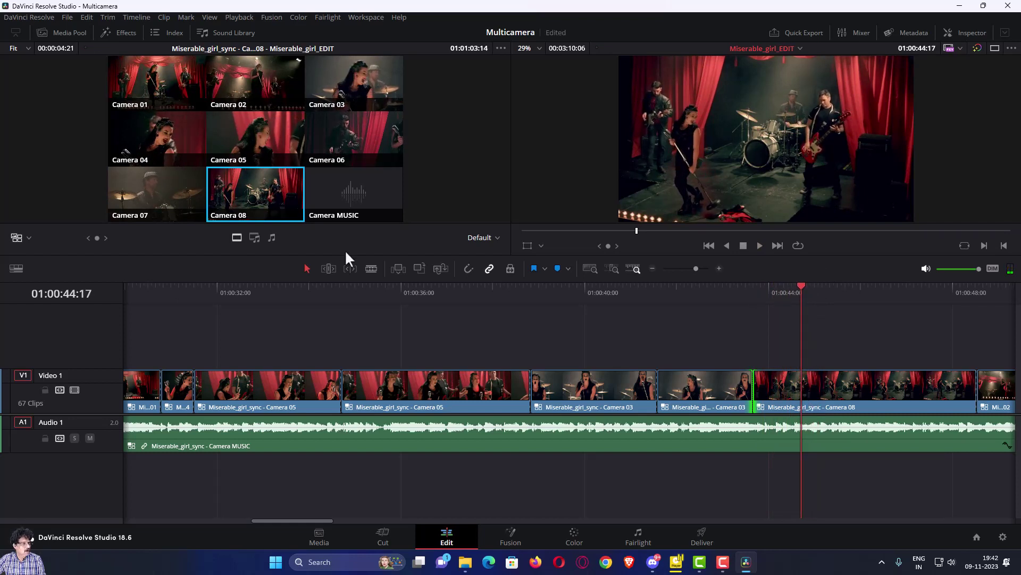
pyautogui.click(359, 88)
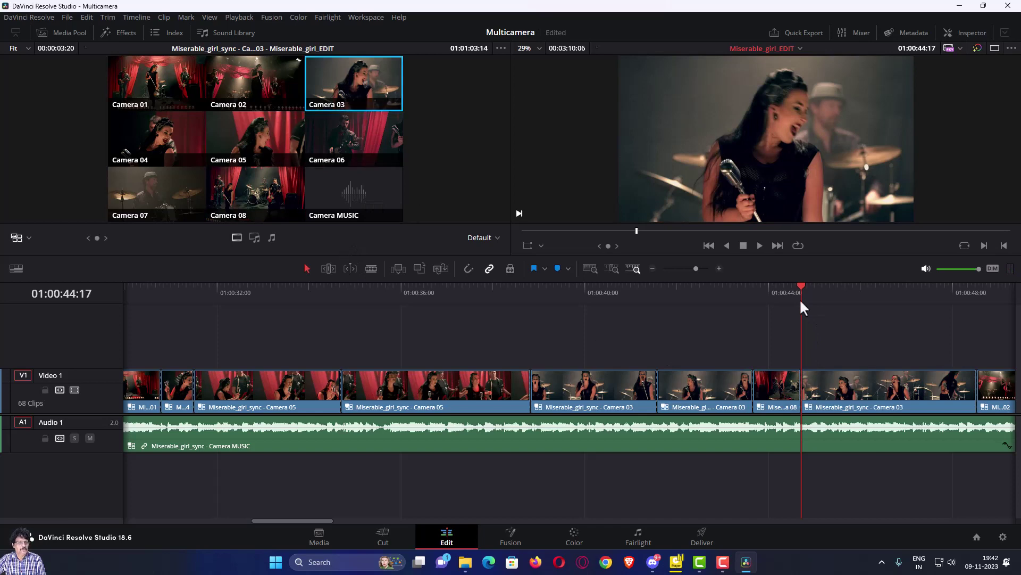
pyautogui.press('space')
pyautogui.click(780, 288)
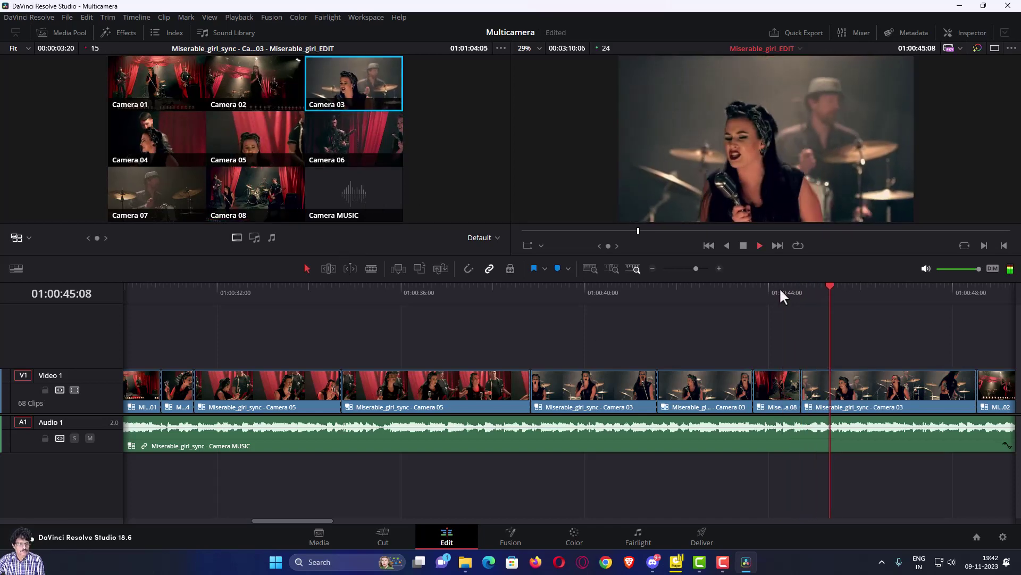
pyautogui.press('space')
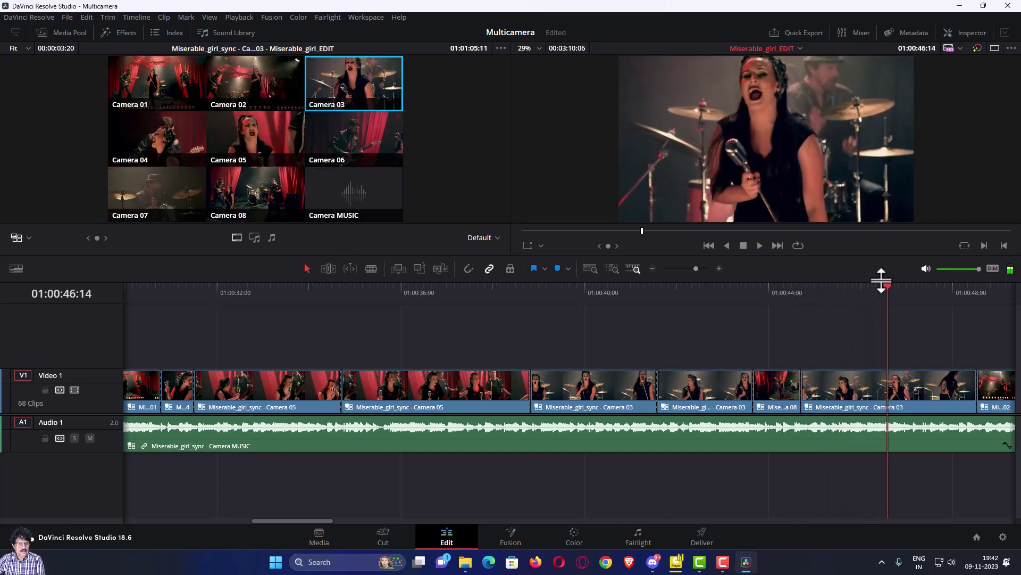
# - Switch the whole clip at 01:00:45:17 from Camera 03 to Camera 05 and replay from shortly before it
pyautogui.moveTo(883, 283); pyautogui.dragTo(846, 293)
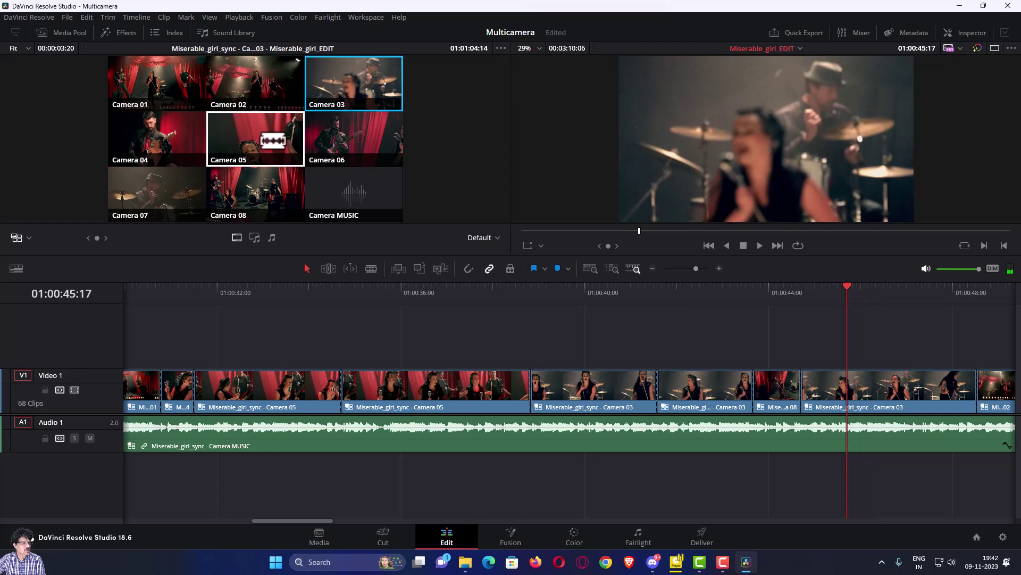
pyautogui.click(273, 141)
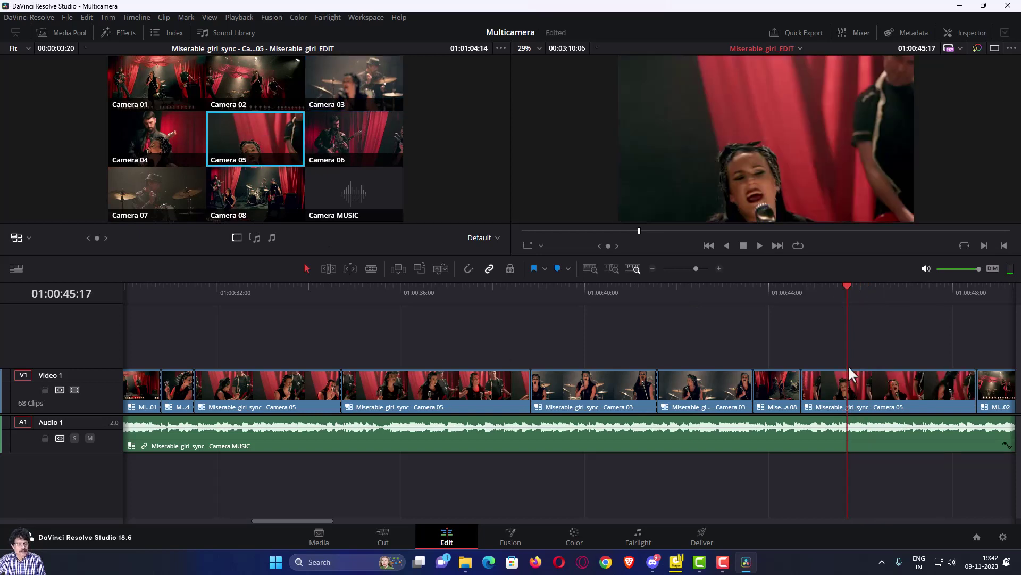
pyautogui.click(781, 283)
pyautogui.press('space')
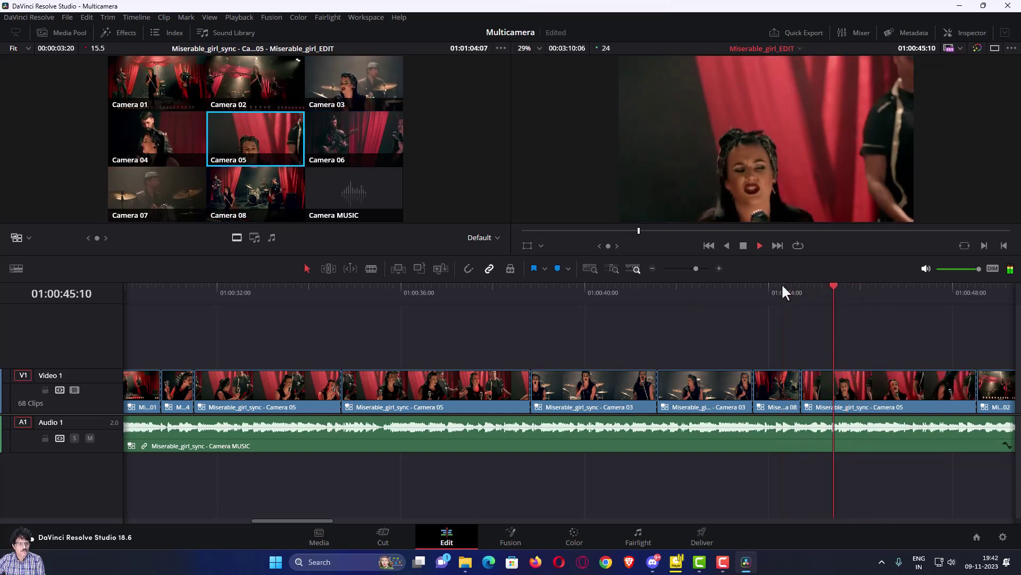
pyautogui.press('space')
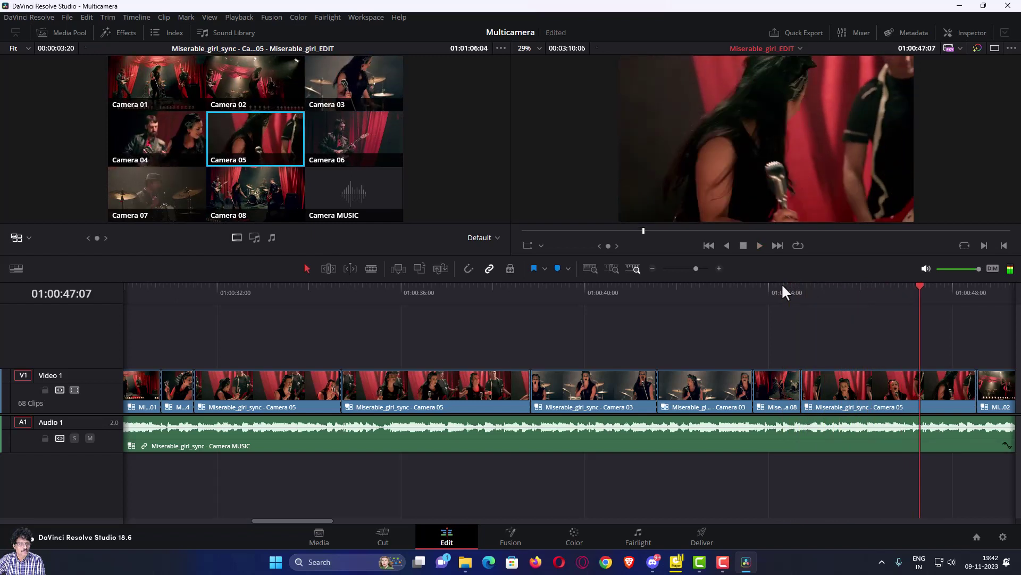
# - Cut from Camera 05 to Camera 06 at 01:00:46:20 and play on until 01:00:58:09
pyautogui.moveTo(918, 289); pyautogui.dragTo(898, 287)
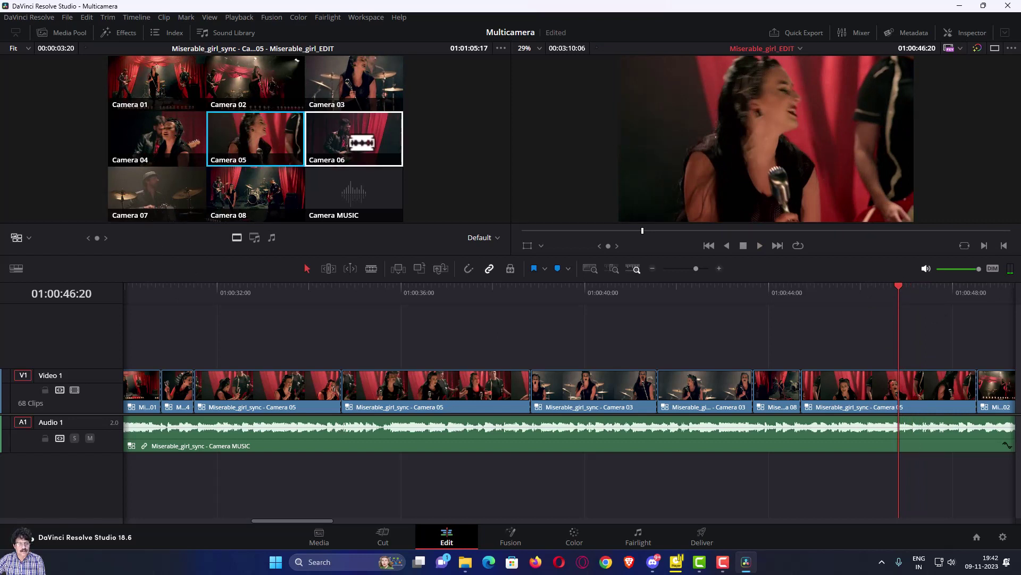
pyautogui.click(362, 140)
pyautogui.press('space')
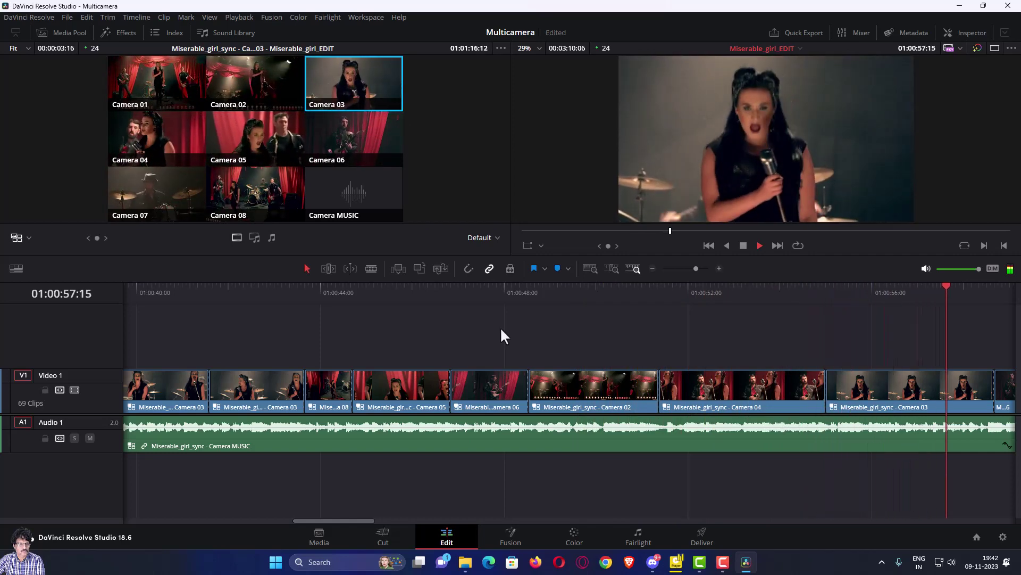
pyautogui.press('space')
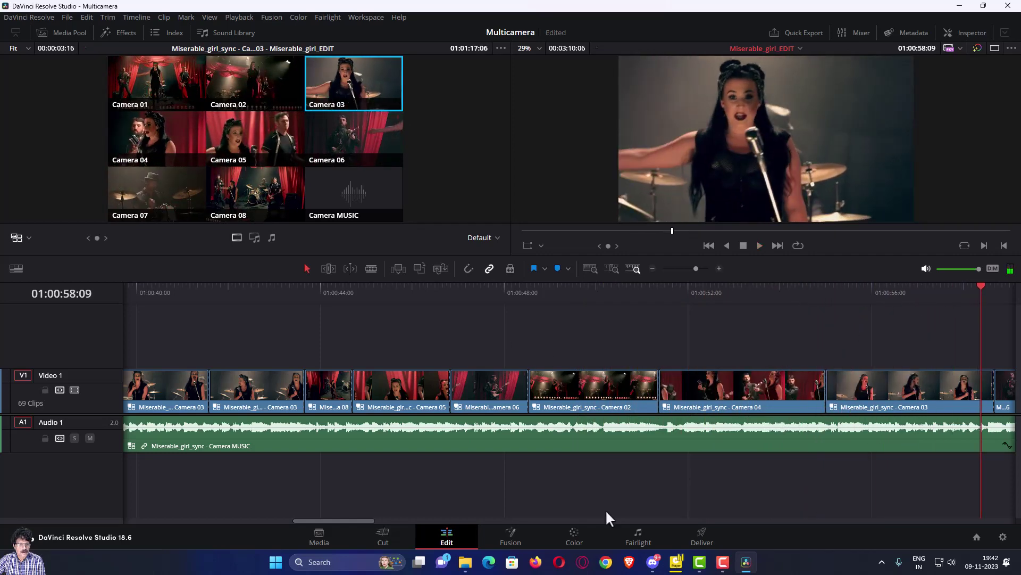
# - Replay the Camera 03 clip, cut to Camera 06 at 01:00:56:23 and resume playback
pyautogui.moveTo(336, 519); pyautogui.dragTo(362, 528)
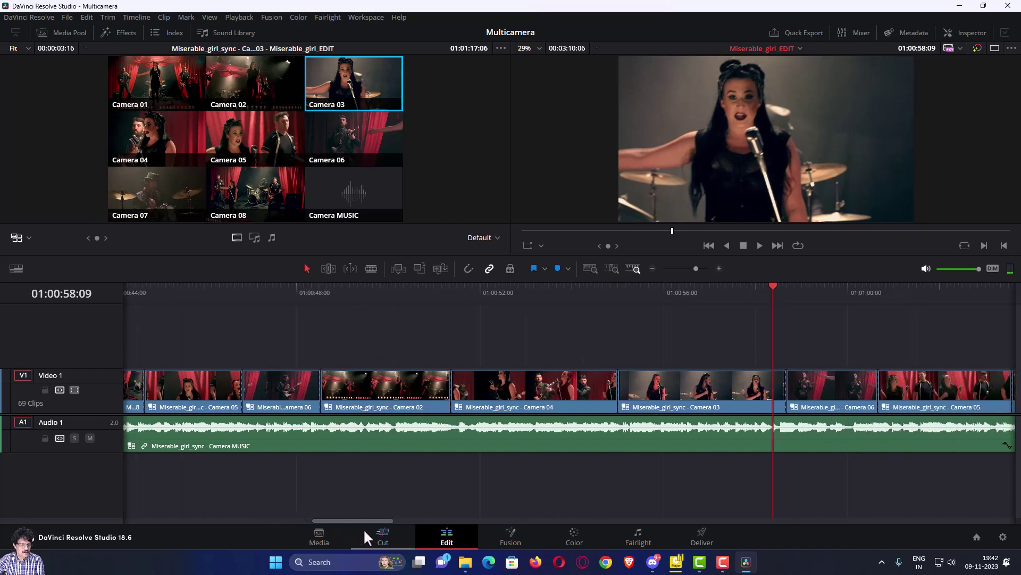
pyautogui.click(657, 291)
pyautogui.press('space')
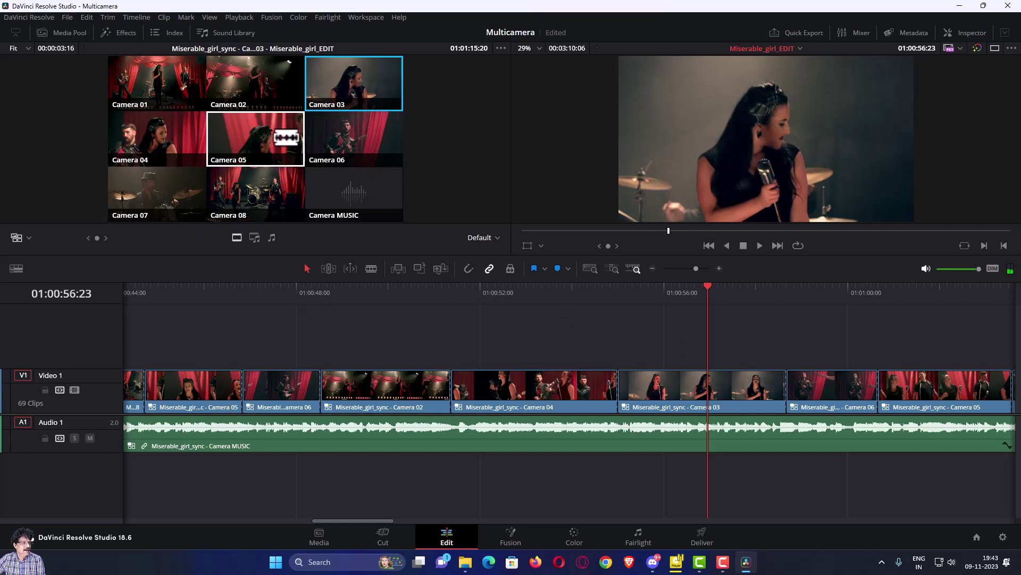
pyautogui.click(369, 140)
pyautogui.press('space')
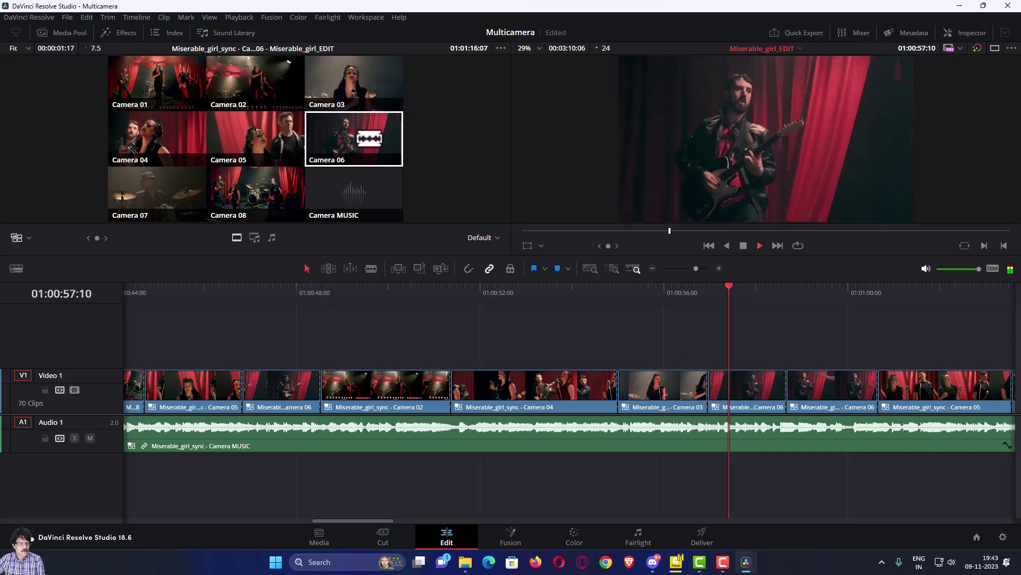
# - Undo a trial cut to Camera 04 at 01:00:59:06, switch the whole Camera 06 clip there to Camera 04 instead and resume playback
pyautogui.press('space')
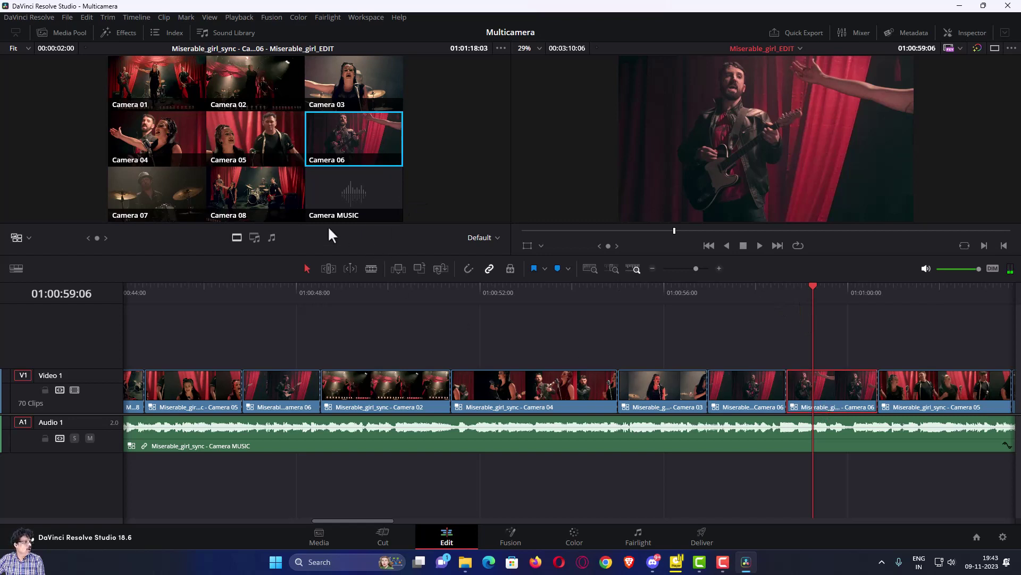
pyautogui.click(164, 142)
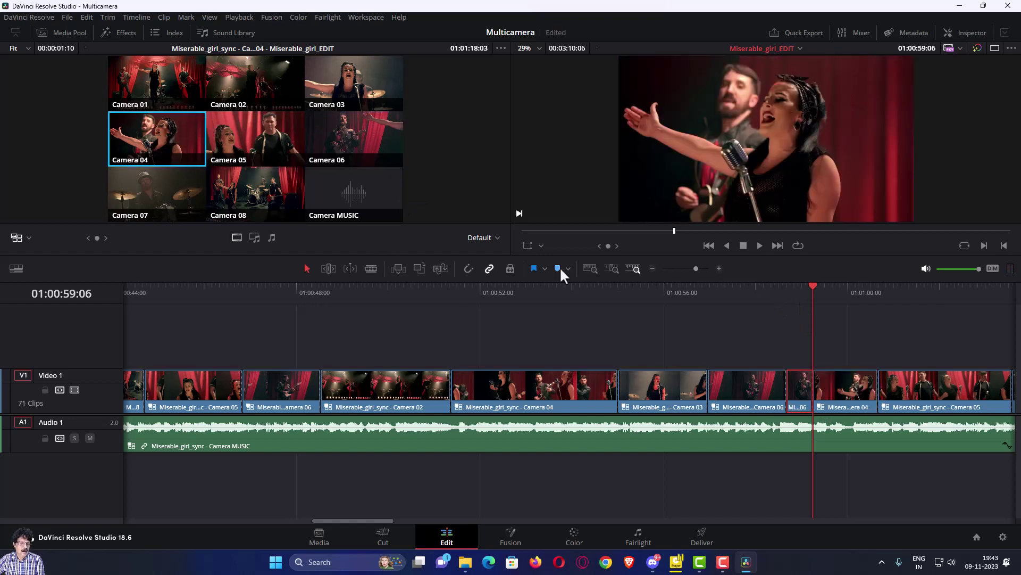
pyautogui.hotkey('ctrl', 'z')
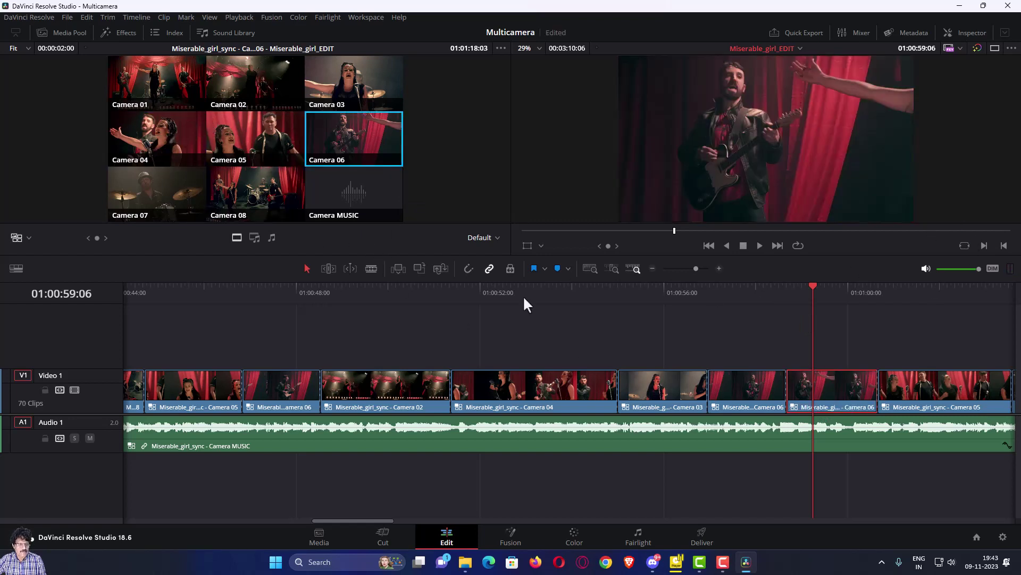
pyautogui.click(181, 141)
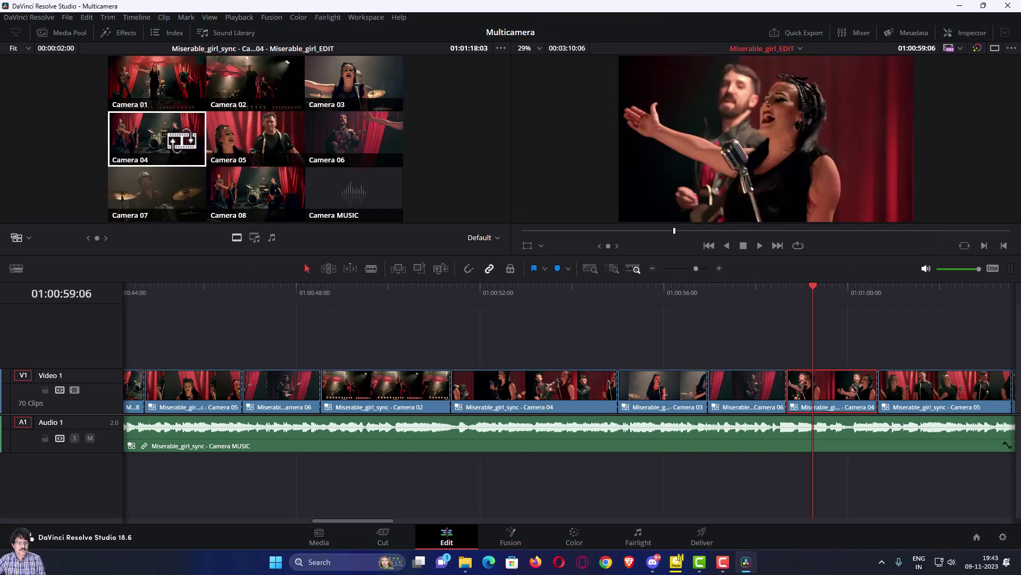
pyautogui.press('/')
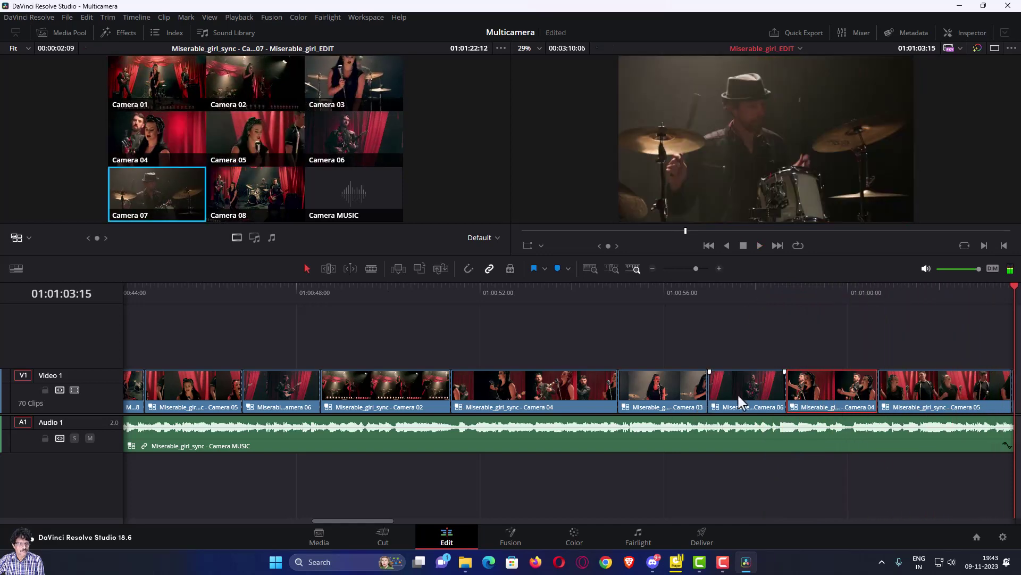
# - Replay the following Camera 05 clip, cut to Camera 06 at 01:01:02:09 and resume playback
pyautogui.moveTo(321, 518); pyautogui.dragTo(376, 526)
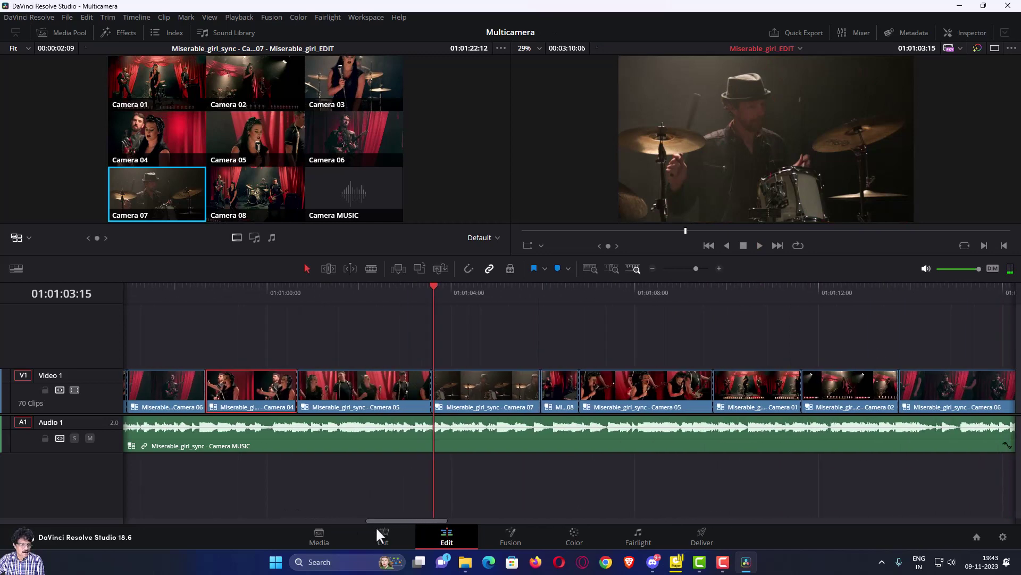
pyautogui.click(325, 296)
pyautogui.press('space')
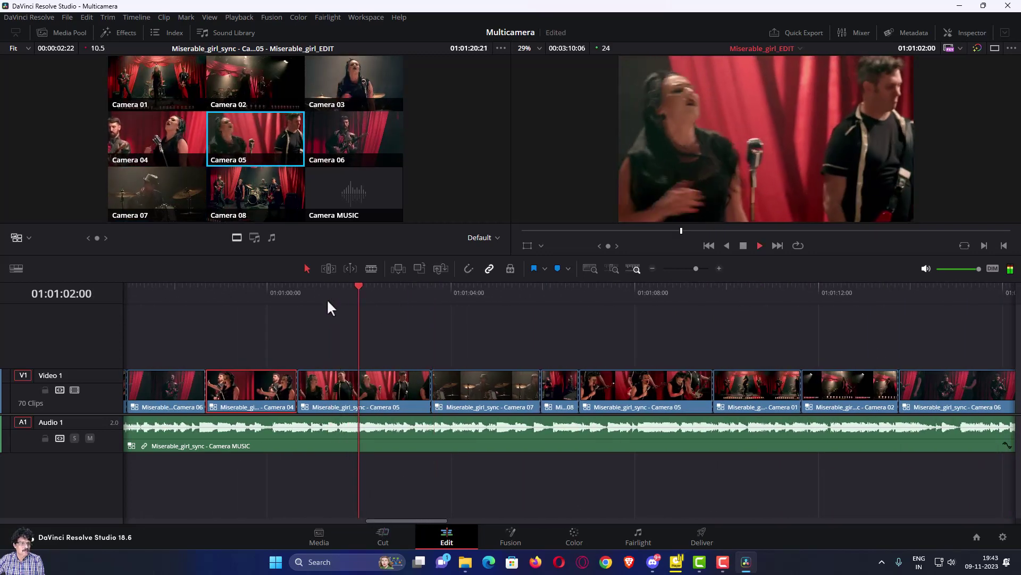
pyautogui.click(354, 147)
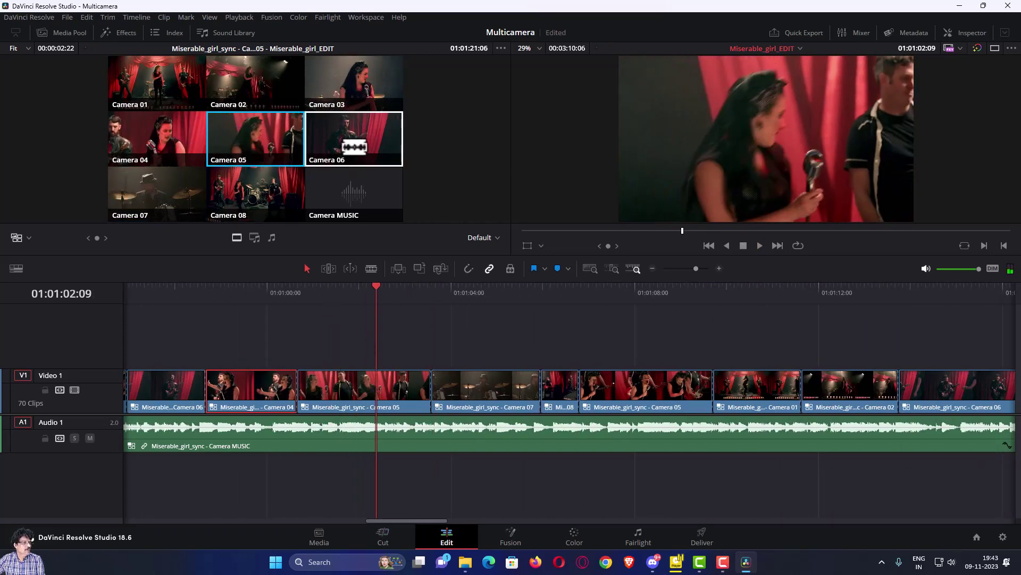
pyautogui.press('space')
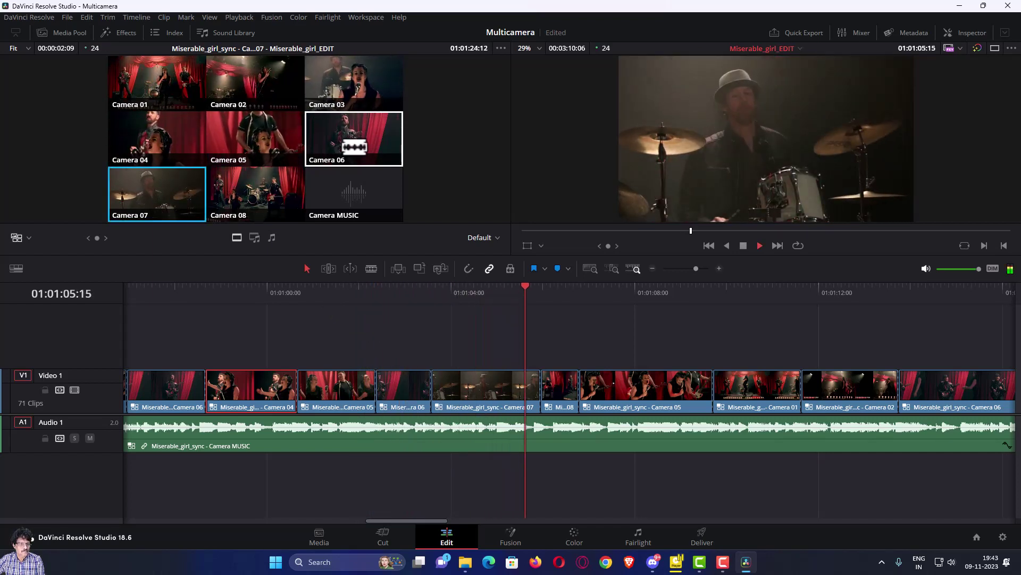
# - Replay the Camera 07 clip, cut to Camera 03 at 01:01:05:00 and play on through the timeline
pyautogui.press('space')
pyautogui.click(478, 288)
pyautogui.press('space')
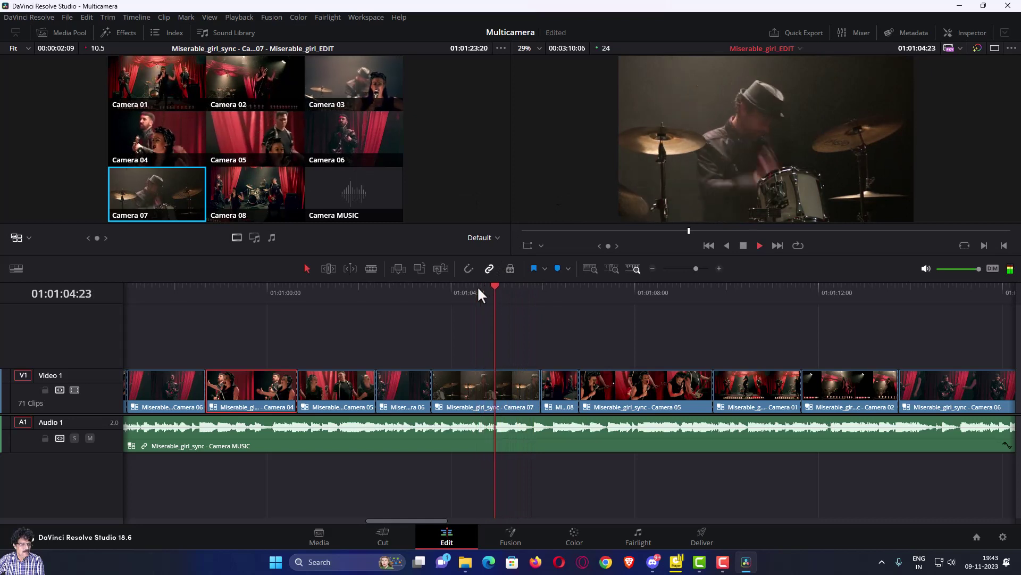
pyautogui.press('space')
pyautogui.moveTo(505, 284); pyautogui.dragTo(496, 284)
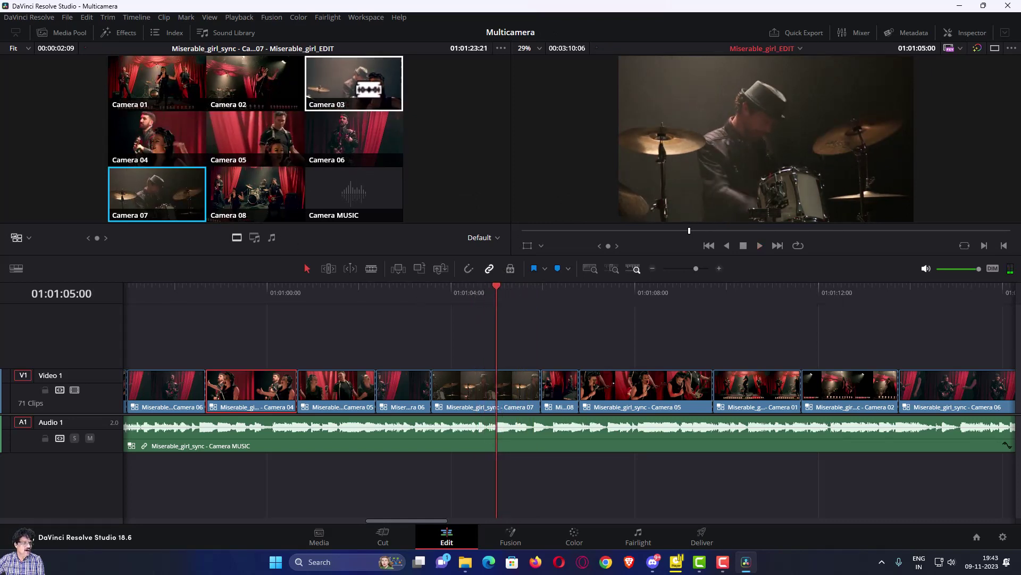
pyautogui.click(354, 84)
pyautogui.press('space')
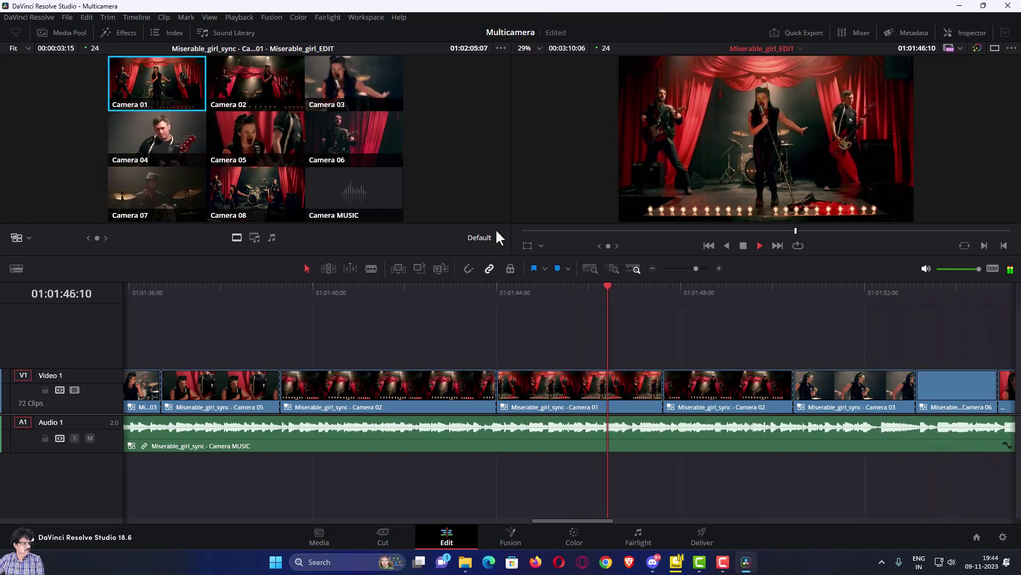
# - Review the transitions from the Camera 01 clip at 01:01:45:18 through Camera 02 and Camera 03 to Camera 06
pyautogui.press('space')
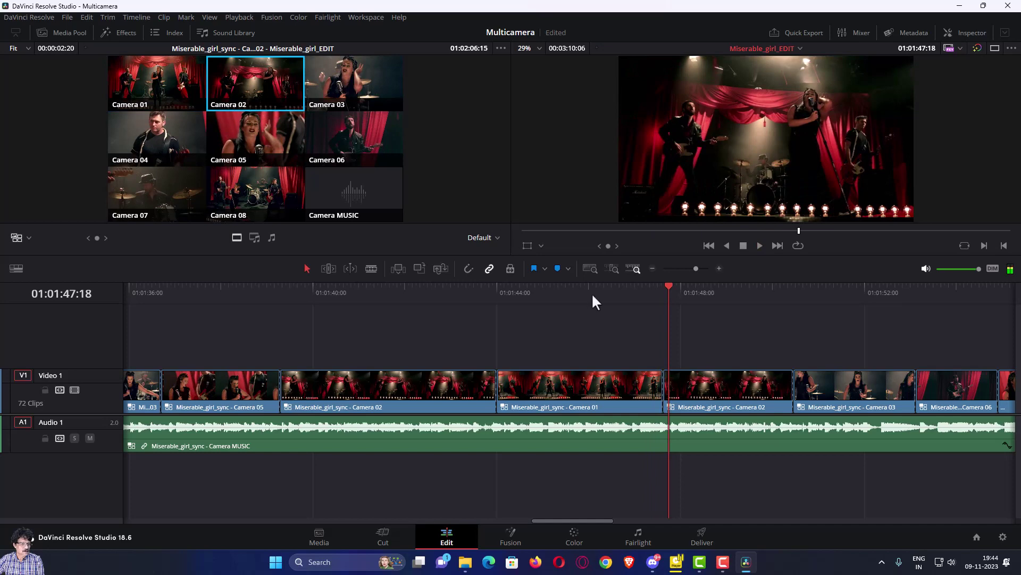
pyautogui.click(639, 287)
pyautogui.press('space')
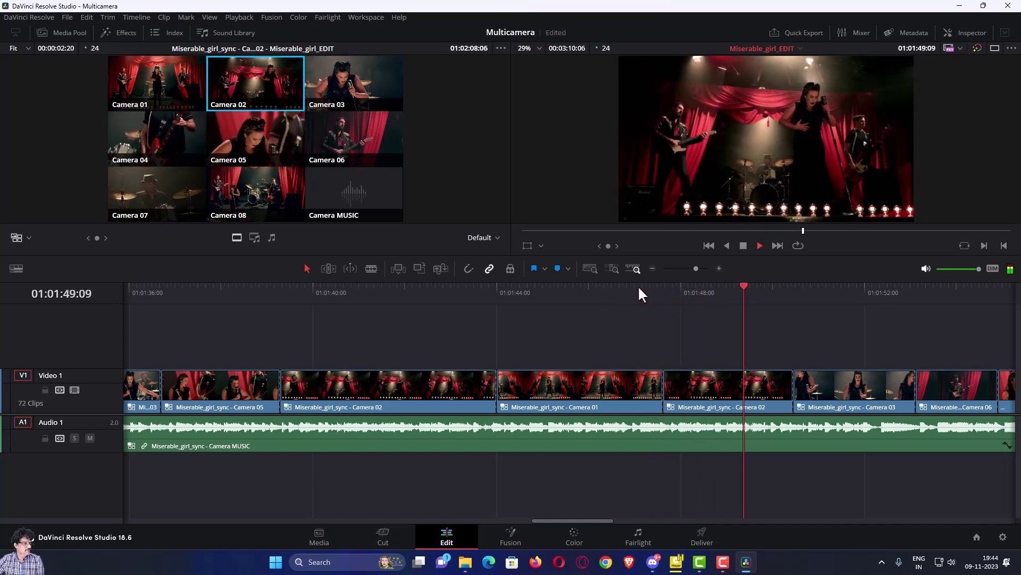
pyautogui.press('space')
pyautogui.click(577, 288)
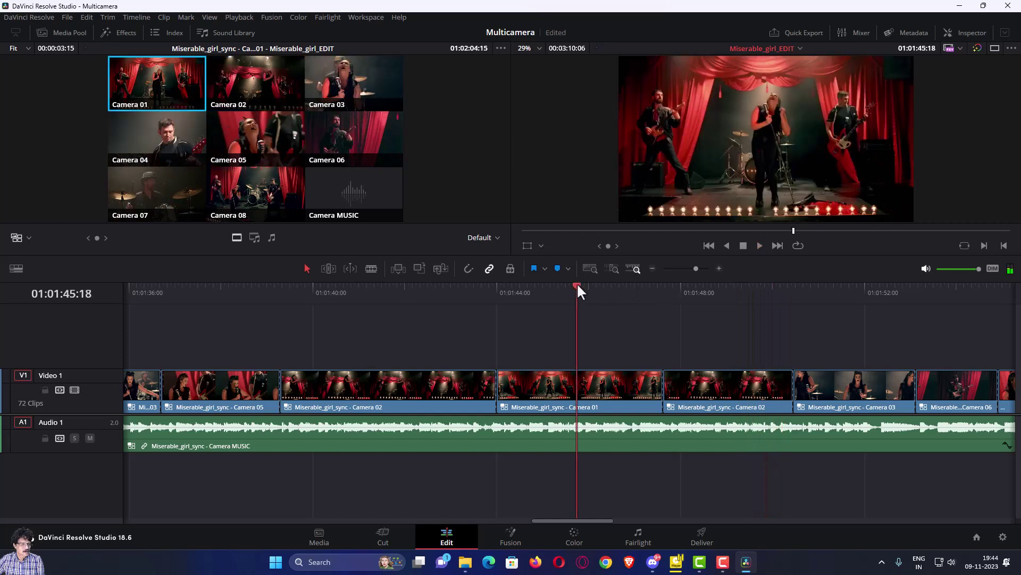
pyautogui.press('space')
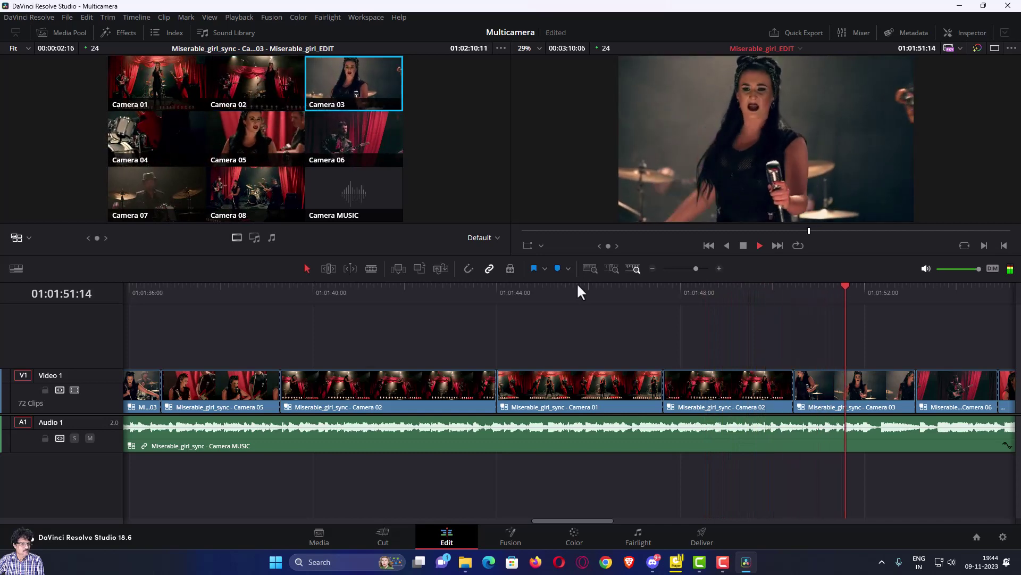
pyautogui.press('space')
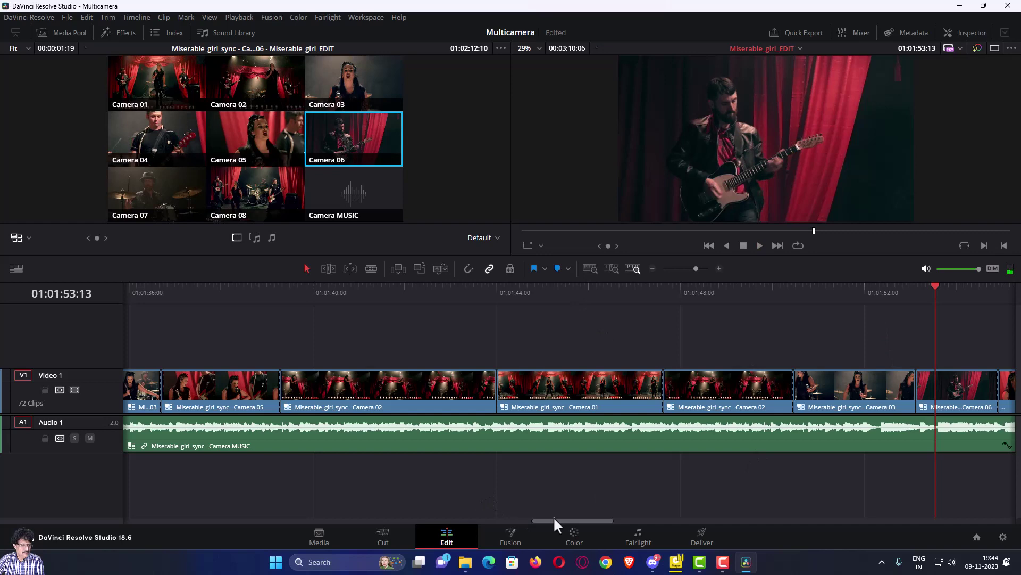
# - Replay the Camera 03 clip, cut to Camera 04 at 01:01:51:11 and play through the new cut
pyautogui.moveTo(565, 518); pyautogui.dragTo(581, 519)
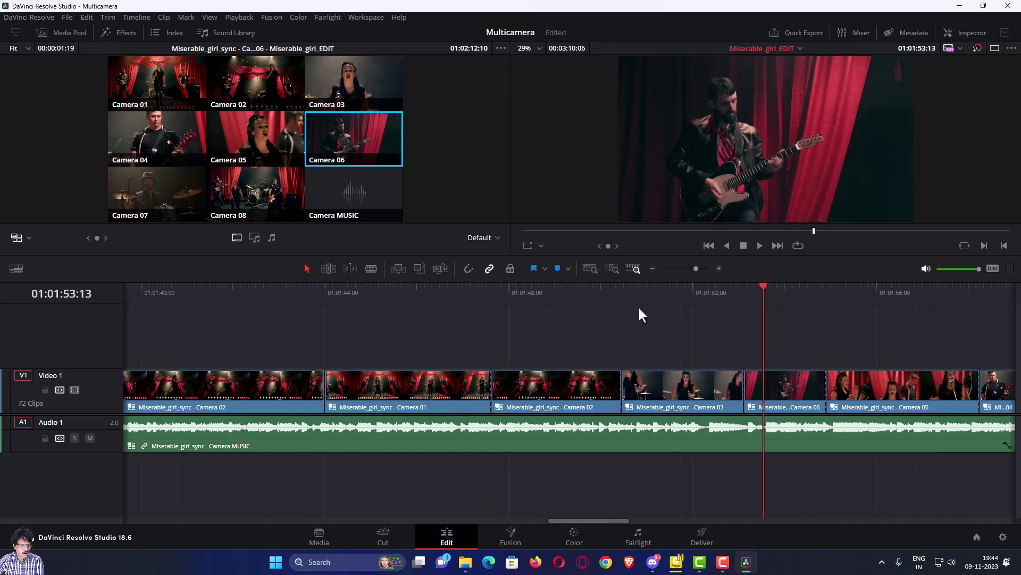
pyautogui.click(620, 288)
pyautogui.press('space')
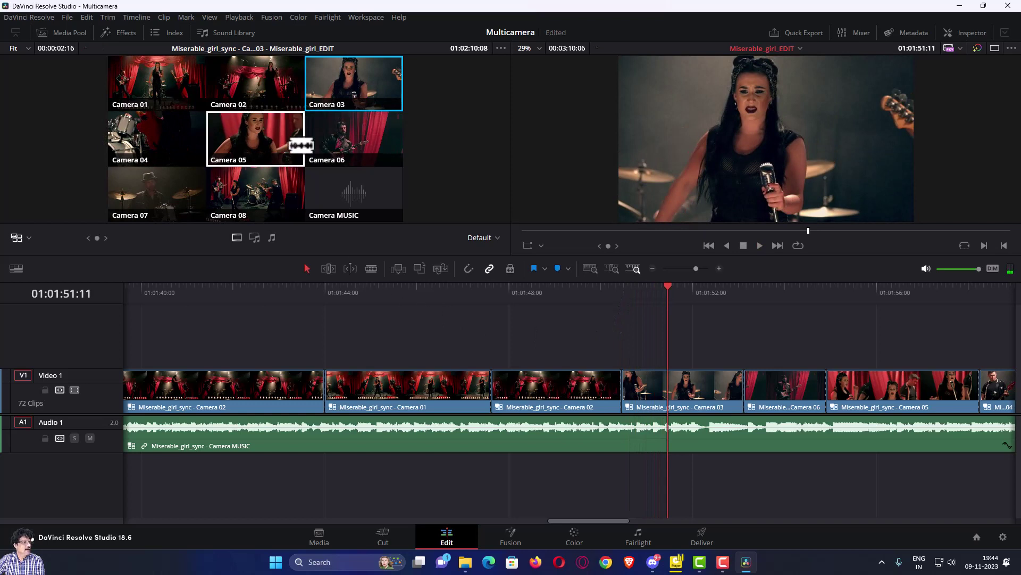
pyautogui.click(169, 140)
pyautogui.press('space')
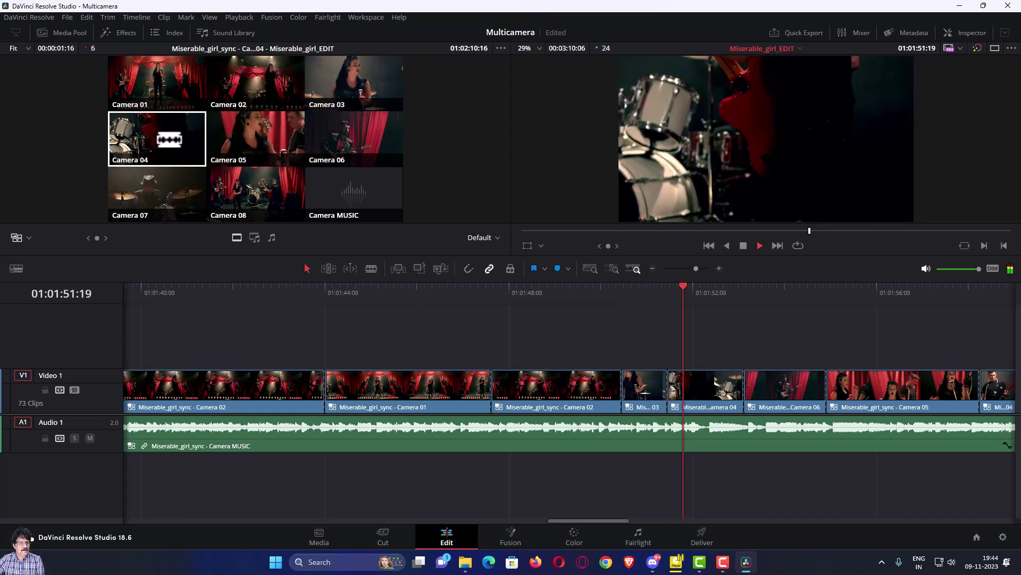
# - Stop at 01:01:52:11, switch the Camera 04 clip there to Camera 06 and play through the change
pyautogui.press('space')
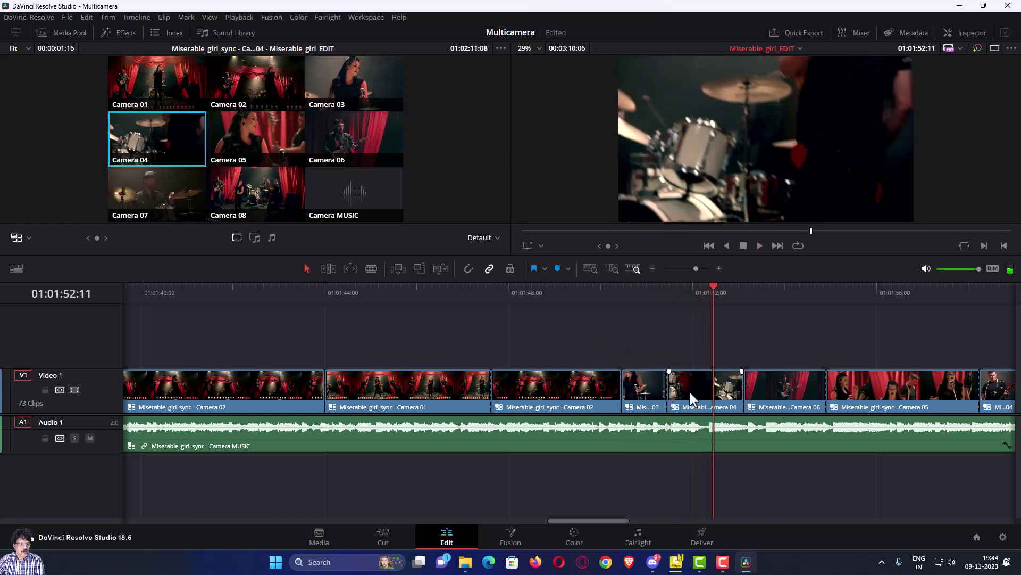
pyautogui.click(690, 393)
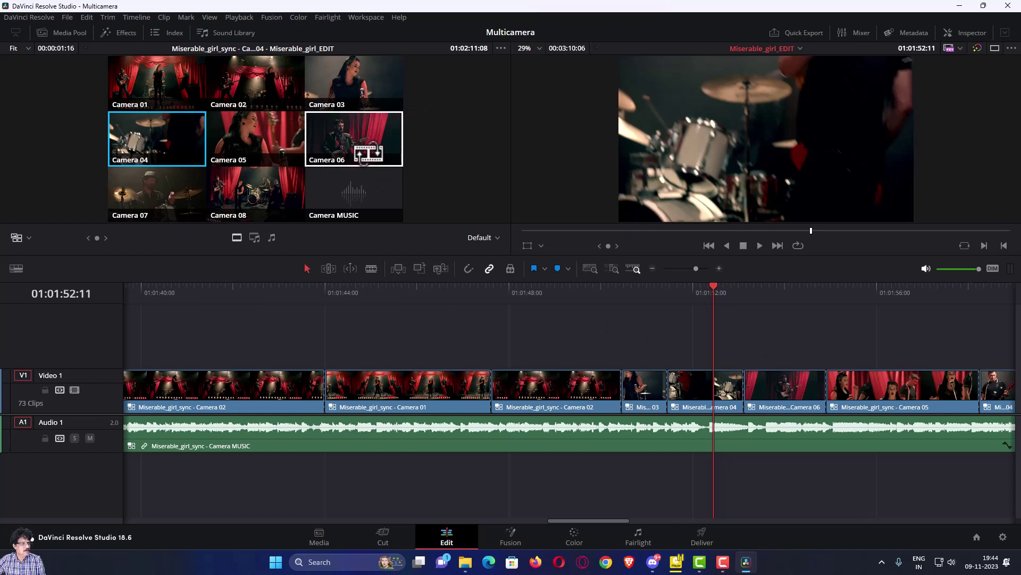
pyautogui.click(368, 142)
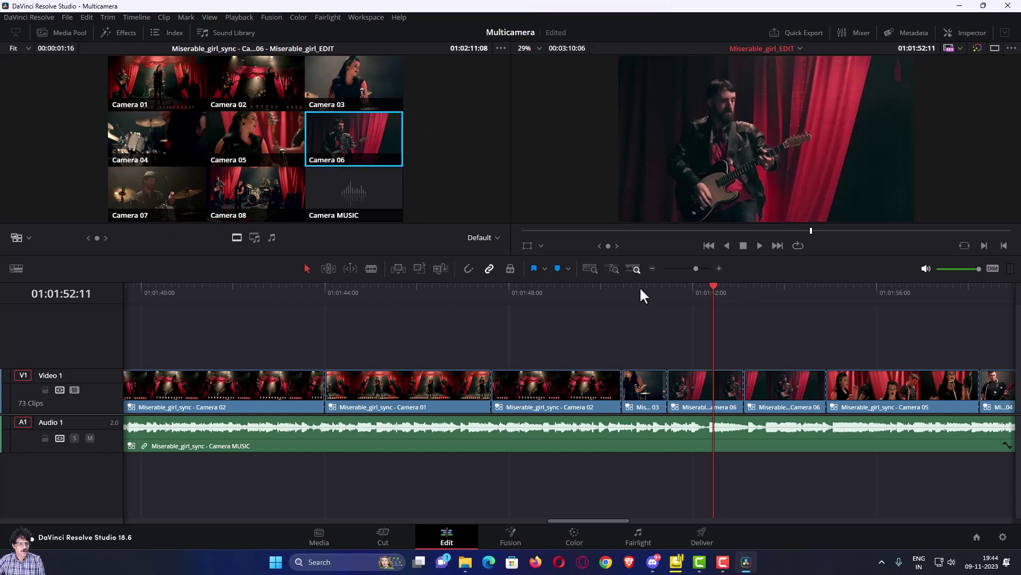
pyautogui.press('/')
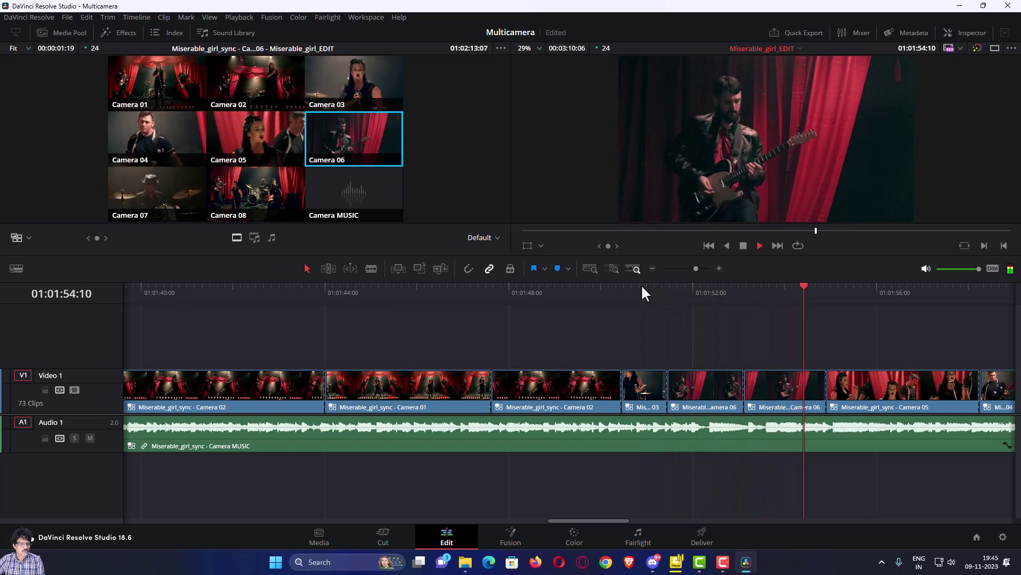
# - Switch the next Camera 06 clip, at 01:01:53:11, to Camera 05 and replay from 01:01:52:18
pyautogui.press('space')
pyautogui.click(760, 296)
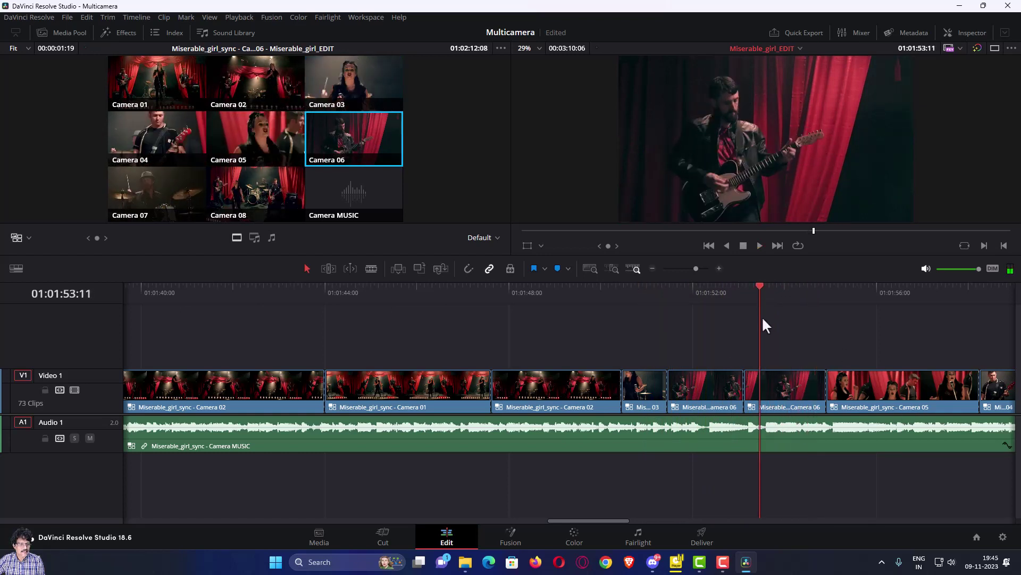
pyautogui.click(793, 391)
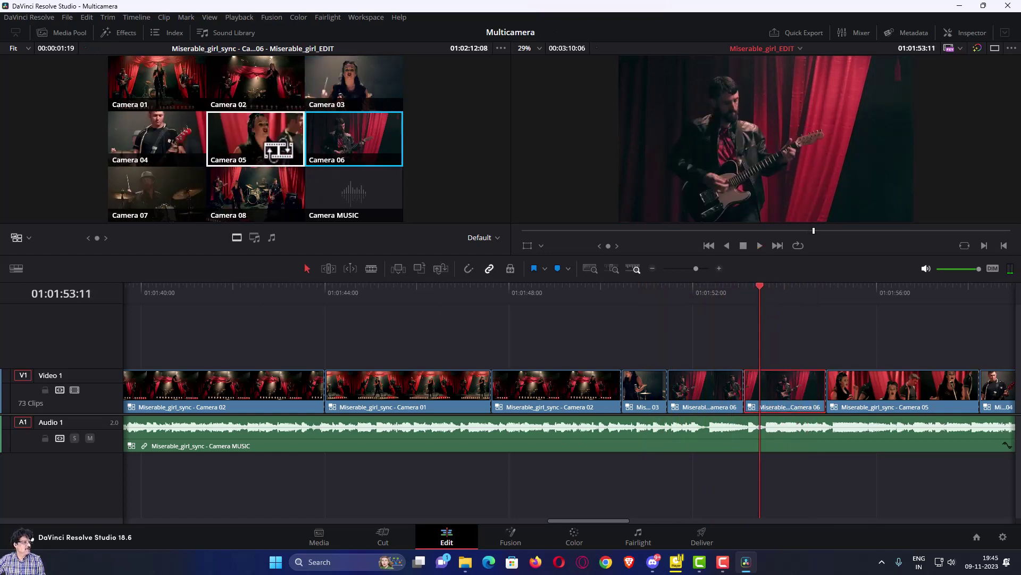
pyautogui.click(279, 151)
pyautogui.click(726, 284)
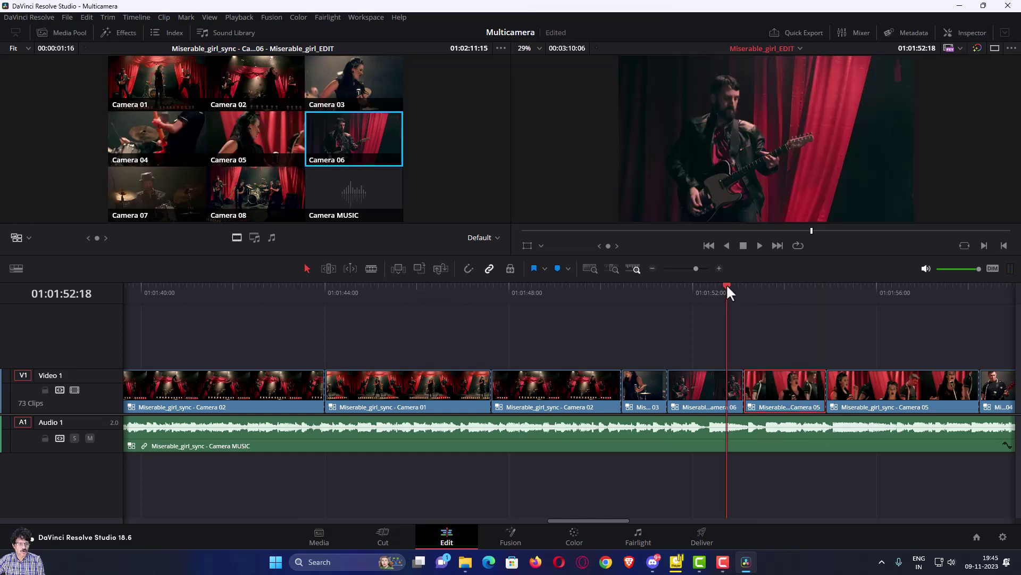
pyautogui.press('space')
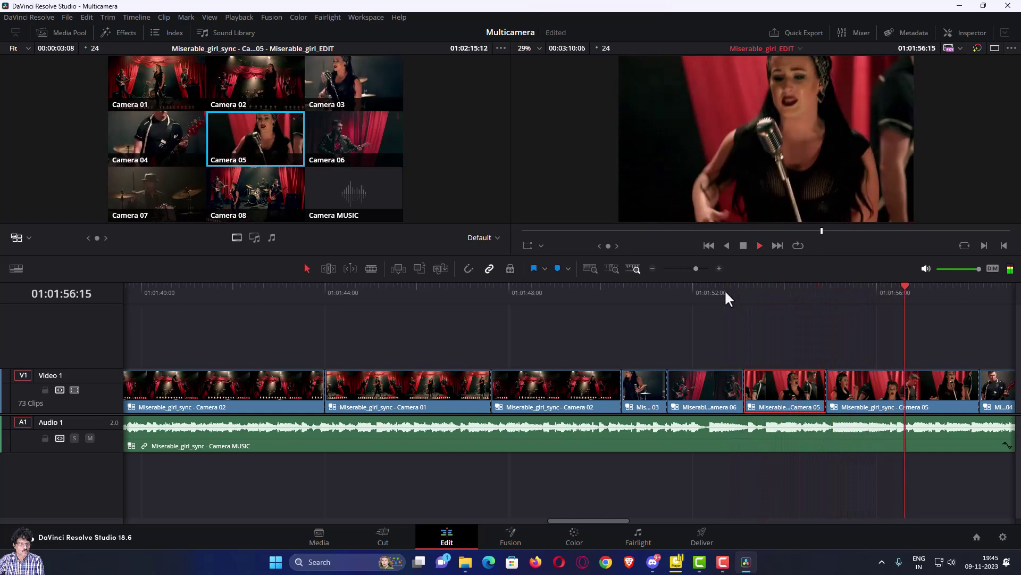
# - Review the two adjacent Camera 05 clips and remove the edit point between them to join them into one clip
pyautogui.press('space')
pyautogui.click(780, 289)
pyautogui.press('space')
pyautogui.press('space')
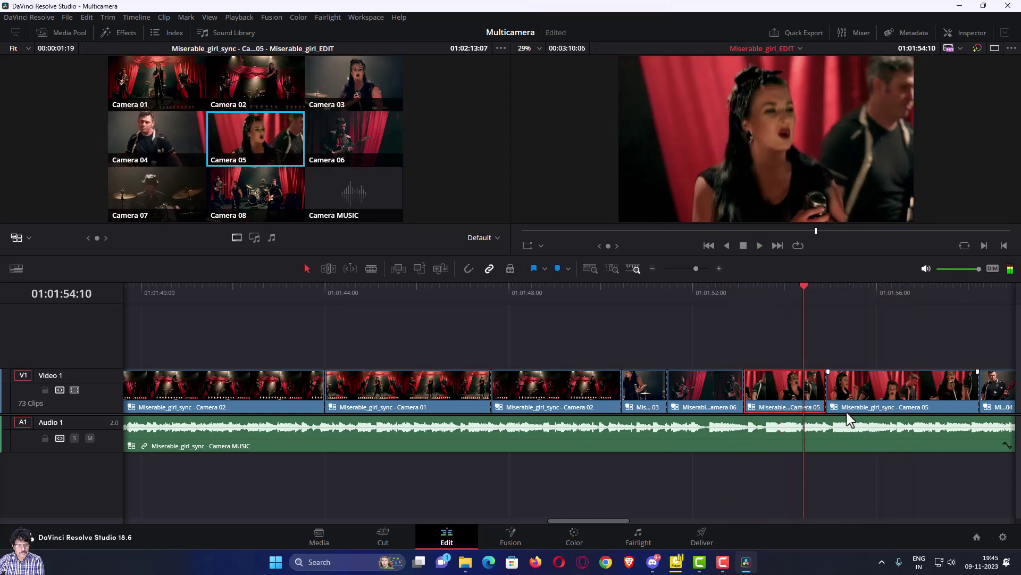
pyautogui.moveTo(804, 292)
pyautogui.mouseDown()
pyautogui.moveTo(834, 289)
pyautogui.moveTo(813, 293)
pyautogui.mouseUp()
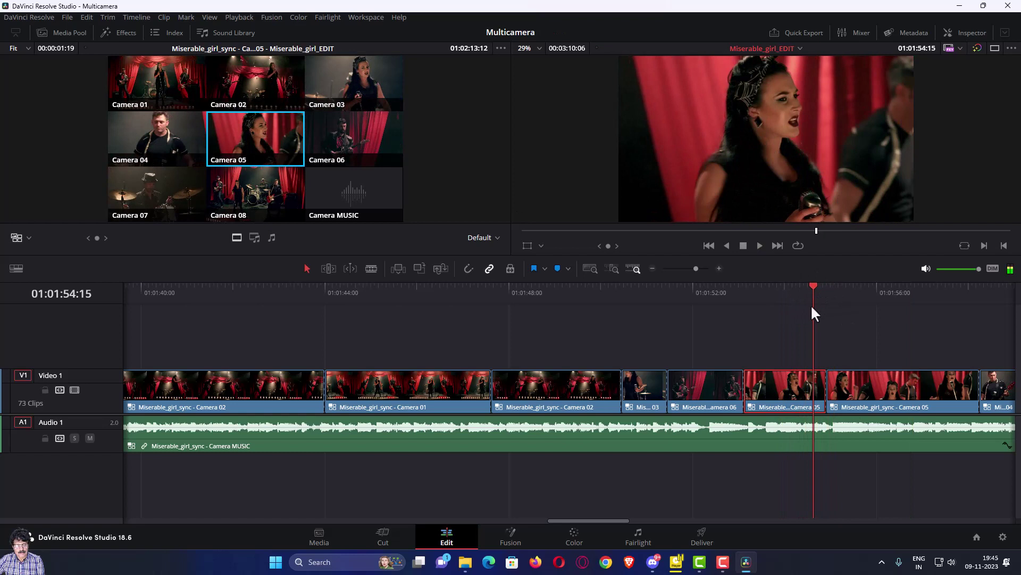
pyautogui.click(828, 394)
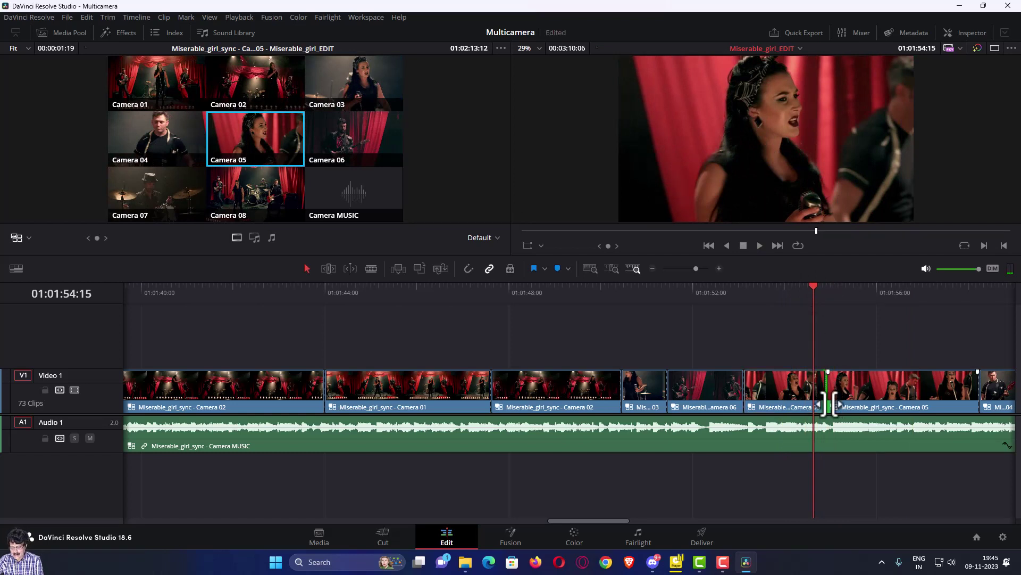
pyautogui.press('Delete')
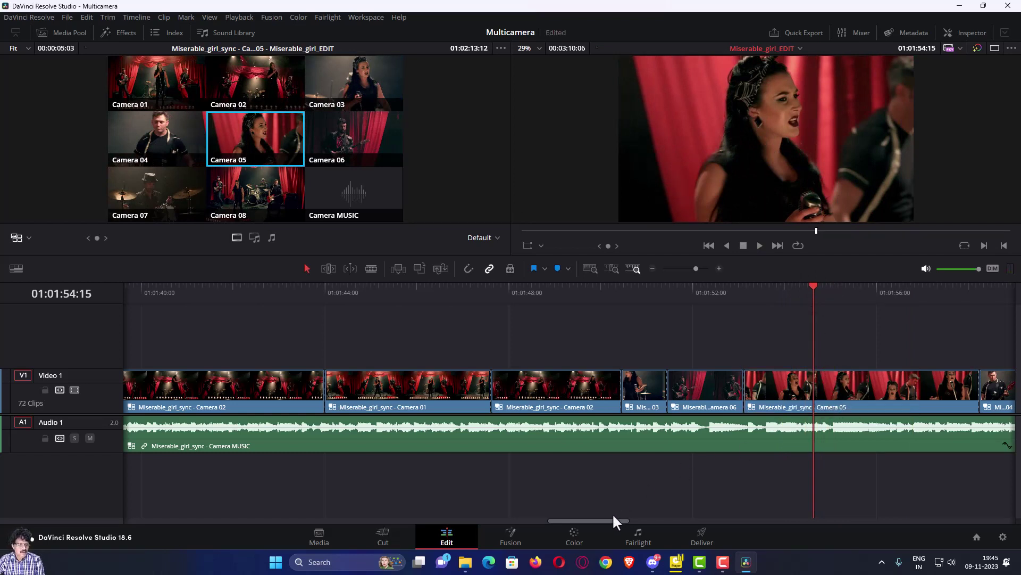
# - Play on through the joined Camera 05 clip, cut to Camera 04 at 01:01:55:23 and resume playback
pyautogui.moveTo(607, 518); pyautogui.dragTo(627, 519)
pyautogui.press('space')
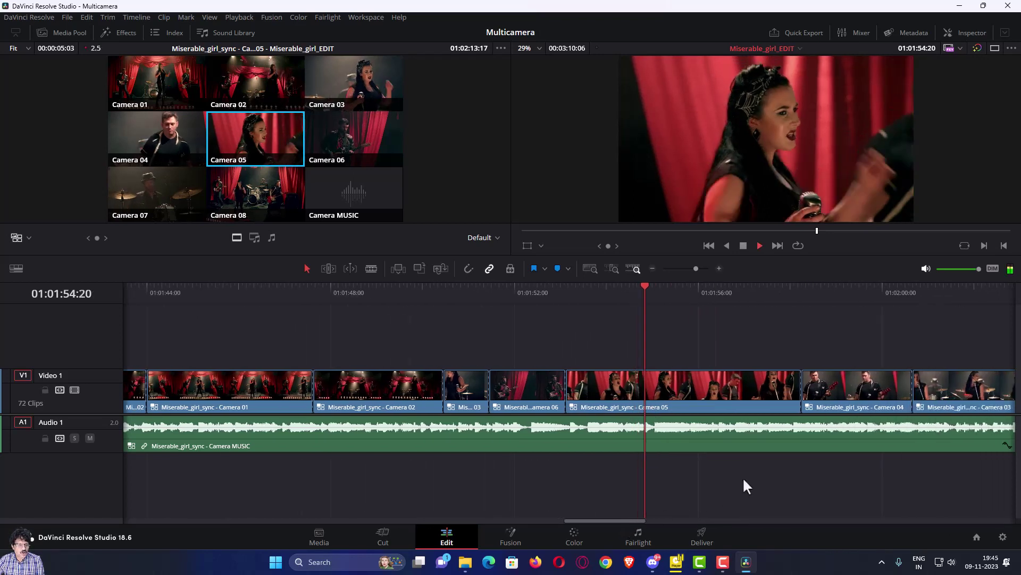
pyautogui.press('space')
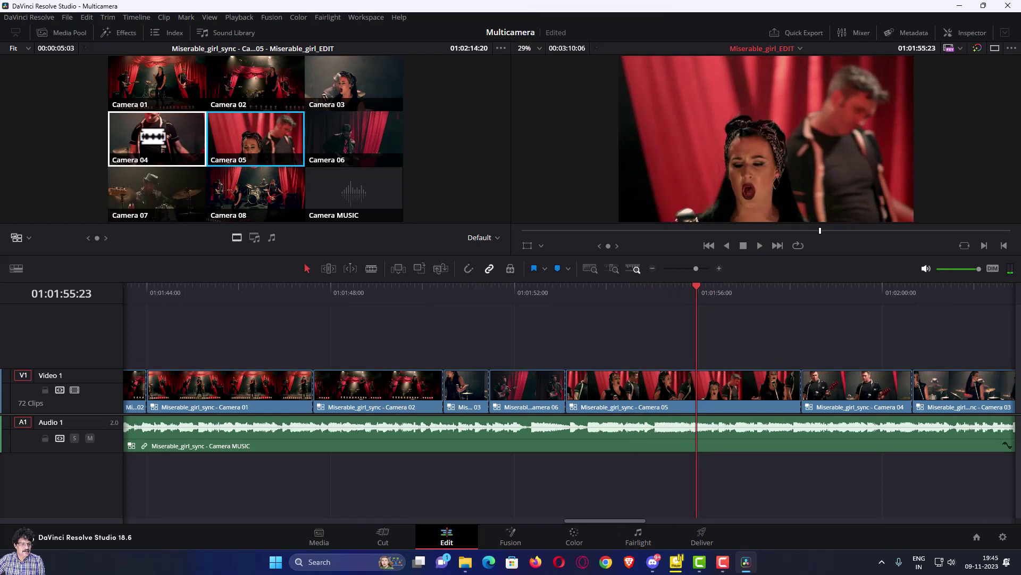
pyautogui.click(153, 137)
pyautogui.press('space')
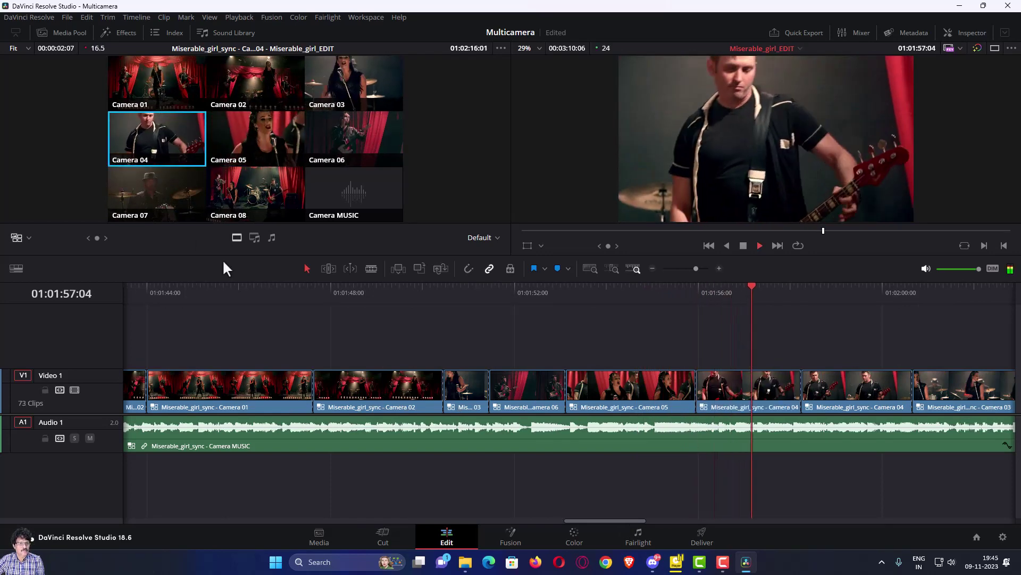
# - Replay the newly cut Camera 04 clip, switch it to Camera 06 at 01:01:56:10 and play through its transitions
pyautogui.press('space')
pyautogui.press('space')
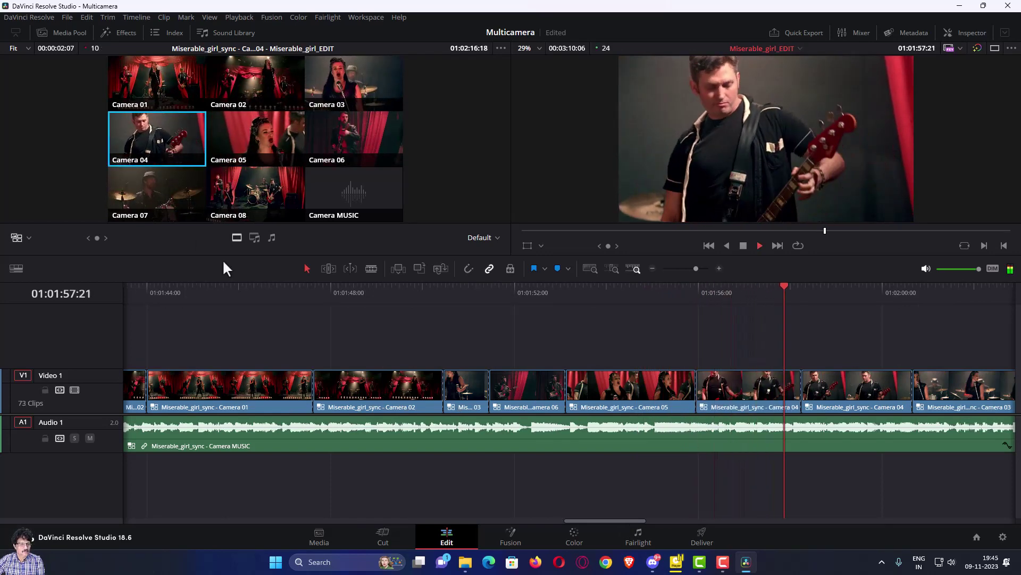
pyautogui.click(694, 288)
pyautogui.press('space')
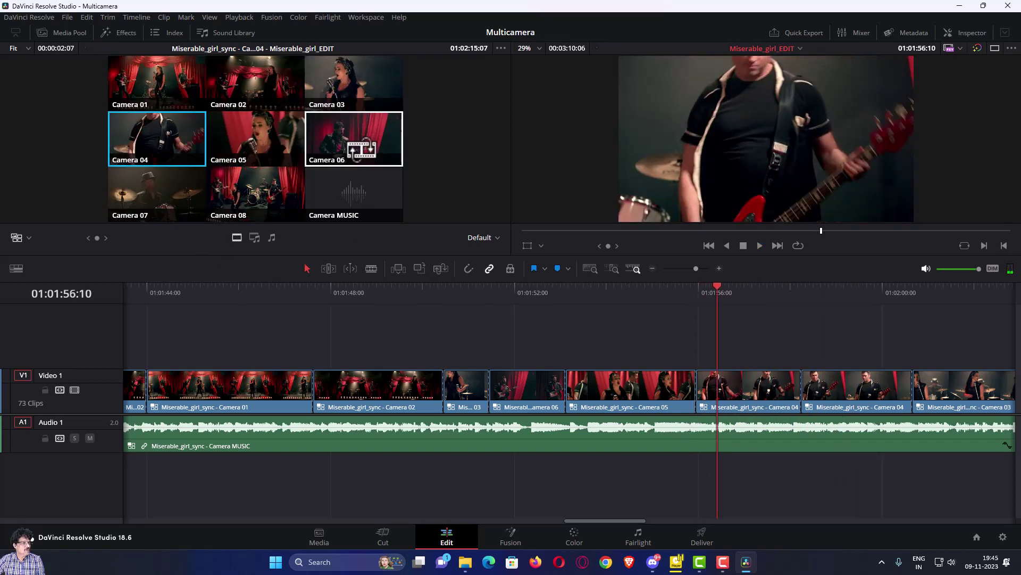
pyautogui.click(358, 149)
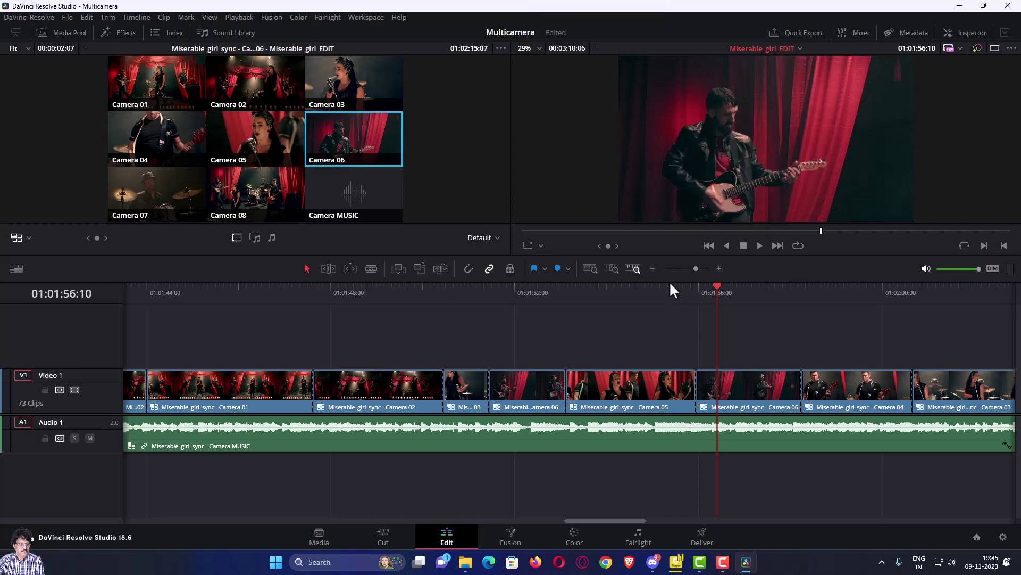
pyautogui.click(671, 289)
pyautogui.press('space')
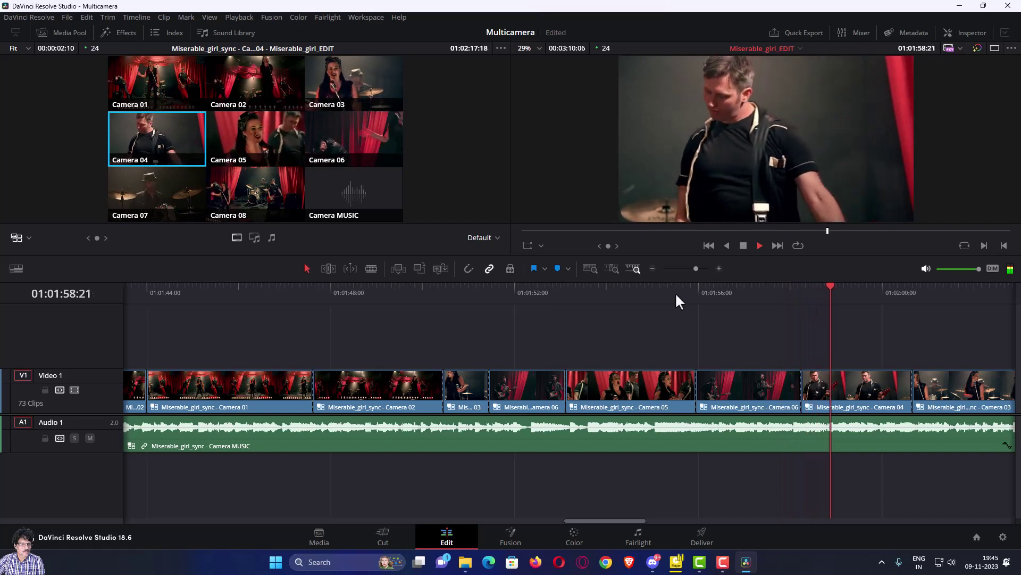
# - Switch the Camera 04 clip at 01:02:00:09 to Camera 05 and replay it from its start
pyautogui.press('space')
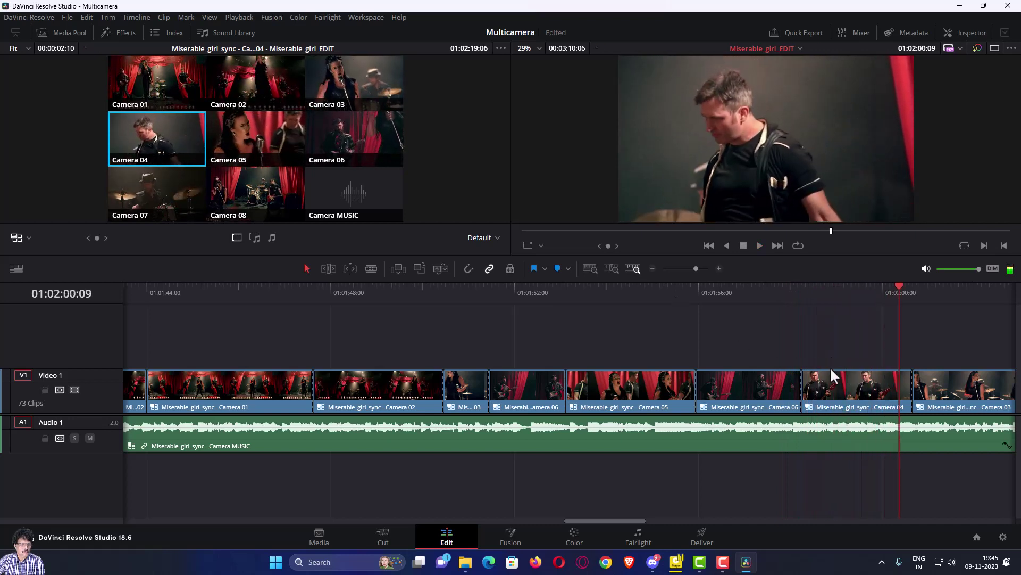
pyautogui.click(830, 378)
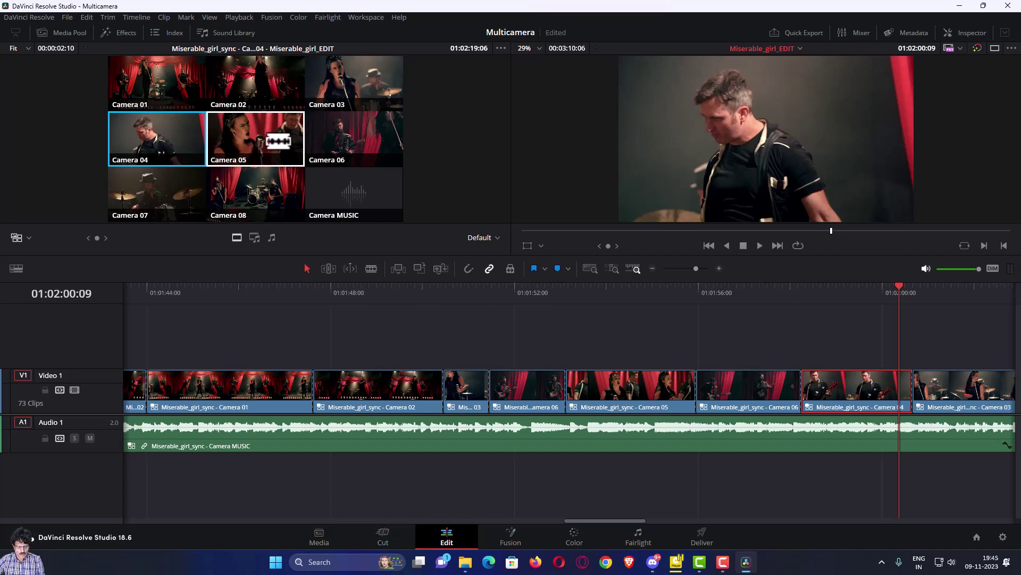
pyautogui.click(280, 142)
pyautogui.click(803, 287)
pyautogui.press('space')
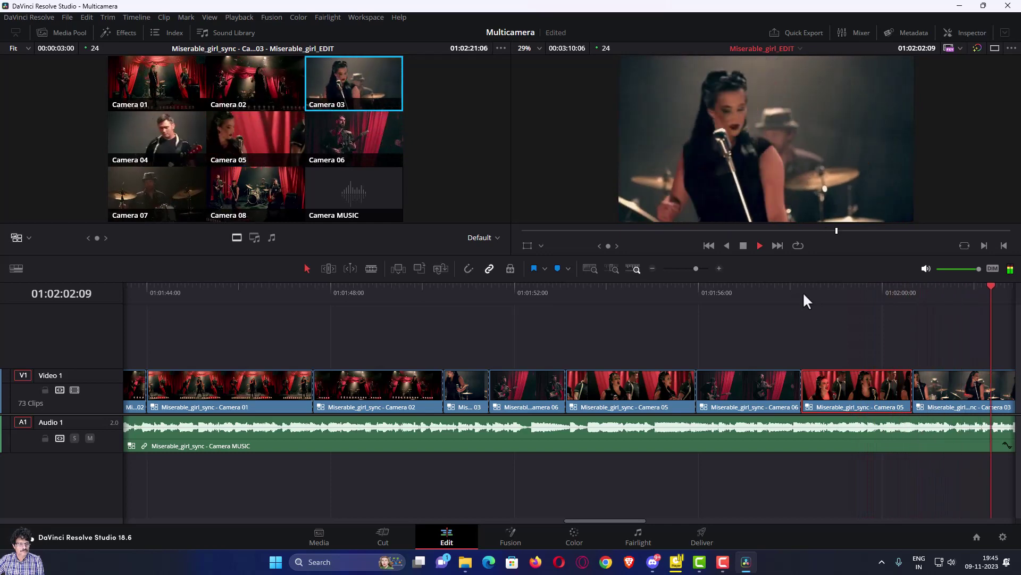
# - Roll the edit between the Camera 03 and Camera 08 clips earlier so Camera 08 lasts 00:00:03:15, and replay it
pyautogui.press('space')
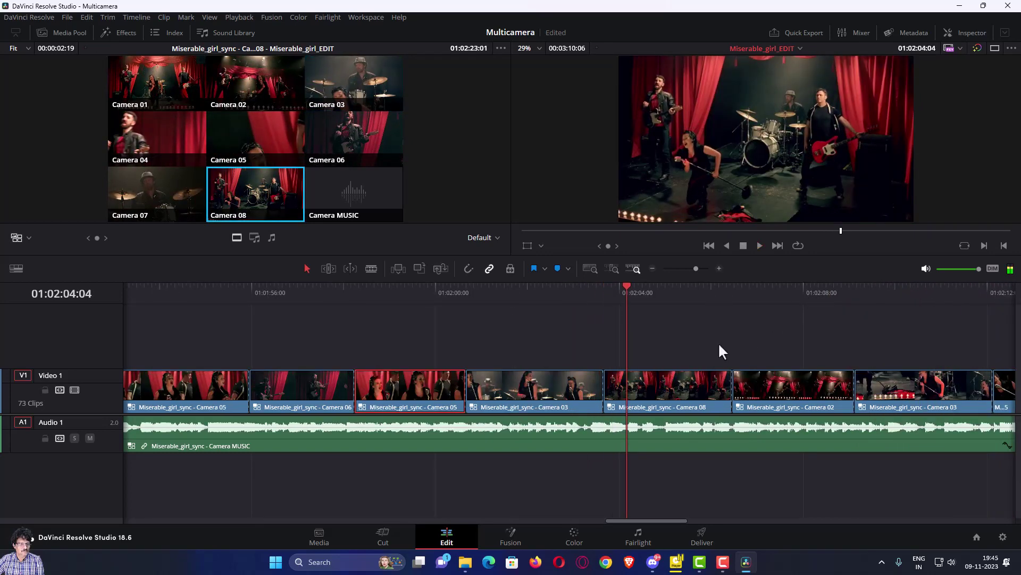
pyautogui.click(516, 287)
pyautogui.press('space')
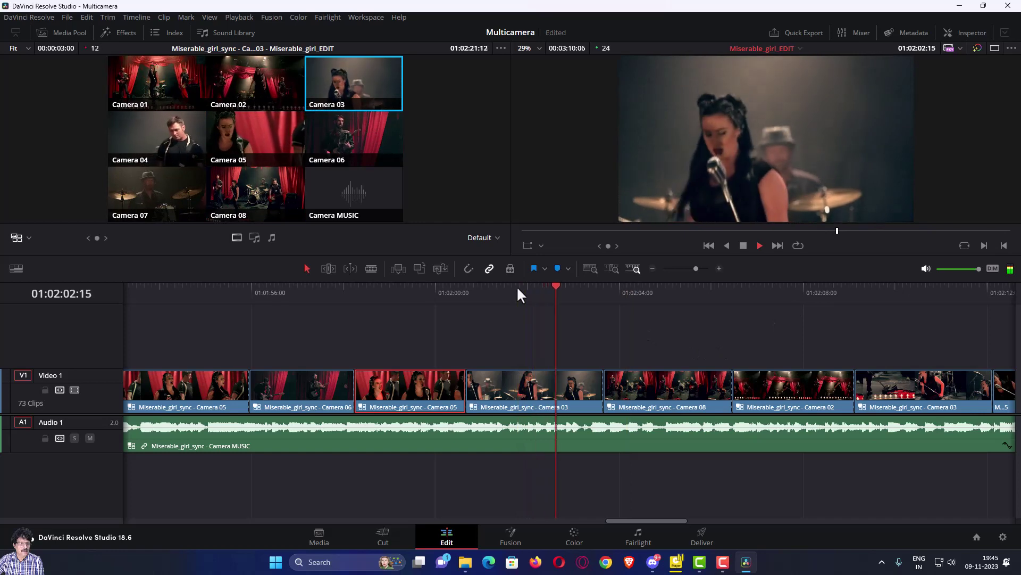
pyautogui.moveTo(604, 386); pyautogui.dragTo(559, 398)
pyautogui.click(534, 285)
pyautogui.press('space')
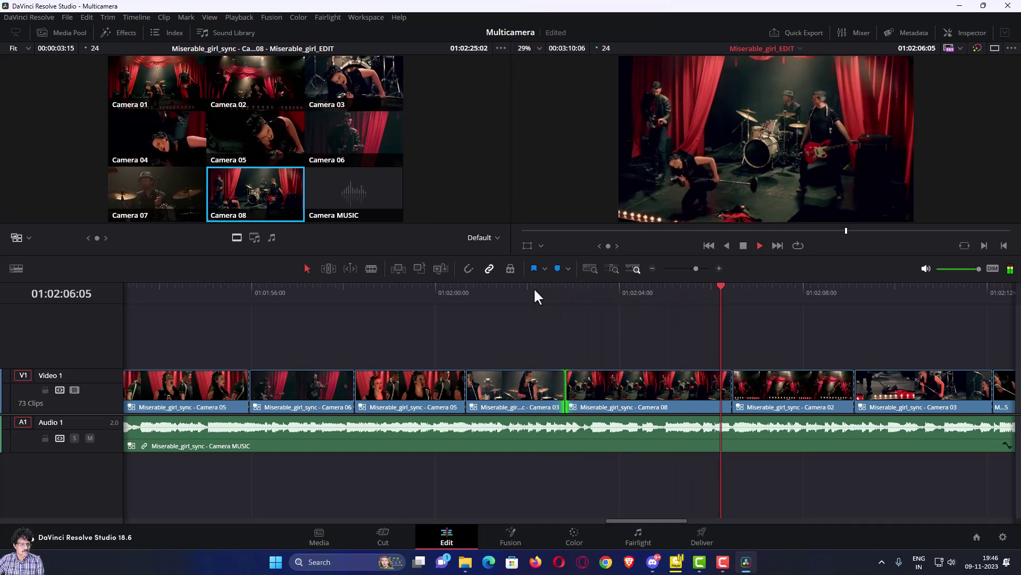
# - Replay the Camera 08 clip, cut to Camera 02 at 01:02:04:22 and play through the new cut
pyautogui.press('space')
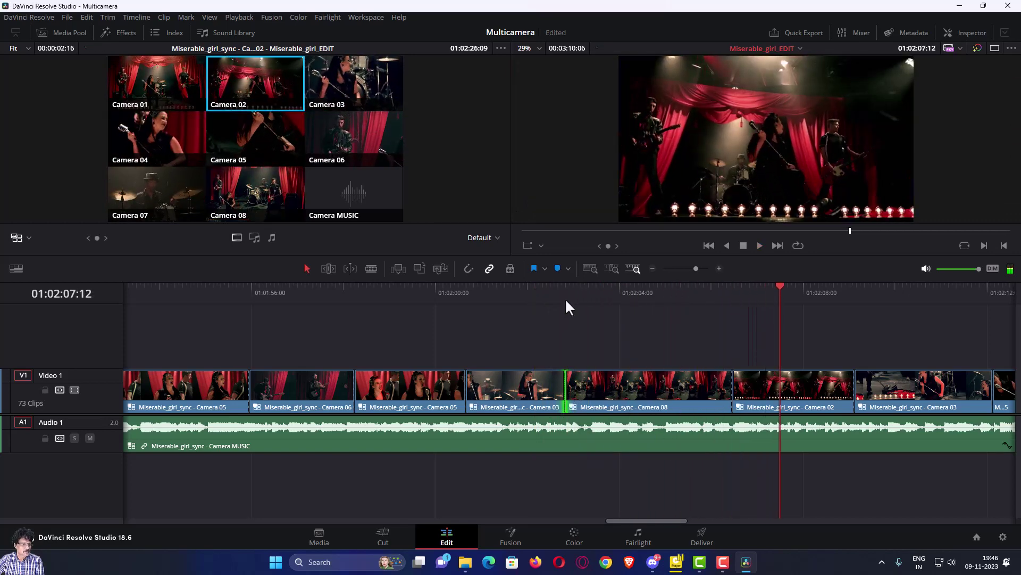
pyautogui.click(566, 299)
pyautogui.press('space')
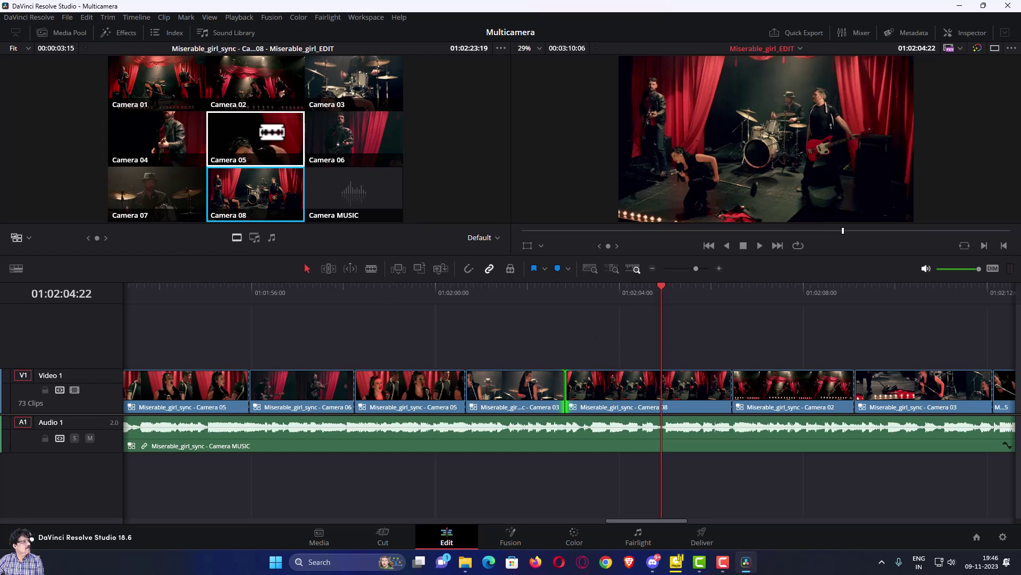
pyautogui.click(259, 89)
pyautogui.press('space')
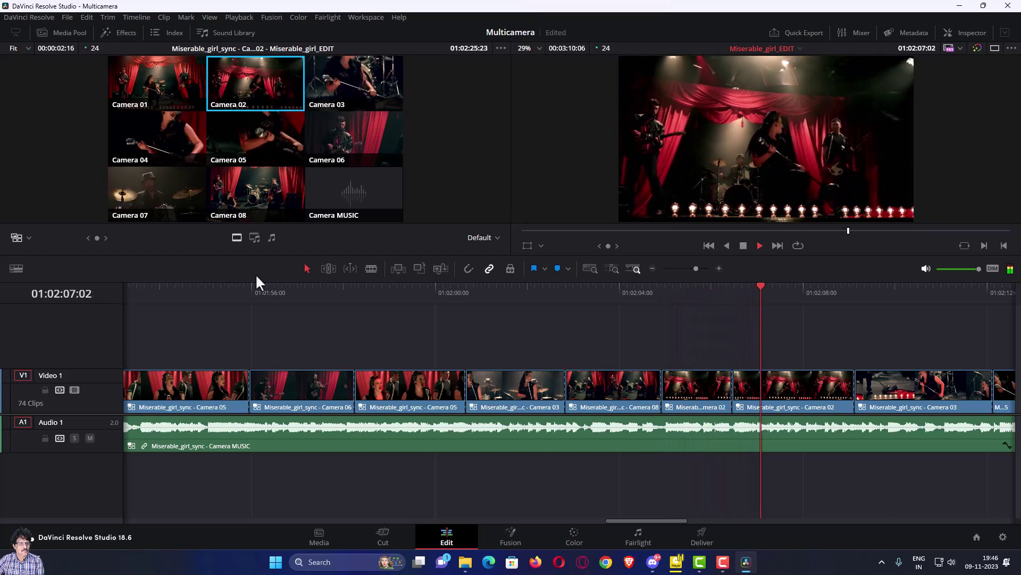
# - Replay the second of the two adjacent Camera 02 clips and switch it to Camera 04 at 01:02:07:00
pyautogui.press('space')
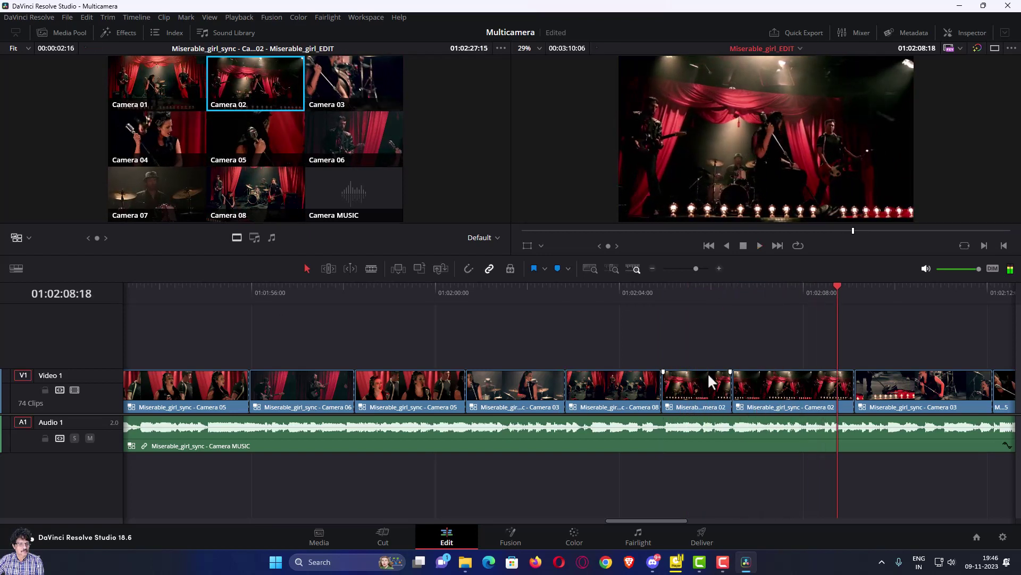
pyautogui.click(728, 291)
pyautogui.press('space')
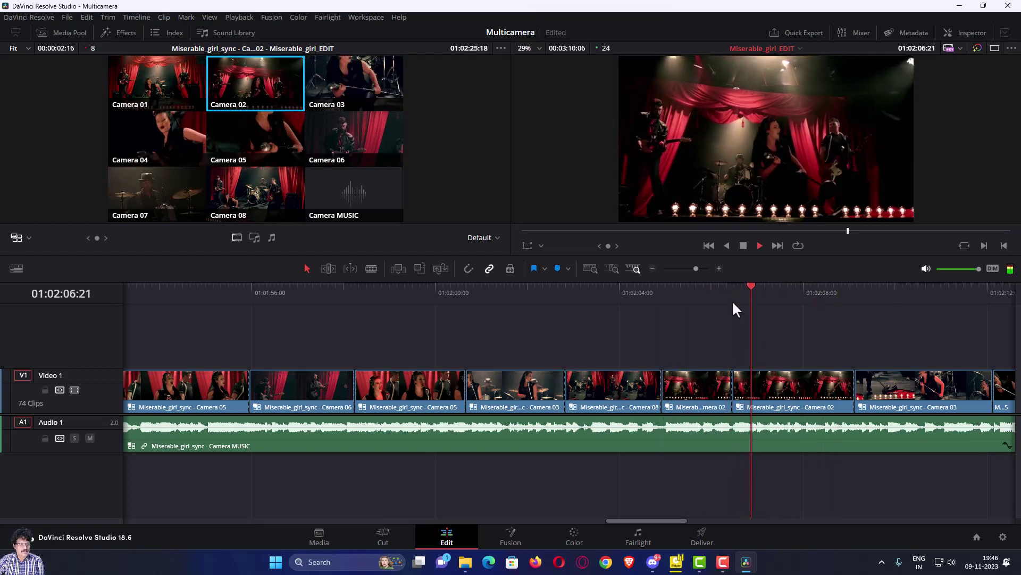
pyautogui.press('space')
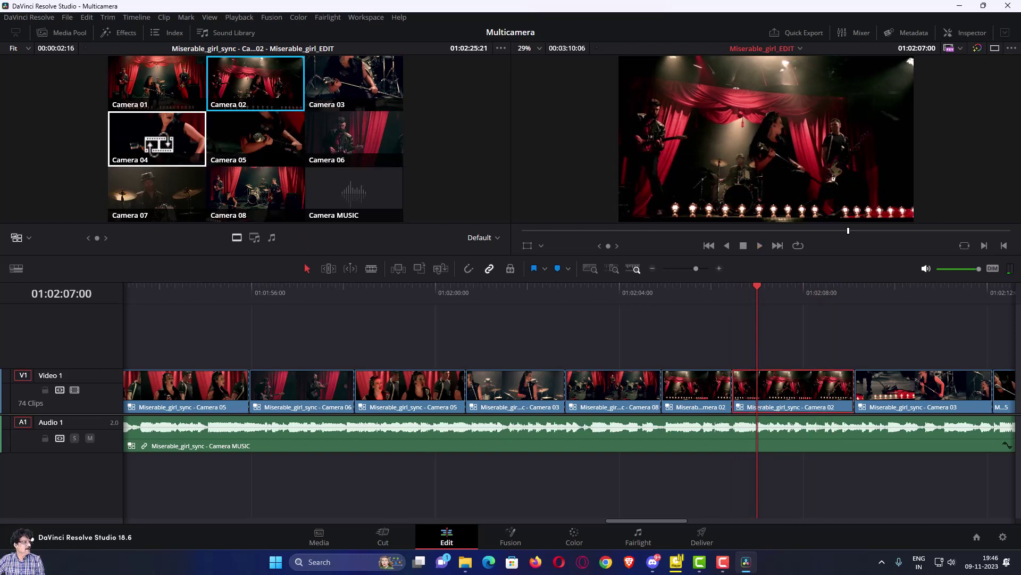
pyautogui.click(162, 140)
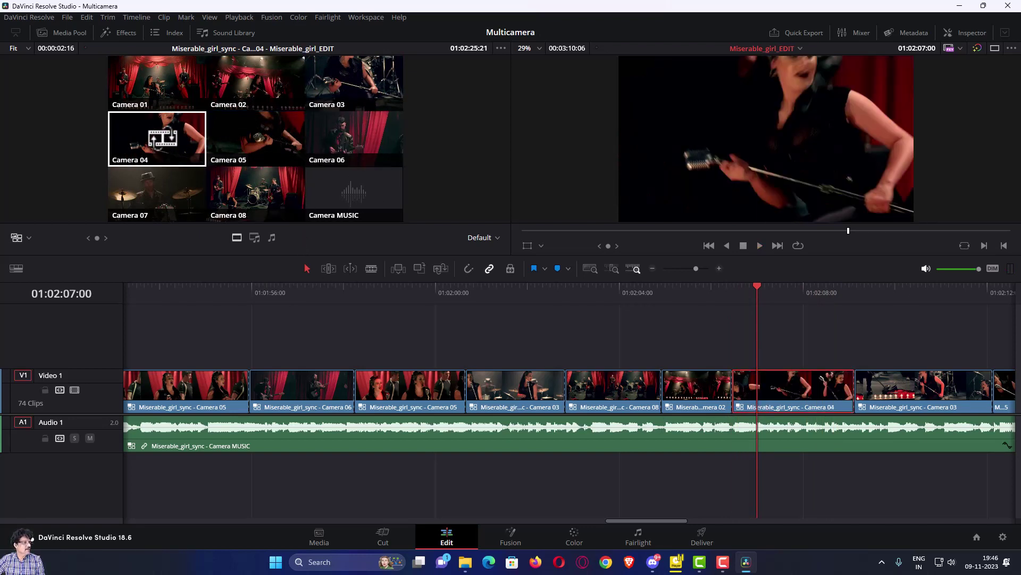
# - Play the edit from just before the Camera 04 clip through to 01:02:19:11
pyautogui.click(704, 291)
pyautogui.press('space')
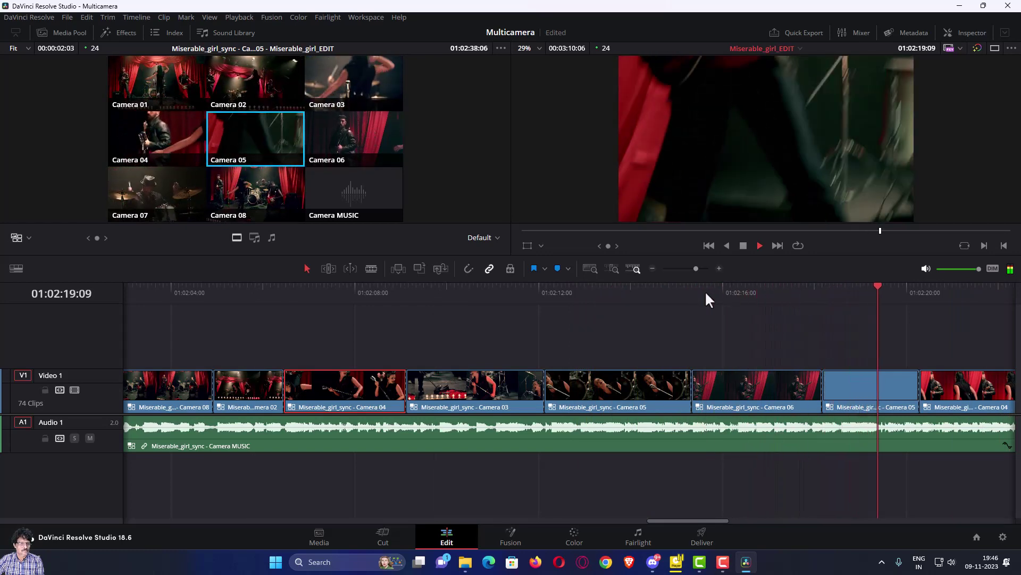
pyautogui.press('space')
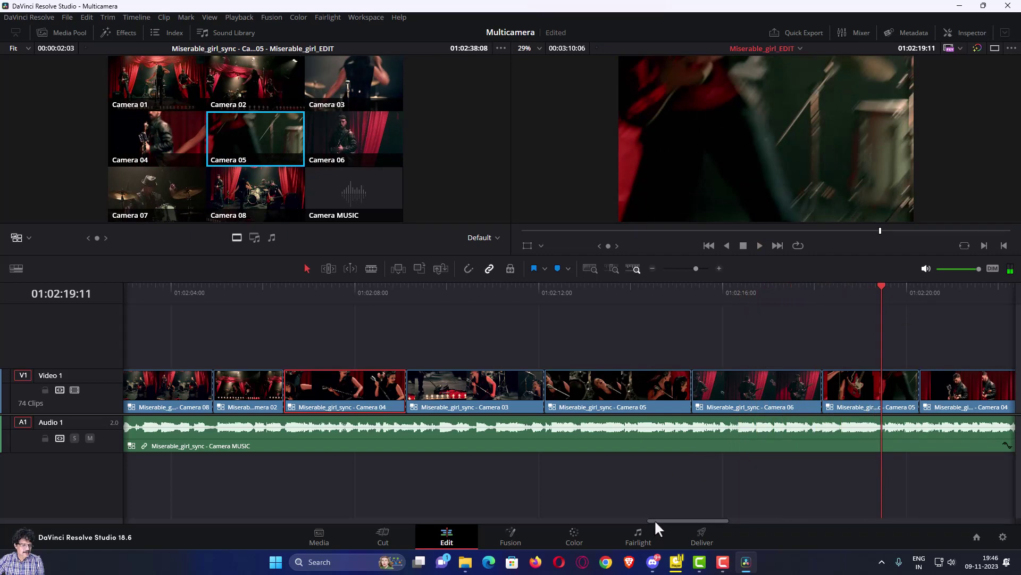
# - Switch the Camera 05 clip at 01:02:19:06 to Camera 08 and replay it from just before its start
pyautogui.moveTo(655, 520); pyautogui.dragTo(682, 525)
pyautogui.click(577, 287)
pyautogui.moveTo(577, 286)
pyautogui.mouseDown()
pyautogui.moveTo(619, 289)
pyautogui.moveTo(551, 296)
pyautogui.moveTo(593, 300)
pyautogui.moveTo(566, 303)
pyautogui.mouseUp()
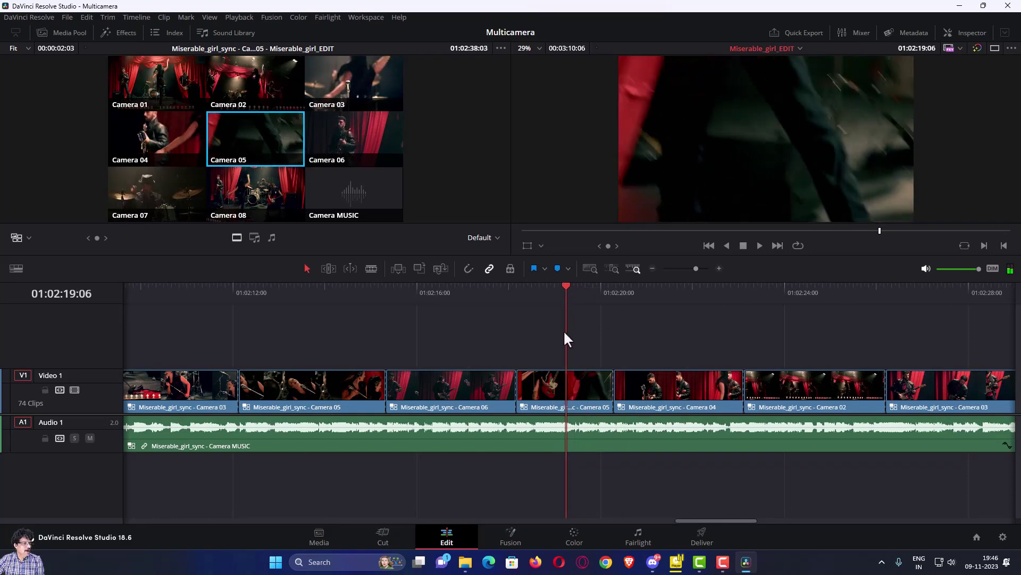
pyautogui.click(565, 391)
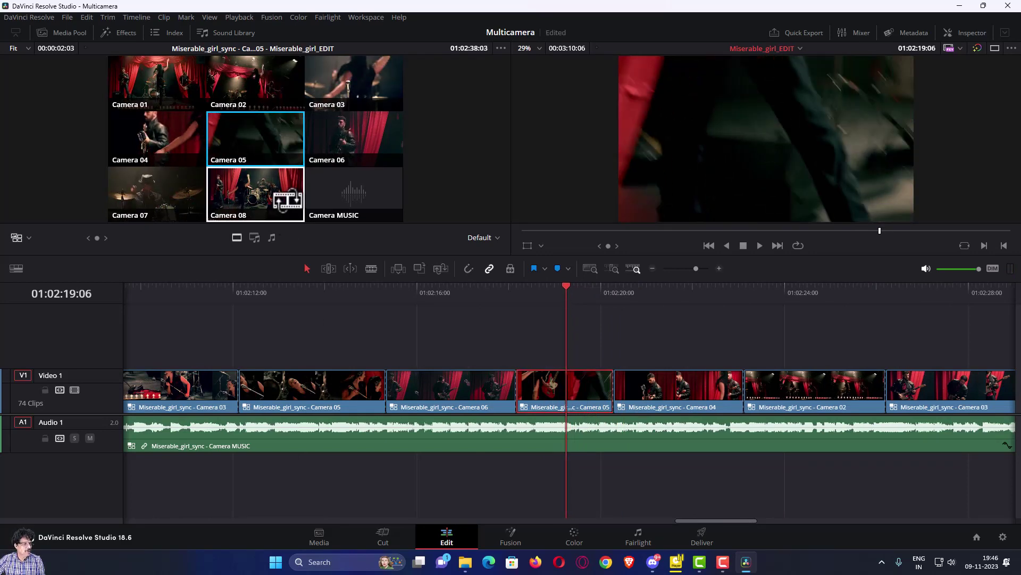
pyautogui.click(288, 200)
pyautogui.click(506, 291)
pyautogui.press('space')
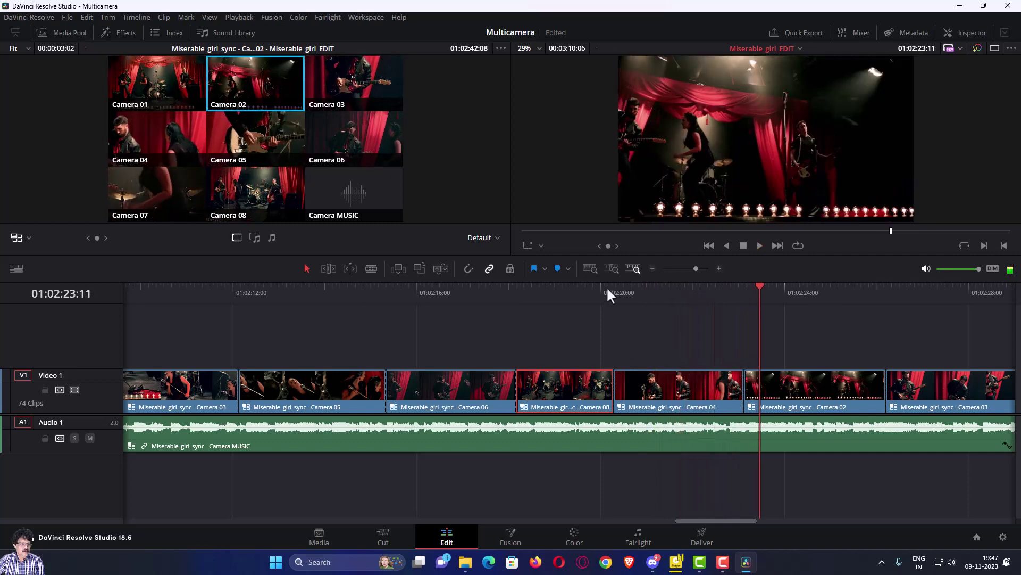
# - Move the playhead to 01:02:21:02 within the Camera 04 clip
pyautogui.click(608, 290)
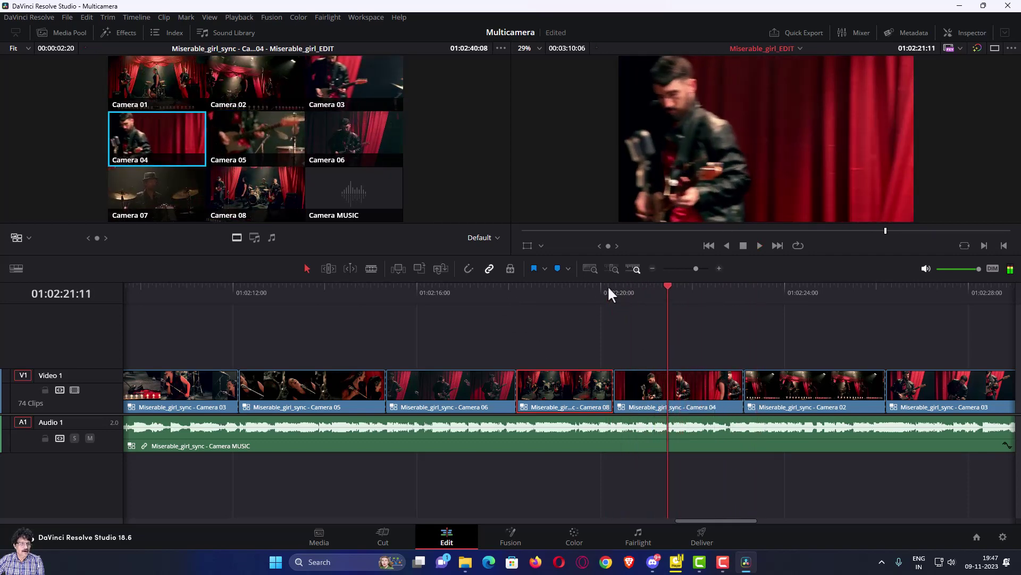
pyautogui.moveTo(669, 290); pyautogui.dragTo(650, 286)
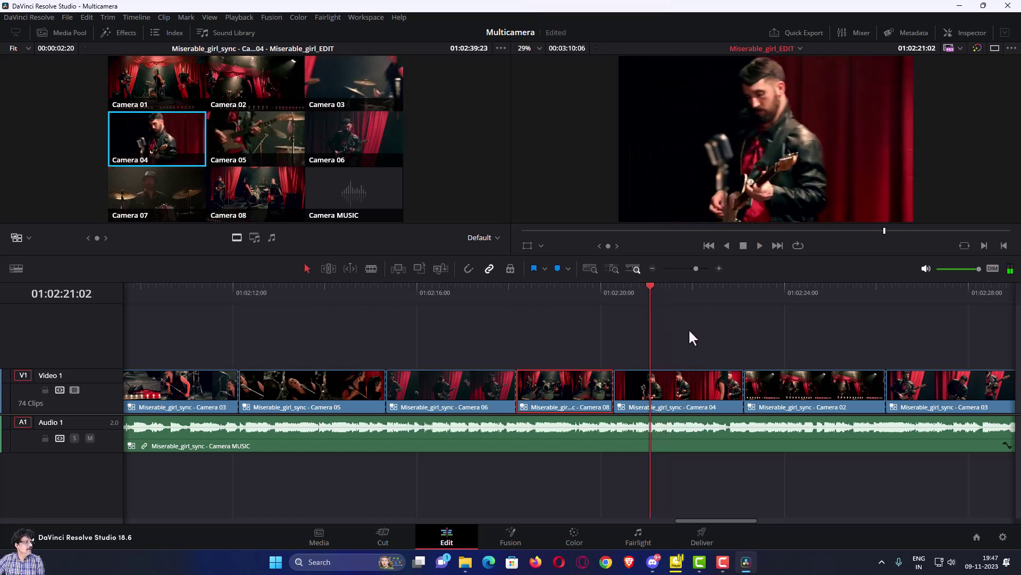
pyautogui.hotkey('ctrl', 'b')
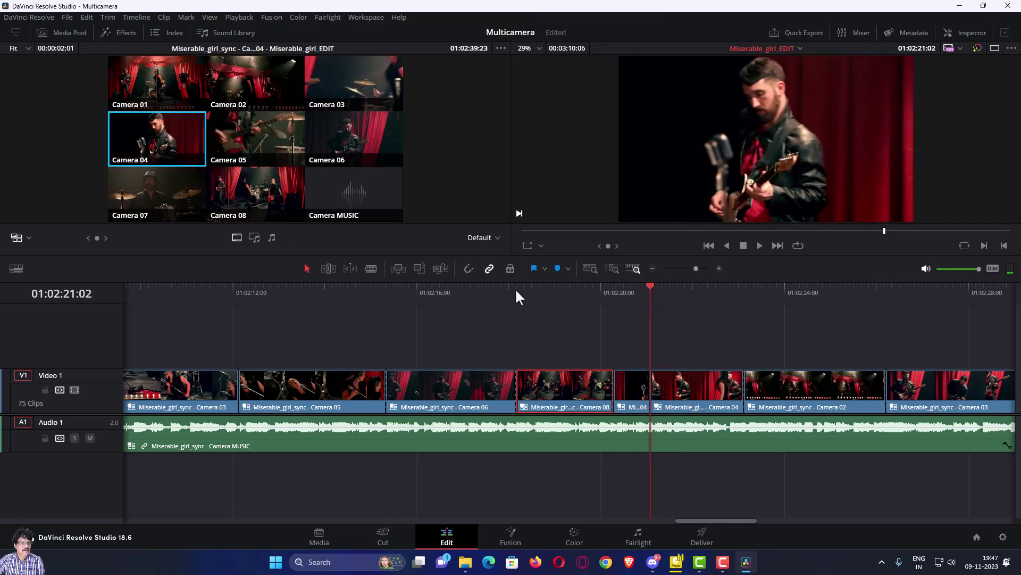
pyautogui.click(625, 293)
pyautogui.press('space')
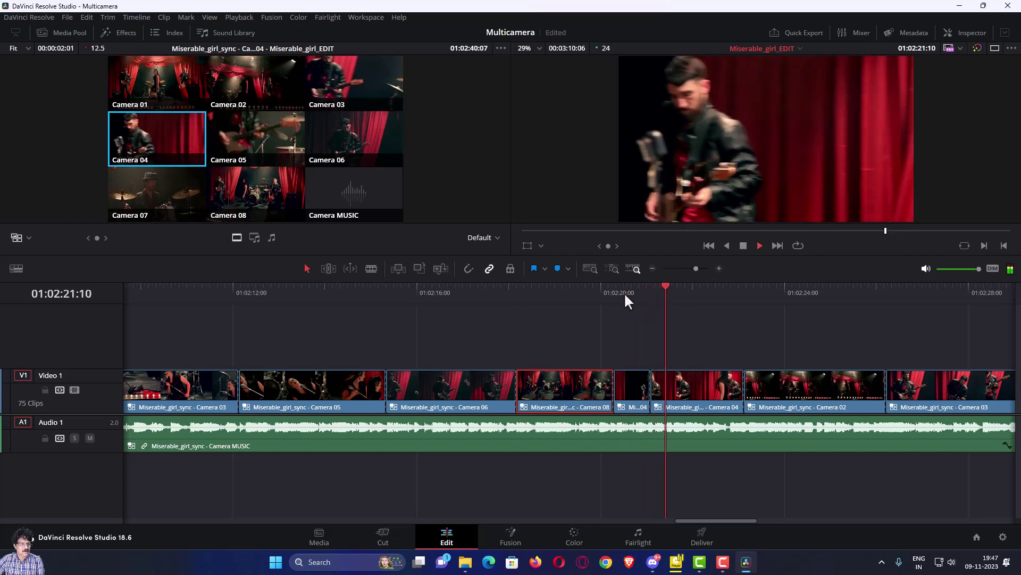
pyautogui.press('space')
pyautogui.hotkey('ctrl', 'z')
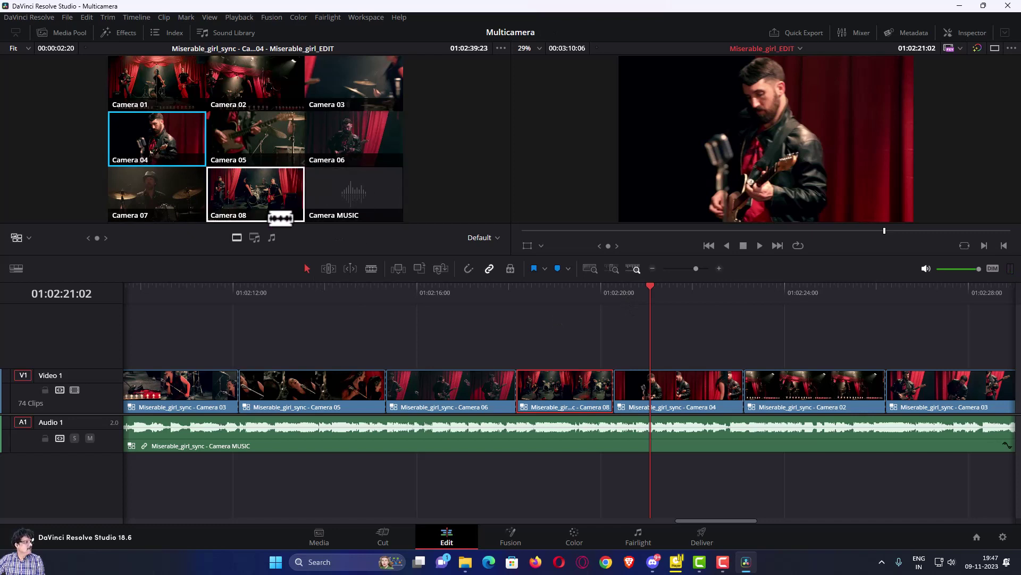
# - Cut the Camera 04 clip to Camera 01 at 01:02:21:02 and play through the new cut to 01:02:30:22
pyautogui.click(183, 84)
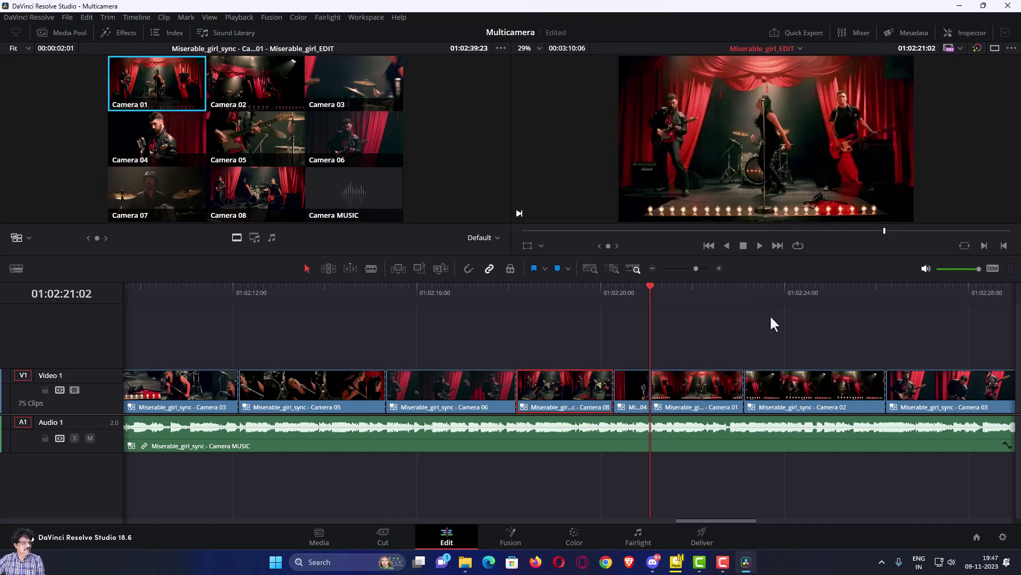
pyautogui.click(629, 286)
pyautogui.press('space')
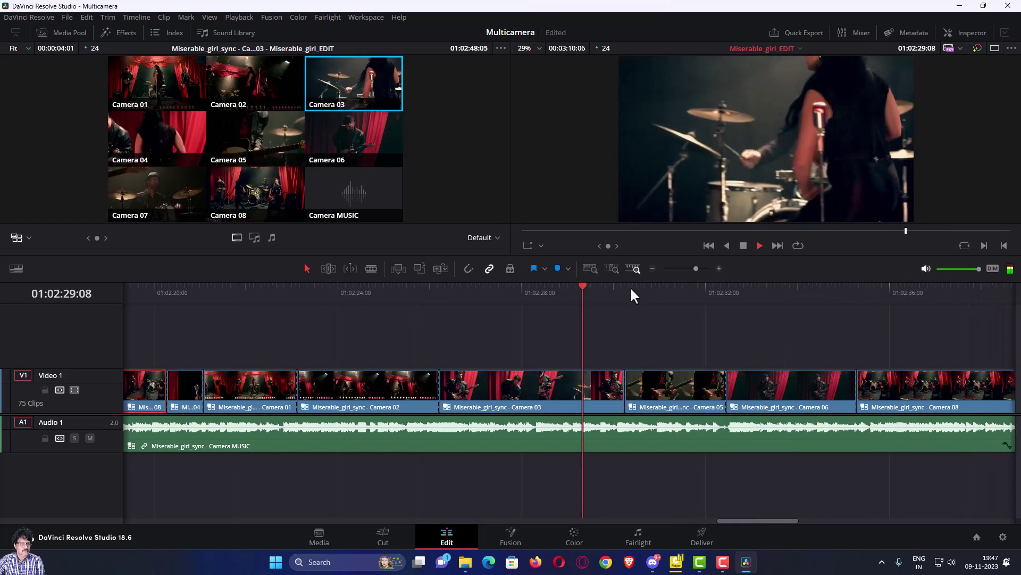
pyautogui.press('space')
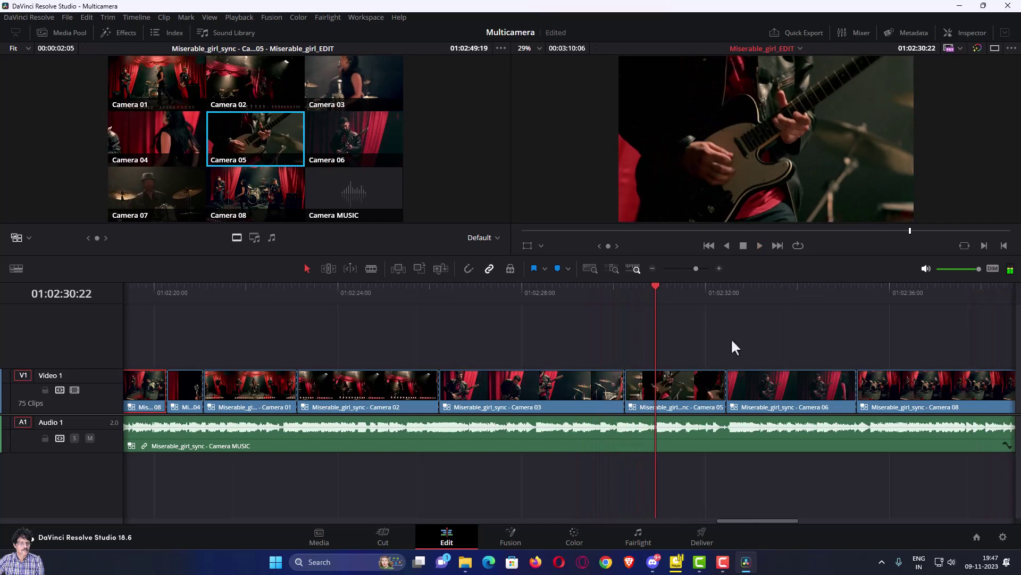
# - Cut the Camera 03 clip to Camera 08 at 01:02:27:20 and play the edit on to 01:03:01:13
pyautogui.moveTo(655, 289); pyautogui.dragTo(516, 304)
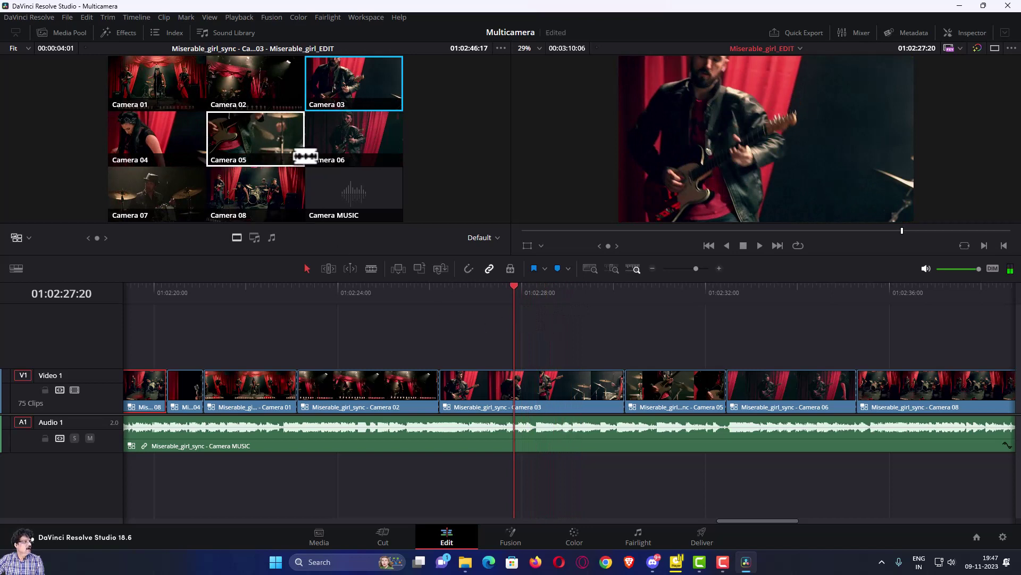
pyautogui.press('8')
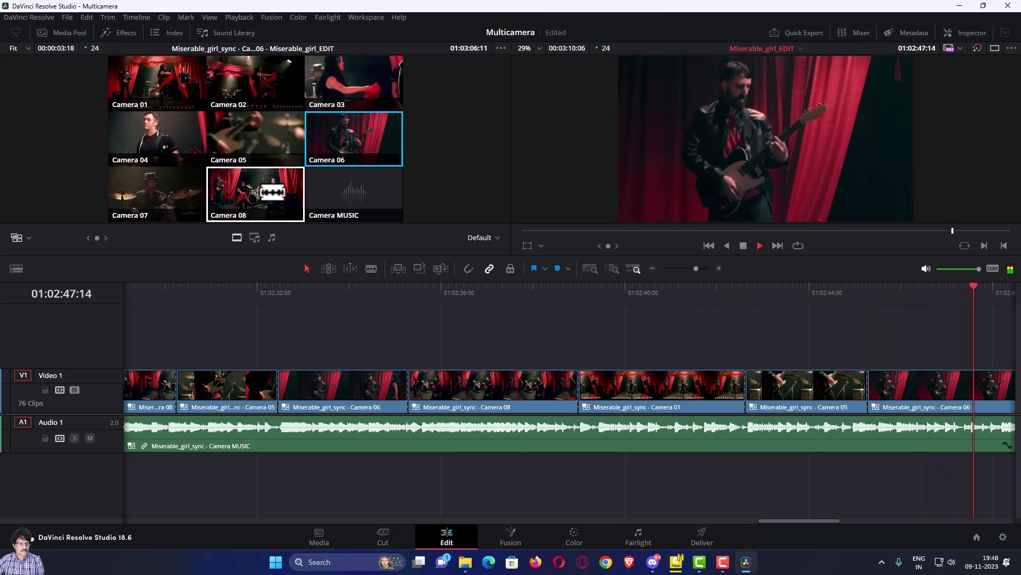
pyautogui.press('space')
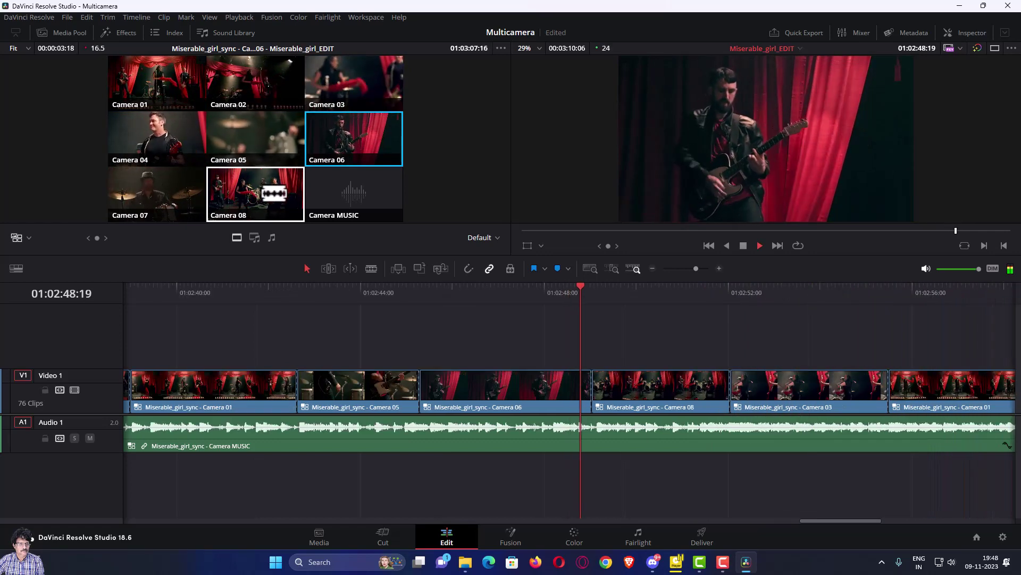
pyautogui.click(274, 193)
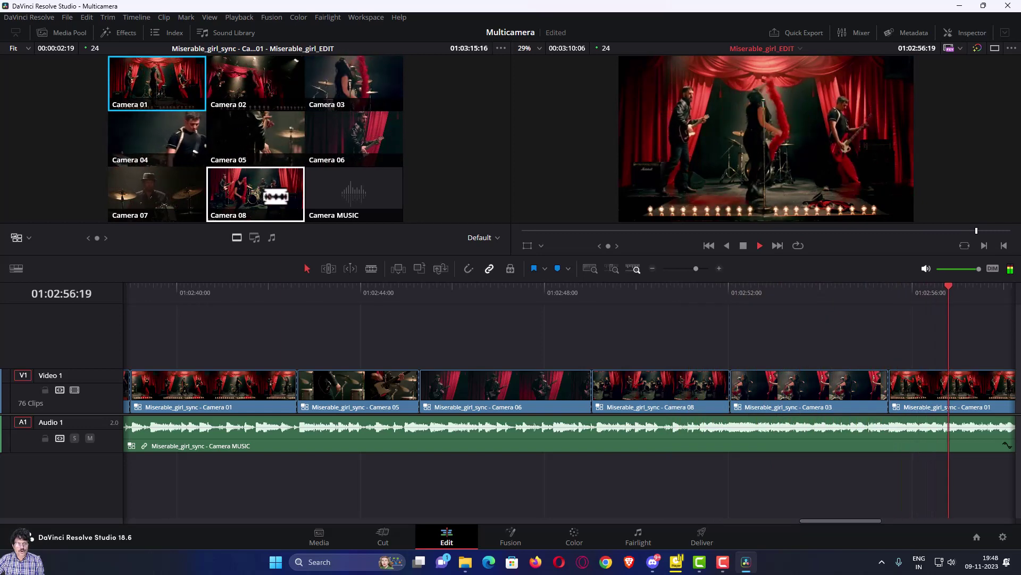
pyautogui.click(255, 194)
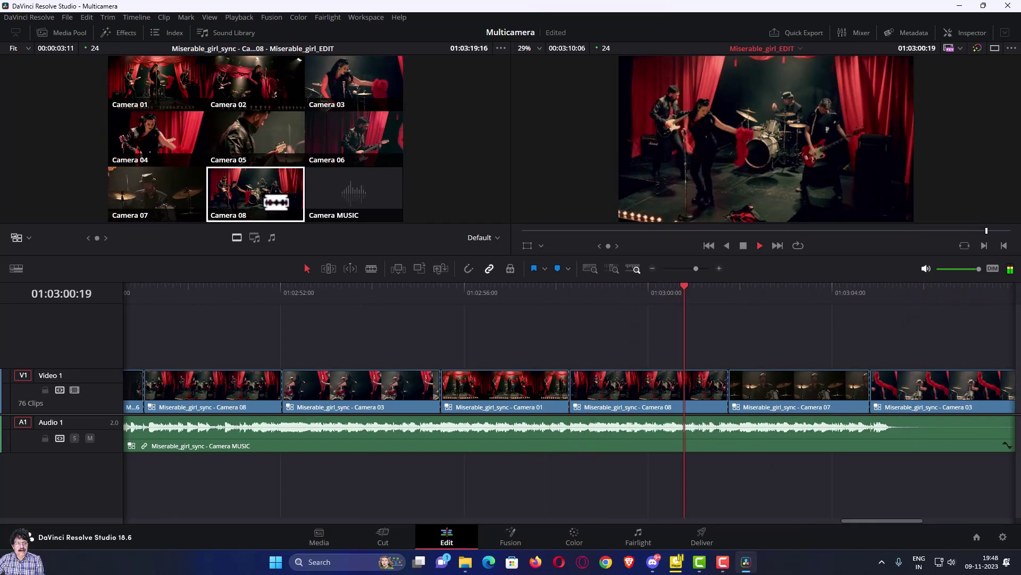
pyautogui.press('space')
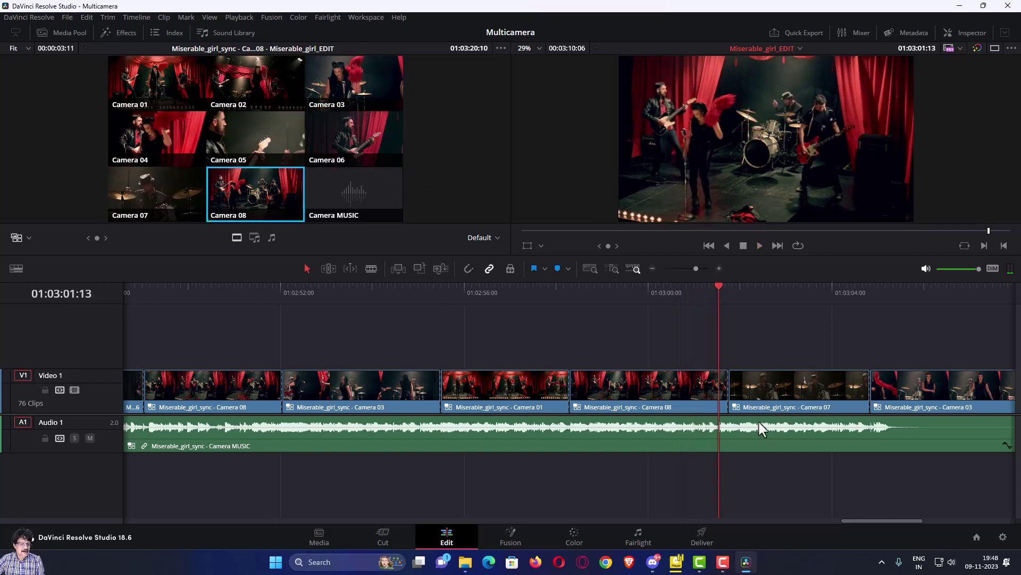
# - Play into the final Camera 03 clip, scrub through it and switch it to Camera 04 at 01:03:04:23
pyautogui.press('space')
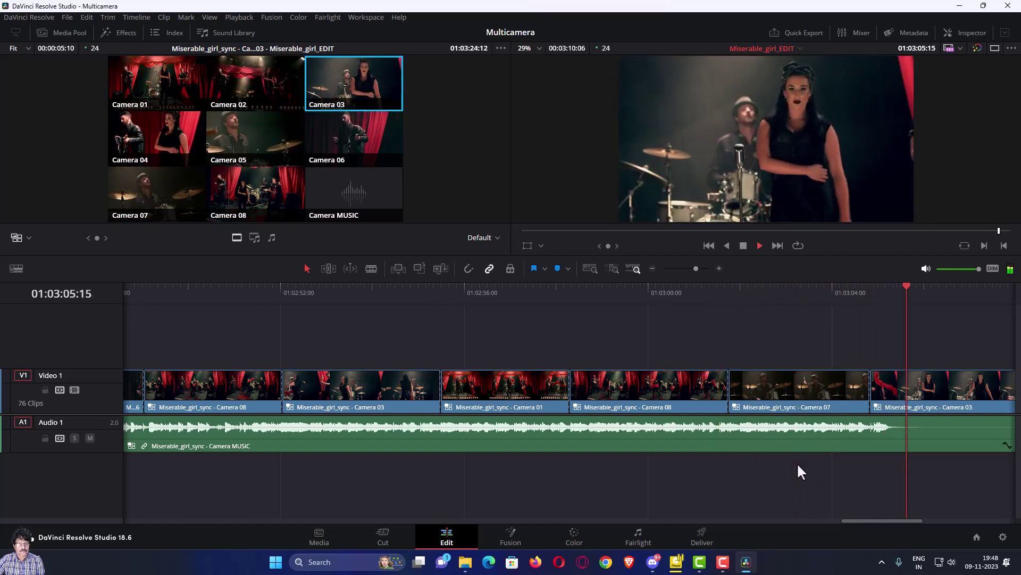
pyautogui.press('space')
pyautogui.moveTo(845, 519); pyautogui.dragTo(859, 521)
pyautogui.moveTo(762, 286); pyautogui.dragTo(826, 300)
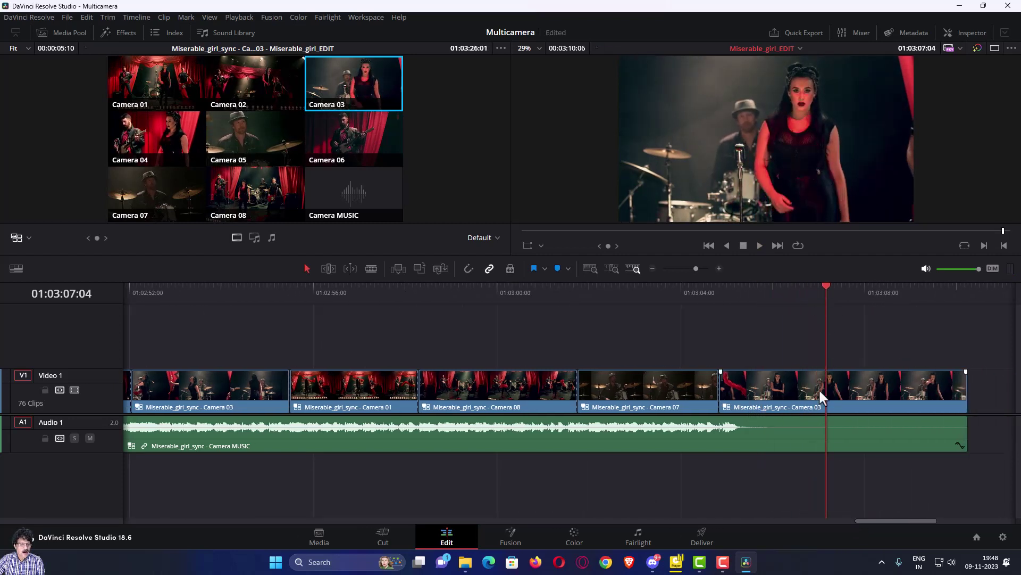
pyautogui.click(724, 287)
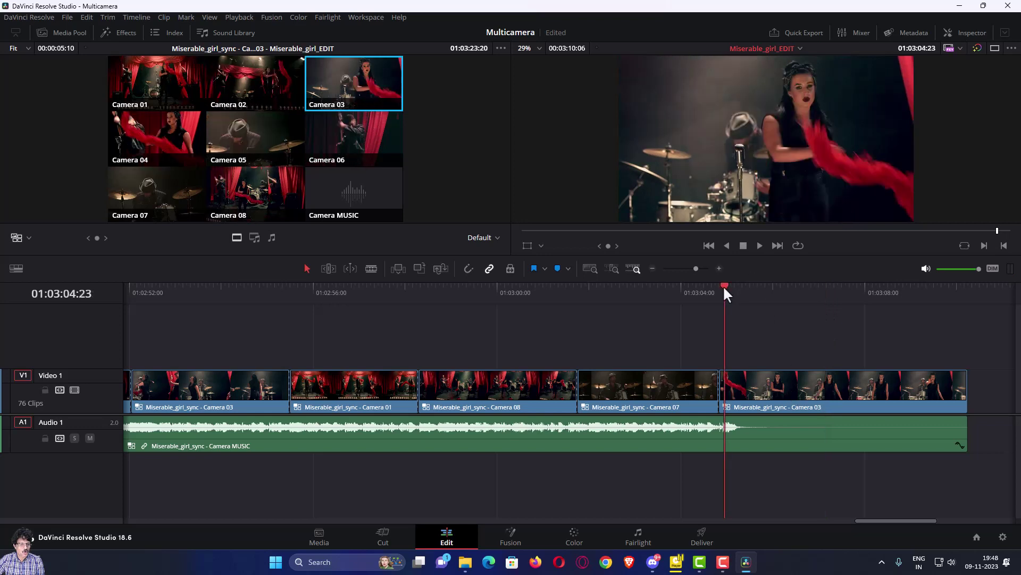
pyautogui.click(752, 381)
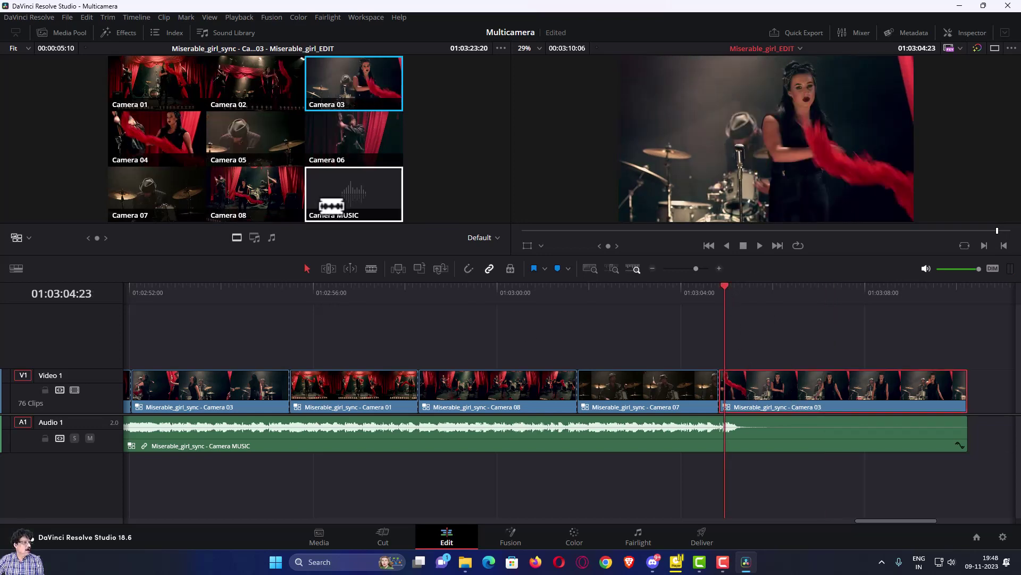
pyautogui.click(183, 143)
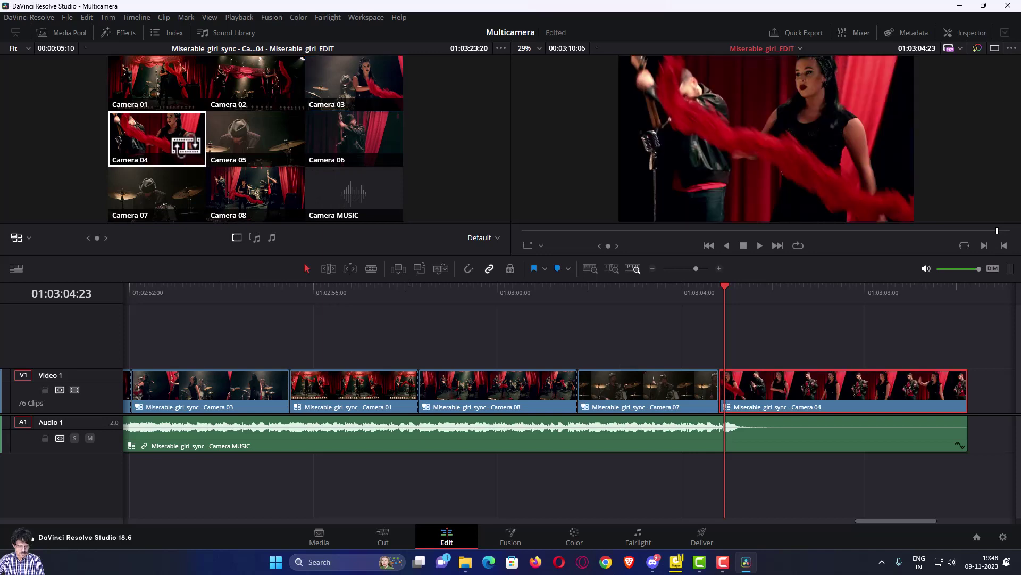
# - Replay the start of the final Camera 04 clip and cut it to Camera 03 at 01:03:06:13
pyautogui.click(673, 292)
pyautogui.press('space')
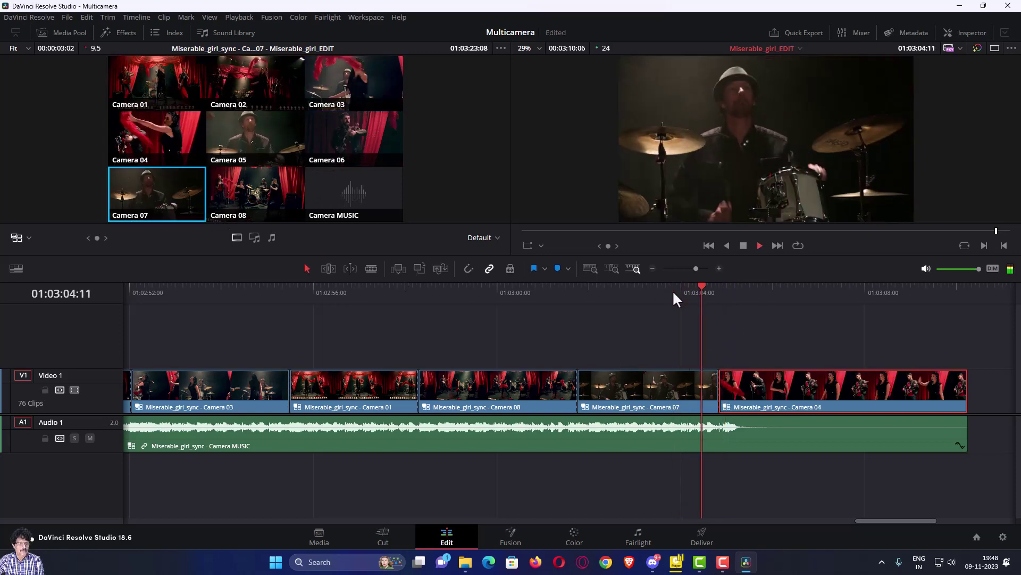
pyautogui.press('space')
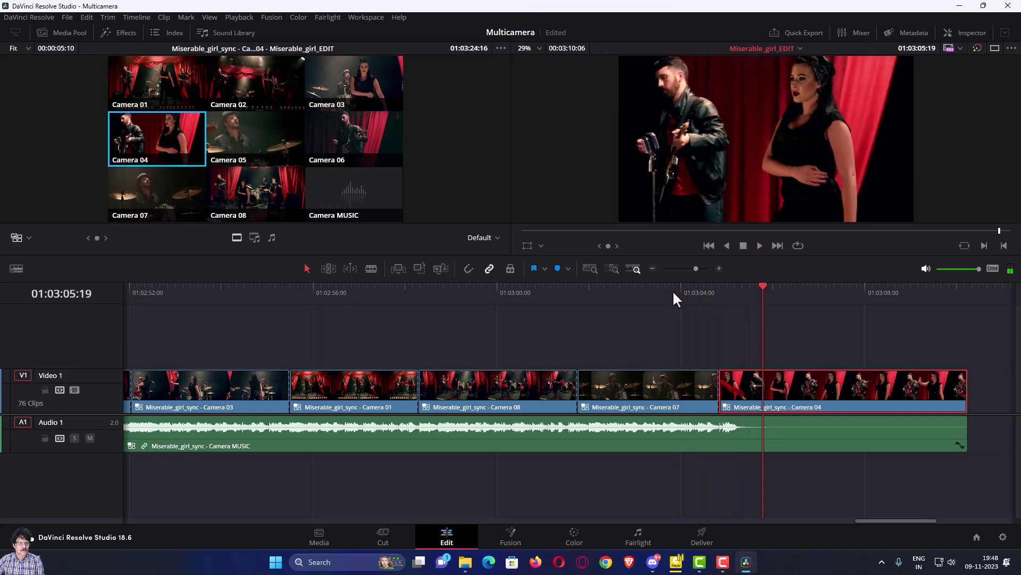
pyautogui.press('space')
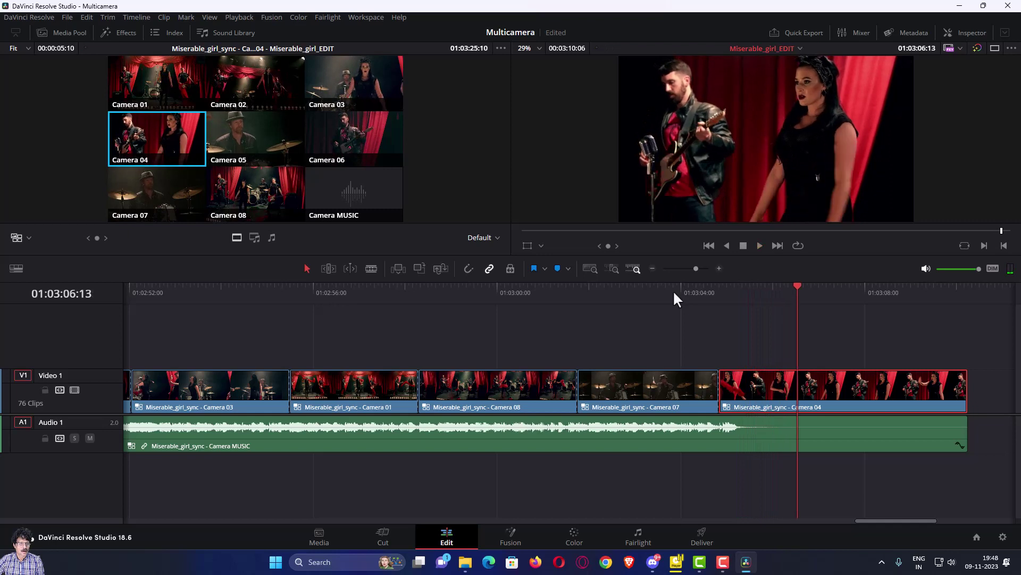
pyautogui.click(365, 97)
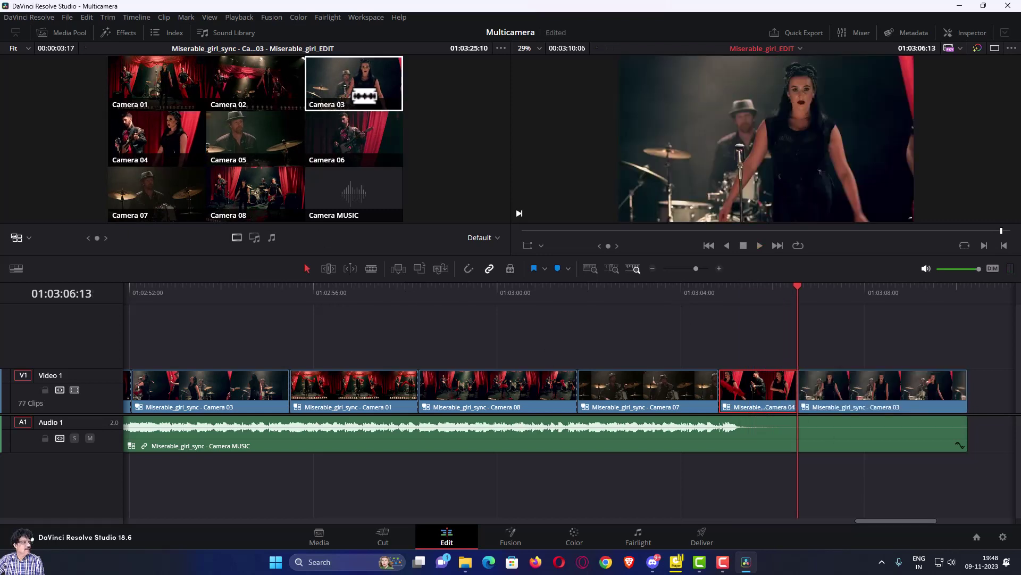
# - Play the edit through to its end at 01:03:10:06 and save the project
pyautogui.press('space')
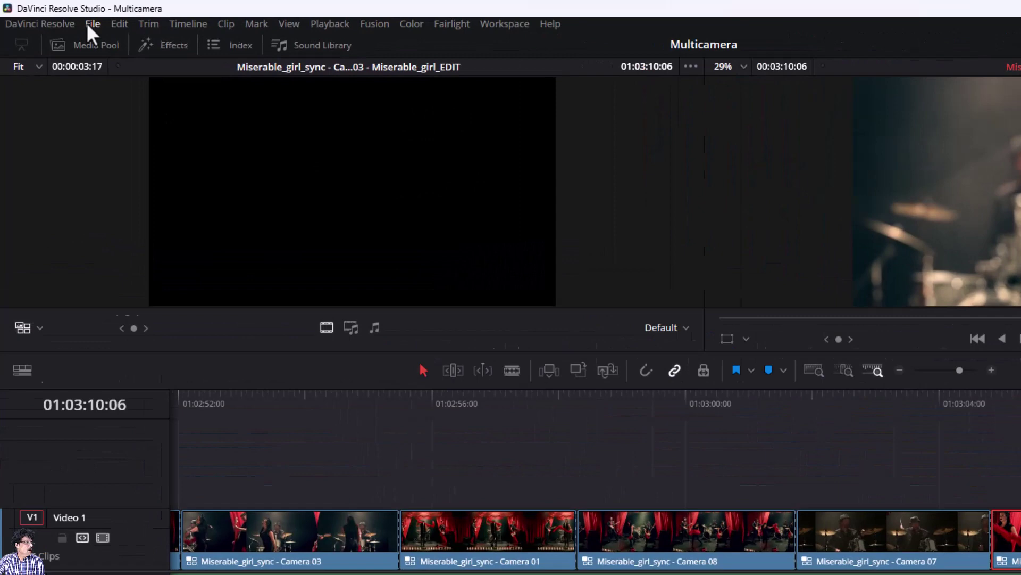
pyautogui.click(67, 17)
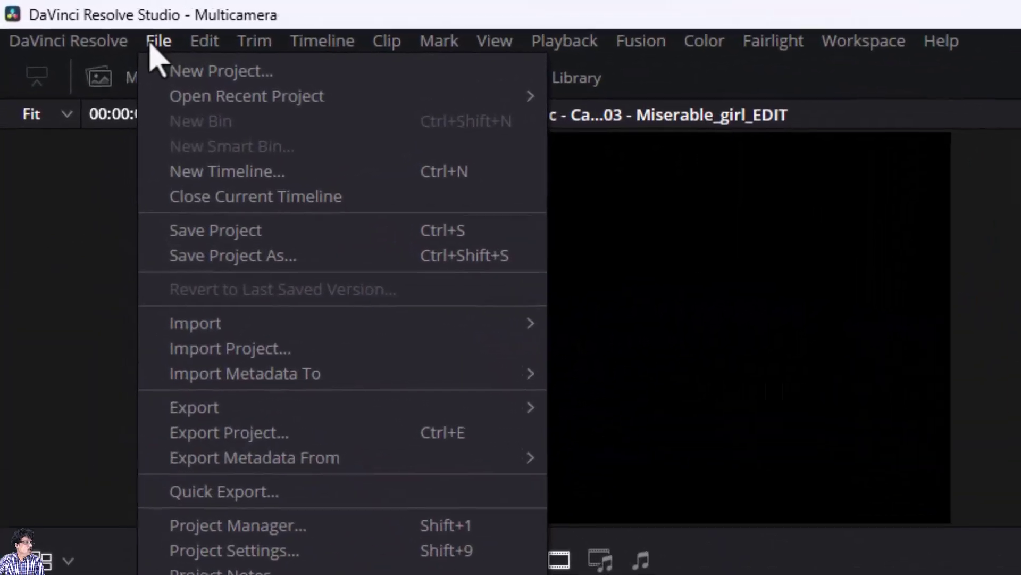
pyautogui.click(89, 101)
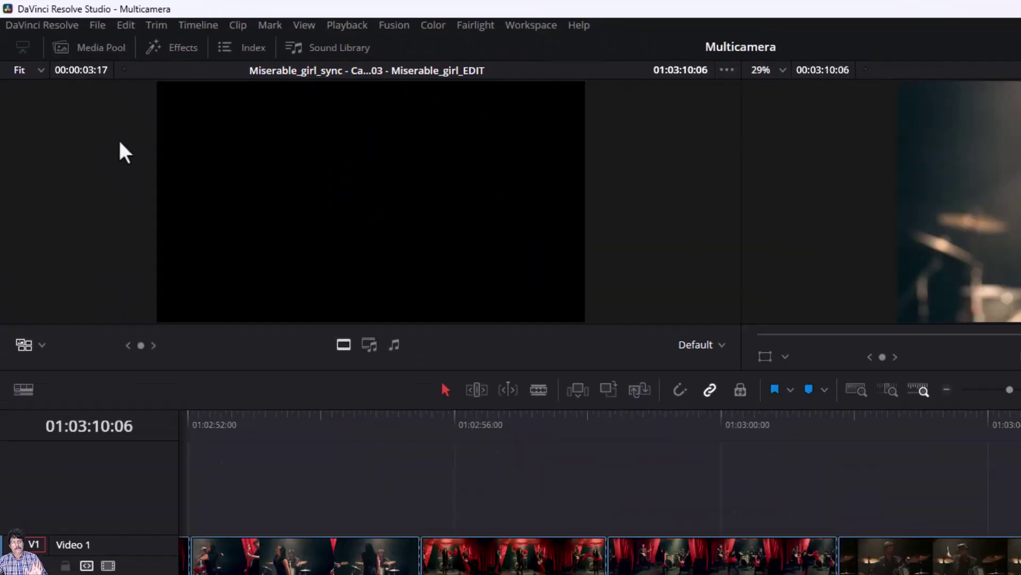